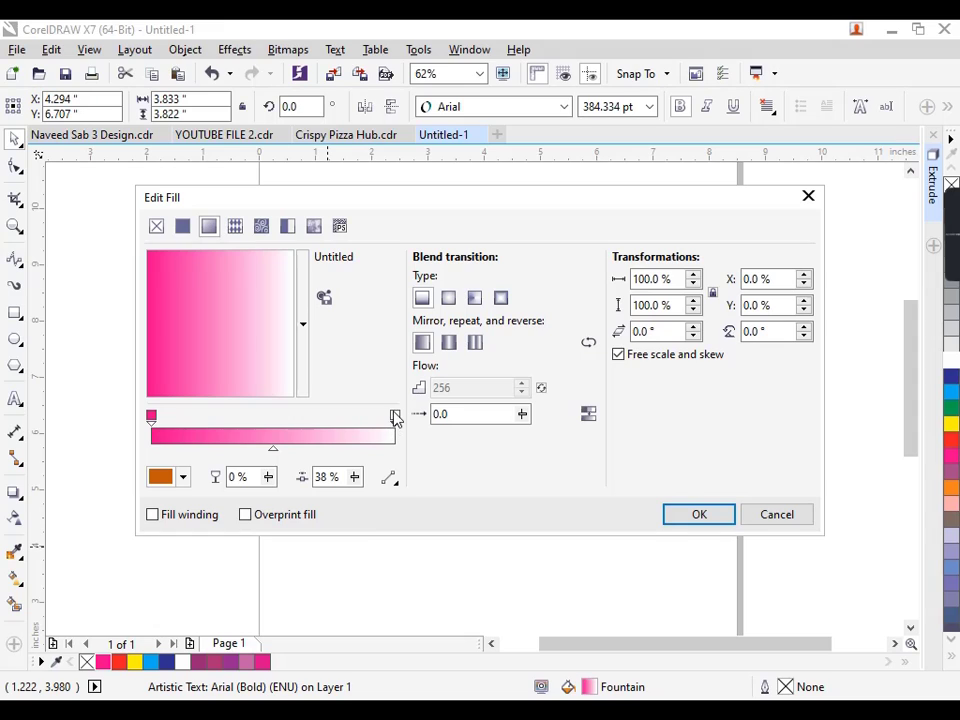
Step: Set the end colour of the letter's pink-to-white fountain fill to purple #B409E8
click(182, 477)
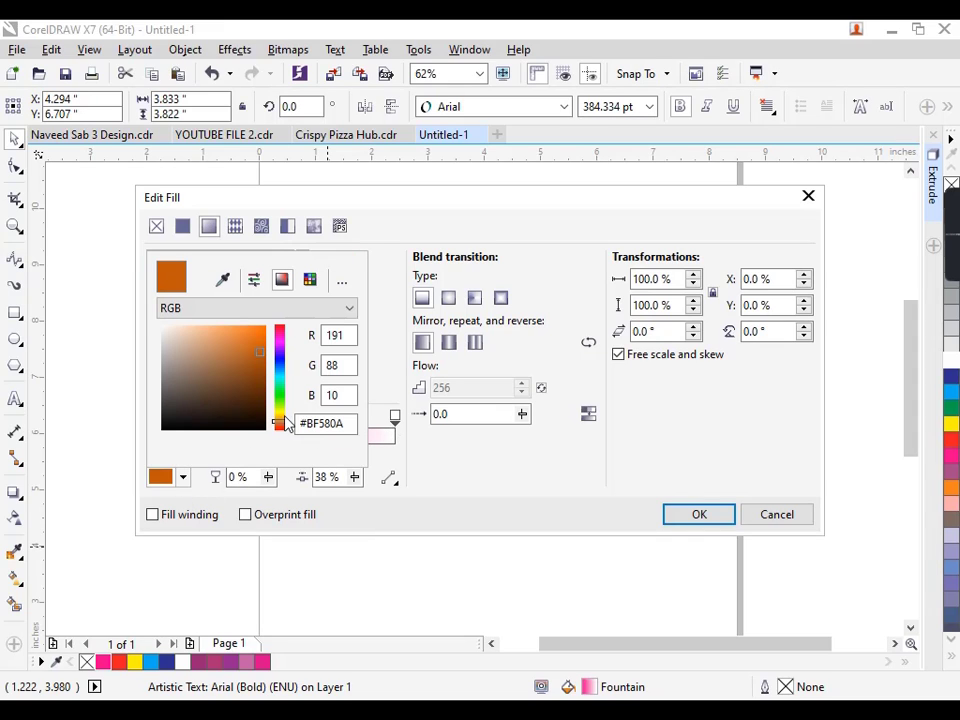
drag(285, 423, 283, 349)
click(264, 339)
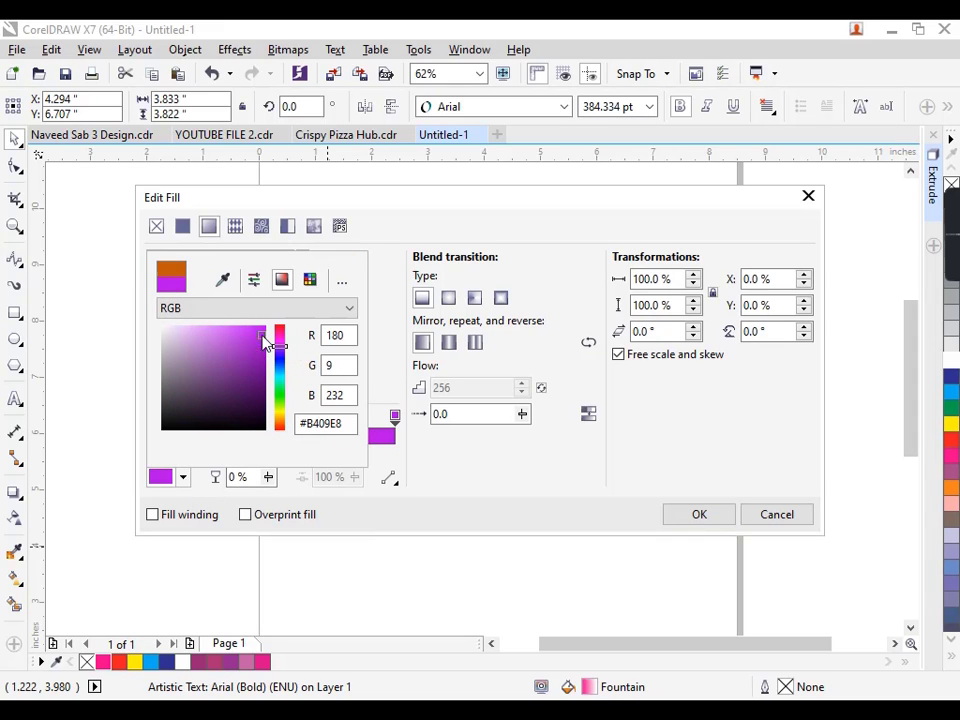
click(724, 524)
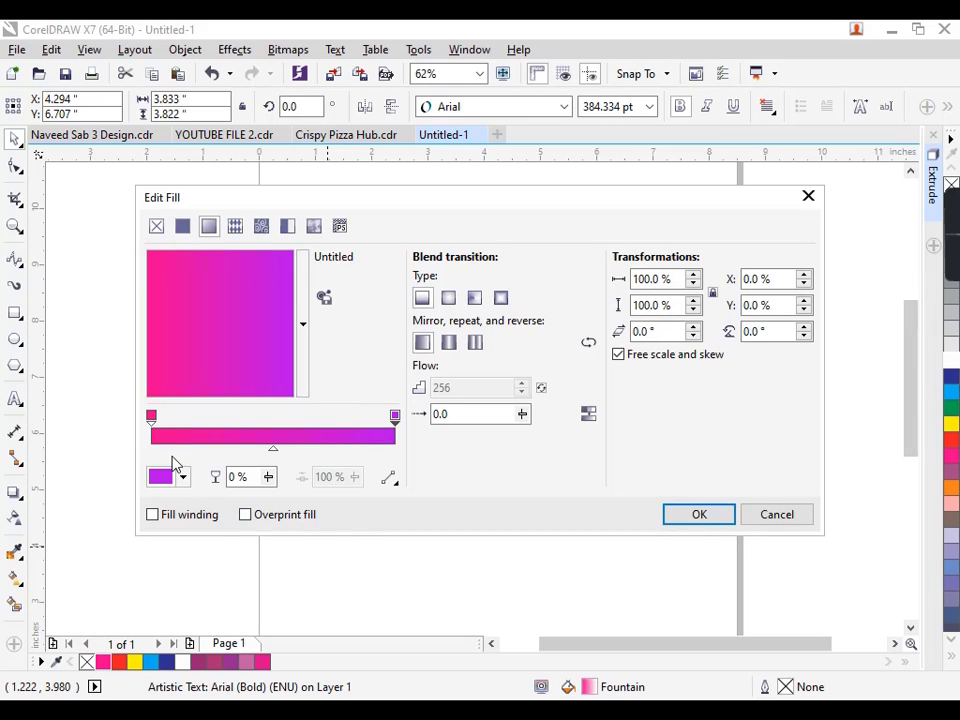
Step: Set the gradient's start colour to C35 M100 Y0 K0 and apply the fountain fill to the letter A
click(151, 416)
click(183, 477)
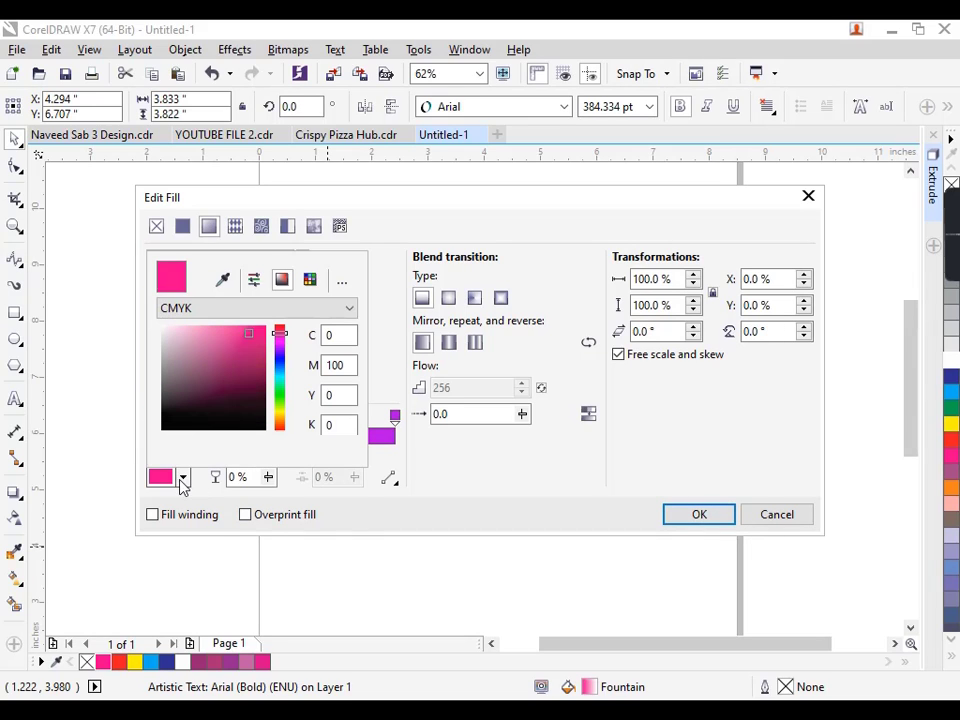
click(281, 343)
drag(280, 341, 279, 336)
click(279, 343)
click(255, 355)
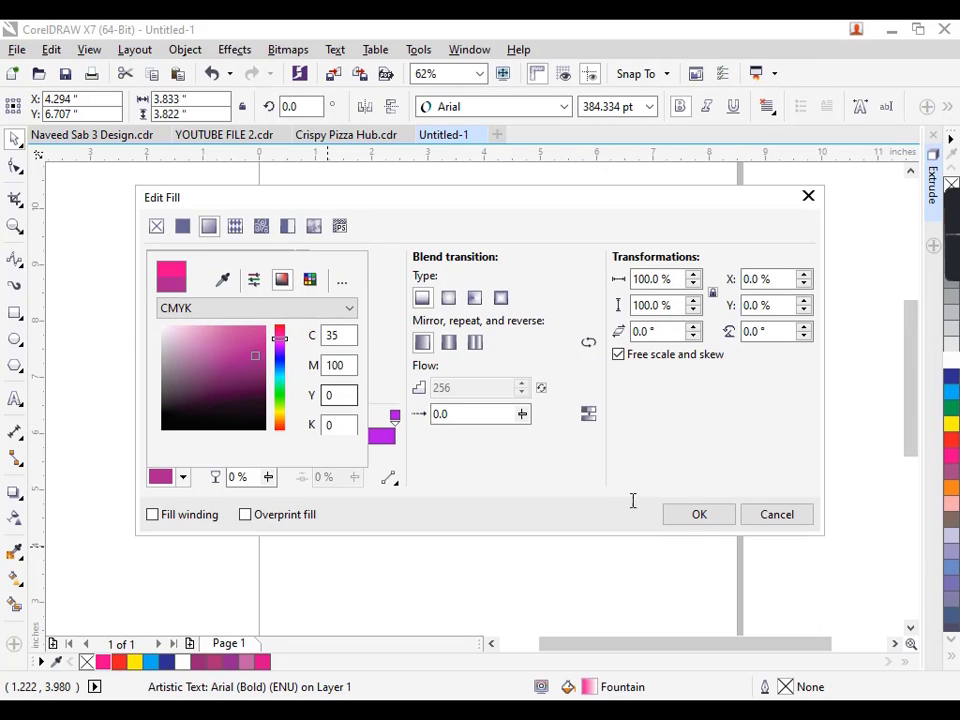
click(697, 516)
click(568, 466)
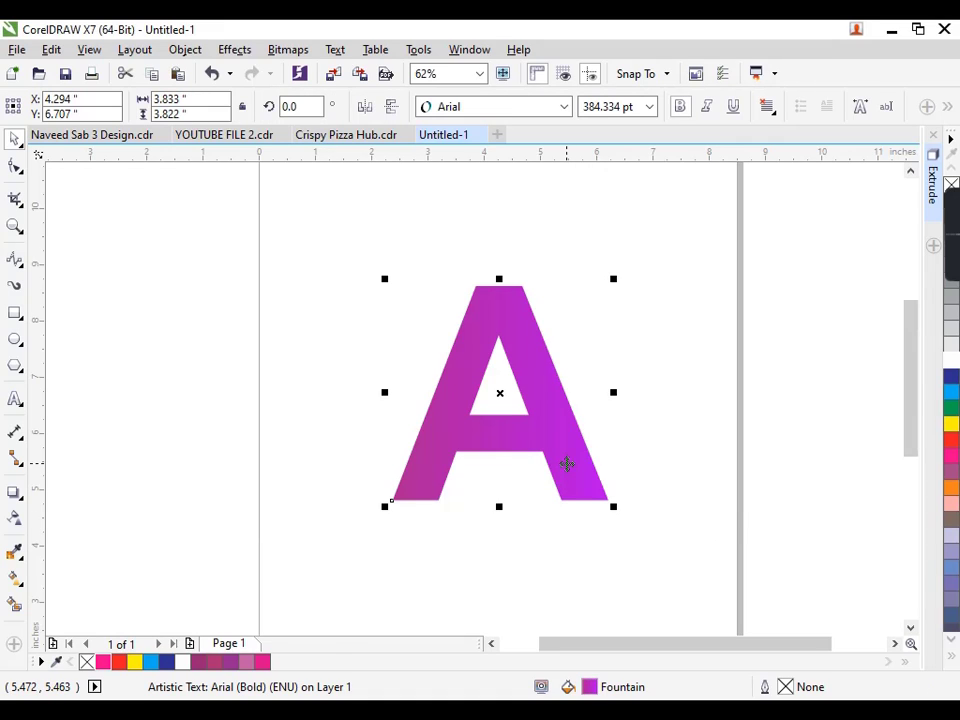
click(639, 441)
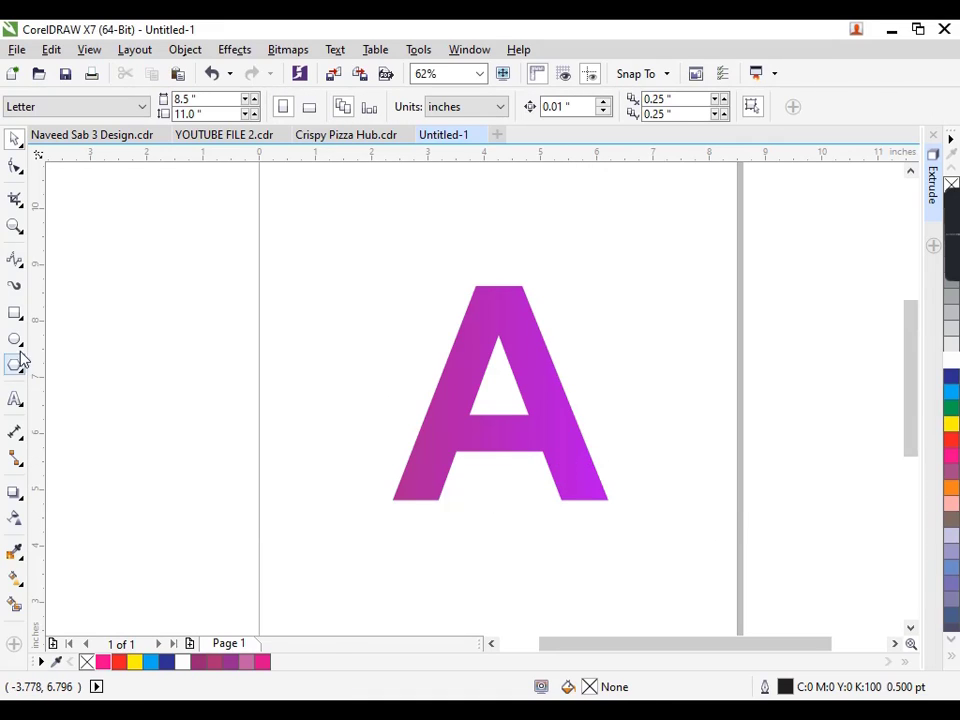
Step: Draw a rectangle about 0.5 by 1.18 inches beside the A's right leg and convert it to curves
click(15, 312)
mouse_move(248, 391)
mouse_down()
mouse_move(279, 422)
mouse_move(277, 459)
mouse_move(328, 452)
mouse_move(626, 476)
mouse_up()
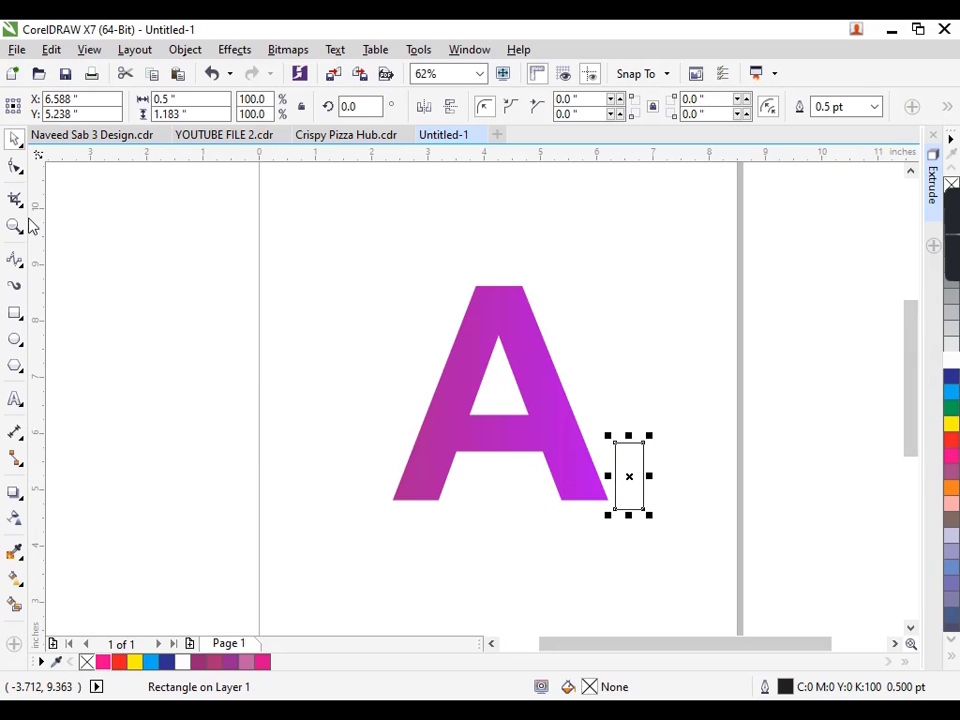
key(ctrl+q)
key(F10)
scroll(718, 525, up, 1)
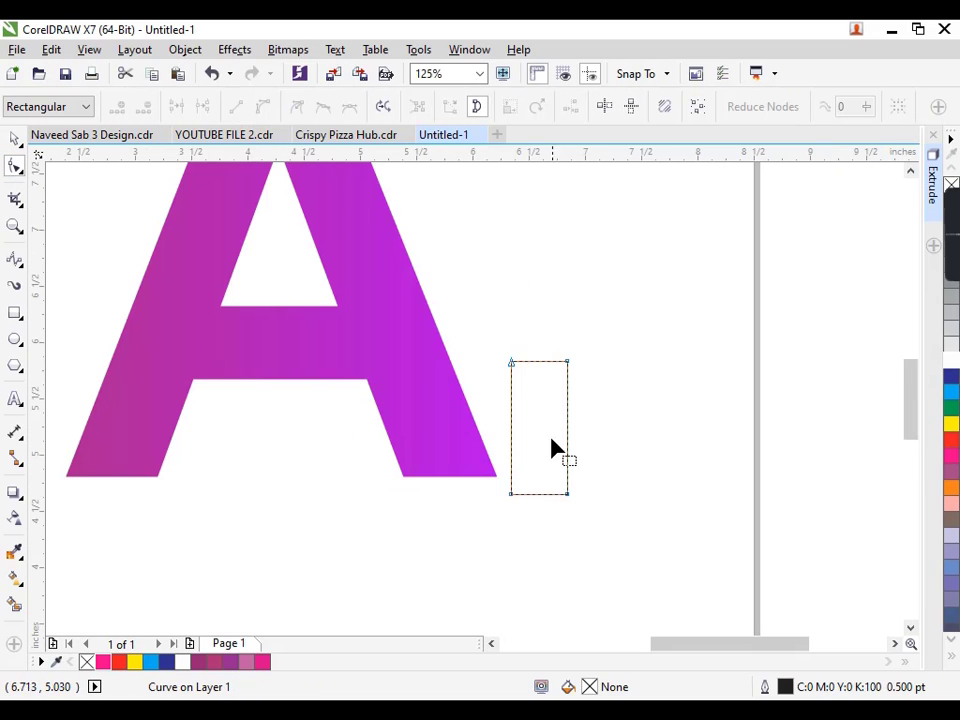
Step: Move the rectangle onto the A's right leg and fit its two bottom nodes to the leg's bottom corners
key(space)
drag(536, 426, 425, 412)
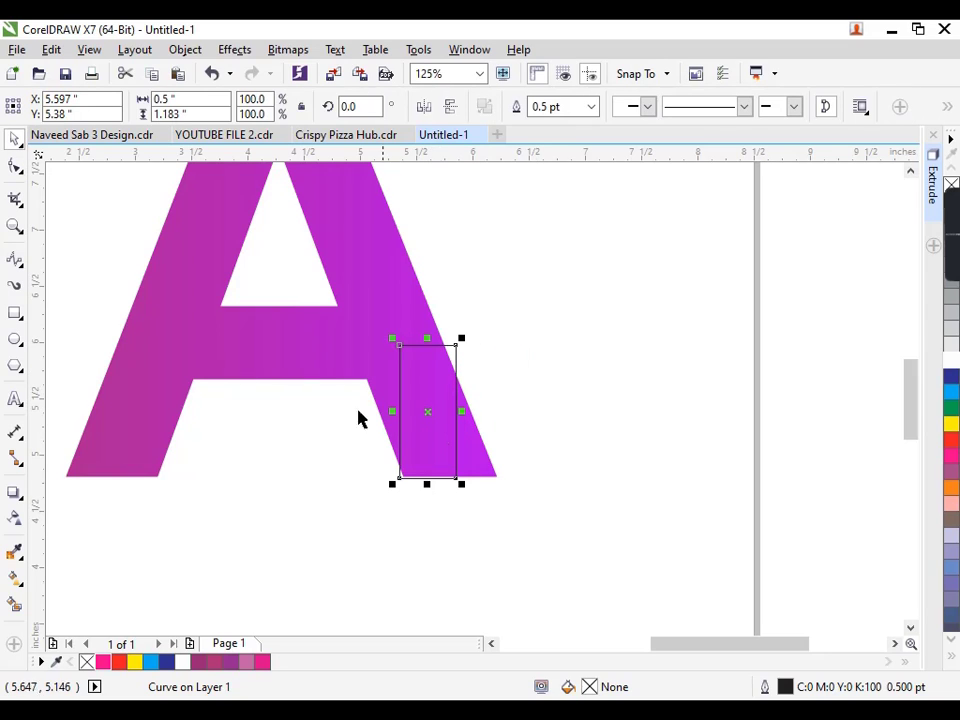
click(15, 170)
scroll(458, 470, up, 1)
drag(467, 512, 546, 509)
drag(352, 510, 358, 511)
Step: Reposition the shape's two top nodes along the inner and outer edges of the A's right leg near the crossbar
drag(351, 253, 263, 250)
drag(465, 246, 420, 200)
scroll(519, 393, down, 2)
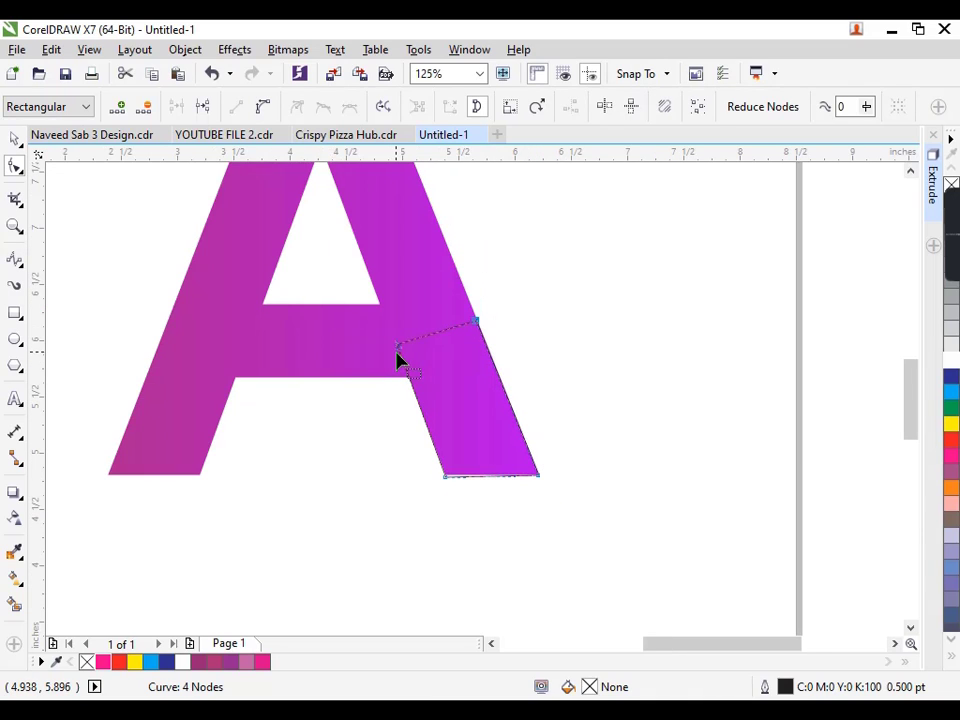
drag(398, 356, 387, 311)
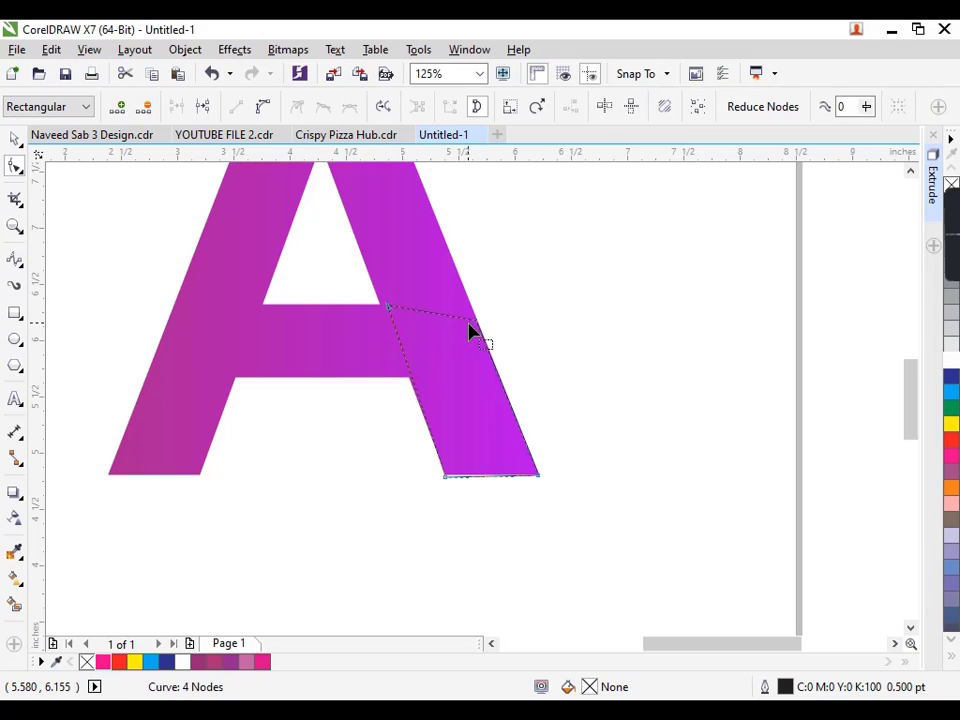
drag(476, 324, 467, 290)
Step: Fine-tune the shape's top nodes so they sit exactly on the right leg's edges, level with the crossbar's top
scroll(449, 486, up, 2)
drag(433, 453, 434, 454)
scroll(456, 540, down, 2)
scroll(474, 315, up, 2)
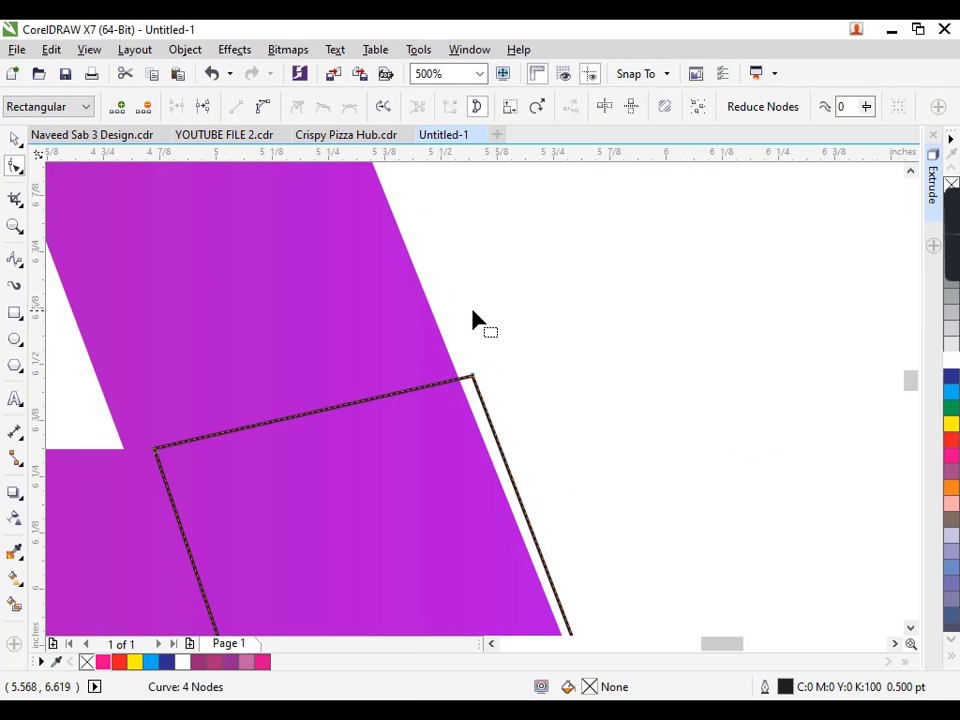
drag(474, 379, 468, 390)
scroll(468, 390, down, 2)
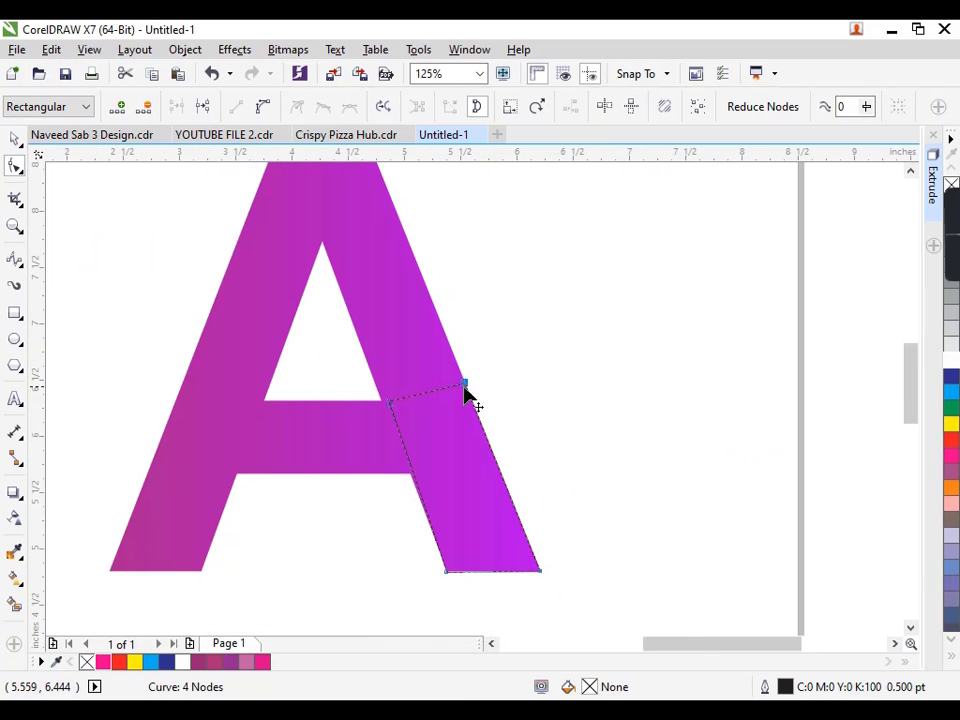
drag(388, 409, 383, 391)
drag(497, 375, 463, 367)
Step: Bend the shape's top edge into an upward arch and make four progressively shorter copies anchored at the leg's base
click(263, 106)
key(space)
key(ctrl+r)
key(ctrl+r)
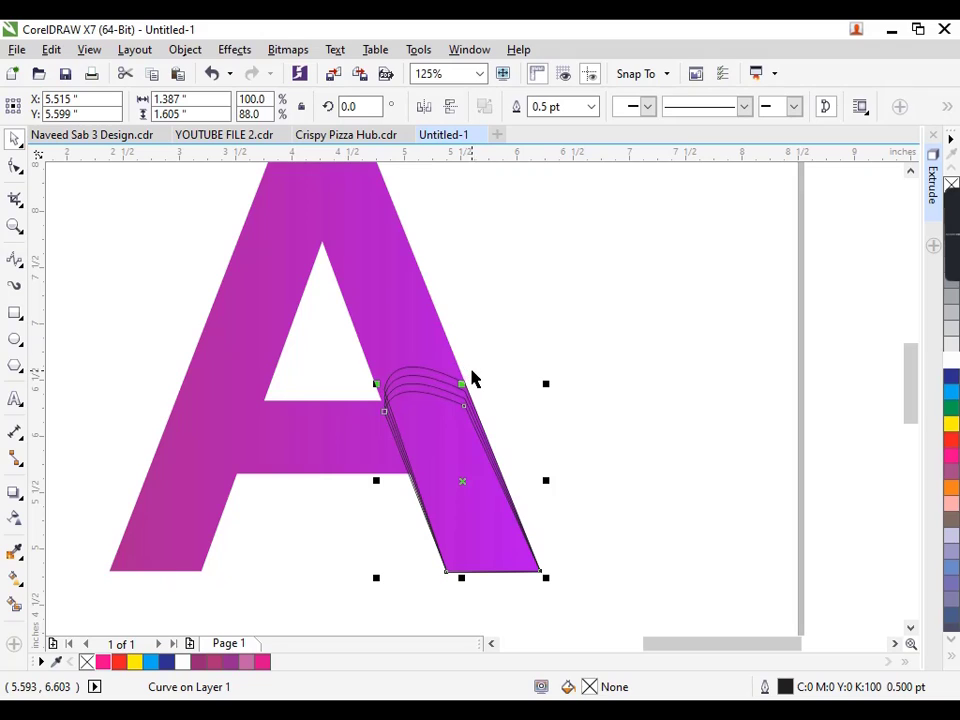
key(ctrl+r)
key(Escape)
Step: Fill the tallest leg shape white and the second tallest one purple
scroll(461, 390, up, 2)
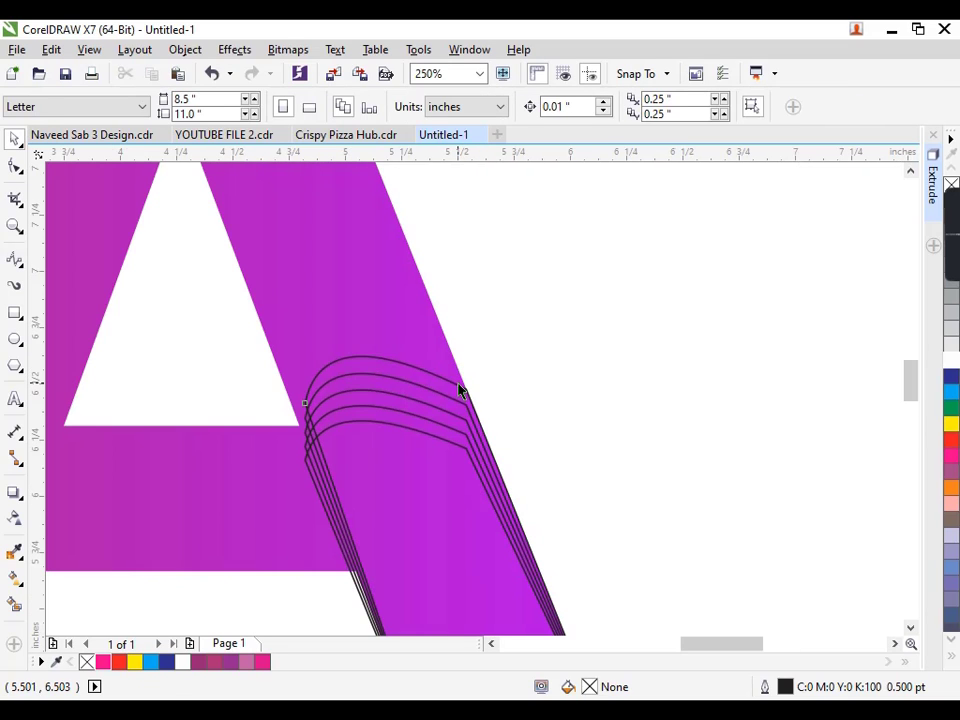
click(330, 540)
click(182, 661)
key(Escape)
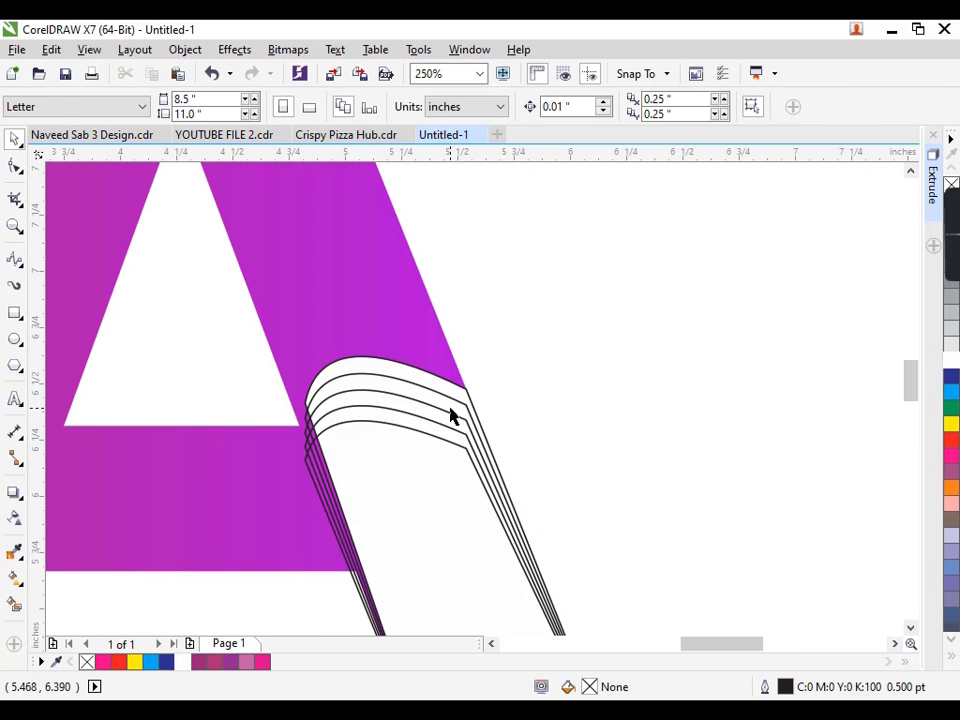
click(452, 418)
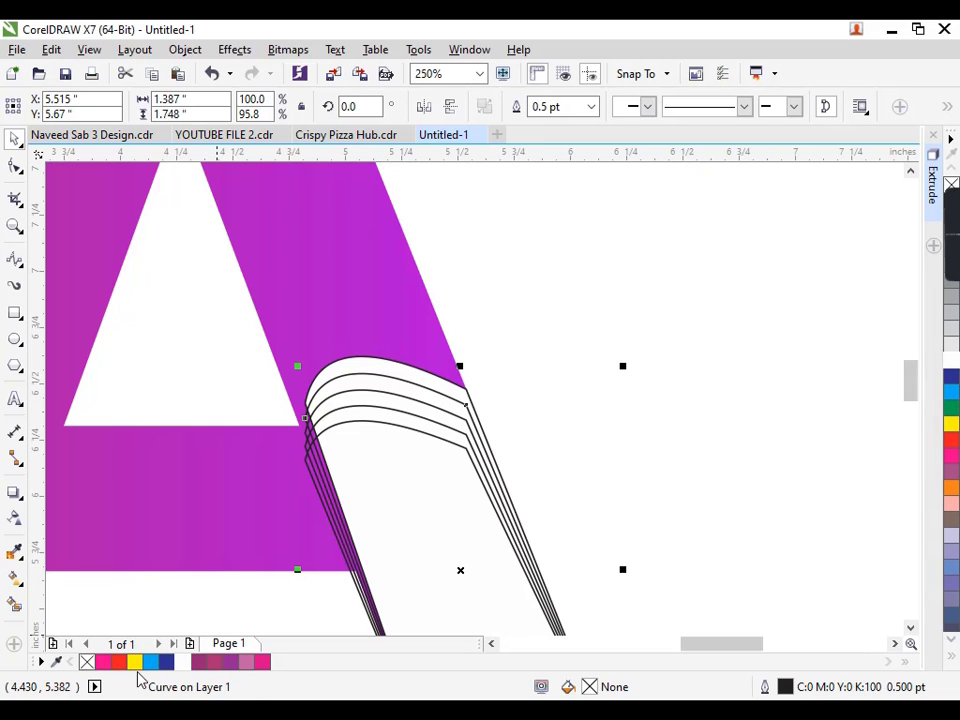
click(230, 663)
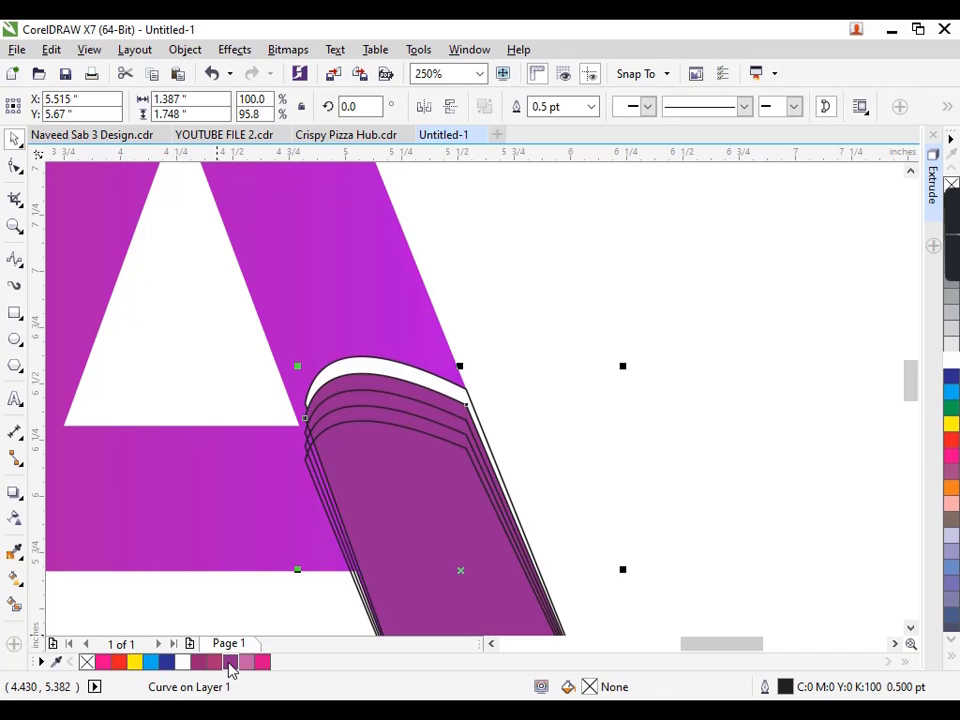
Step: Fill the third leg shape yellow and the shortest front shape magenta
click(514, 420)
click(462, 426)
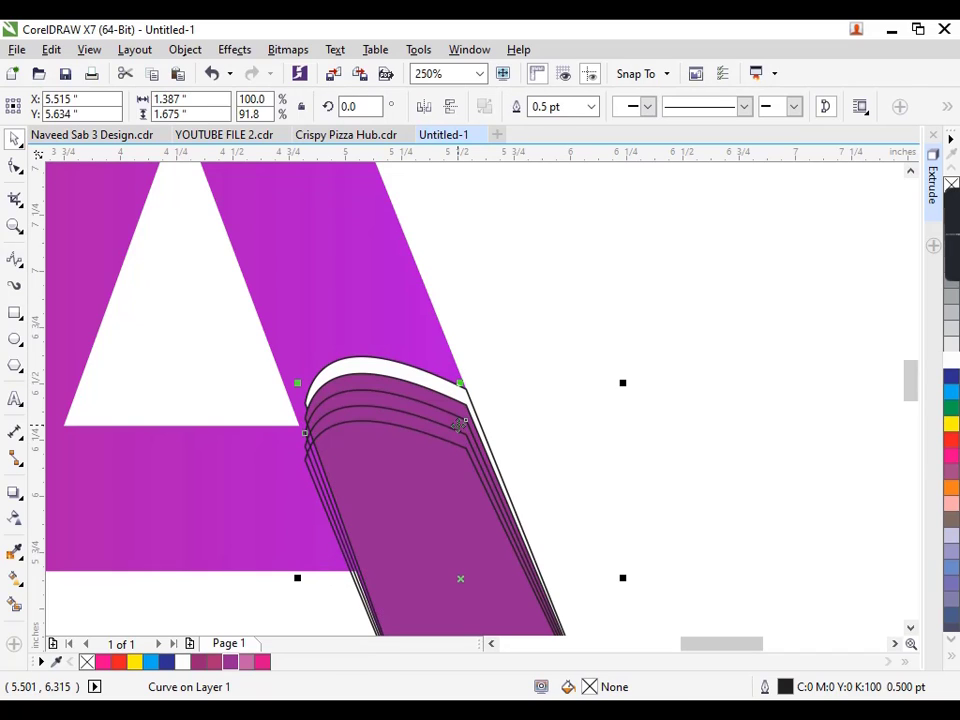
click(134, 661)
click(564, 461)
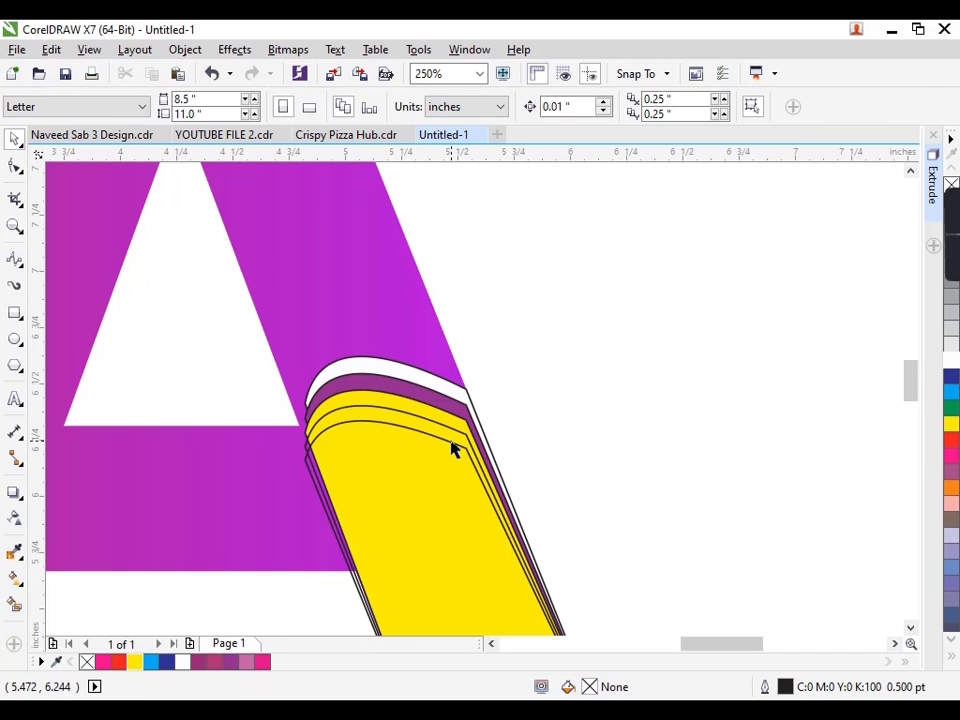
click(478, 470)
click(102, 661)
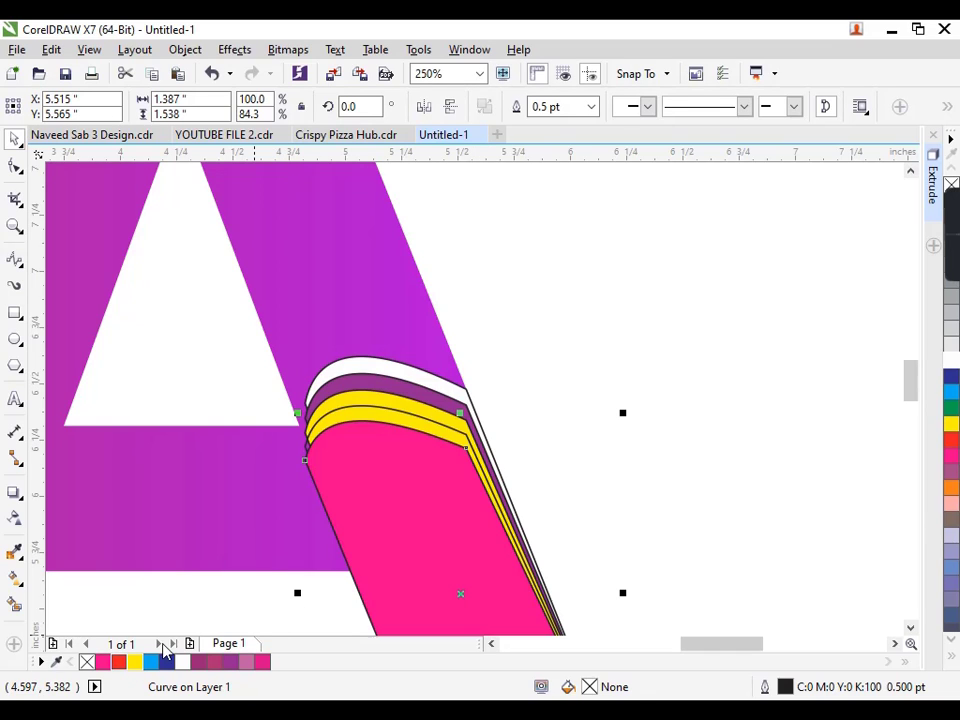
Step: Remove the outlines from all the stacked shapes on the A's right leg
scroll(561, 364, down, 2)
drag(596, 320, 414, 606)
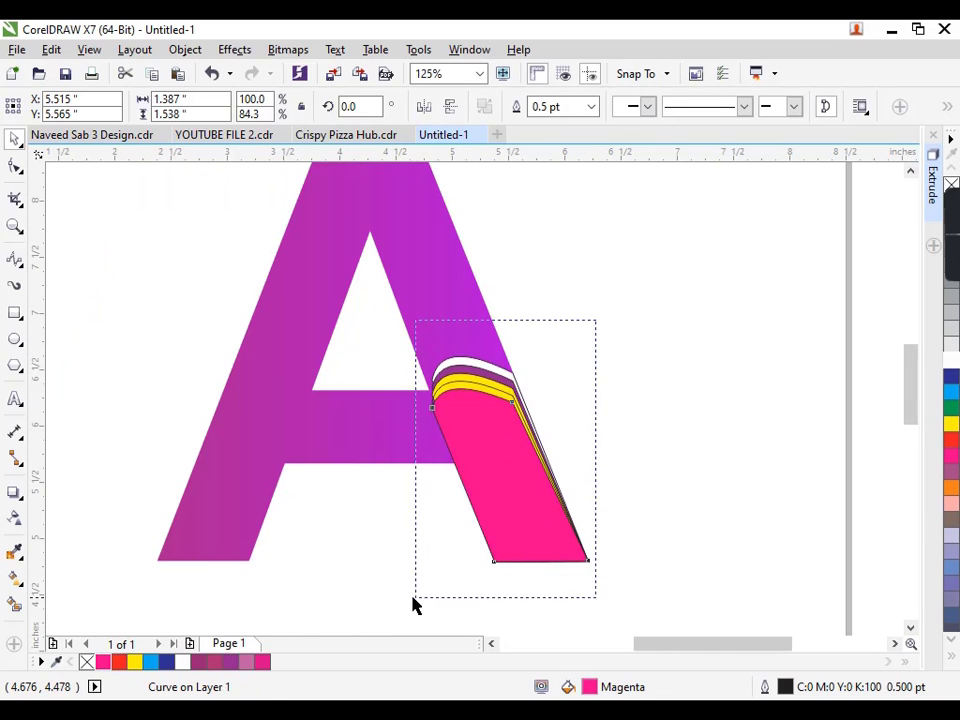
click(210, 615)
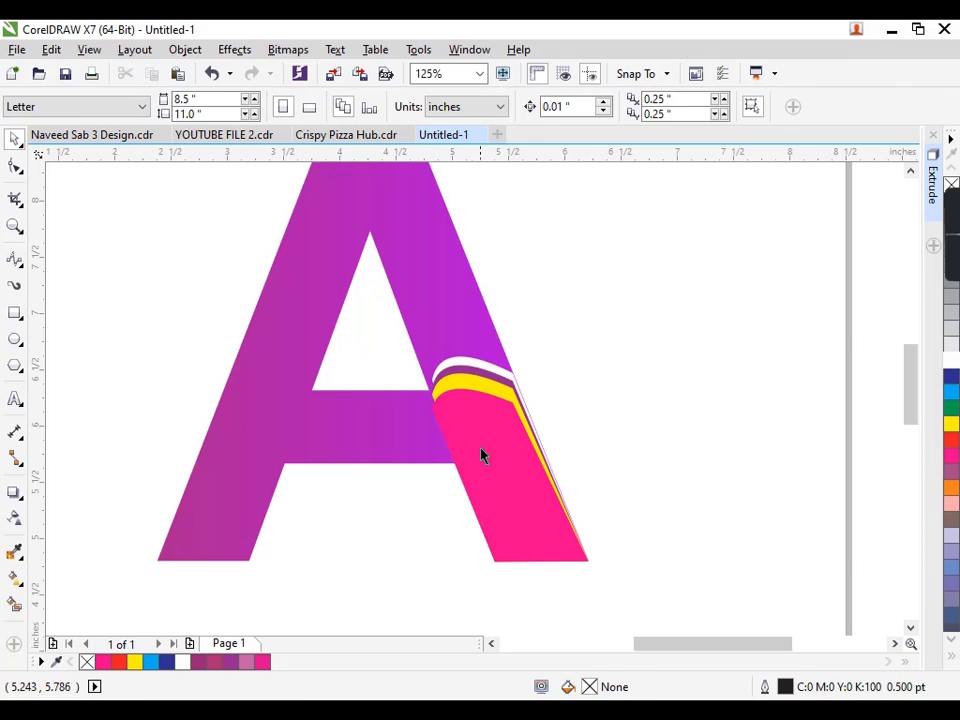
Step: Stretch the magenta front shape upward to about 1.61 inches tall, narrowing the yellow band above it
click(509, 402)
scroll(477, 402, up, 2)
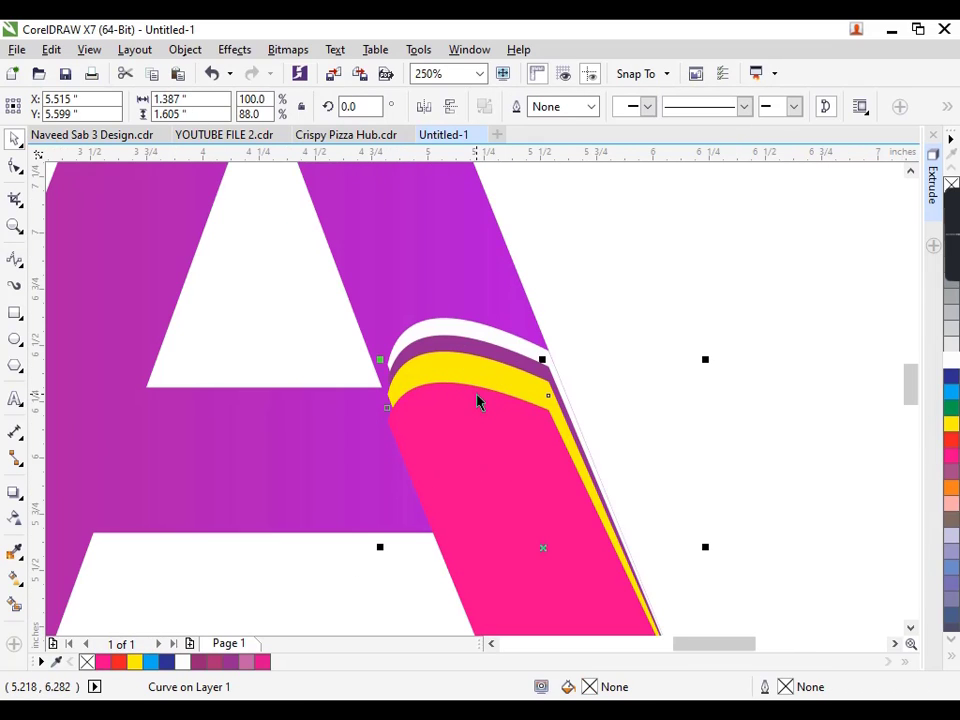
click(472, 453)
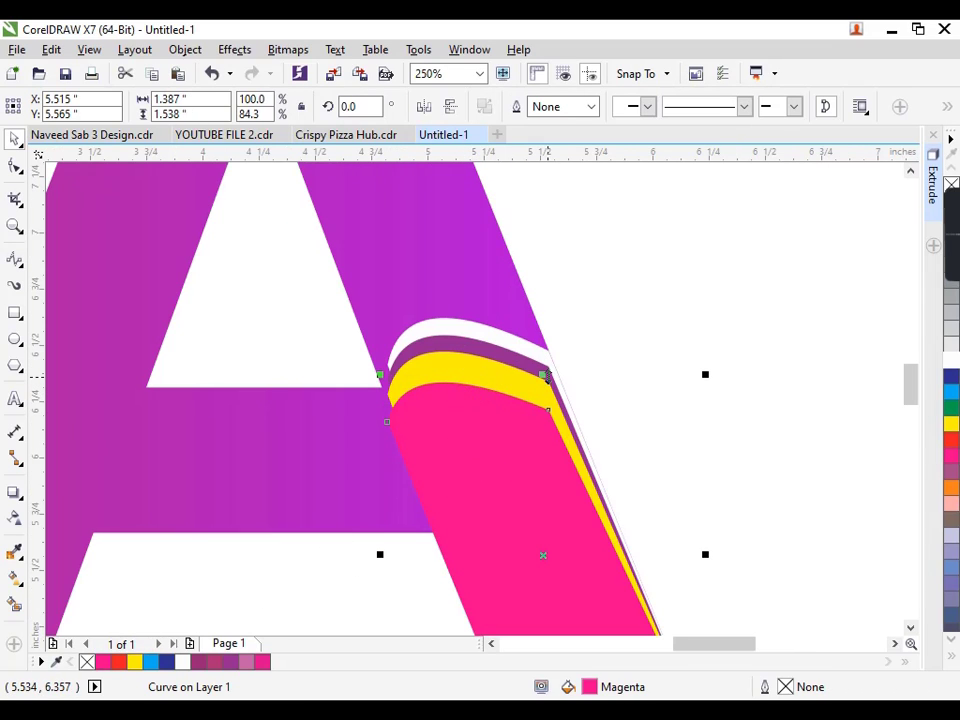
drag(544, 375, 544, 352)
click(578, 347)
Step: Try a dark purplish shade and a red shade of magenta as the yellow band's fill
click(526, 371)
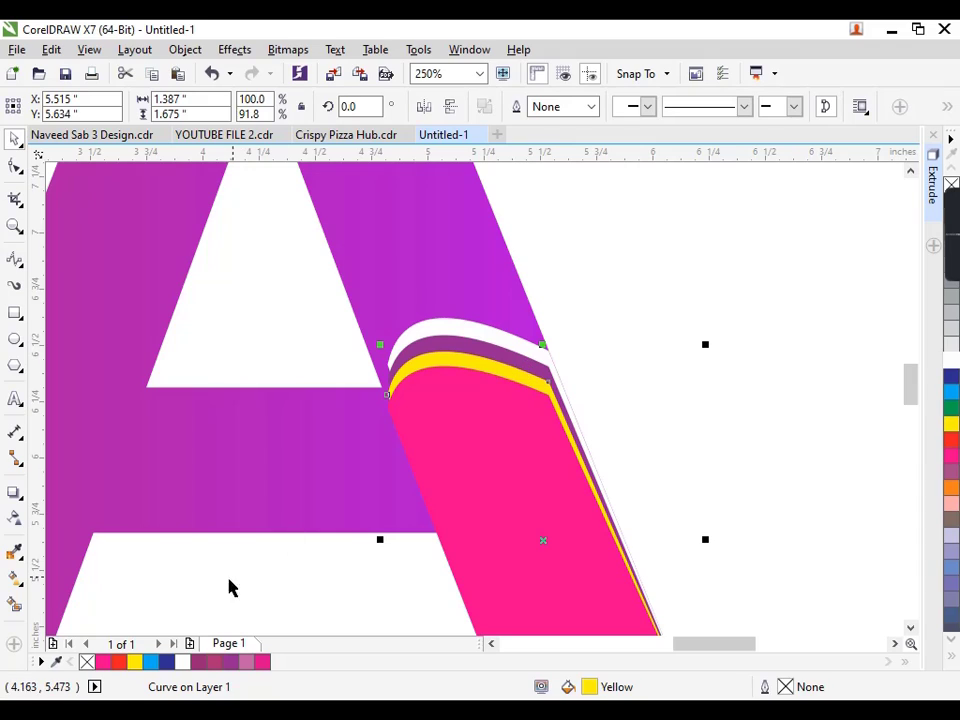
click(104, 666)
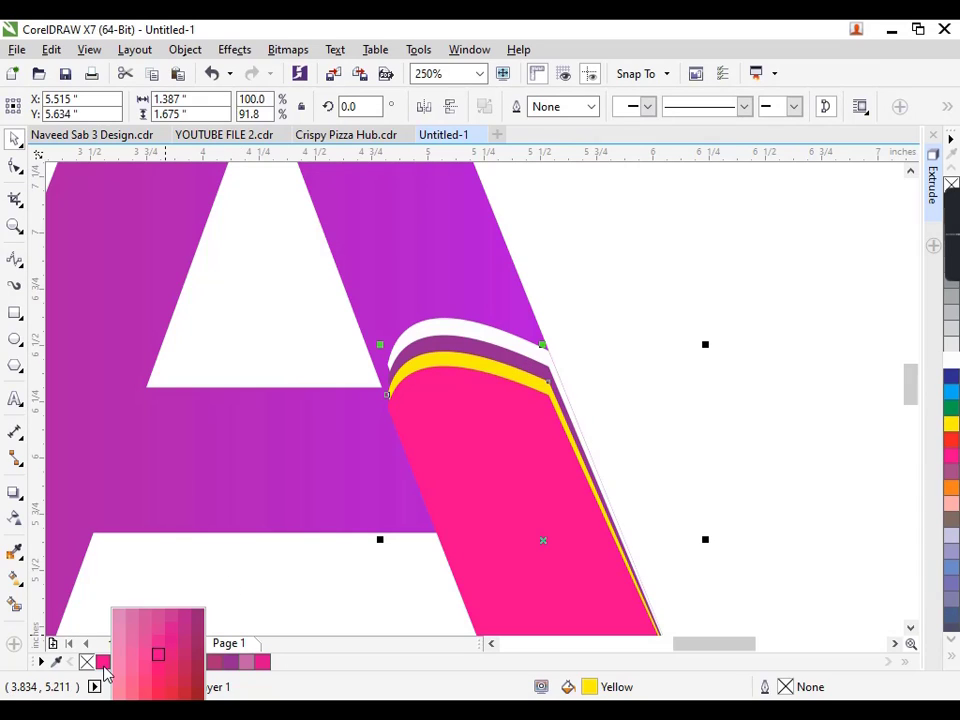
click(197, 628)
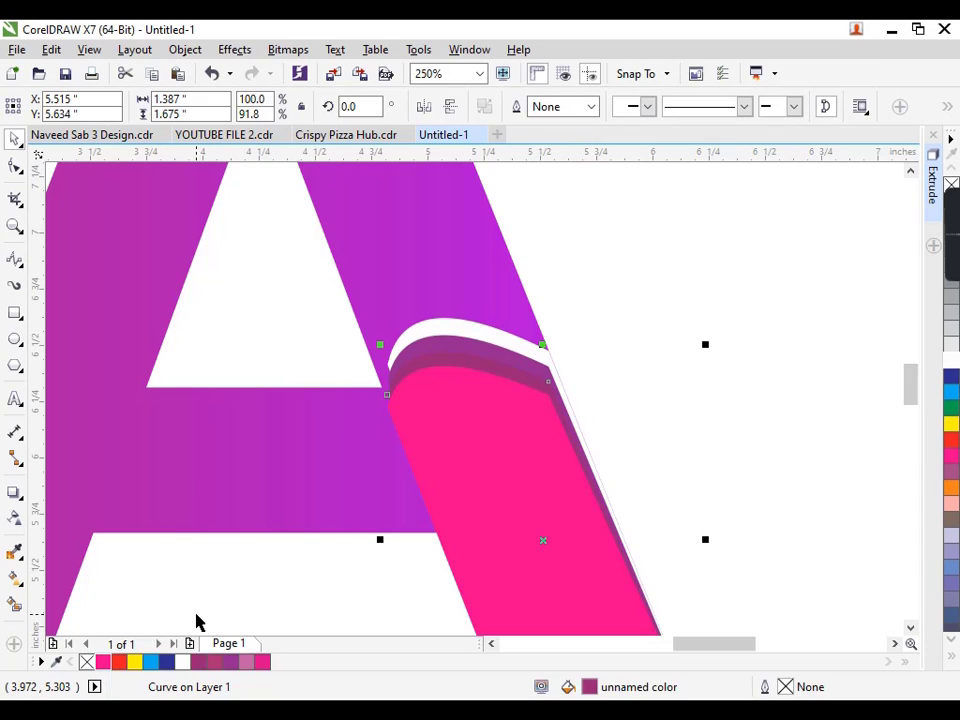
click(103, 665)
click(158, 692)
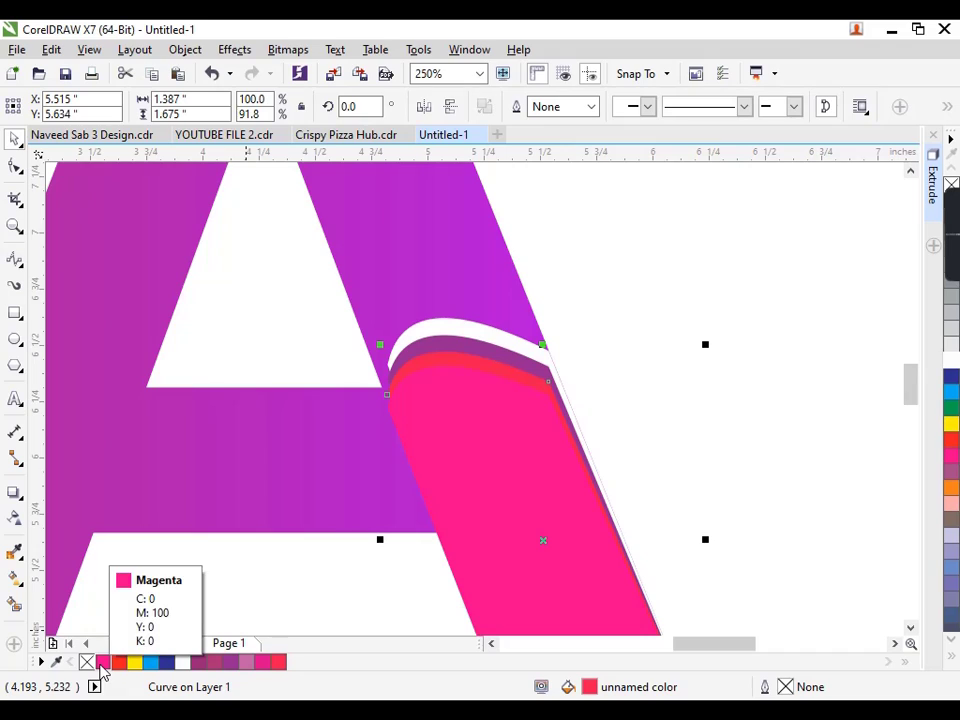
Step: Fill the band directly above the magenta shape with a pinker shade of the purple used on the second band
click(233, 668)
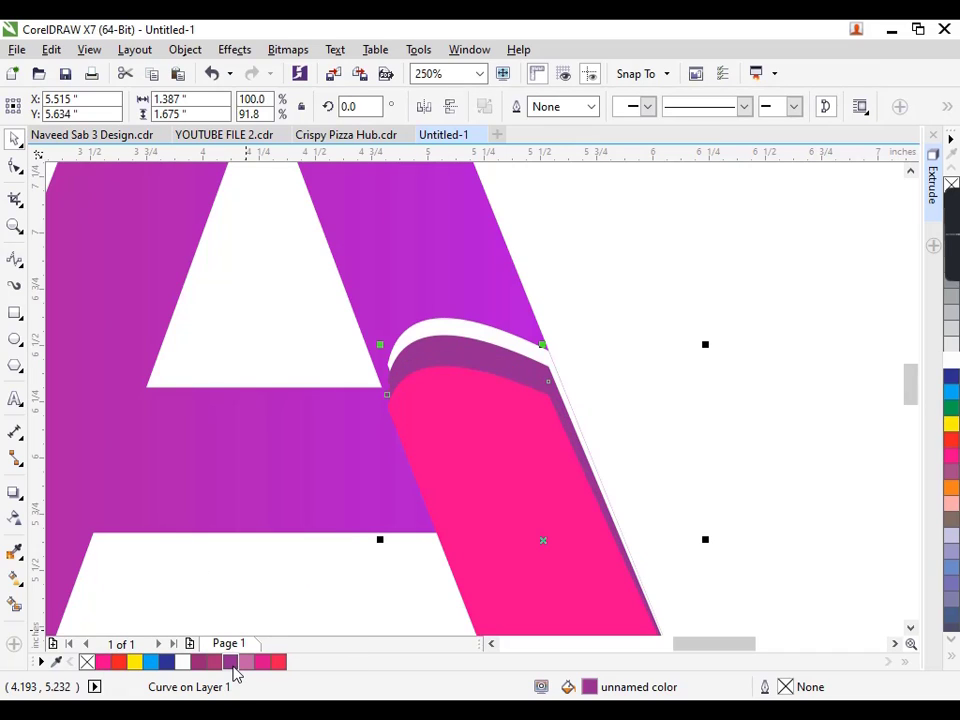
click(233, 668)
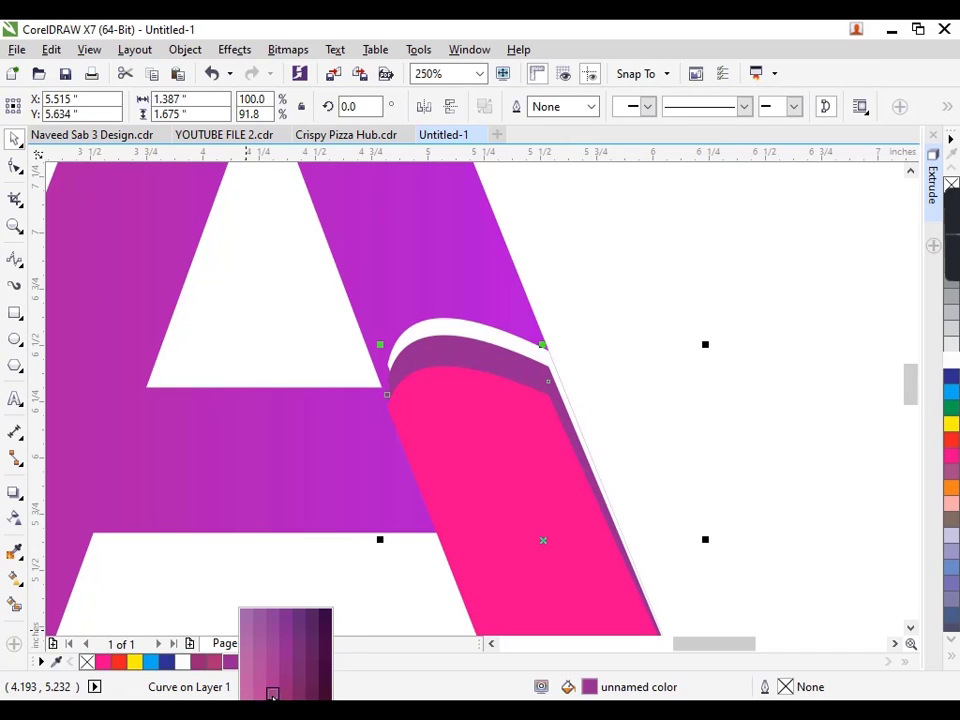
click(272, 693)
click(618, 362)
Step: Fill the magenta front shape on the right leg with the purple C49 M100 Y0 K0
scroll(546, 349, down, 1)
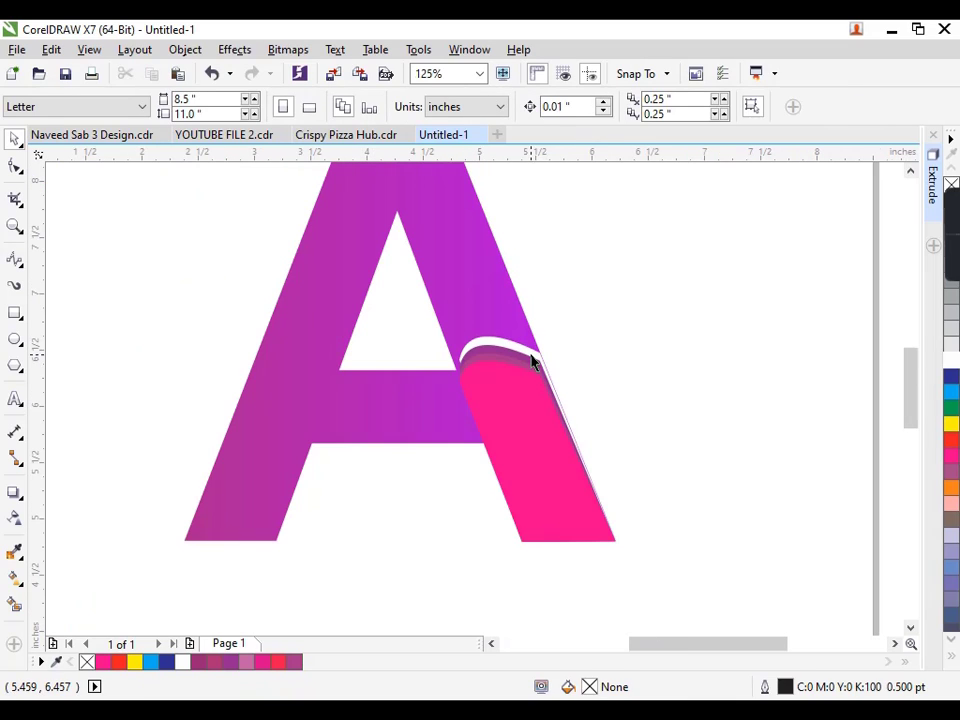
click(520, 374)
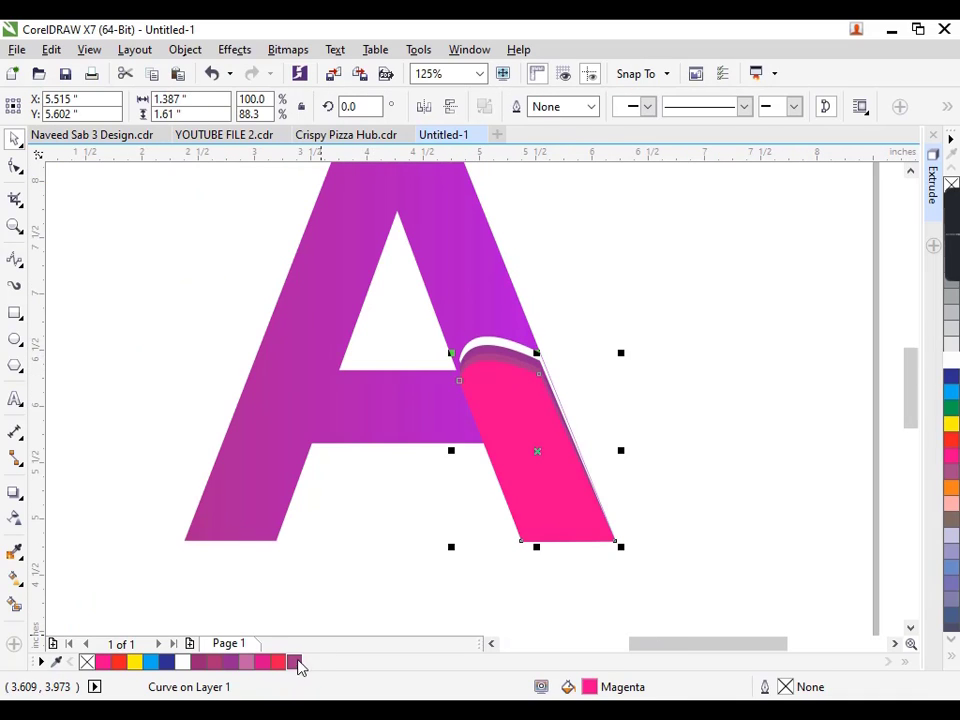
click(236, 668)
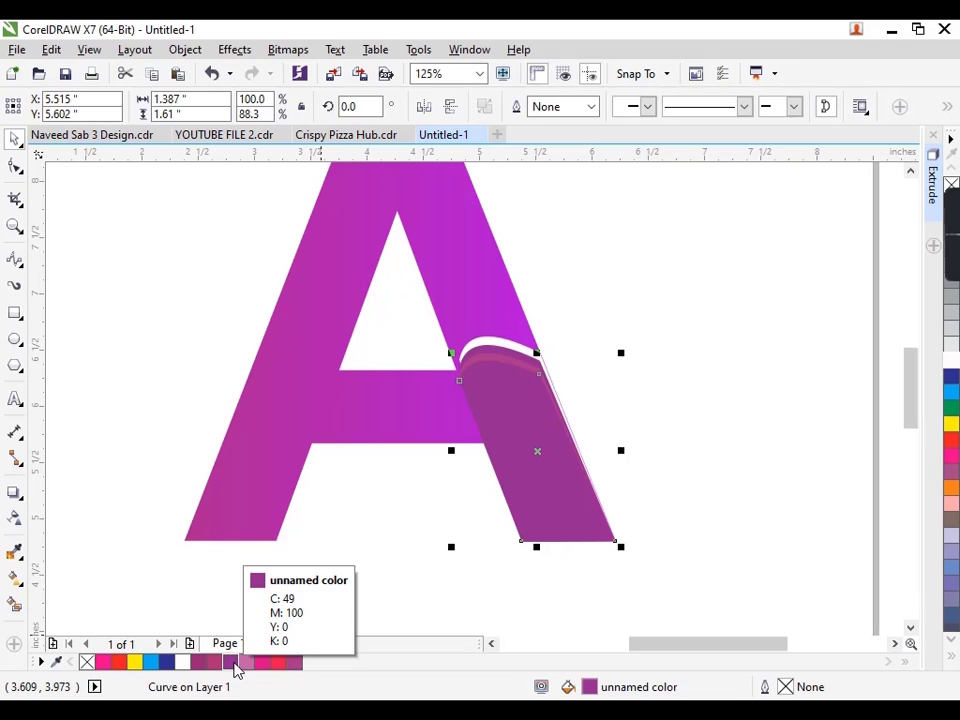
Step: Fill the front shape on the right leg with a linear fountain fill from dark purple to white
drag(236, 668, 267, 663)
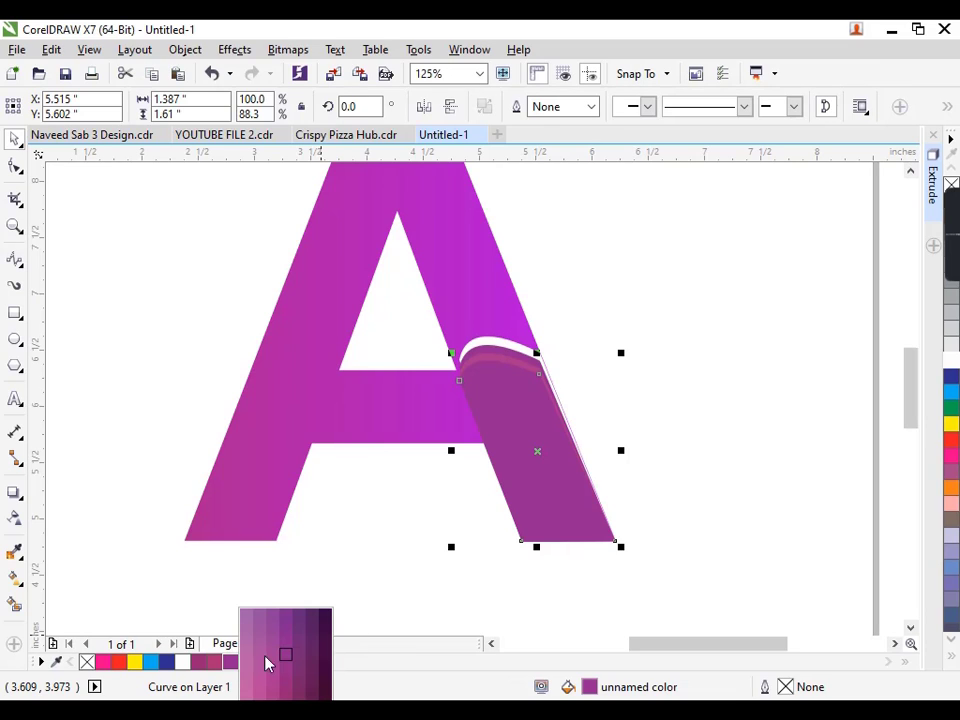
click(318, 651)
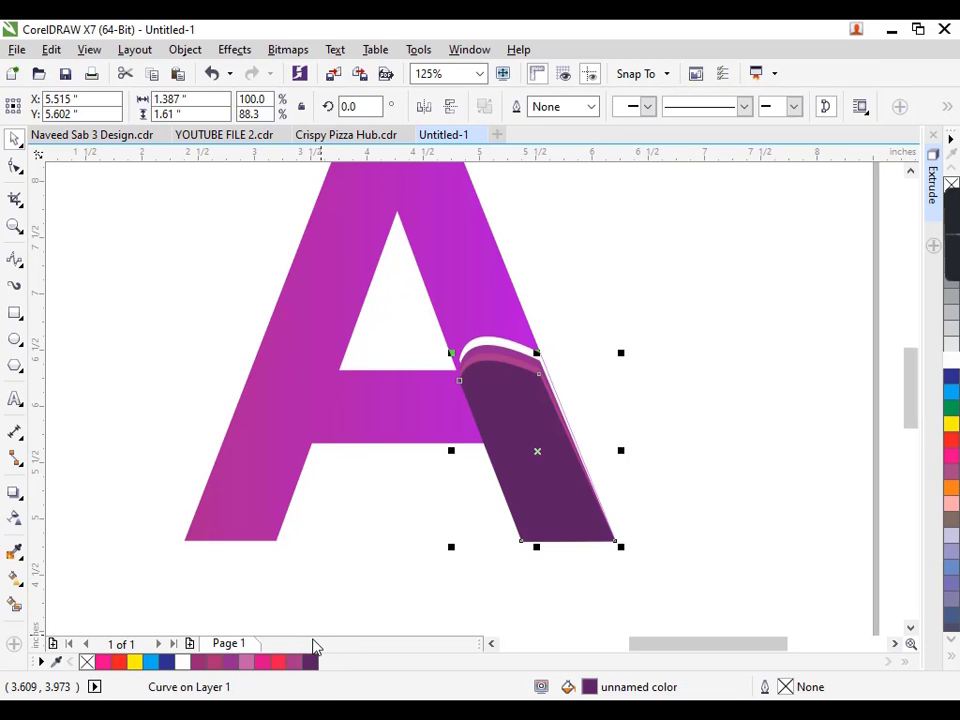
click(462, 553)
click(528, 490)
key(F11)
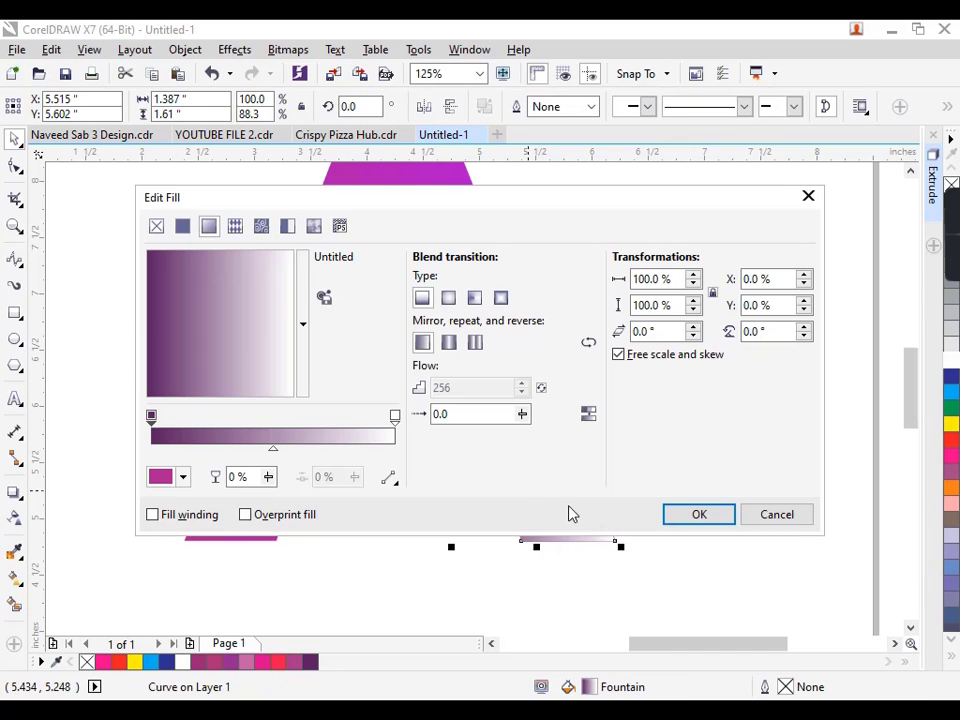
click(675, 516)
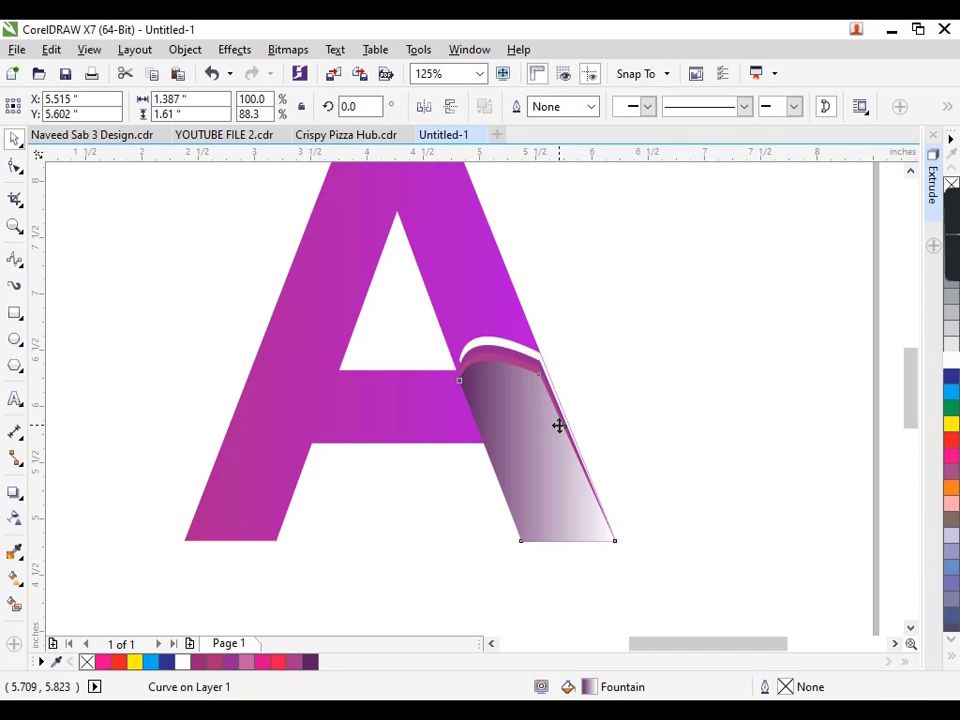
Step: Give the band directly above the front shape a linear fountain fill from pinkish purple to dark purple
click(525, 368)
key(F11)
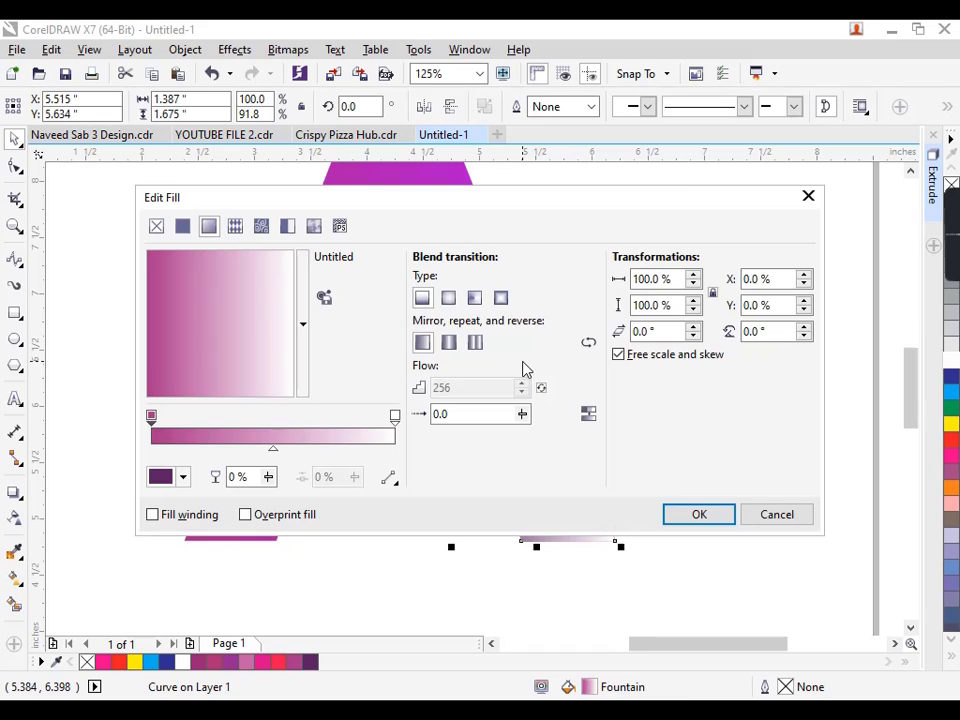
click(394, 418)
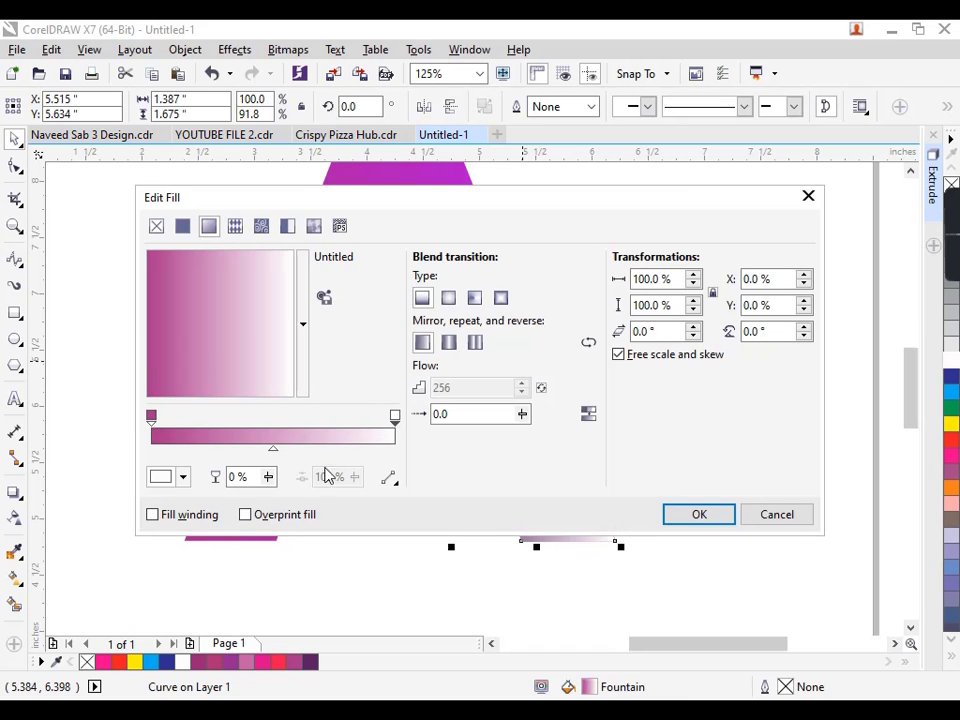
click(183, 477)
click(281, 342)
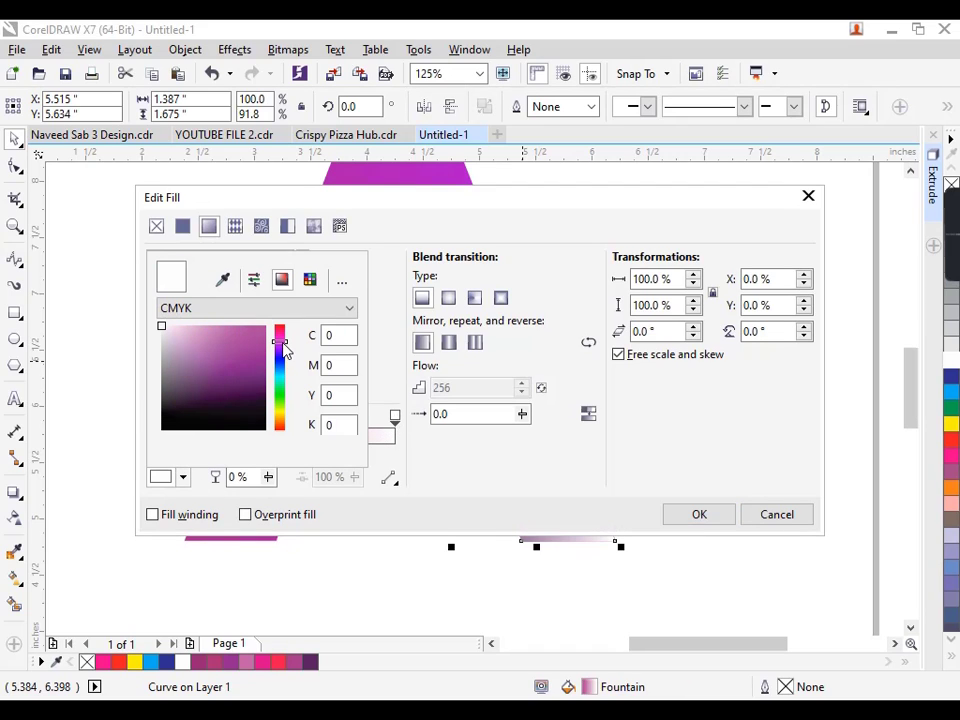
click(254, 378)
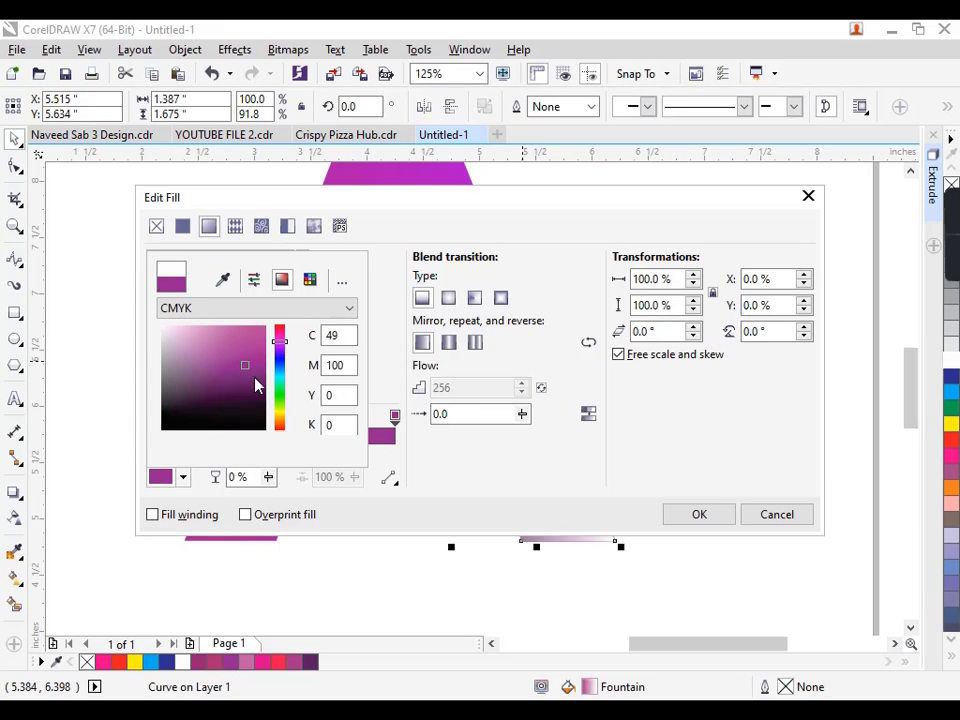
click(698, 516)
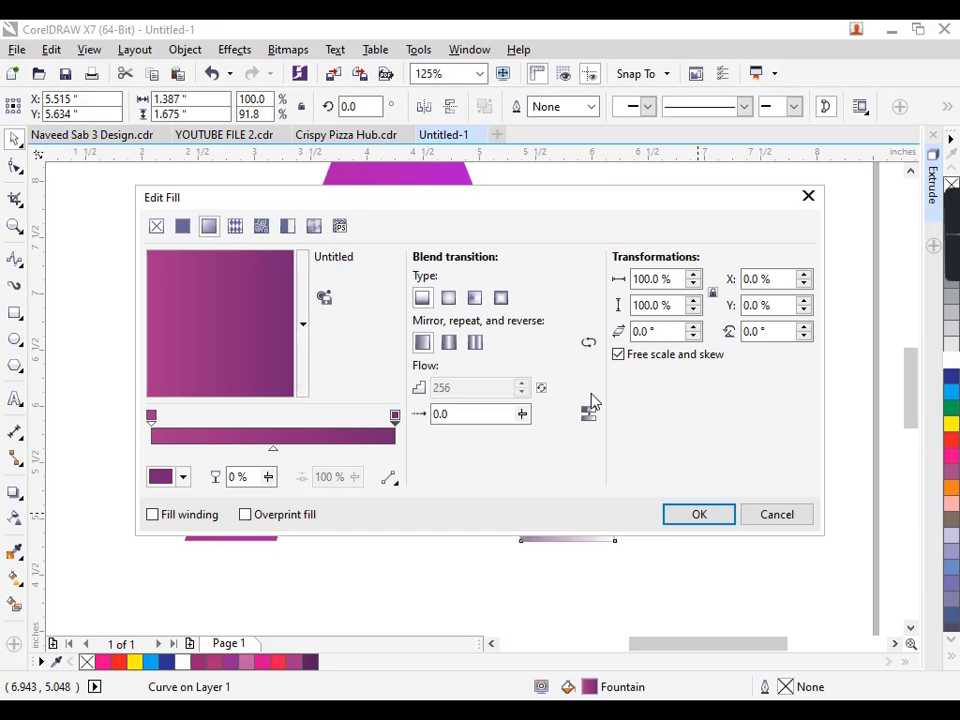
click(699, 514)
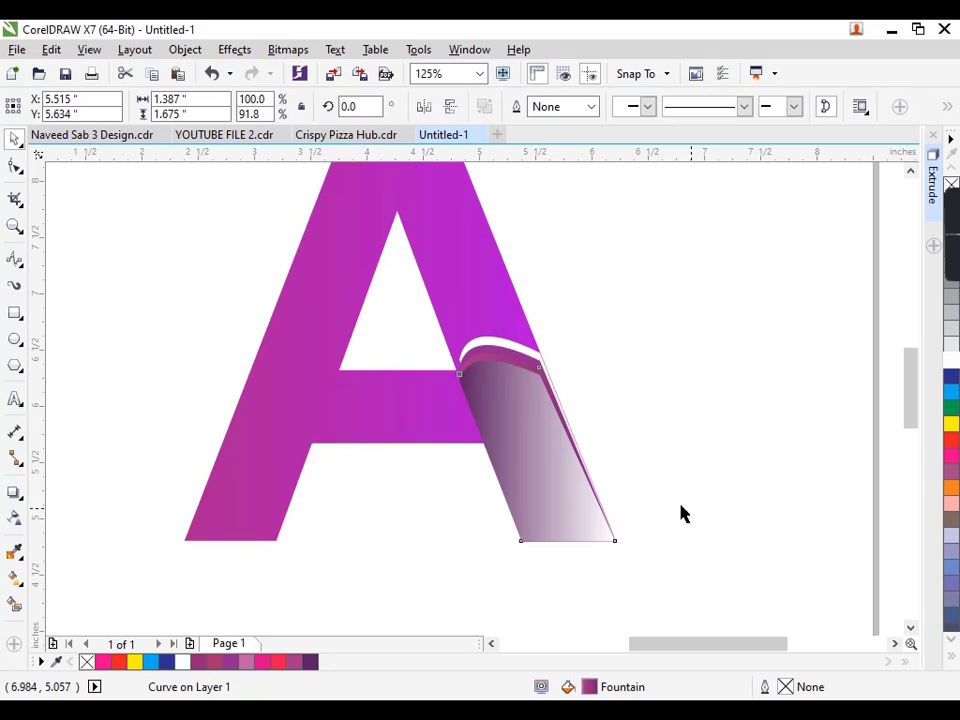
Step: Give the purple band just below the white one a linear fountain fill ending in a very dark purple
scroll(497, 352, up, 3)
click(485, 338)
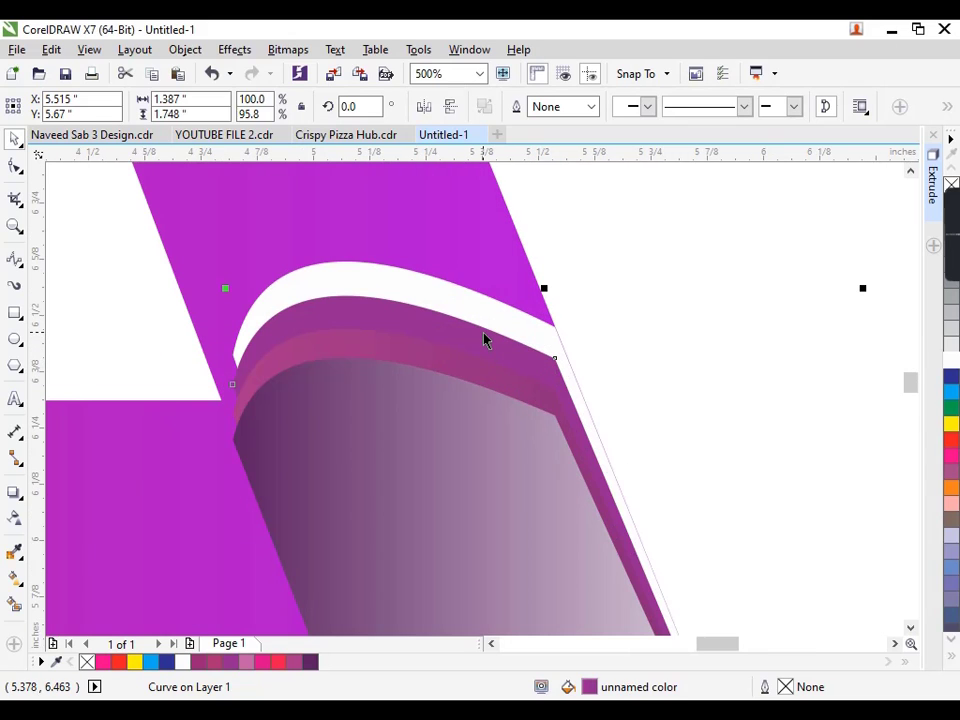
key(F11)
click(397, 415)
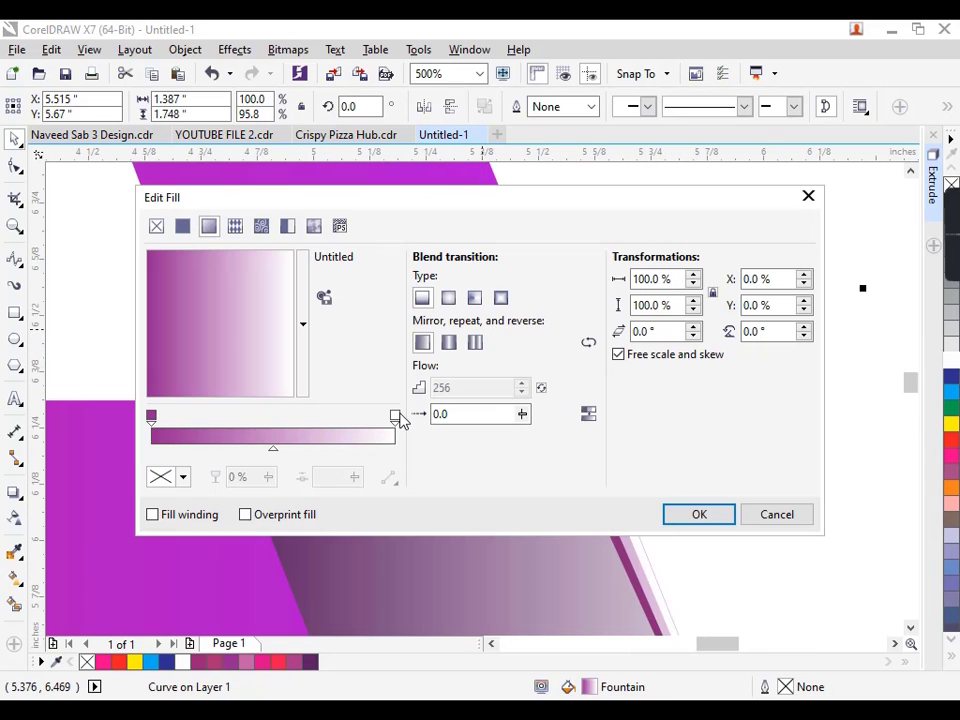
click(394, 416)
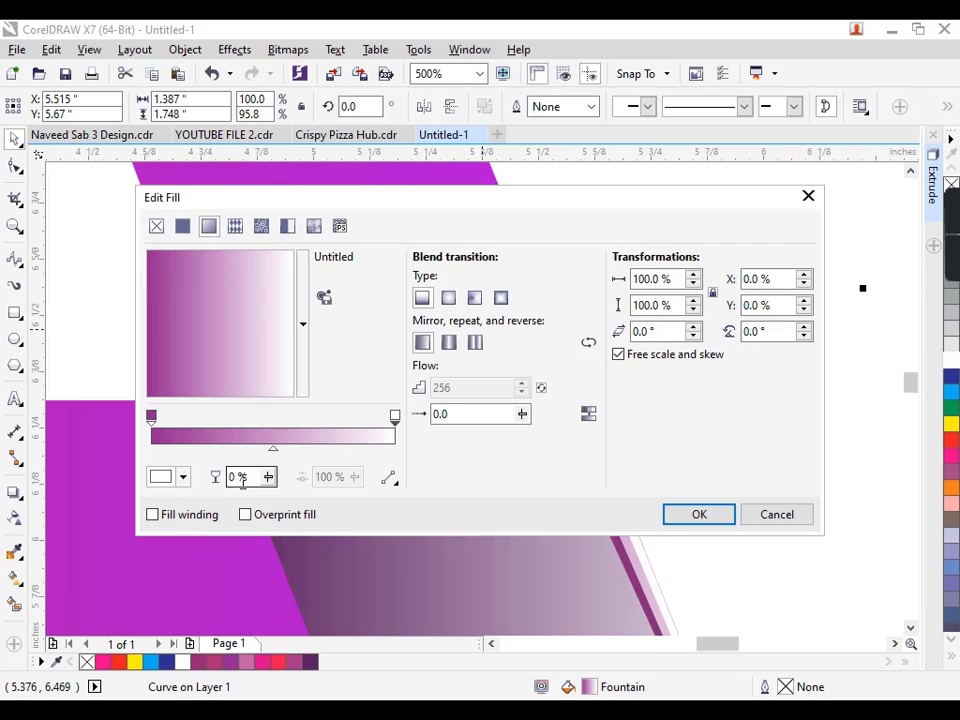
click(183, 477)
click(281, 345)
drag(255, 358, 252, 395)
click(730, 518)
click(730, 518)
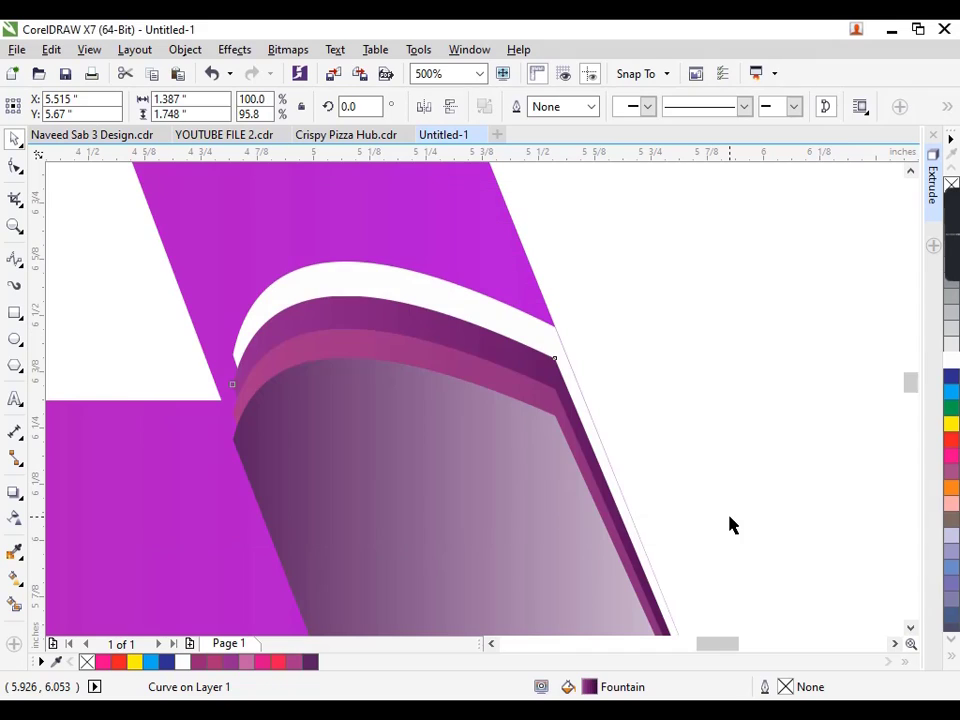
Step: Try a fountain fill on the white curved band at the top of the right leg's stack
click(722, 443)
click(452, 289)
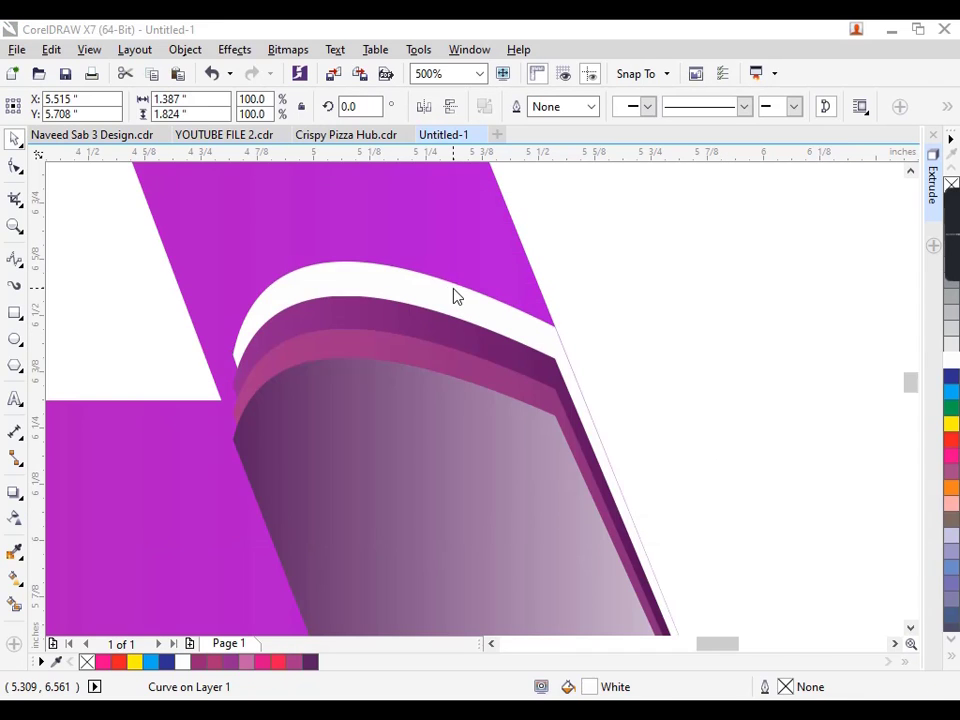
key(F11)
click(699, 514)
scroll(615, 454, down, 2)
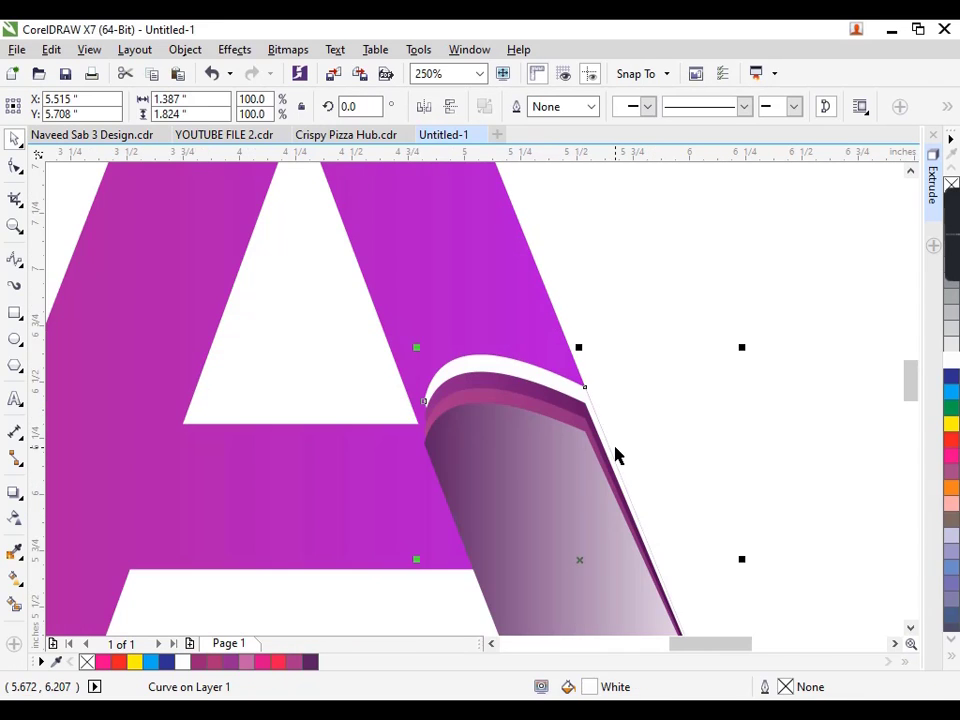
key(Escape)
Step: Draw an S-shaped B-spline from the A's bottom-left corner to its top-right corner, about 2.31 by 3.78 inches
scroll(572, 440, down, 4)
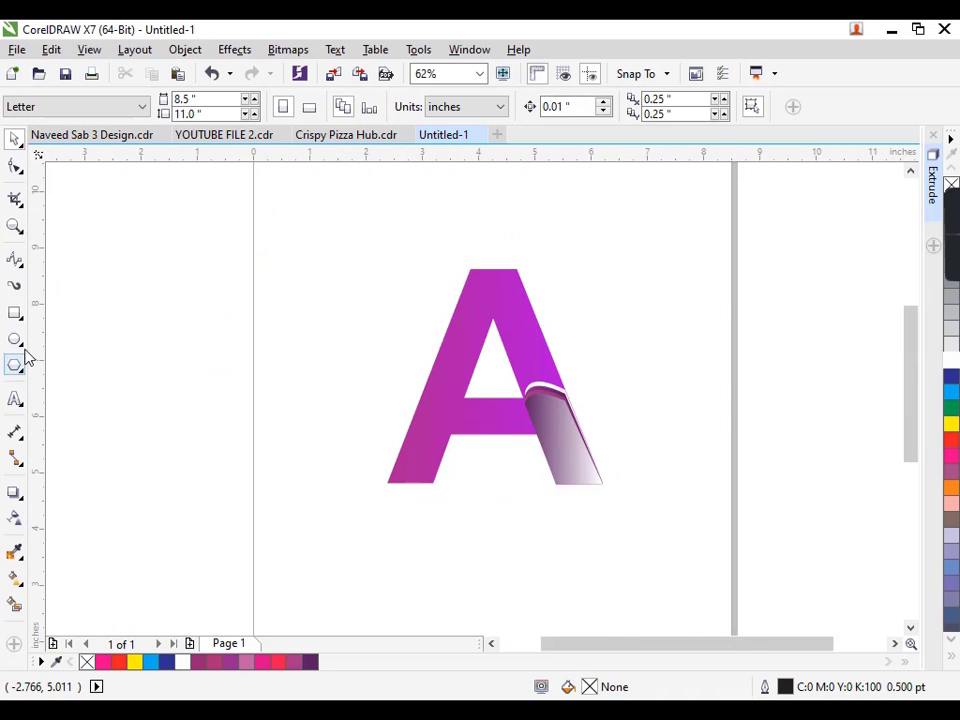
click(15, 259)
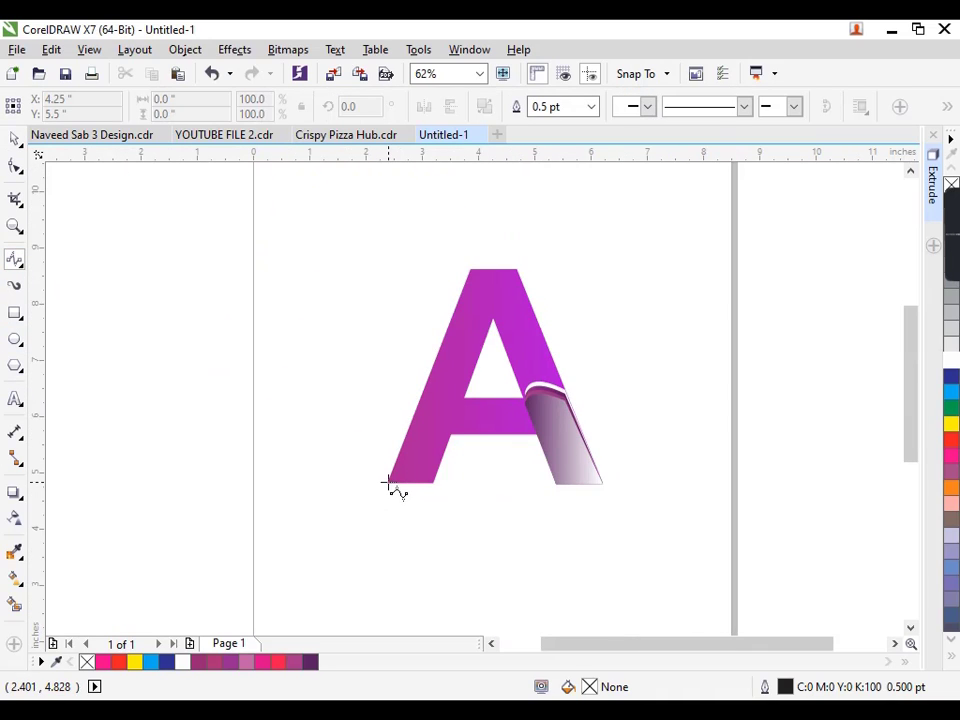
click(387, 482)
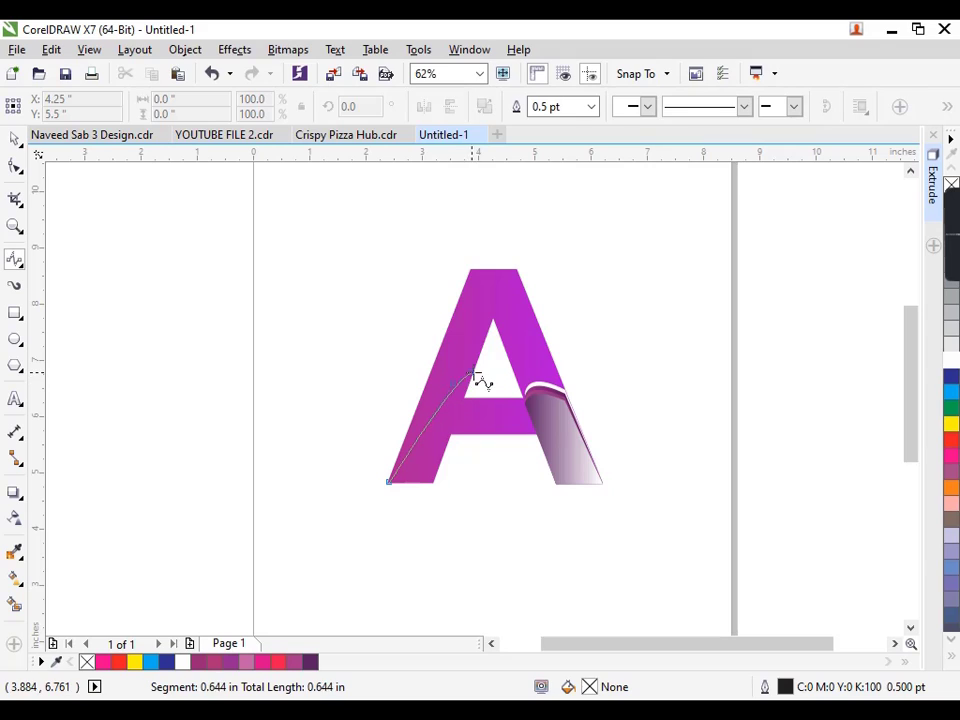
click(493, 371)
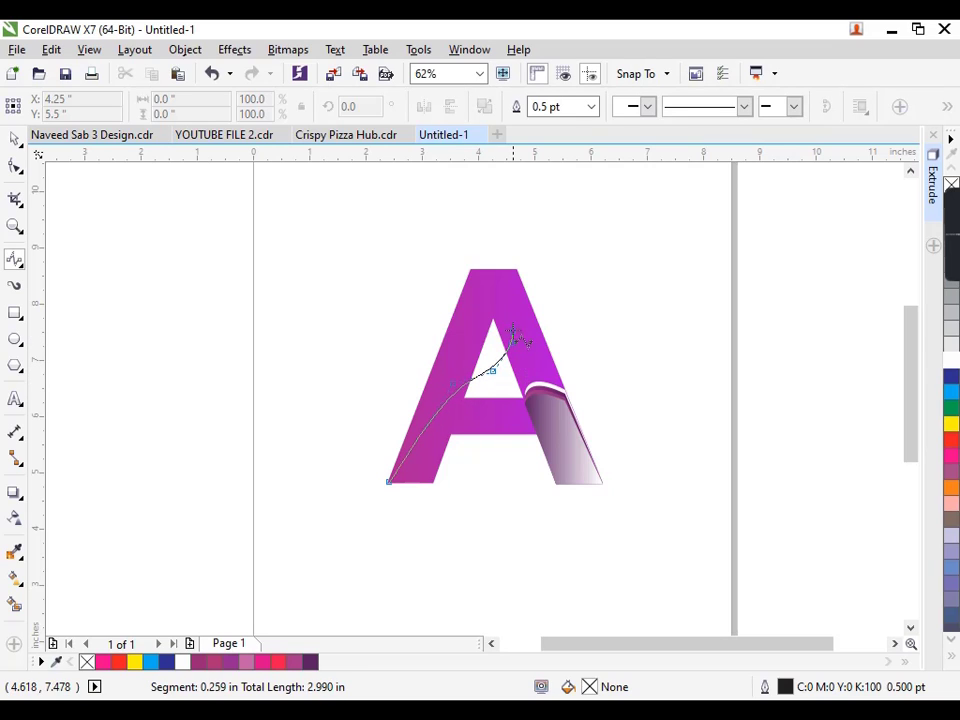
click(527, 316)
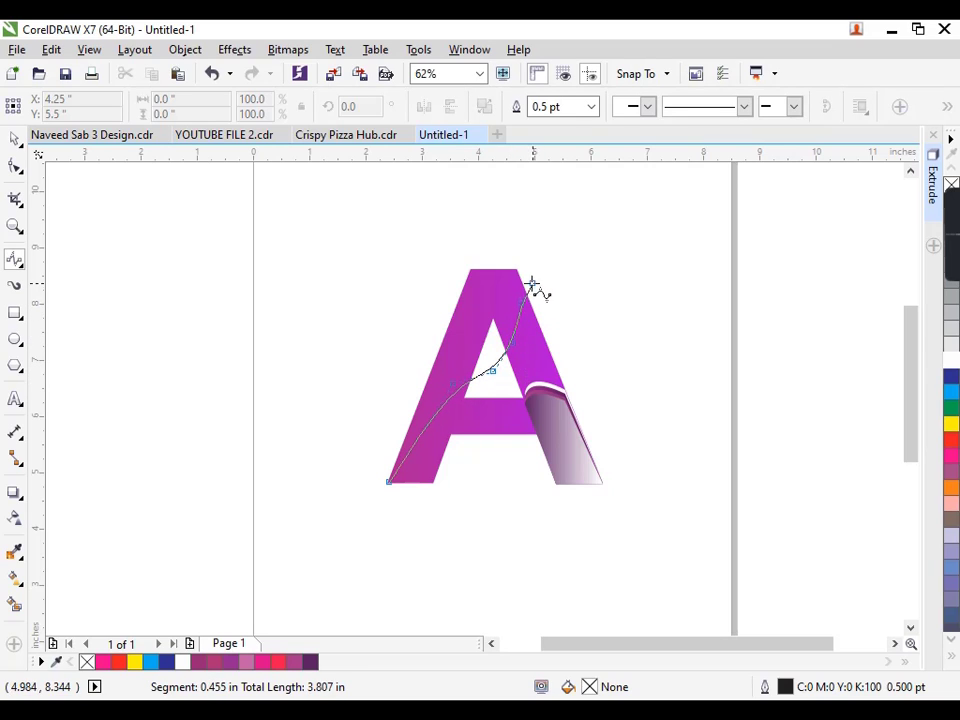
click(516, 270)
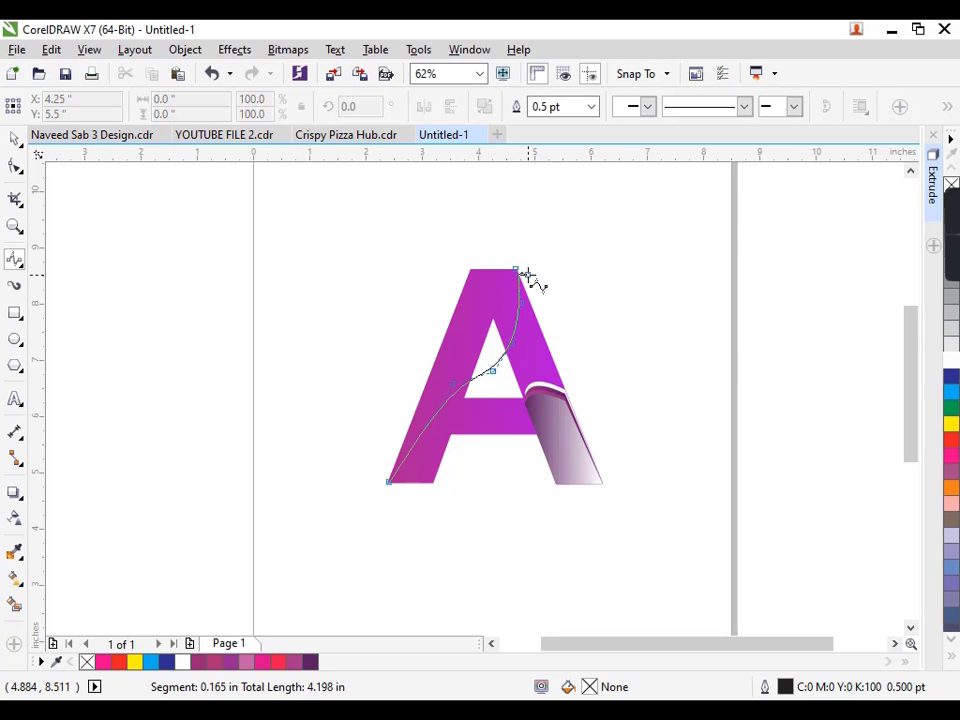
double_click(527, 272)
scroll(530, 365, up, 1)
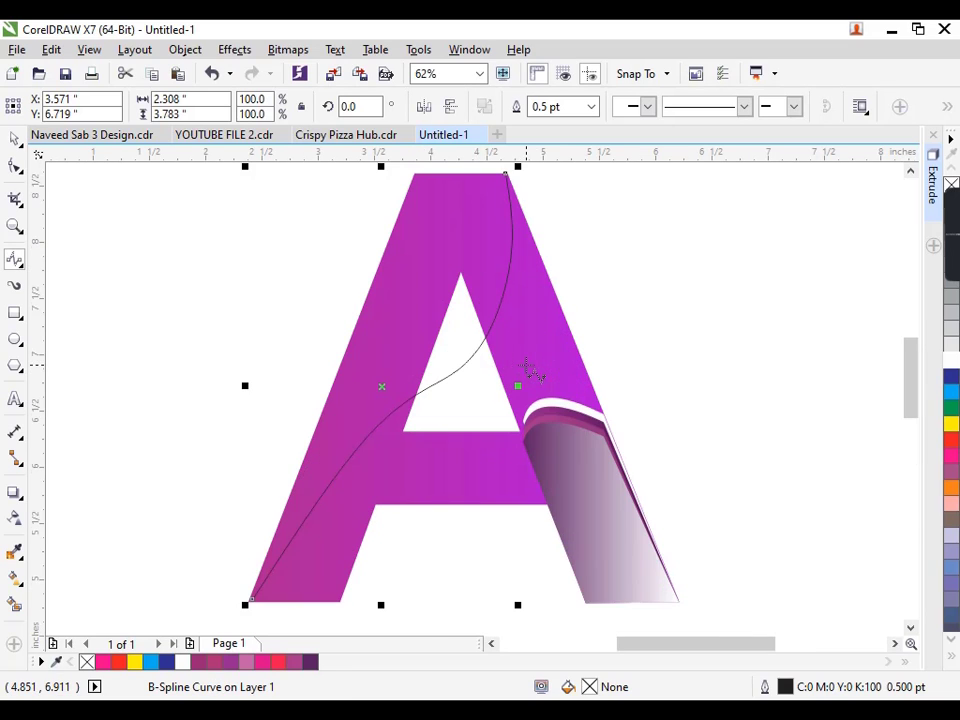
Step: Create a proportionally scaled copy of the S-curve at about 94.2%, anchored at its upper left
scroll(478, 383, down, 1)
key(space)
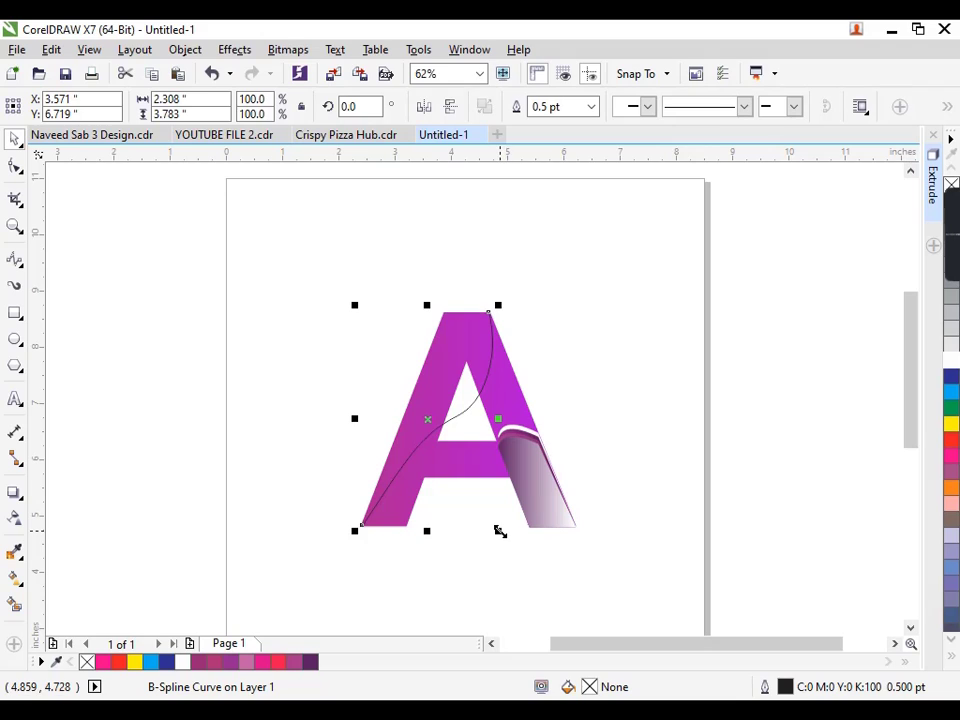
drag(500, 531, 493, 529)
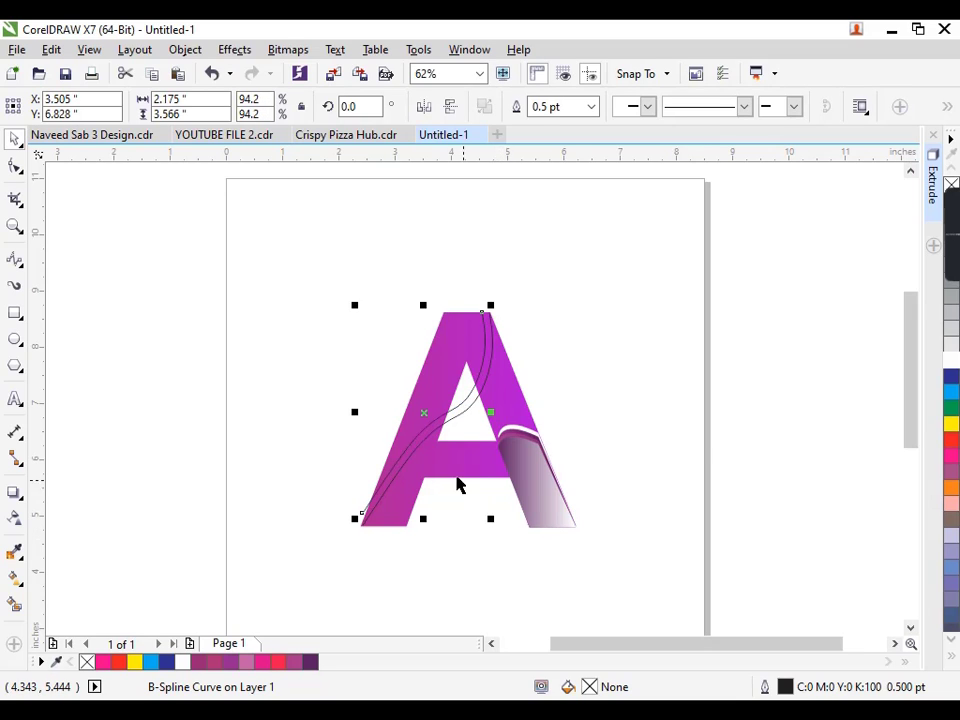
Step: Move the copied curve's end nodes onto the original curve's ends at the A's bottom-left and top-right corners
scroll(407, 497, up, 1)
click(15, 166)
scroll(293, 540, up, 1)
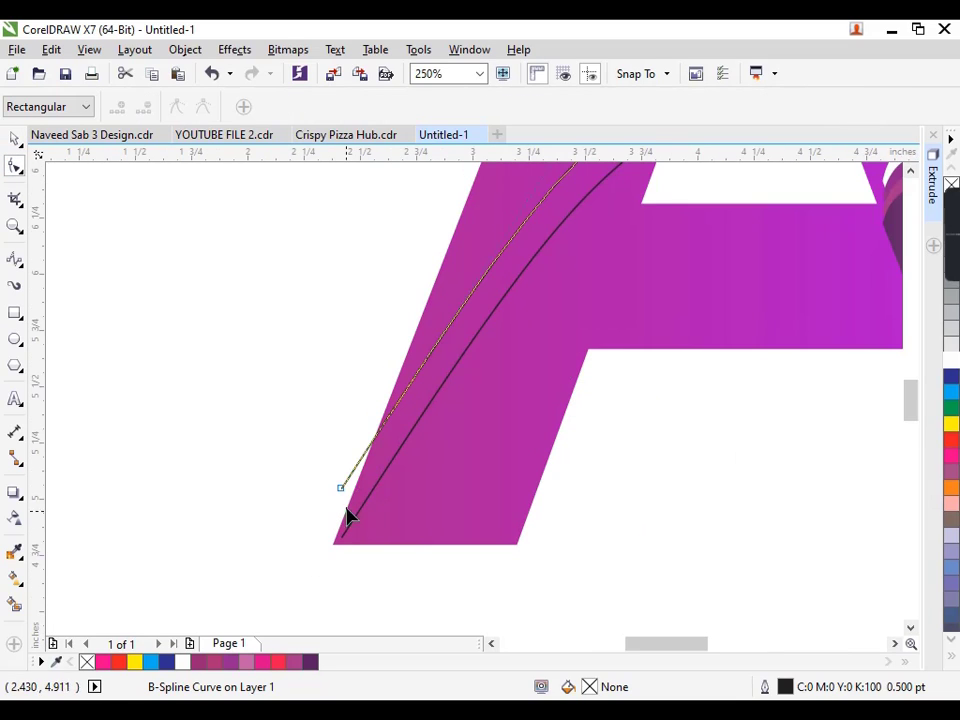
drag(341, 486, 493, 533)
scroll(341, 586, down, 2)
scroll(467, 385, up, 2)
scroll(385, 535, up, 2)
scroll(471, 489, down, 4)
scroll(480, 523, down, 2)
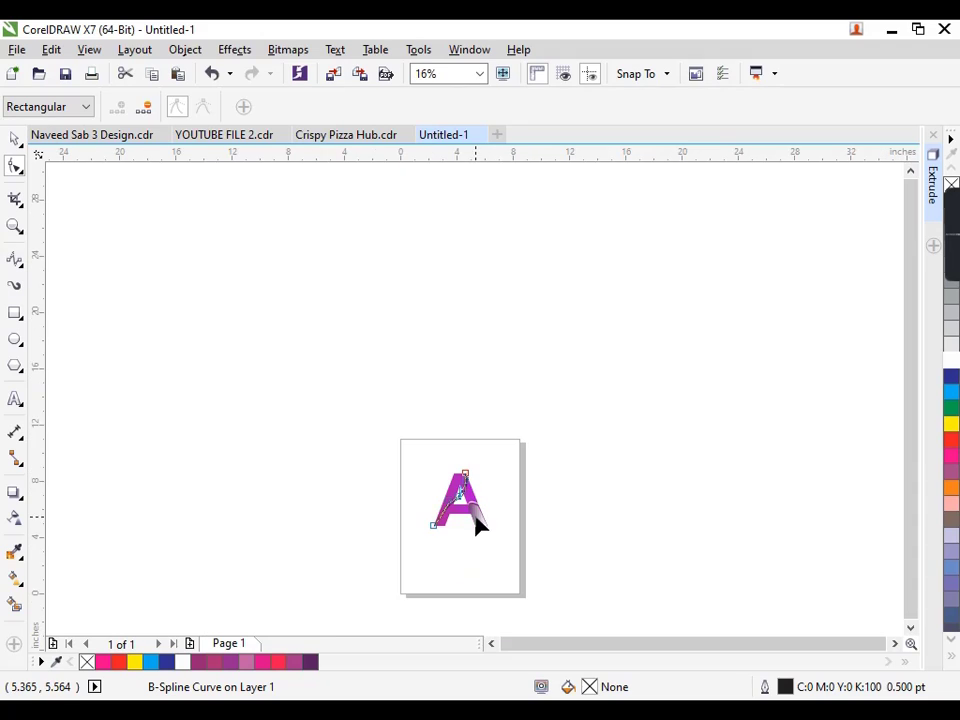
key(space)
key(Escape)
scroll(545, 497, up, 3)
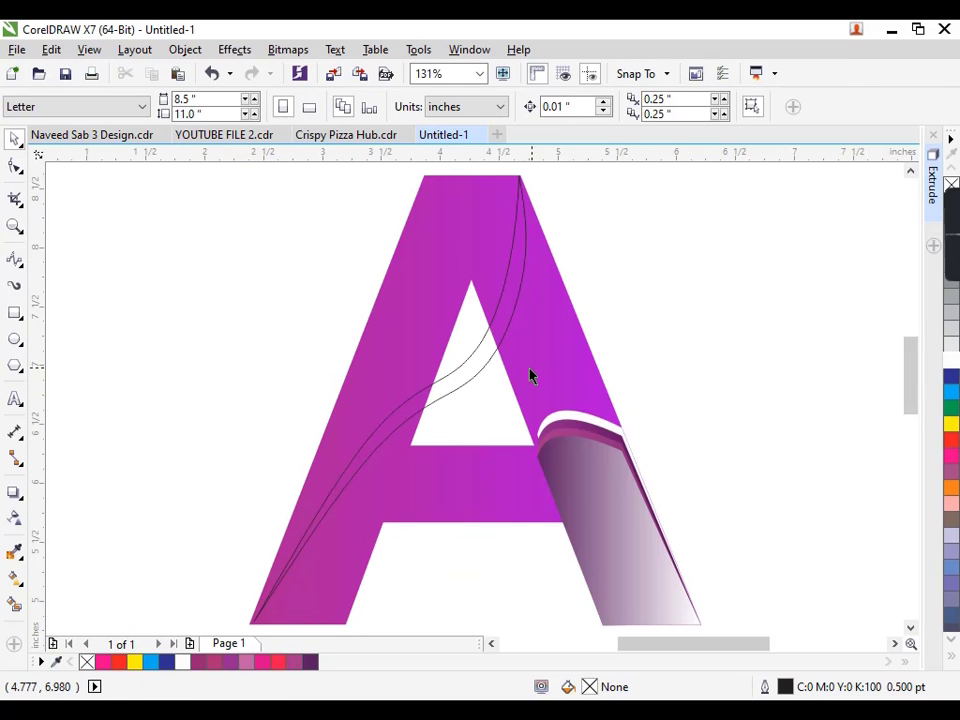
Step: Select both S-curves across the A and group them
click(480, 370)
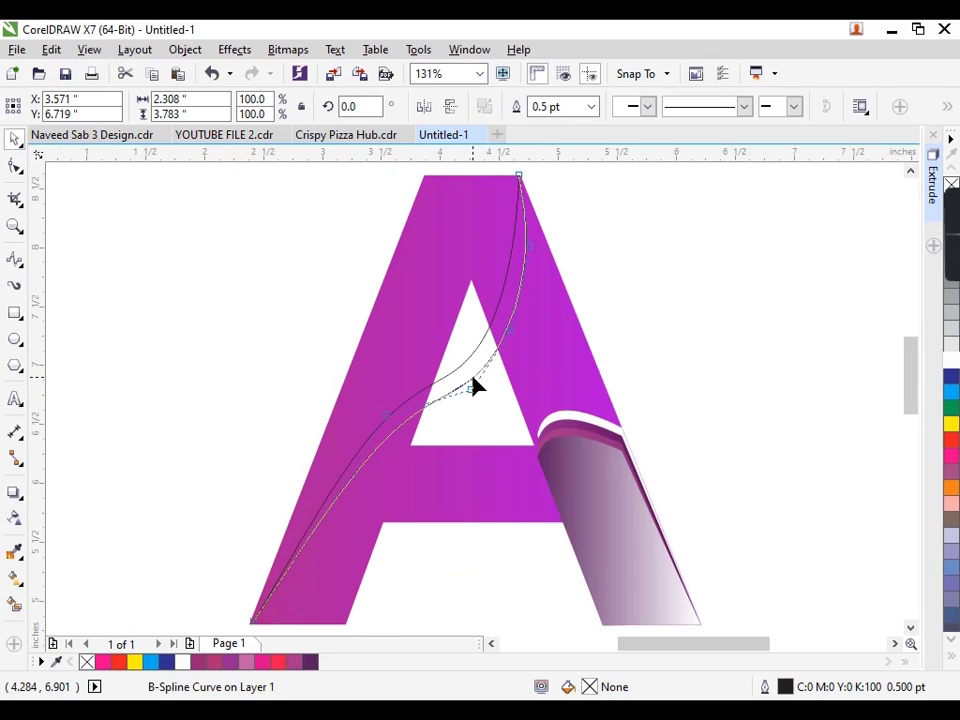
key(F10)
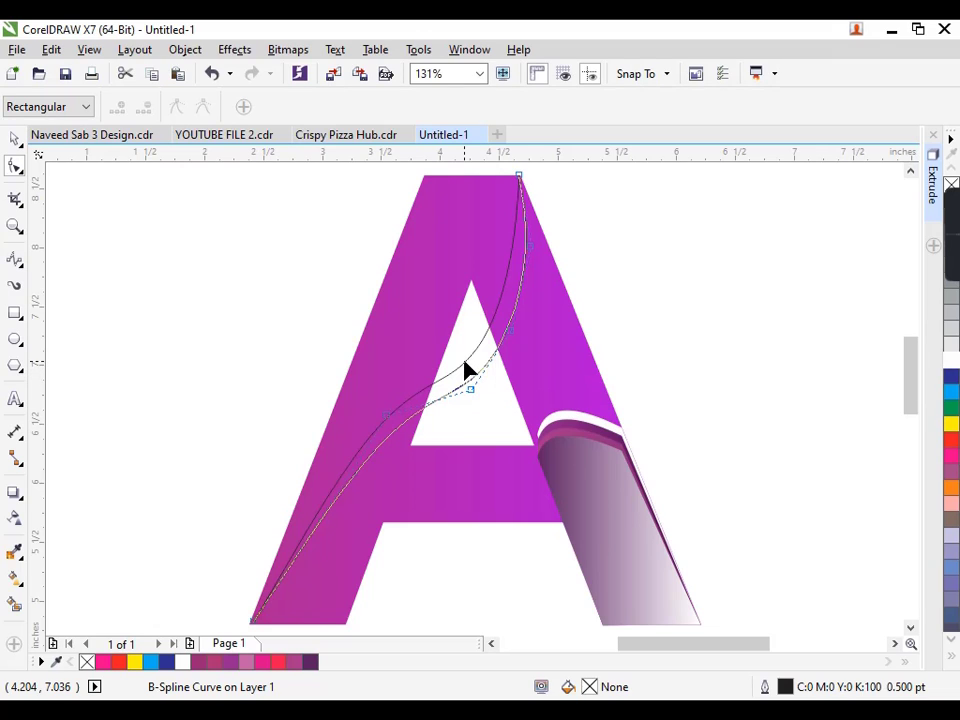
shift+click(464, 362)
click(482, 377)
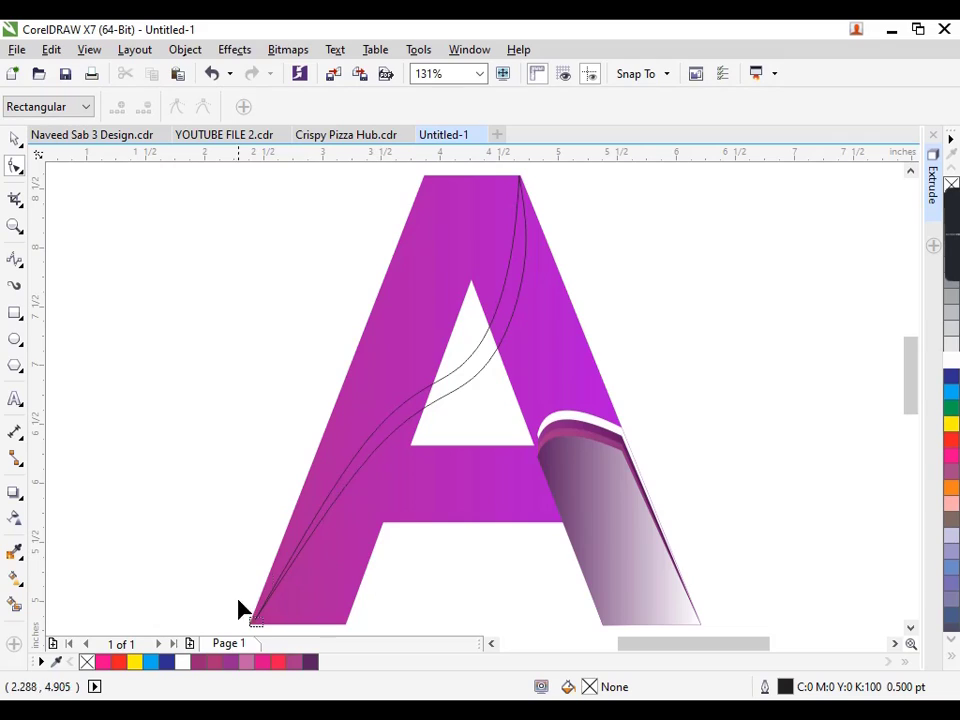
key(space)
click(375, 458)
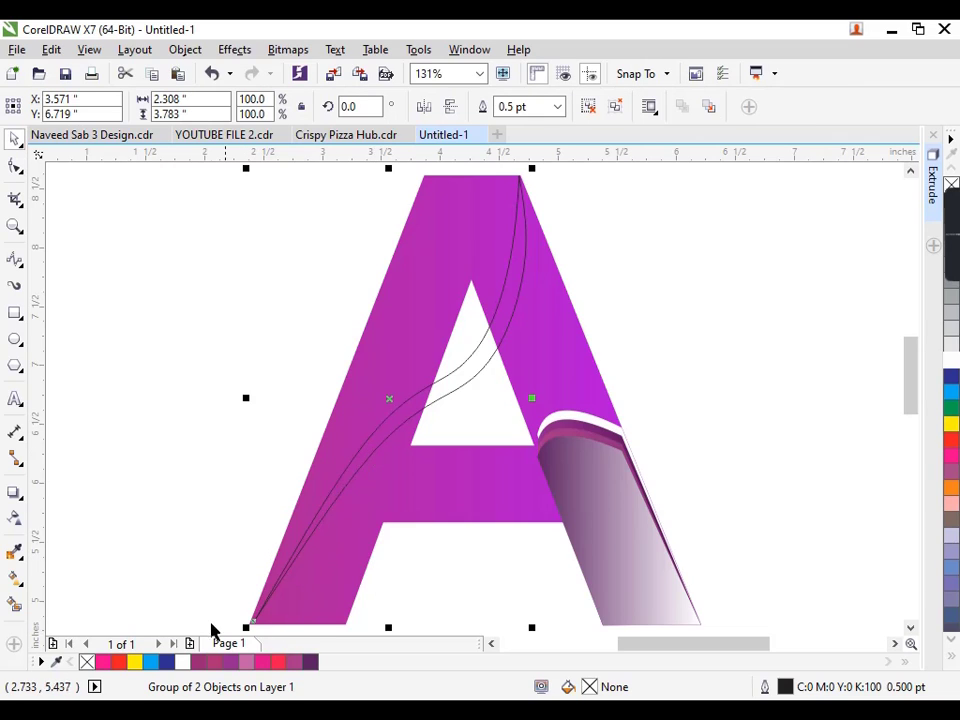
Step: Give the grouped S-curves across the A a white outline 2.0 pt wide
right_click(182, 662)
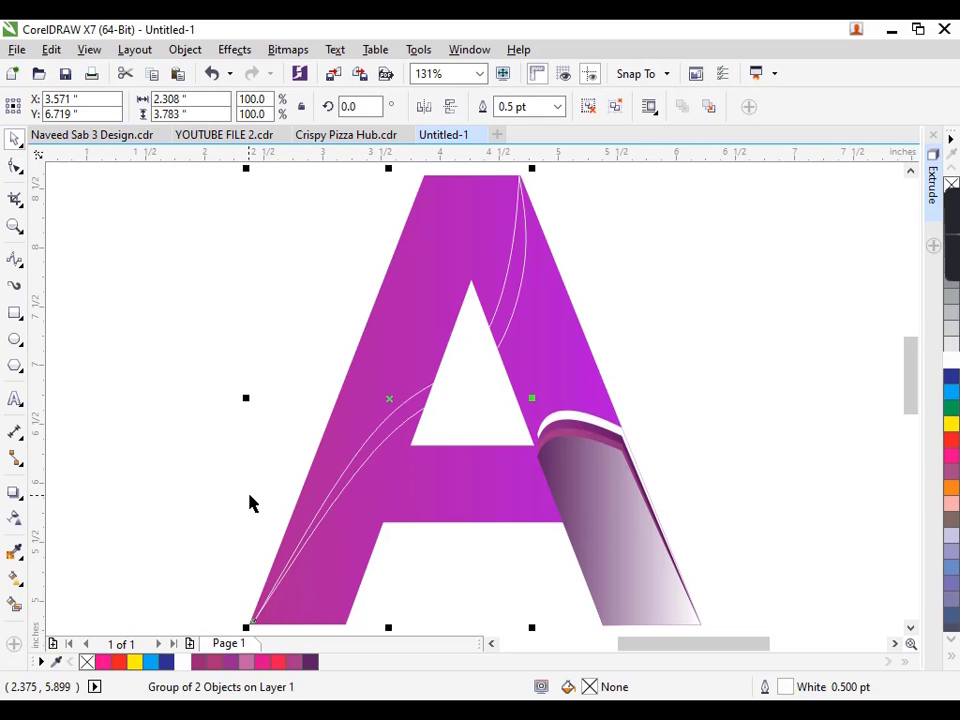
key(F12)
click(359, 246)
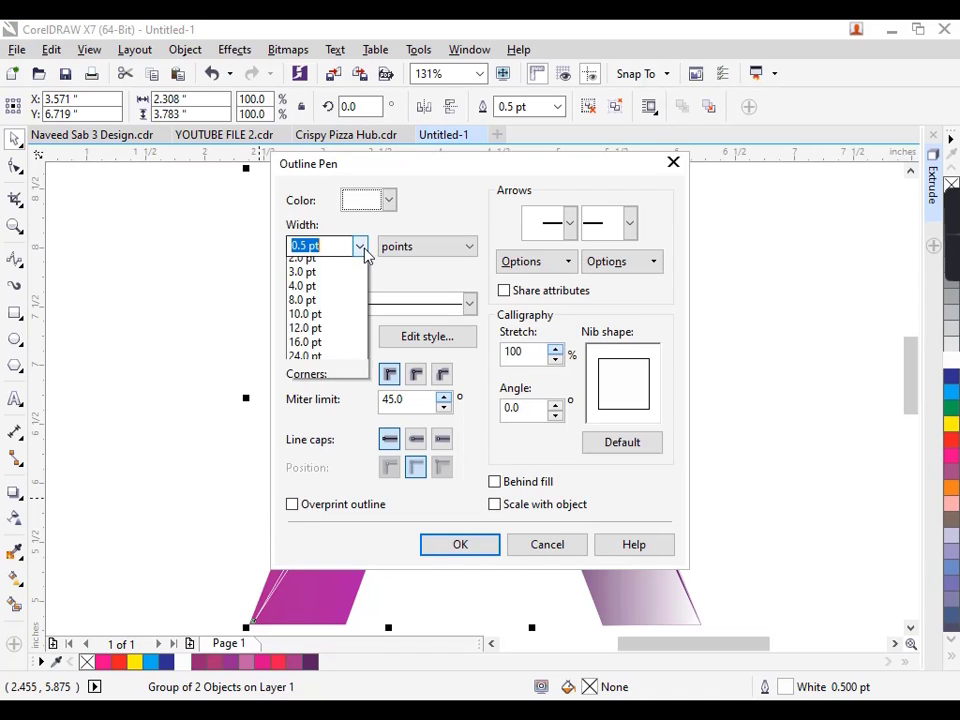
click(337, 348)
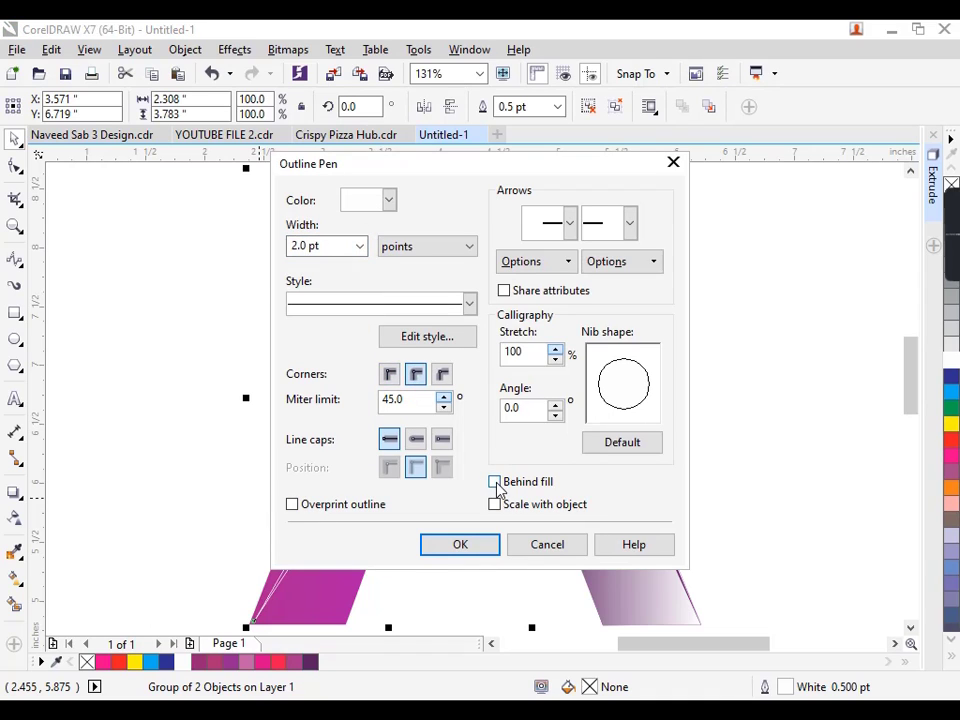
click(491, 544)
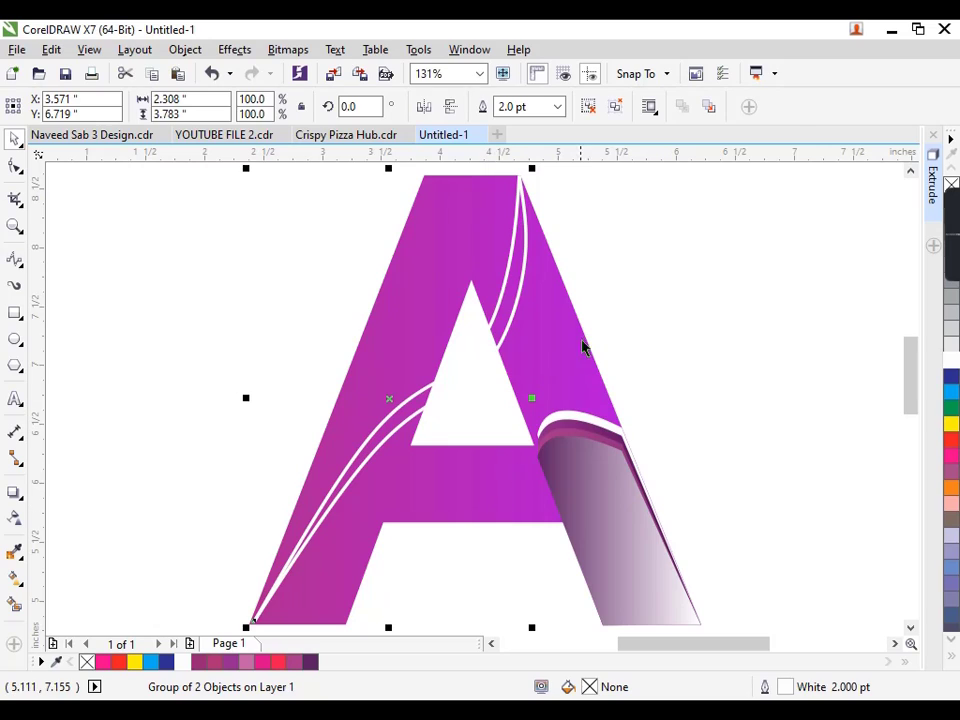
key(Escape)
Step: Select the front purple-to-white gradient layer on the A's right leg
scroll(633, 353, down, 2)
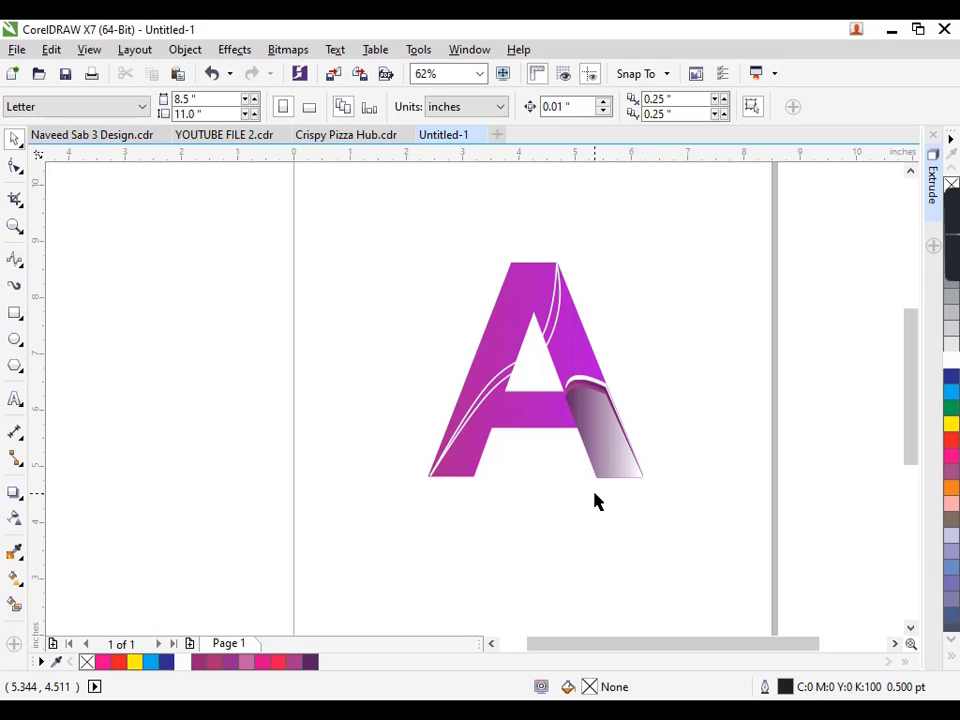
click(606, 425)
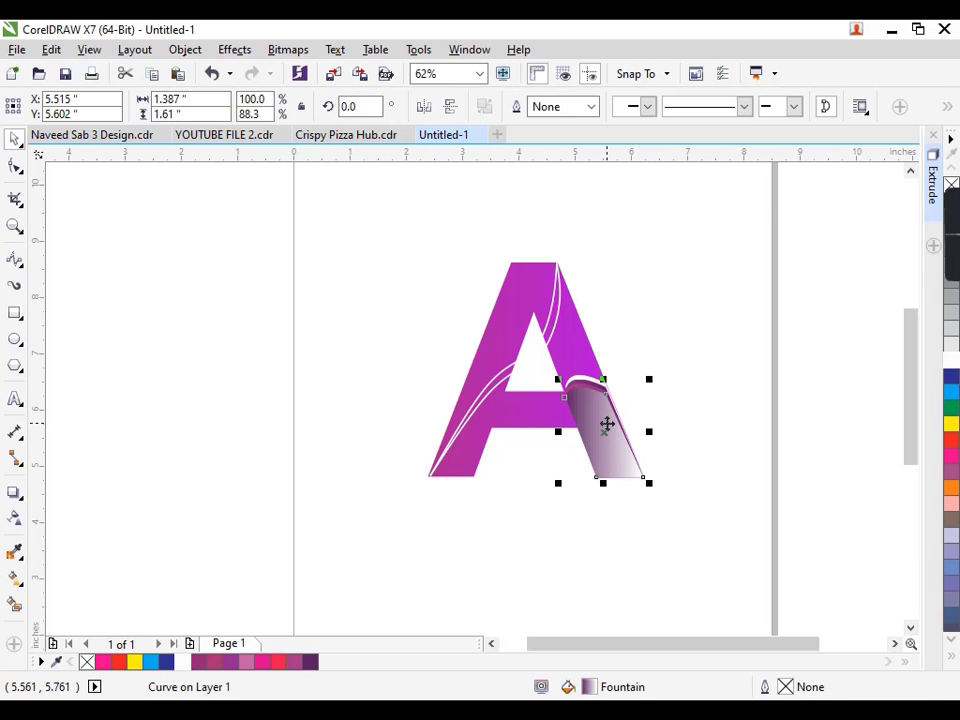
key(F11)
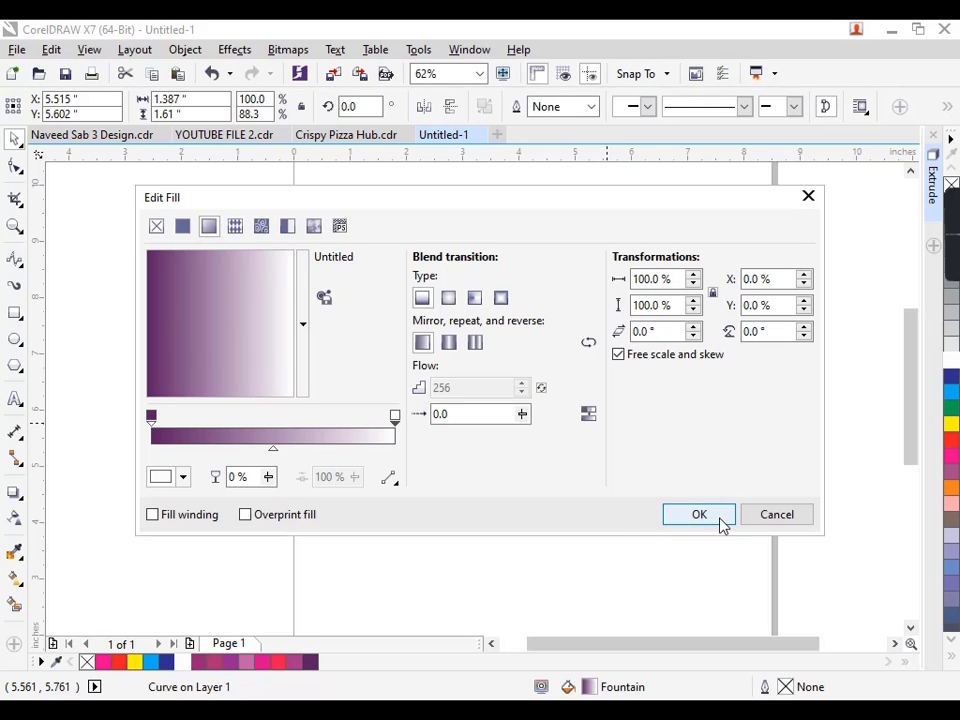
click(396, 417)
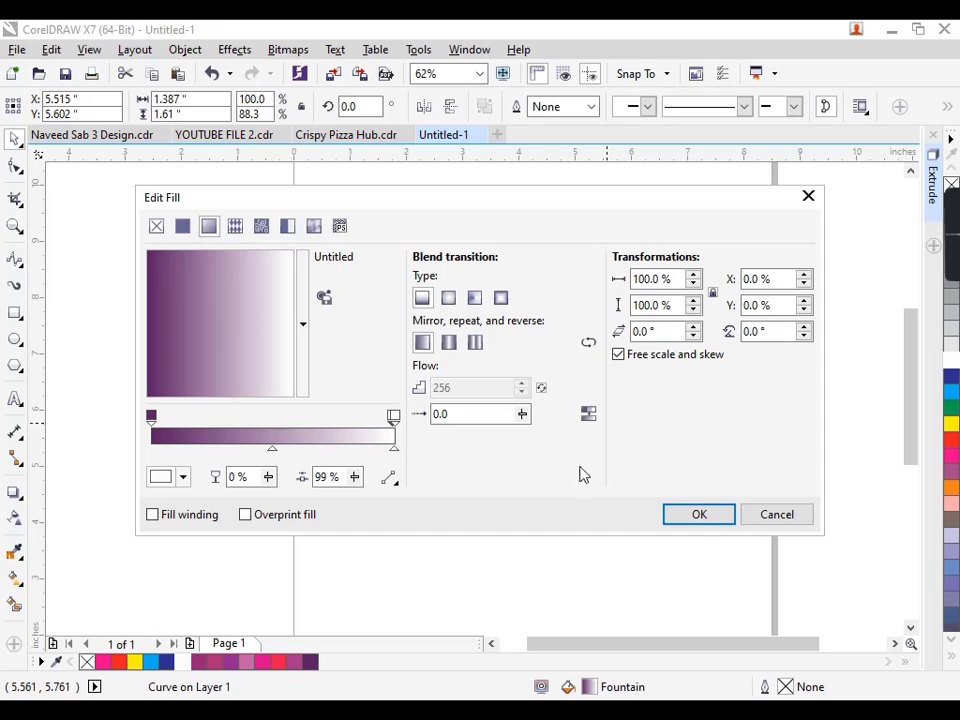
click(776, 514)
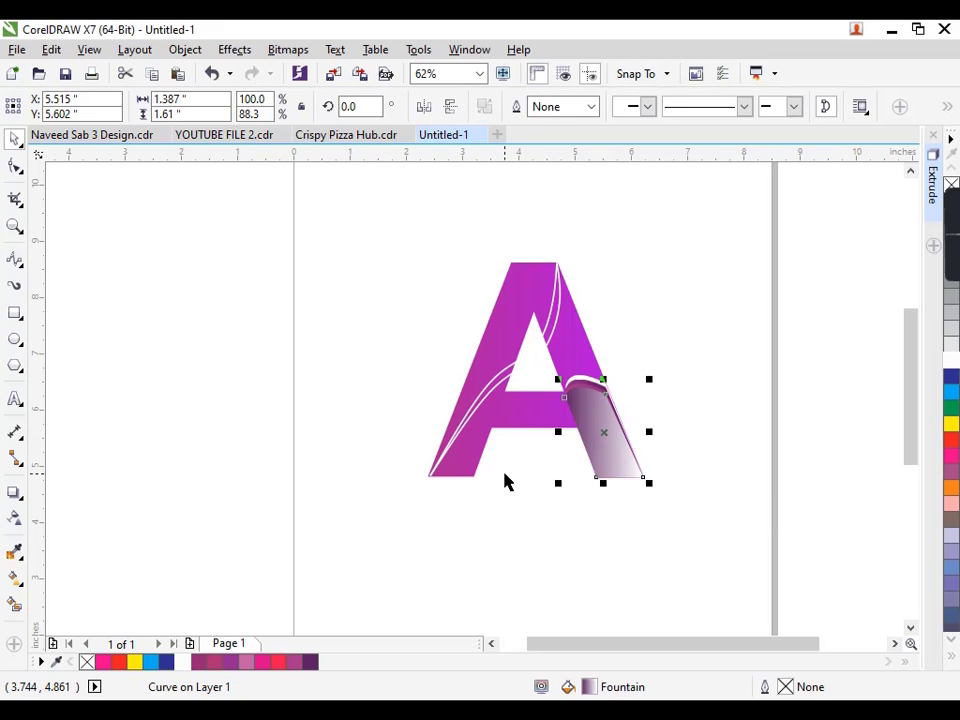
Step: Change the white end colour of the right-leg layer's fountain fill to C37 M85 Y0 K0
key(F11)
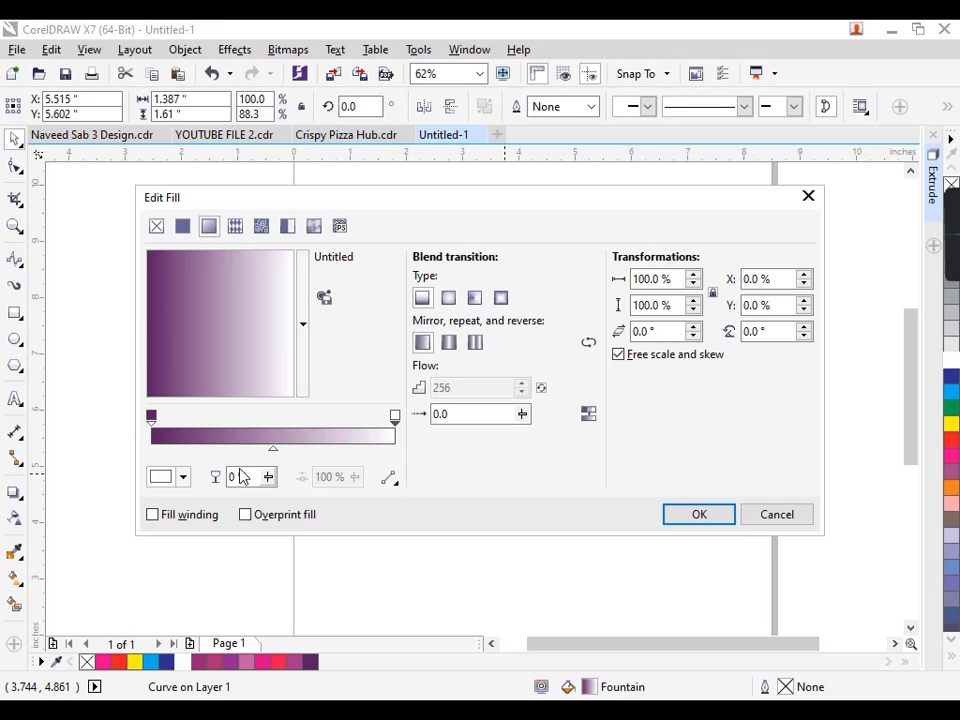
click(183, 477)
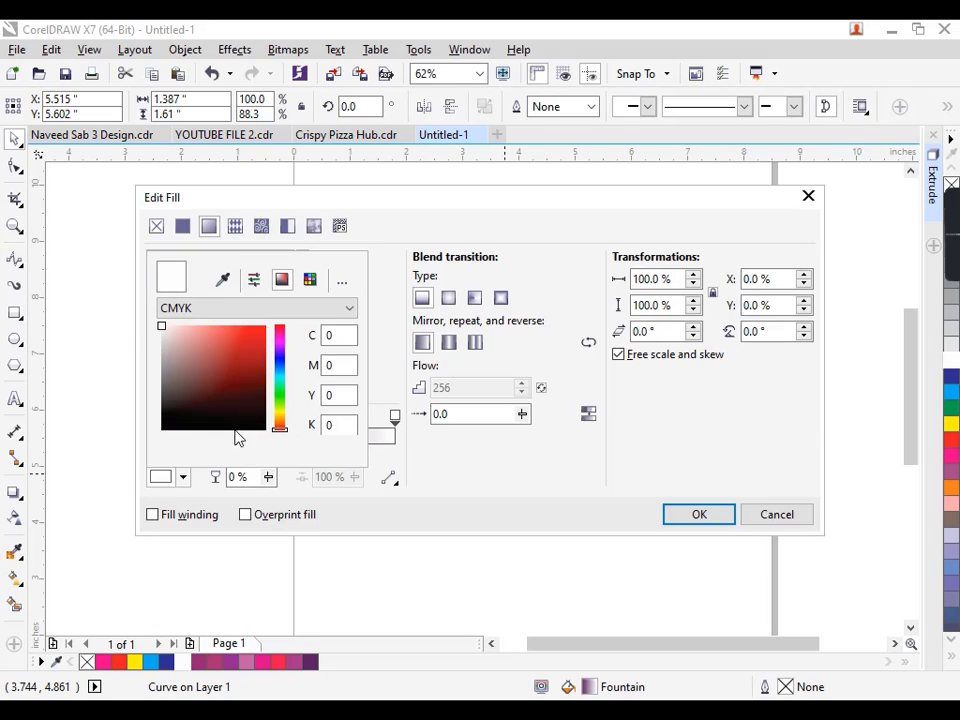
click(280, 342)
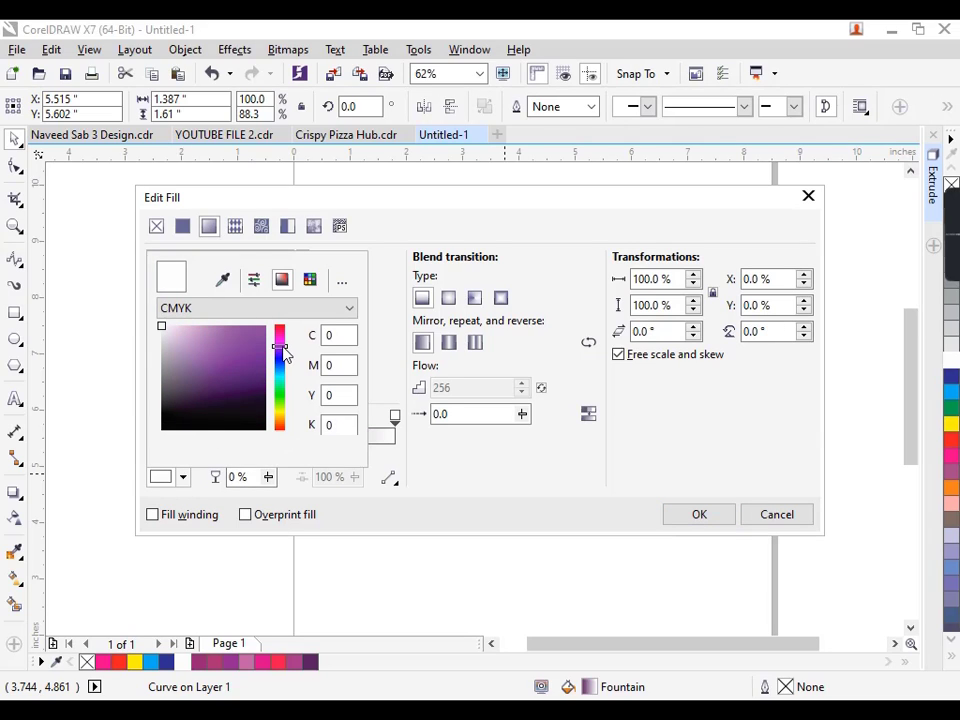
click(258, 341)
mouse_move(258, 342)
mouse_down()
mouse_move(268, 354)
mouse_move(260, 331)
mouse_up()
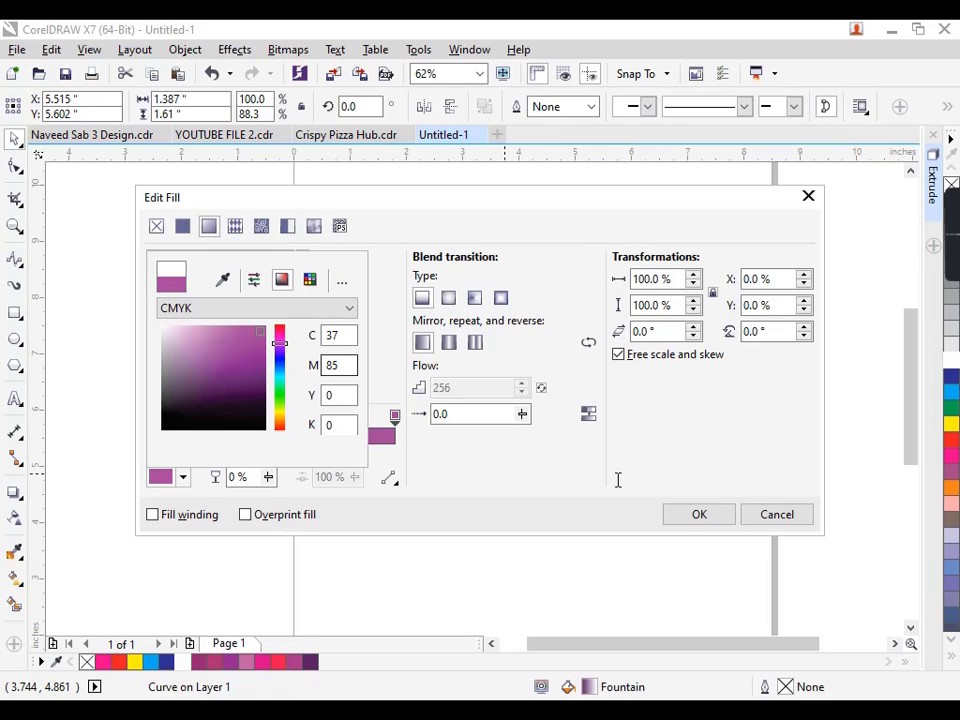
click(722, 517)
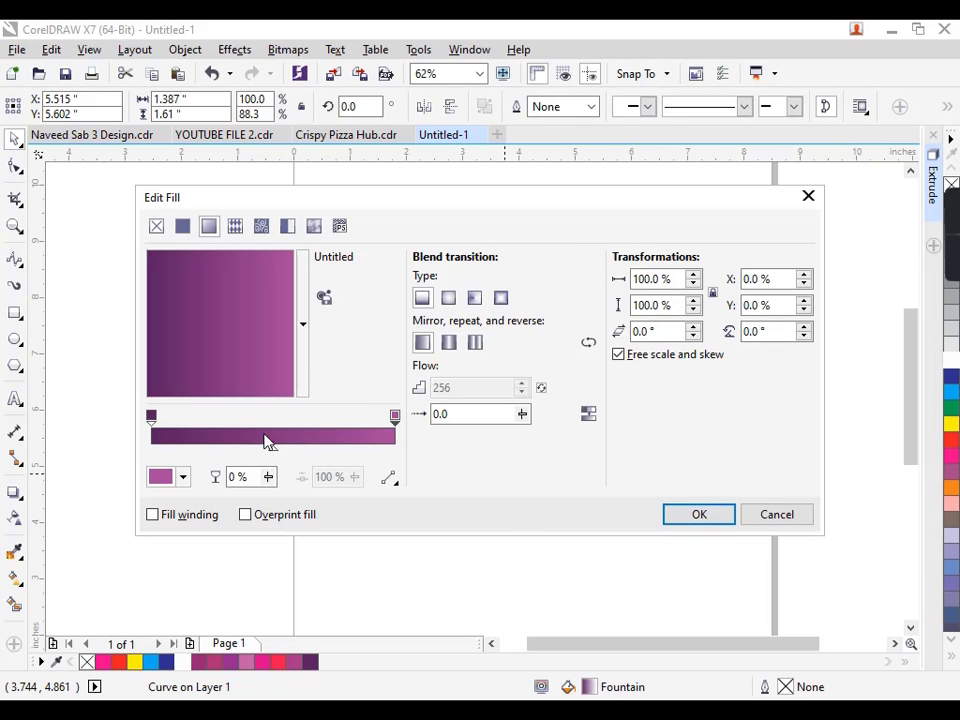
Step: Add a C15 M45 Y0 K0 colour stop at 50% of the right-leg layer's fountain fill and apply it
double_click(274, 436)
click(183, 477)
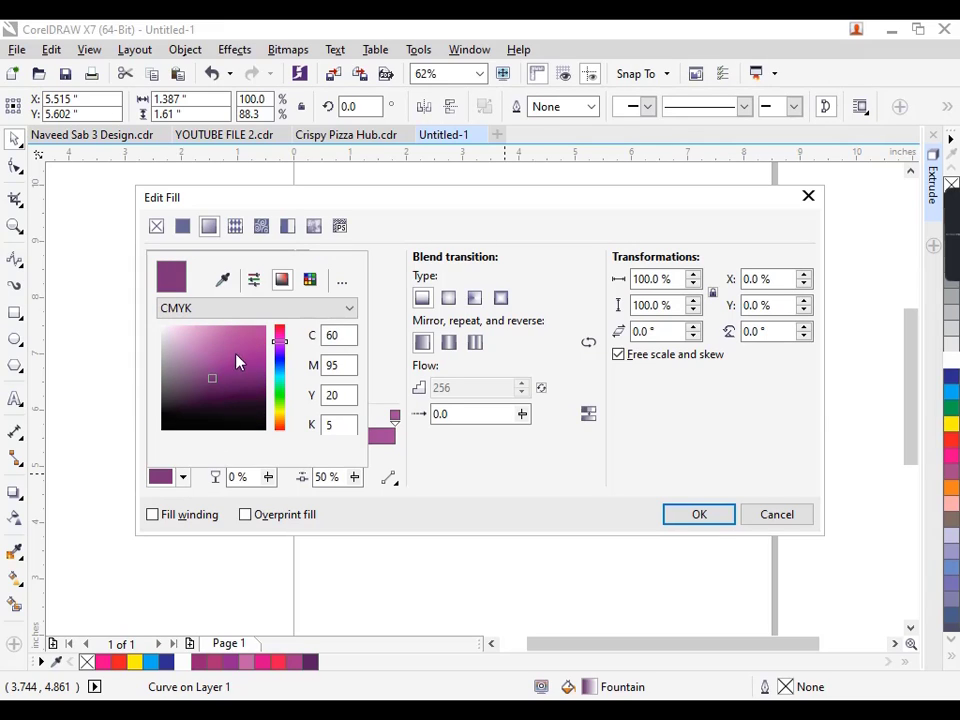
drag(237, 361, 193, 338)
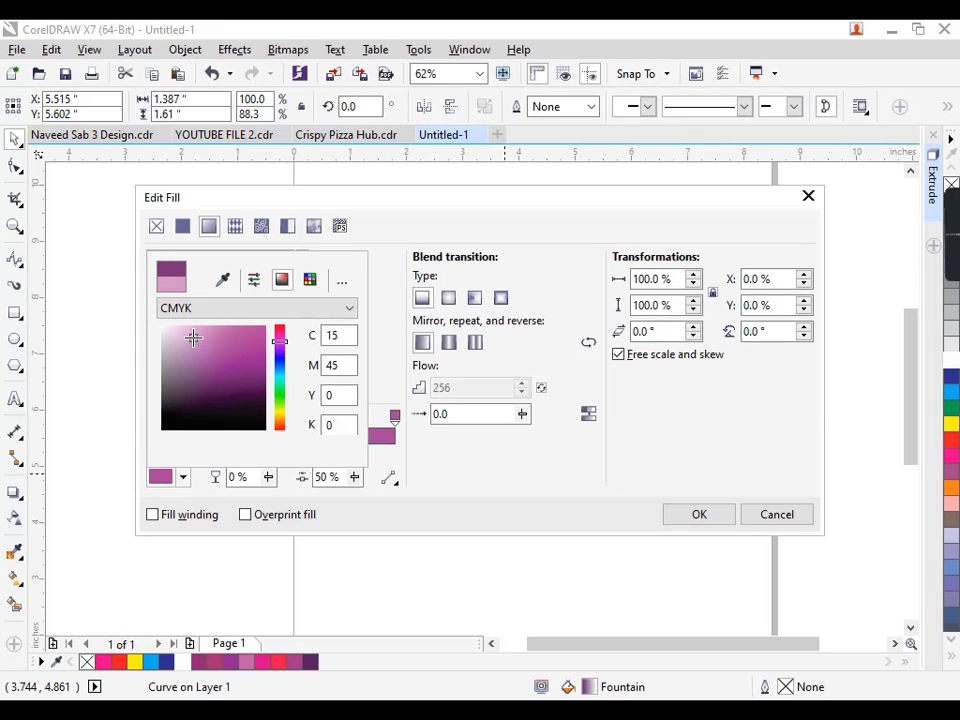
click(726, 519)
click(720, 518)
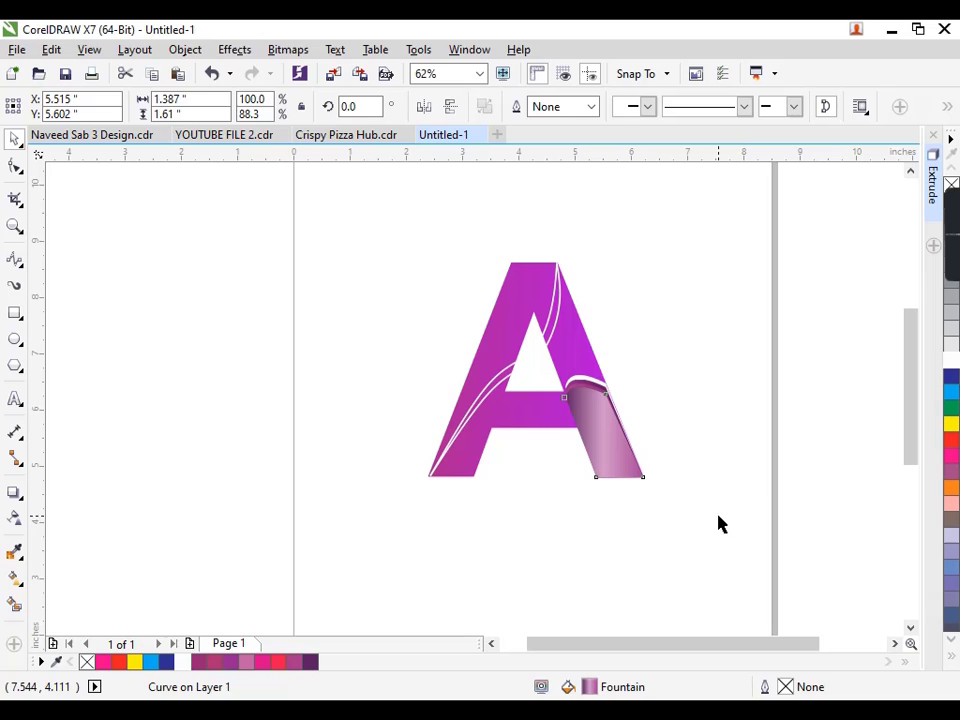
click(714, 459)
Step: Duplicate the whole A logo directly to its left and delete the copy's right-leg layers
scroll(536, 387, up, 2)
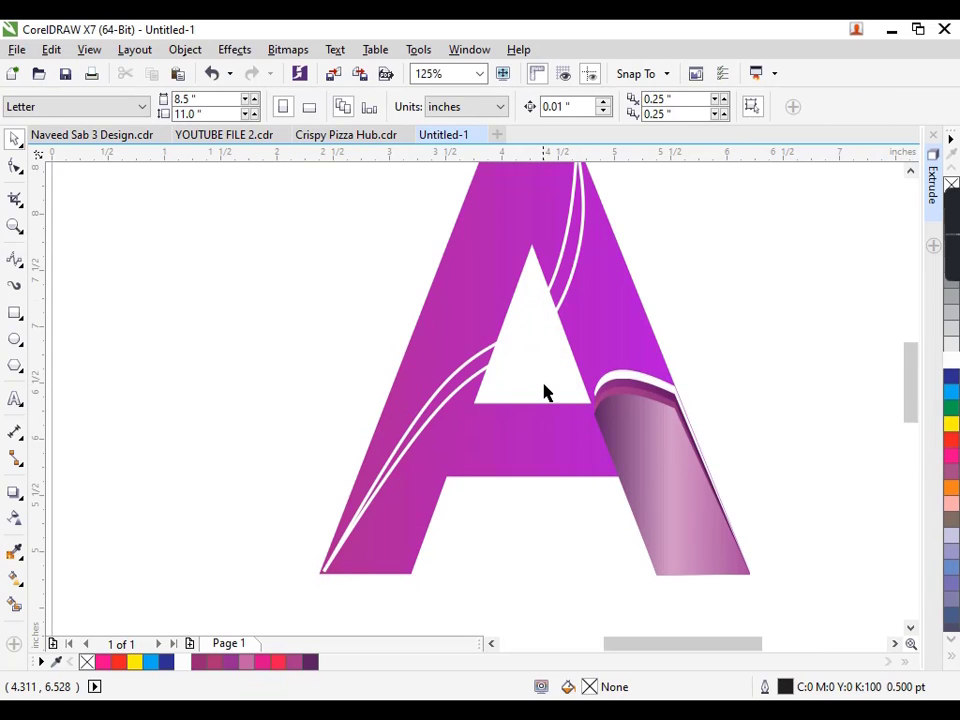
scroll(553, 401, down, 2)
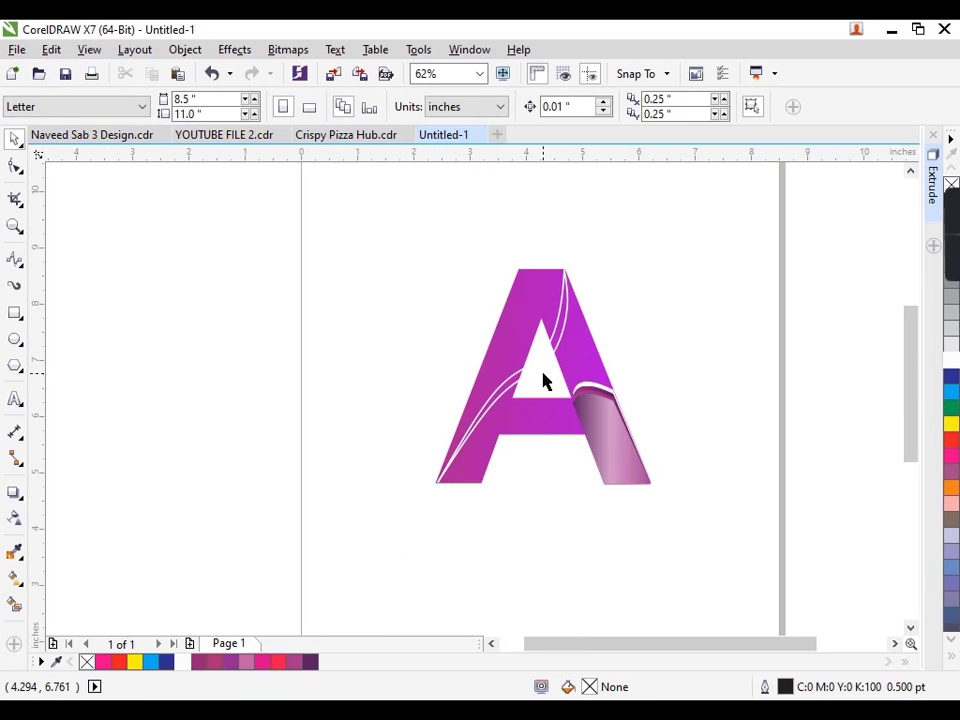
scroll(543, 381, down, 2)
drag(656, 285, 489, 454)
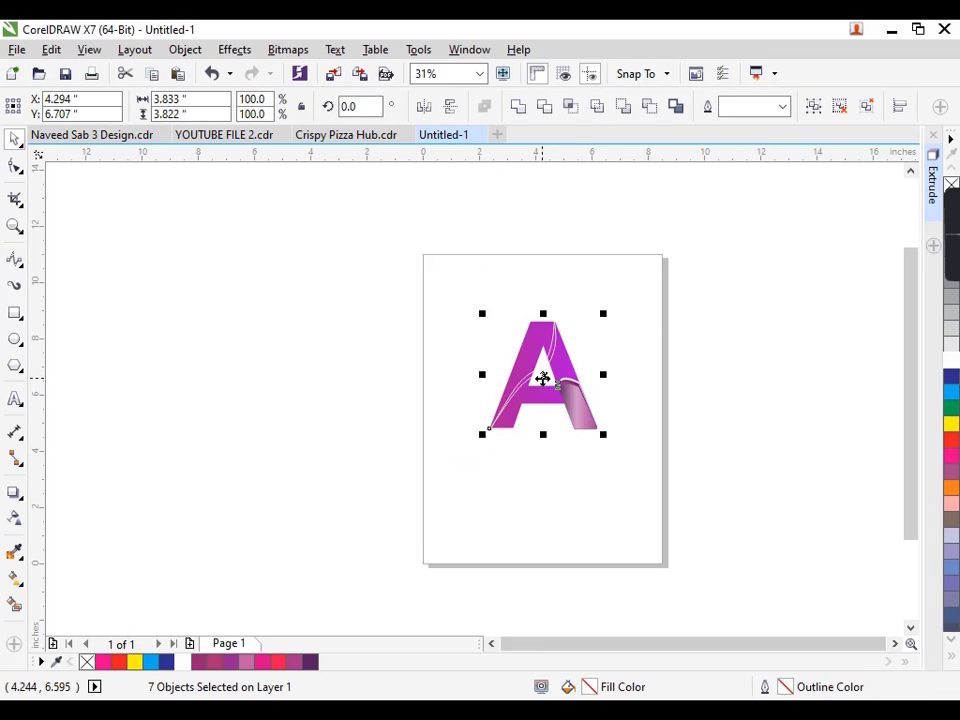
drag(542, 378, 434, 391)
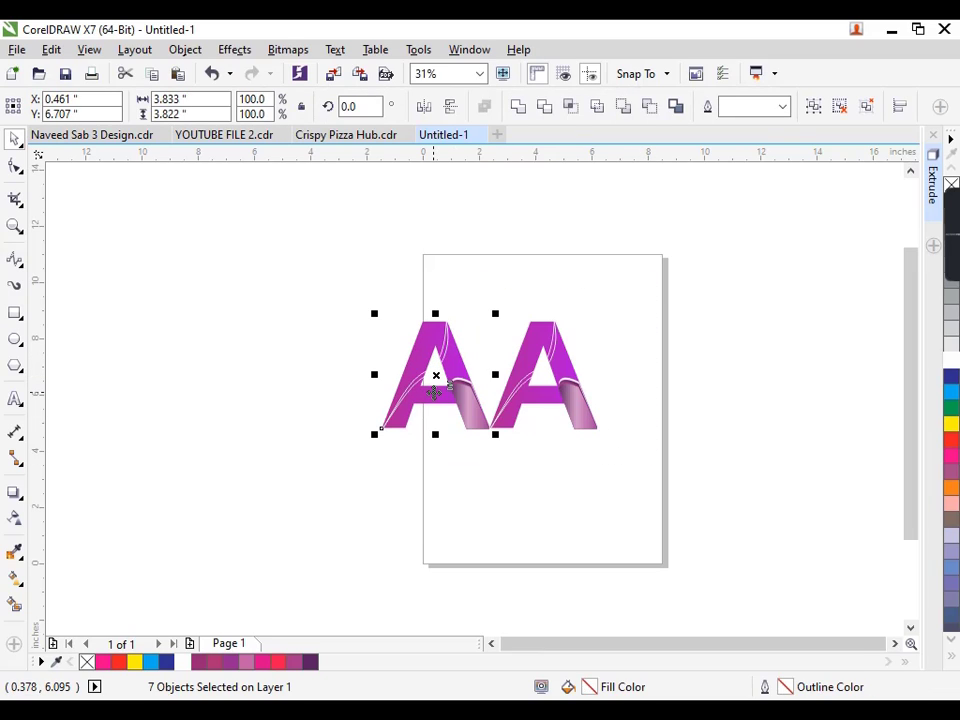
drag(514, 466, 439, 373)
key(Delete)
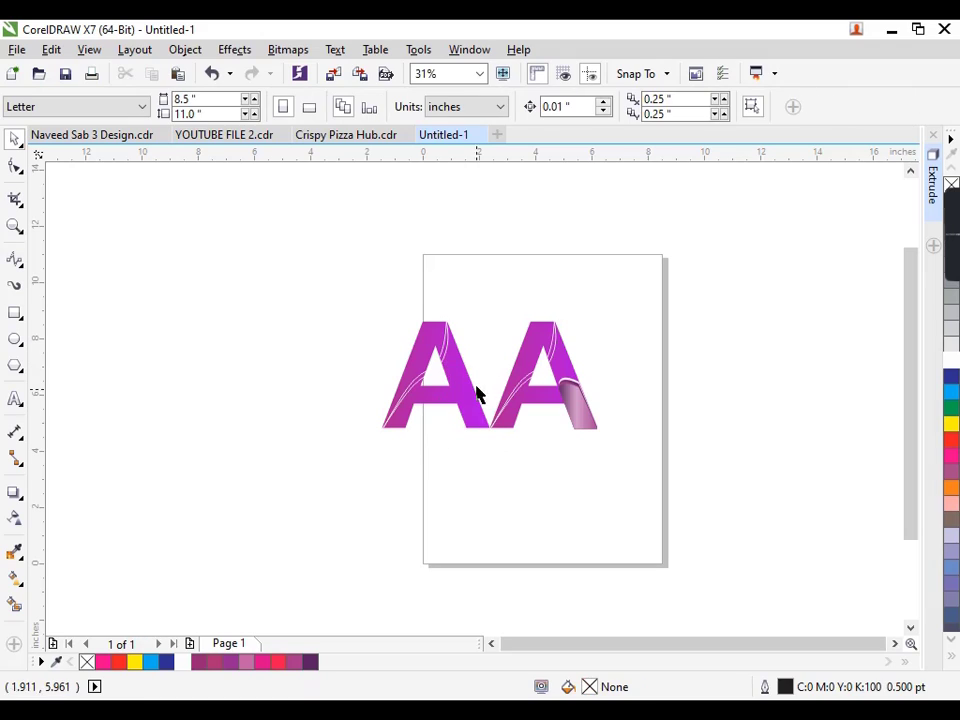
Step: Remove the white S-curve lines from the copied A
click(444, 362)
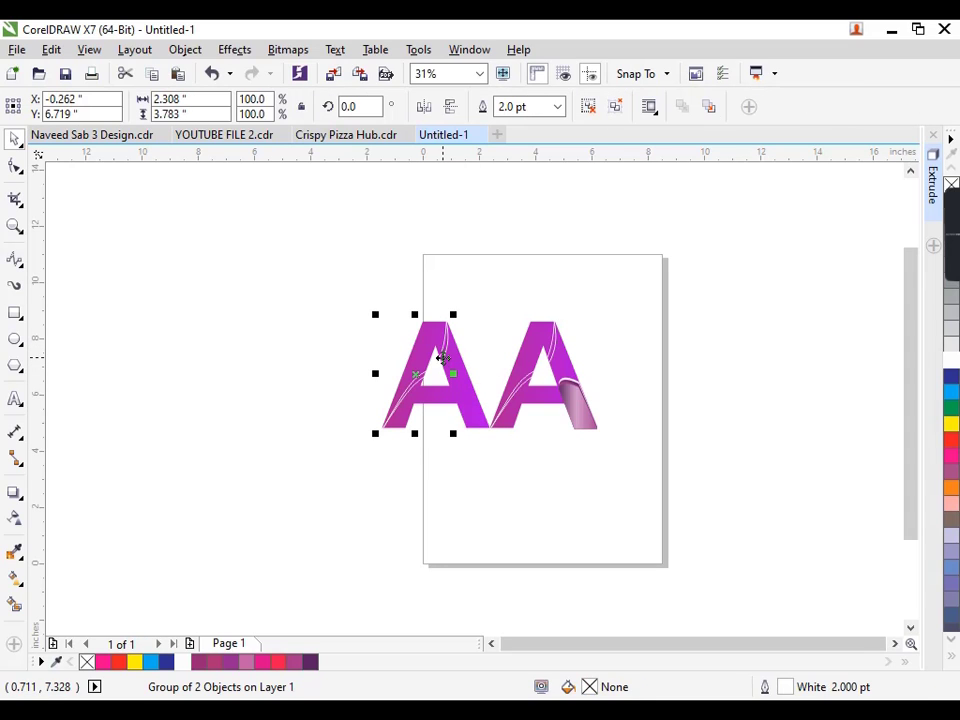
click(443, 358)
click(483, 303)
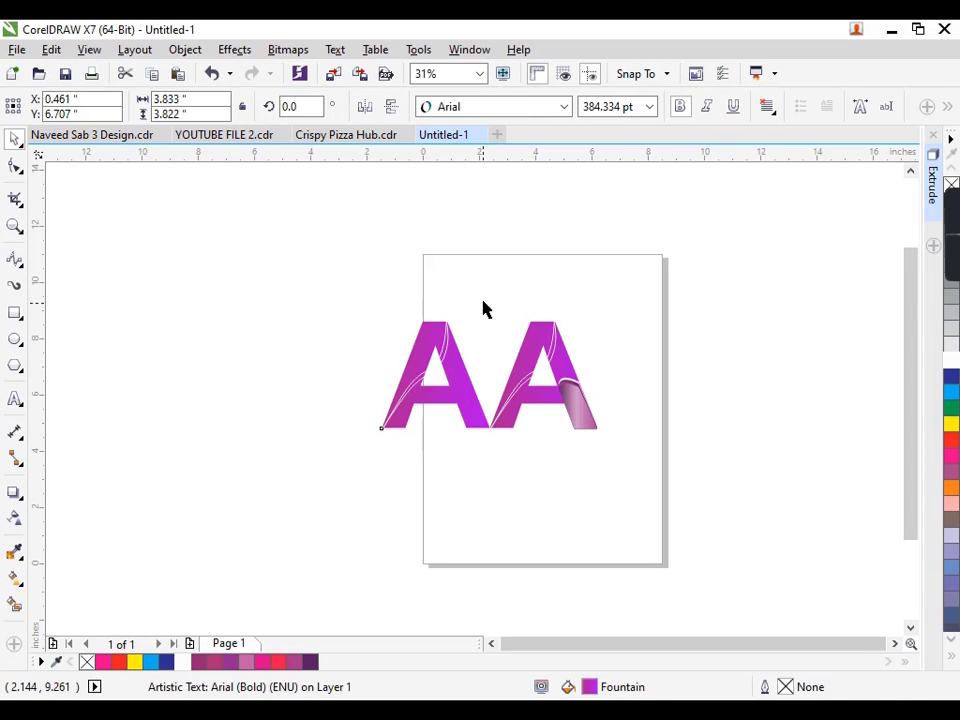
click(446, 360)
click(446, 361)
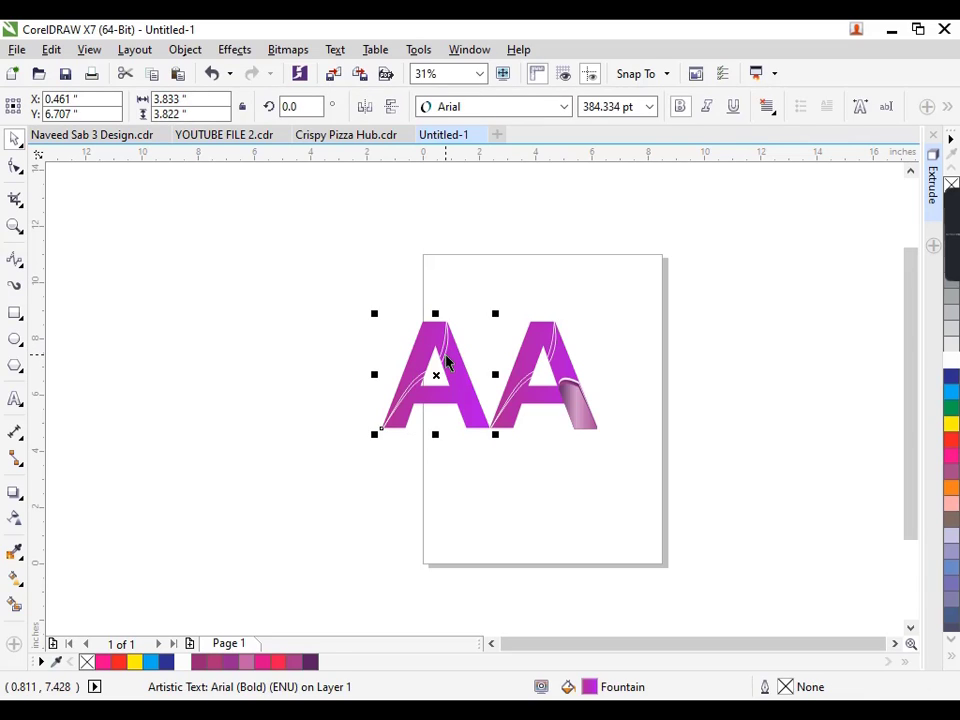
click(446, 362)
drag(504, 269, 342, 486)
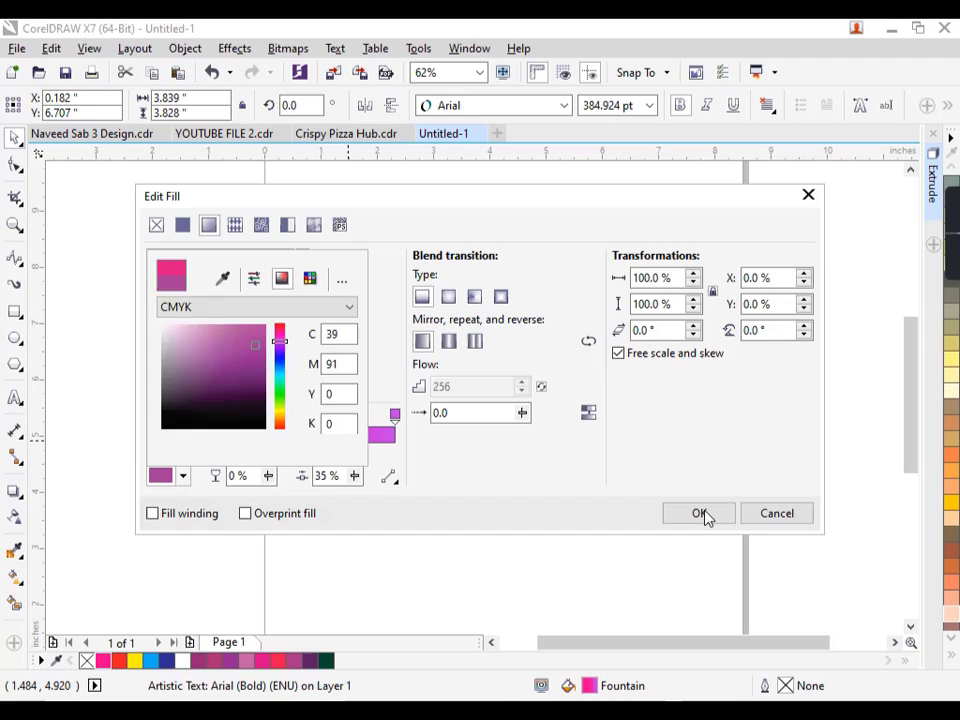
Step: Apply the plain A's fountain fill with a C39 M91 Y0 K0 colour stop at 35%
click(699, 513)
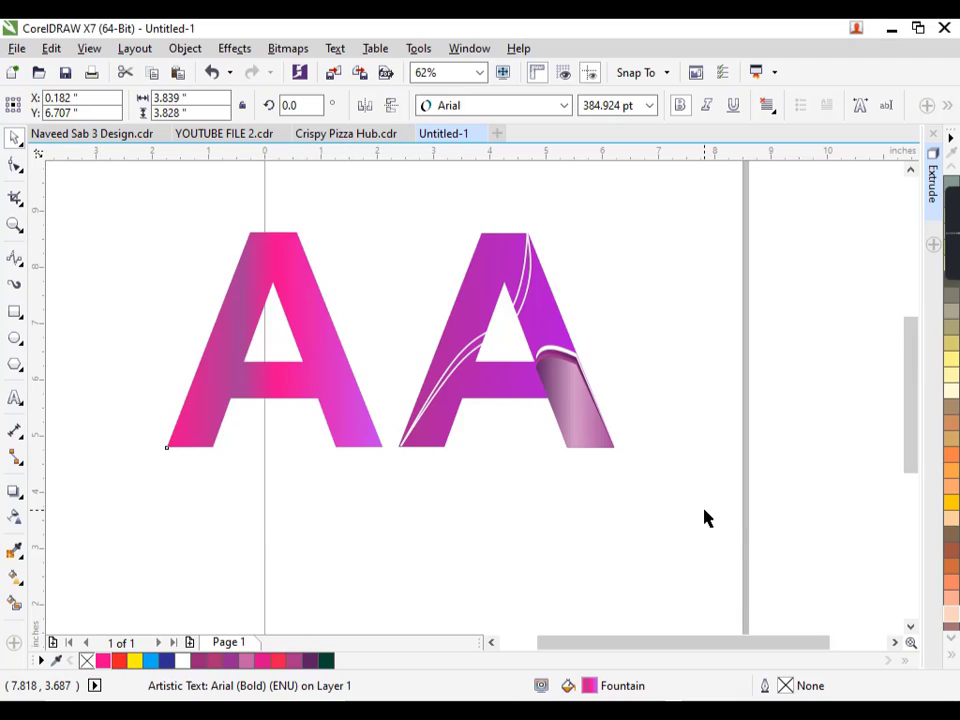
key(Escape)
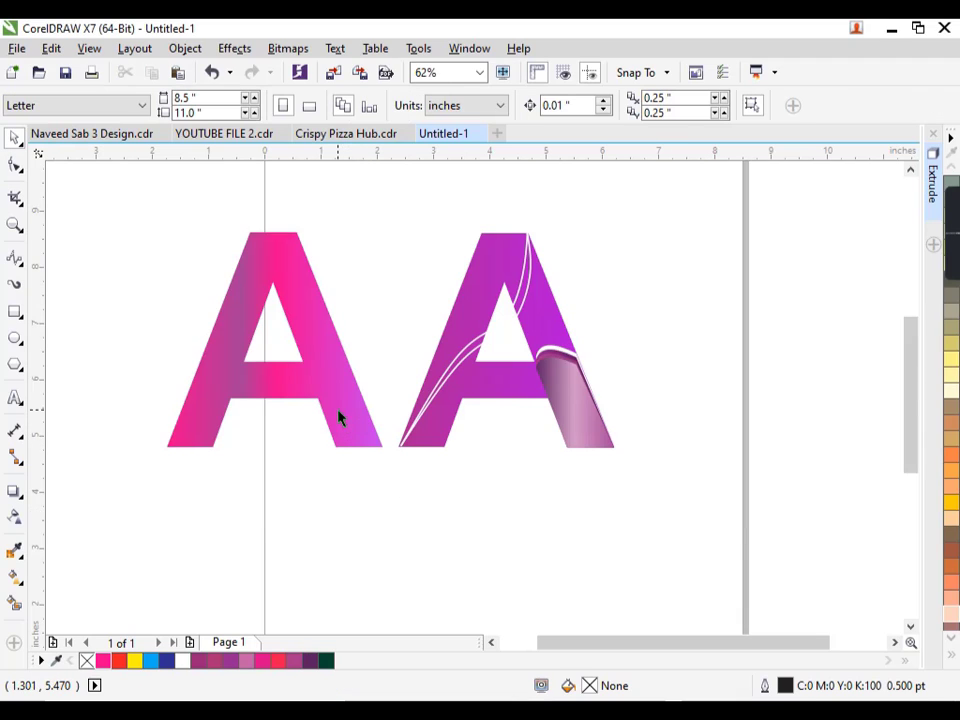
Step: Draw a rectangle about 4.78 by 1.42 inches below the two letters and fill it with purple
click(15, 311)
mouse_move(189, 473)
mouse_down()
mouse_move(325, 525)
mouse_move(460, 553)
mouse_up()
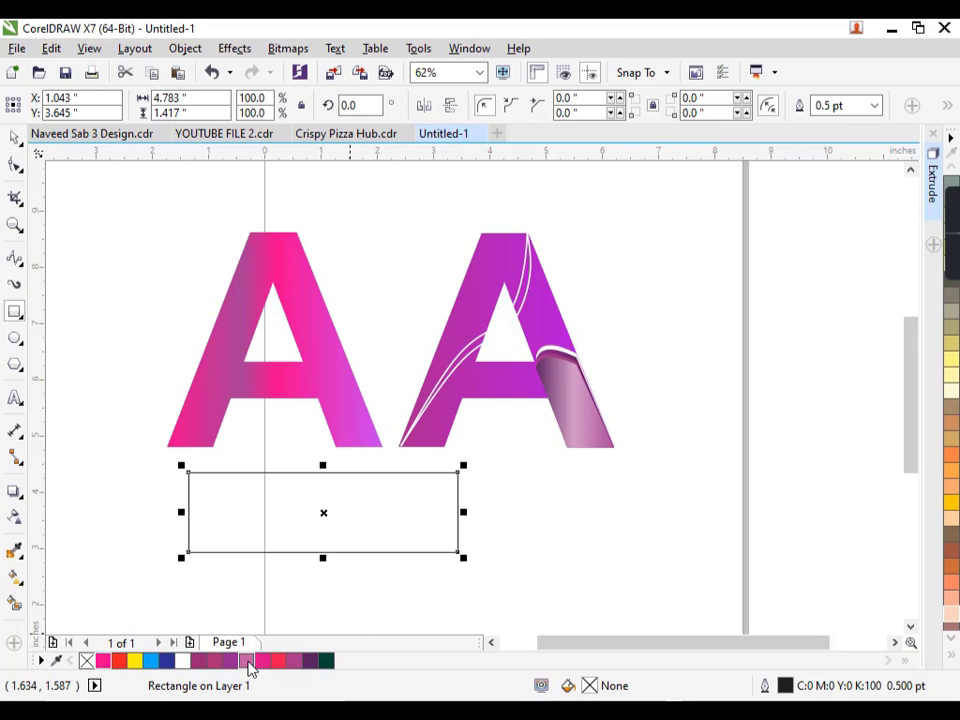
click(231, 661)
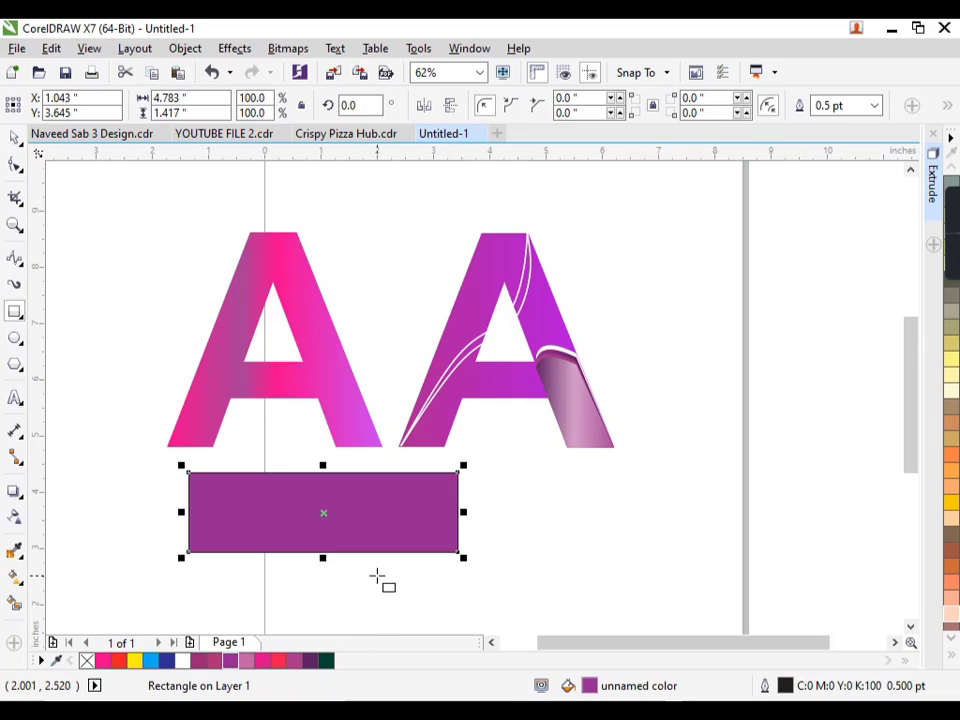
Step: Give the rectangle a fountain fill and add a strong purple colour stop at 64%
key(F11)
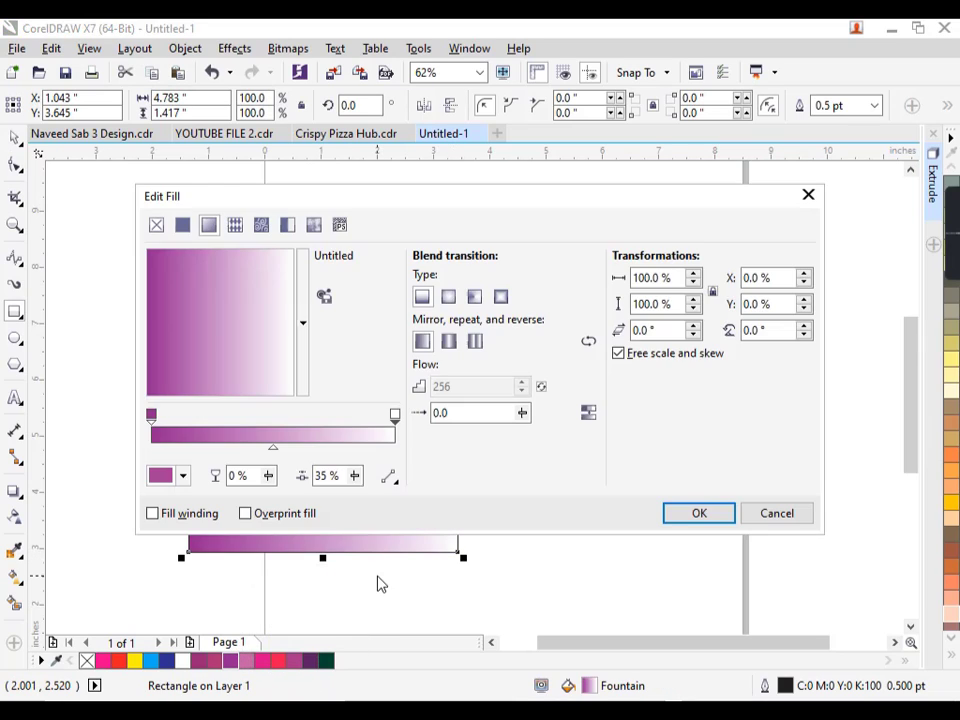
double_click(309, 438)
click(184, 476)
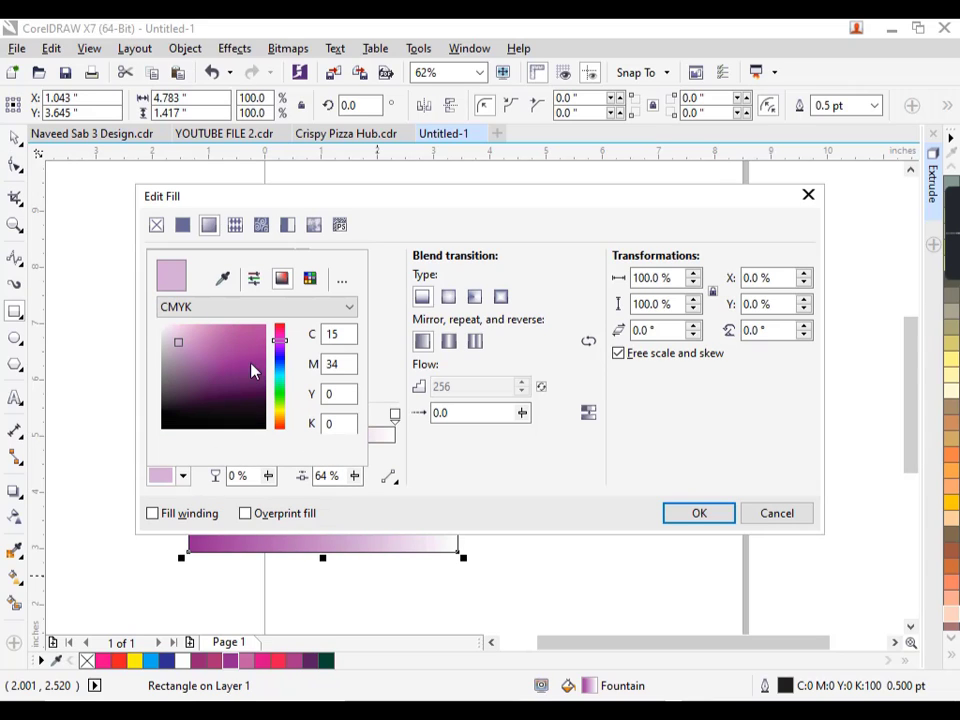
click(252, 368)
click(670, 500)
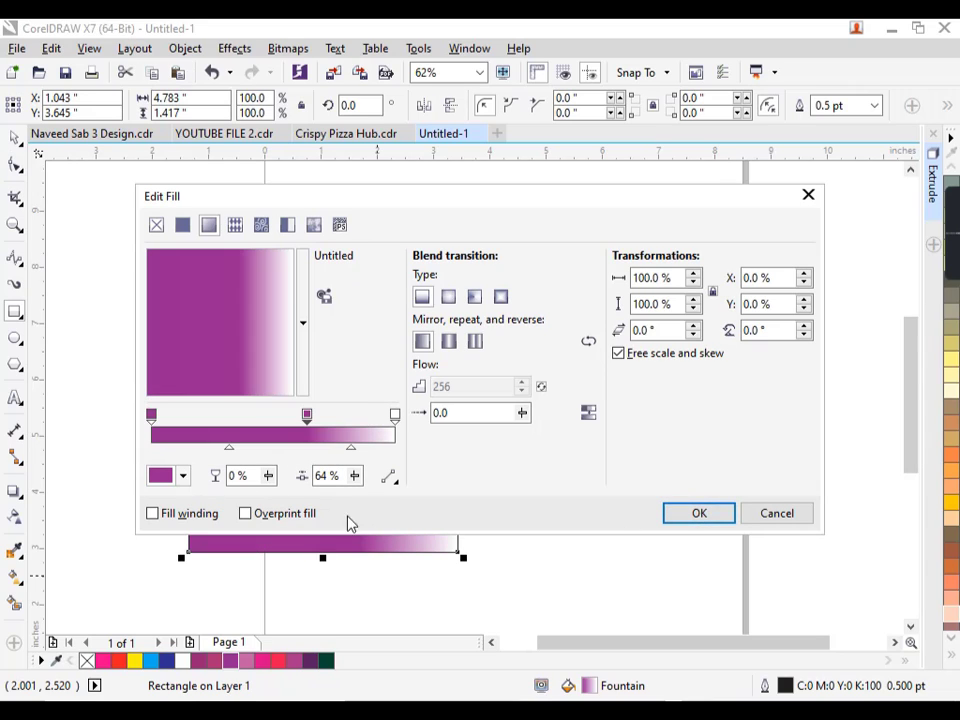
Step: Set the end stop of the rectangle's fountain fill to dark purple and apply the fill
click(395, 415)
click(184, 476)
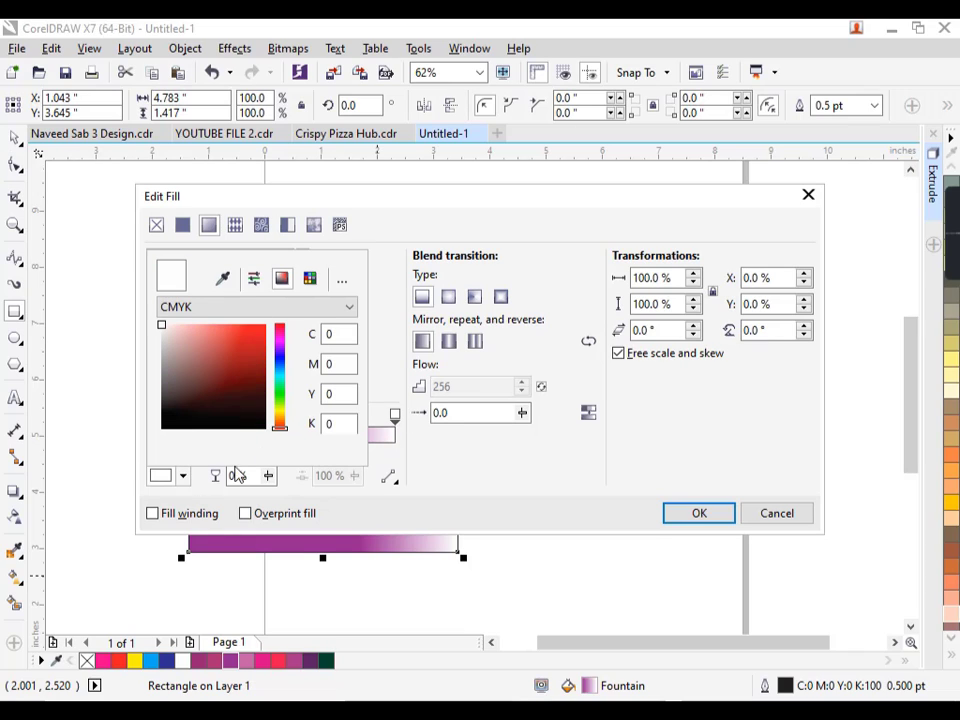
click(280, 347)
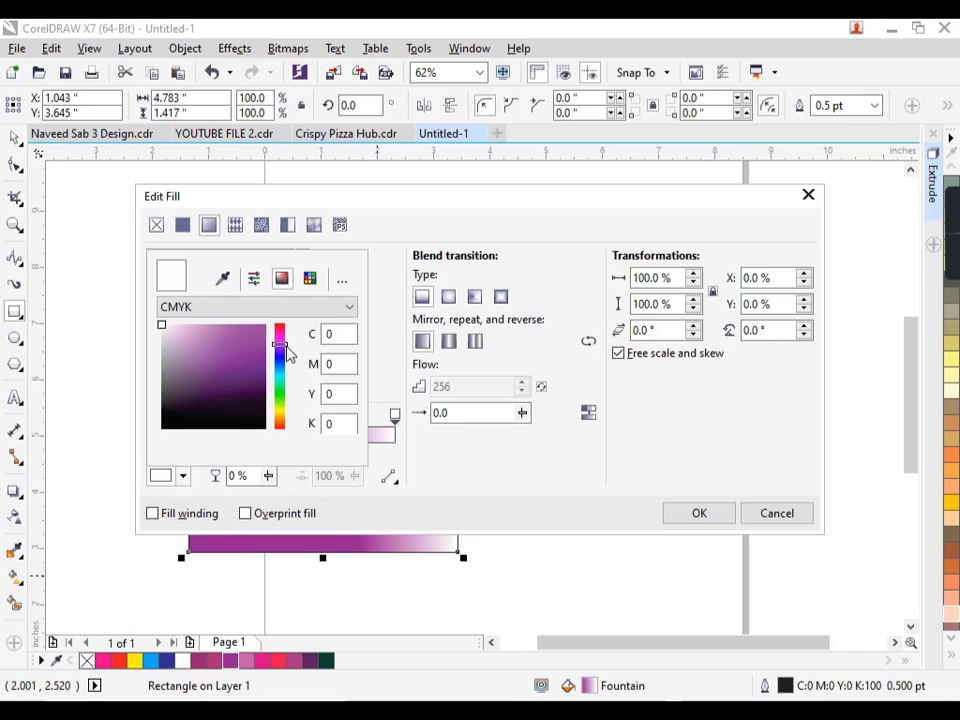
drag(265, 370, 262, 382)
click(670, 518)
click(669, 516)
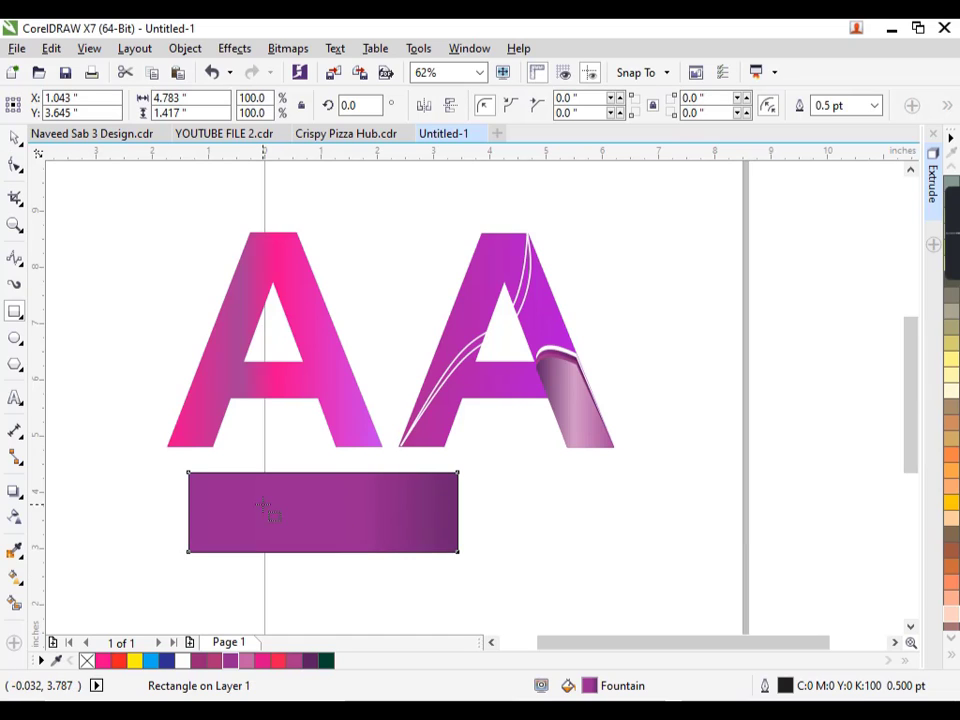
Step: Add a bright pink colour stop at 27% to the rectangle's fountain fill
key(F11)
double_click(219, 434)
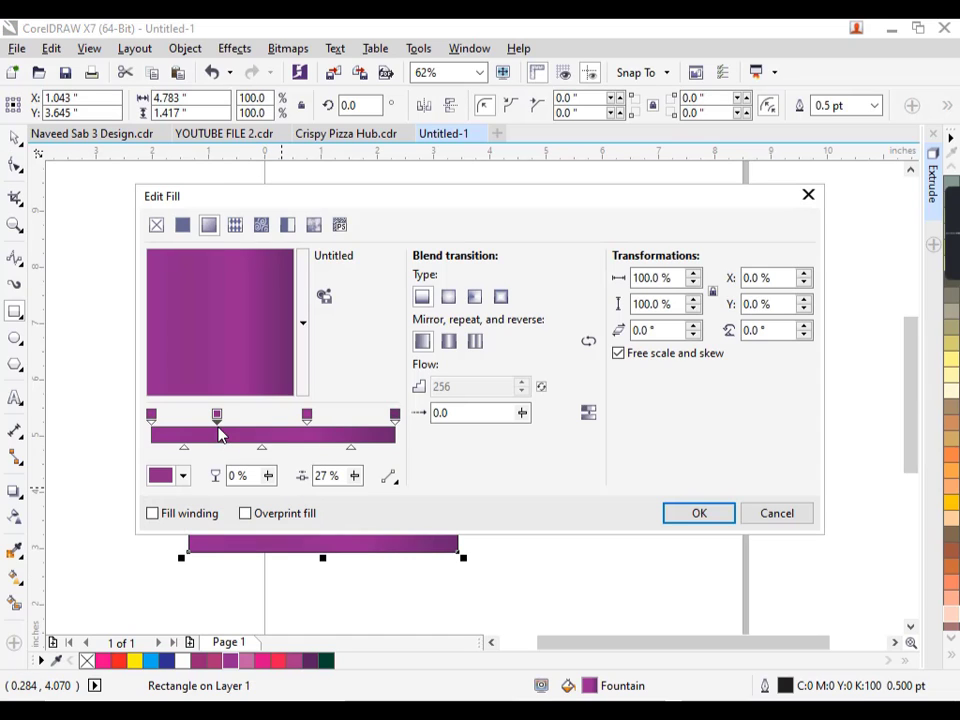
click(183, 475)
drag(278, 339, 270, 340)
click(260, 331)
click(701, 518)
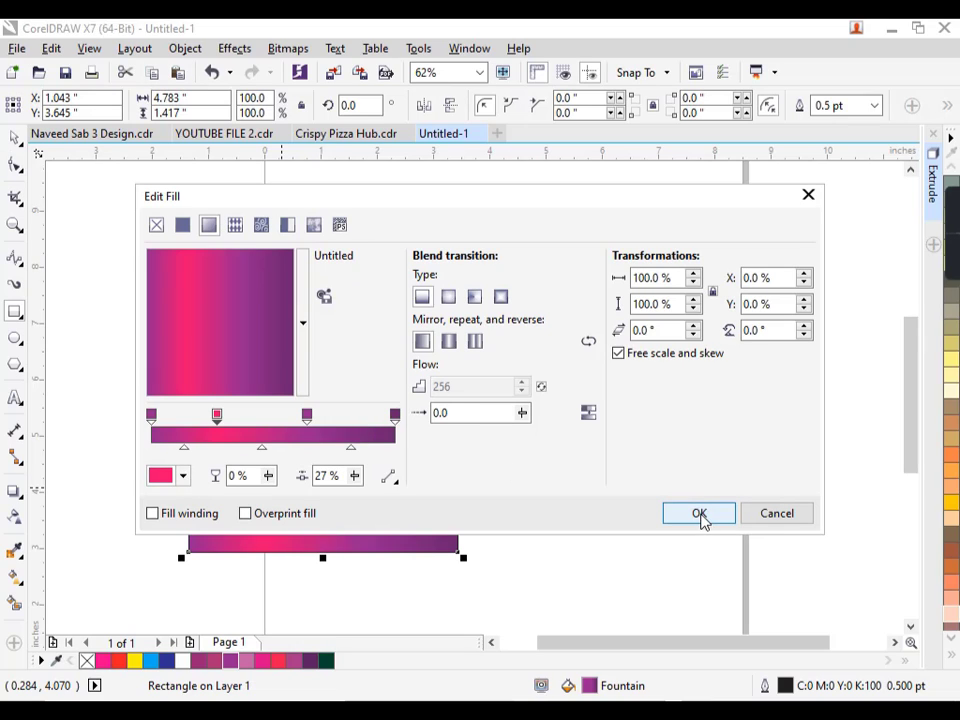
Step: Add a dark red colour stop at 80% to the rectangle's gradient and apply the fill
double_click(346, 434)
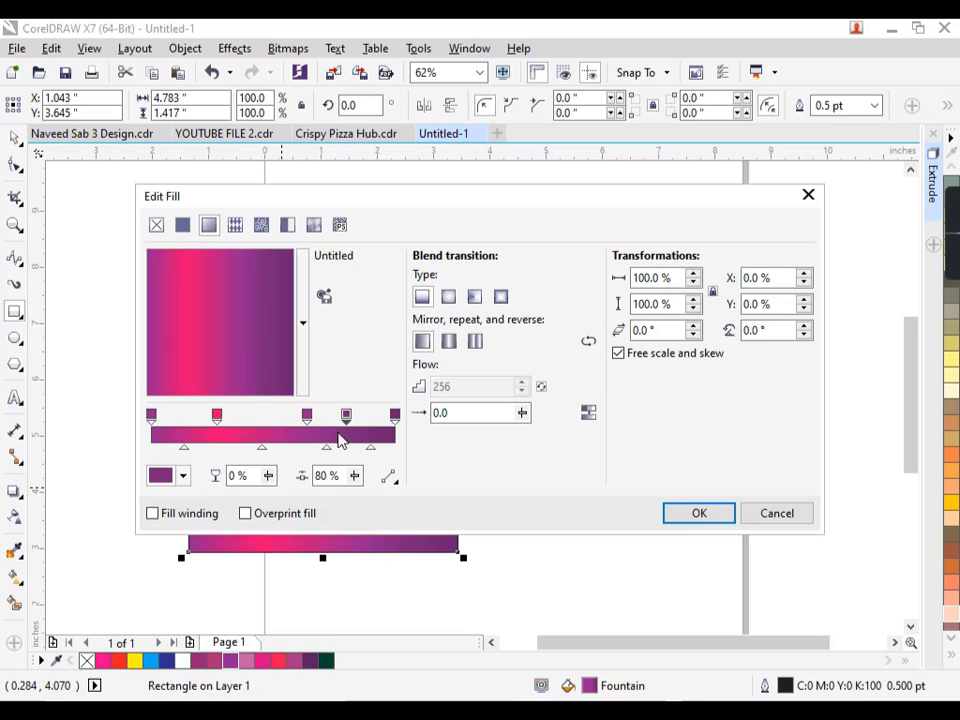
click(184, 476)
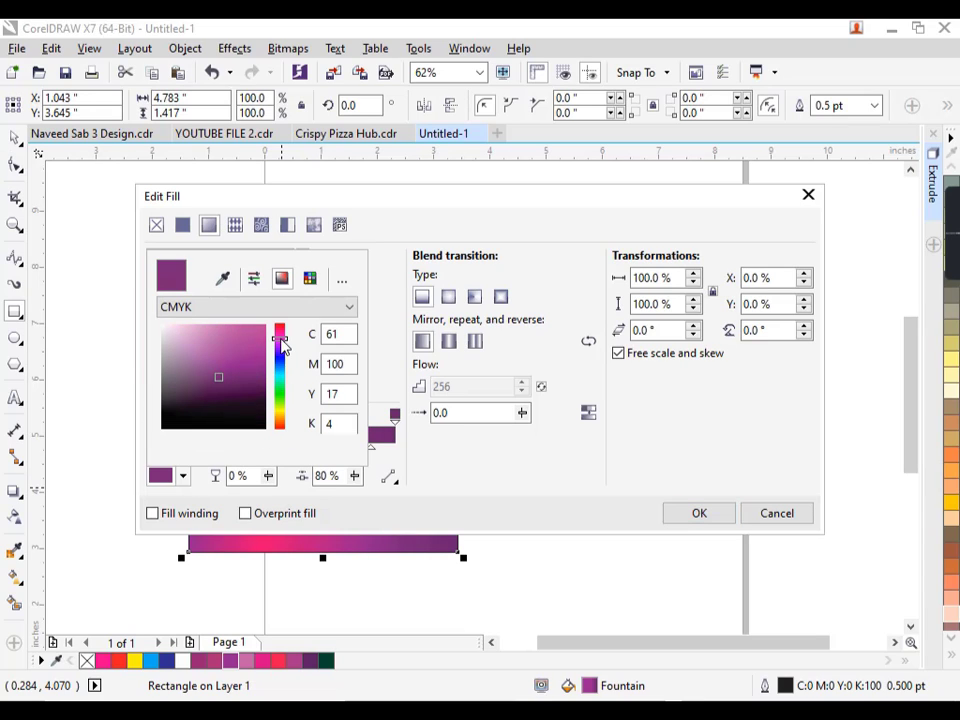
click(281, 342)
click(264, 330)
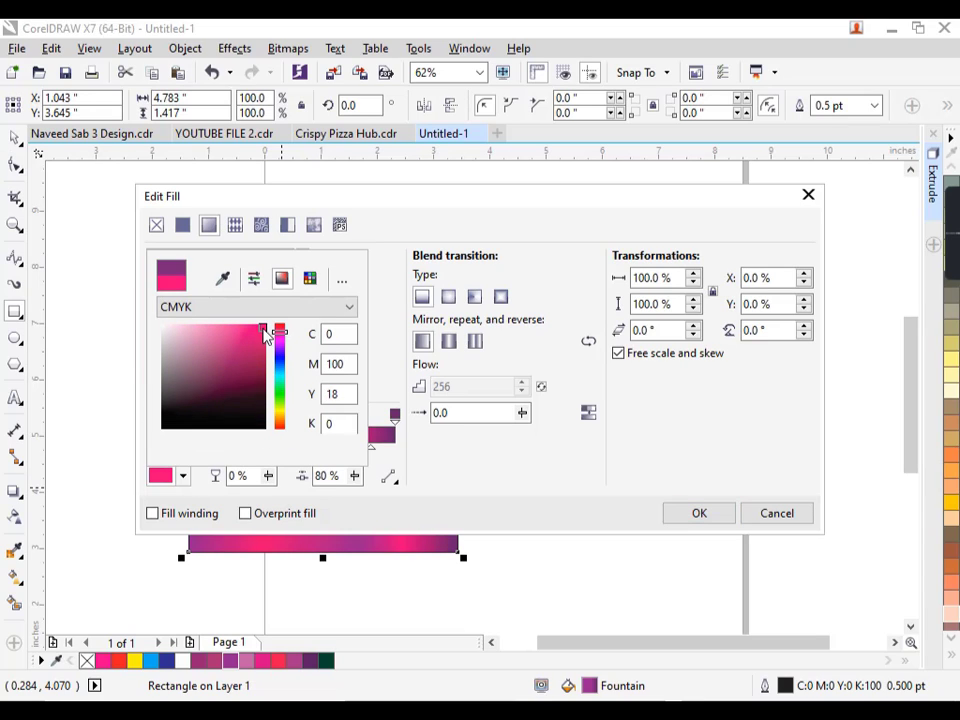
click(261, 390)
click(712, 512)
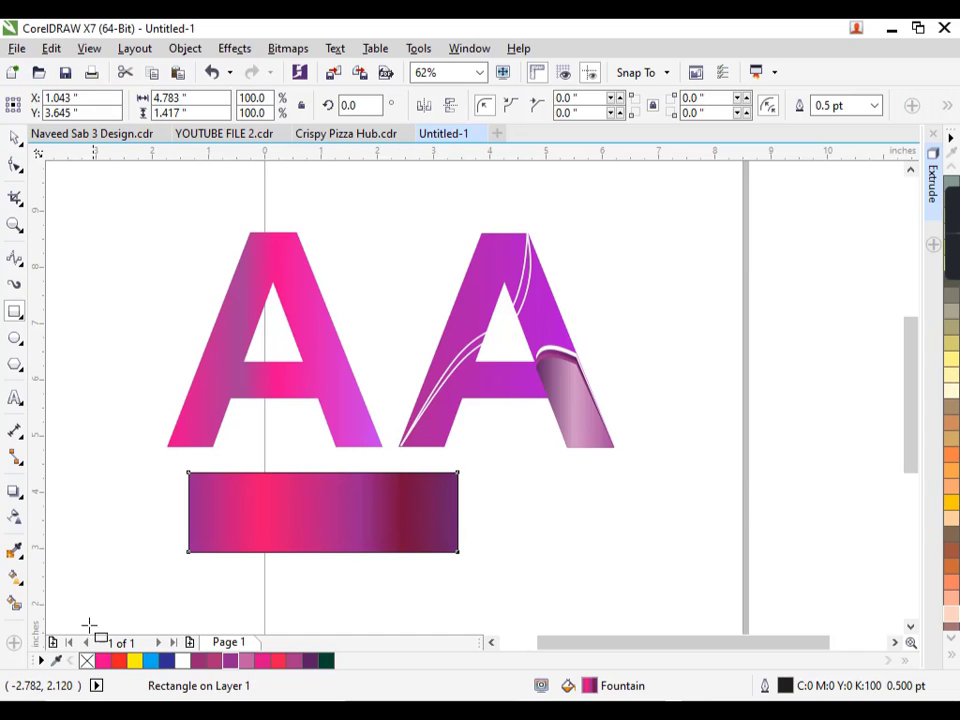
Step: Remove the gradient rectangle's outline and PowerClip the rectangle inside the plain A
right_click(87, 661)
click(87, 565)
click(248, 528)
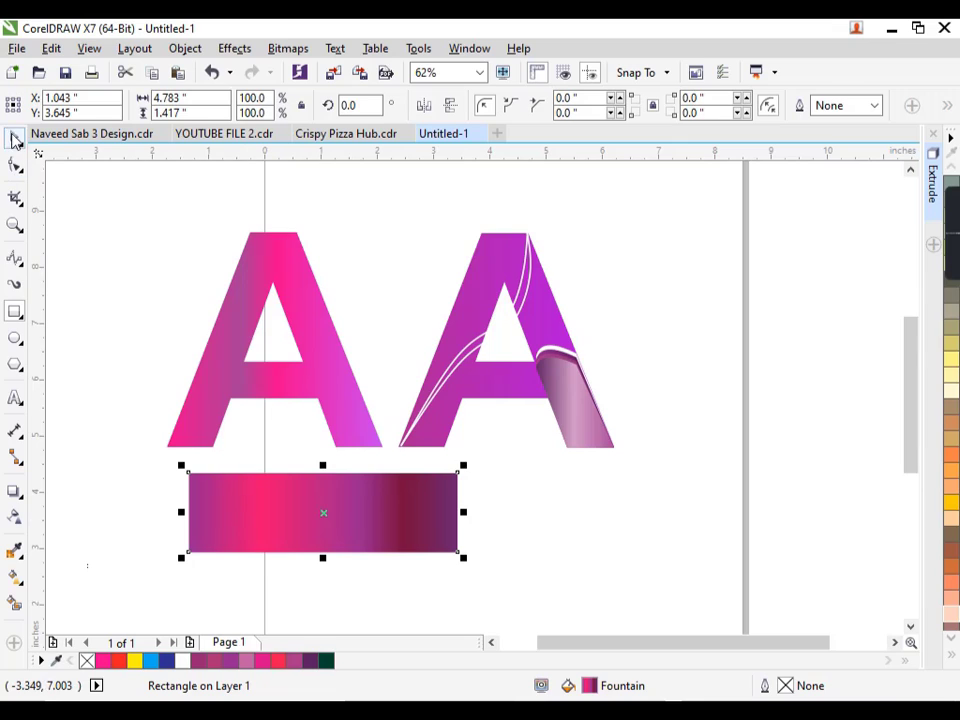
click(242, 493)
right_click(246, 493)
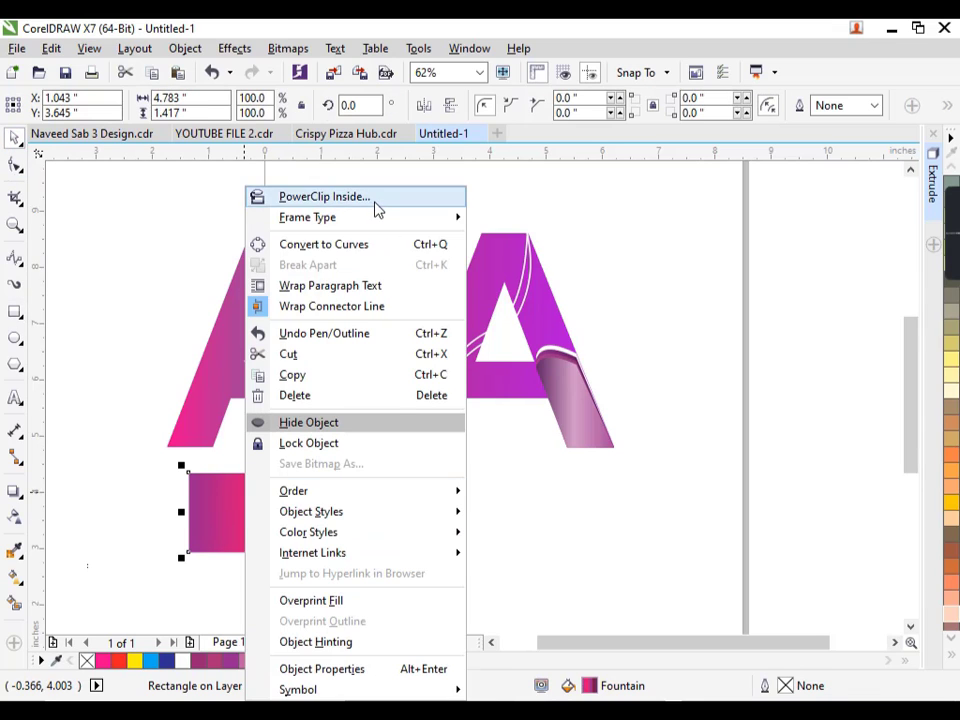
click(376, 203)
click(304, 325)
Step: Rotate the gradient rectangle inside the plain A counterclockwise by about 40.5 degrees
ctrl+click(319, 343)
ctrl+click(319, 343)
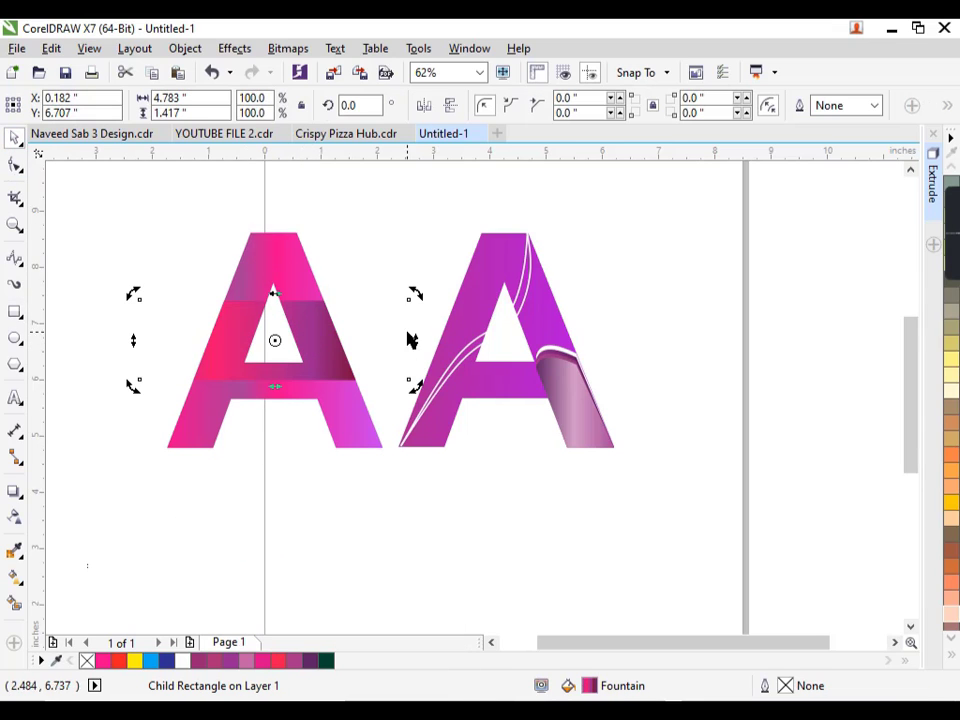
drag(416, 297, 364, 191)
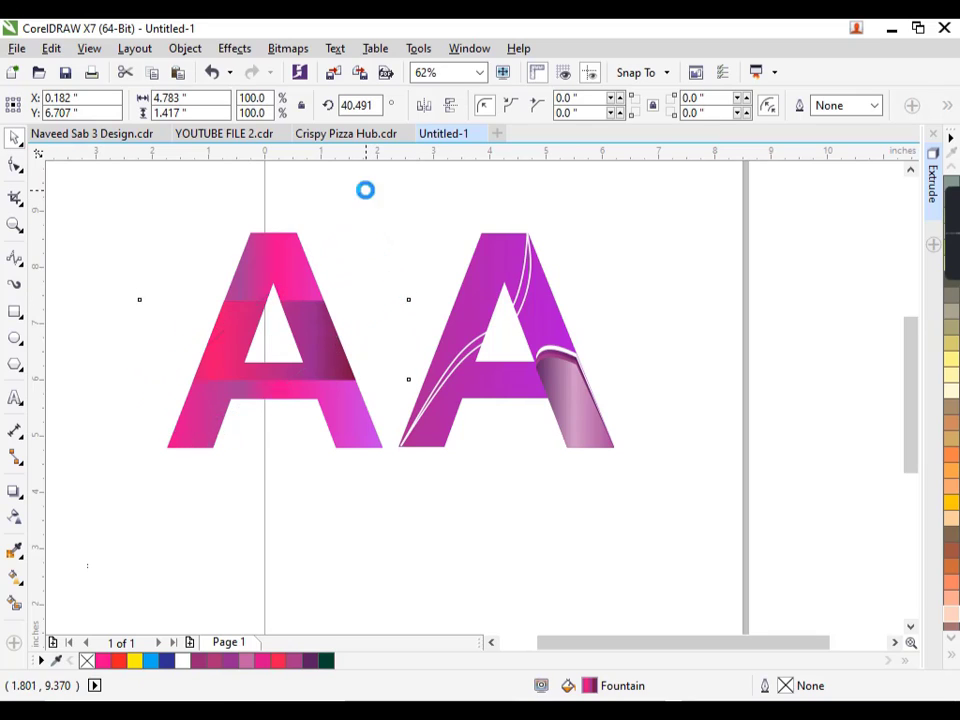
click(375, 326)
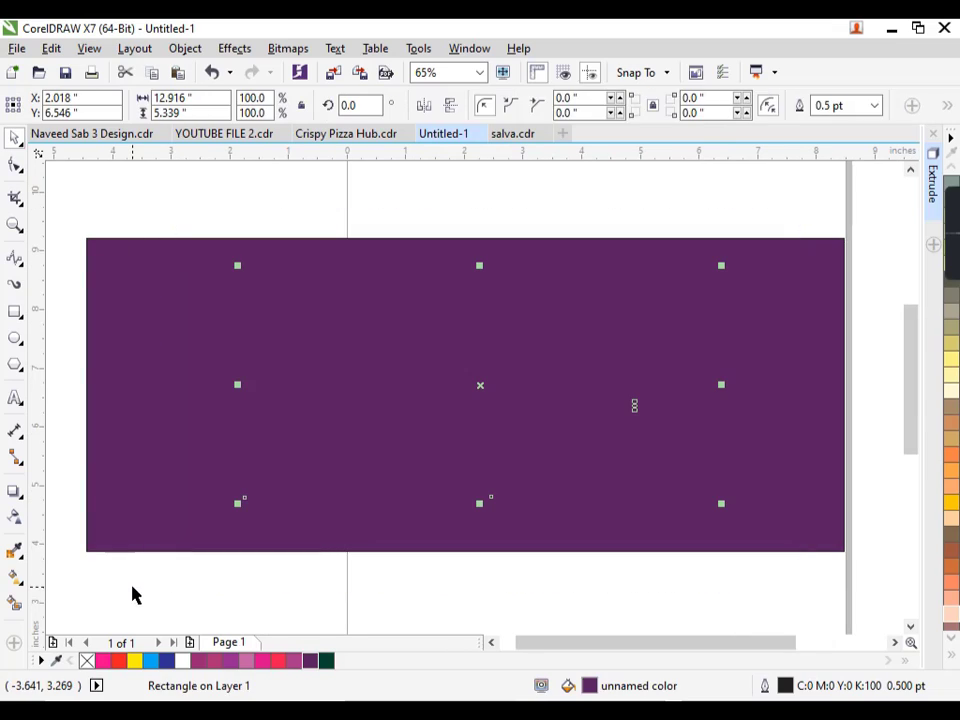
Step: Recolour the large background rectangle behind the two letters with a darker purple shade
key(Escape)
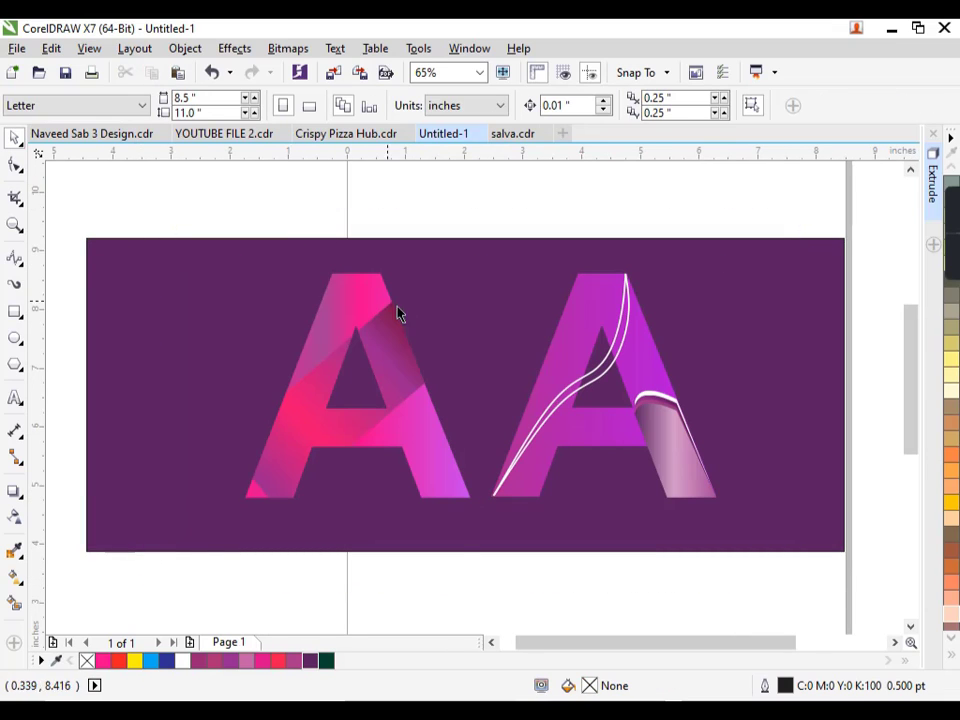
click(424, 291)
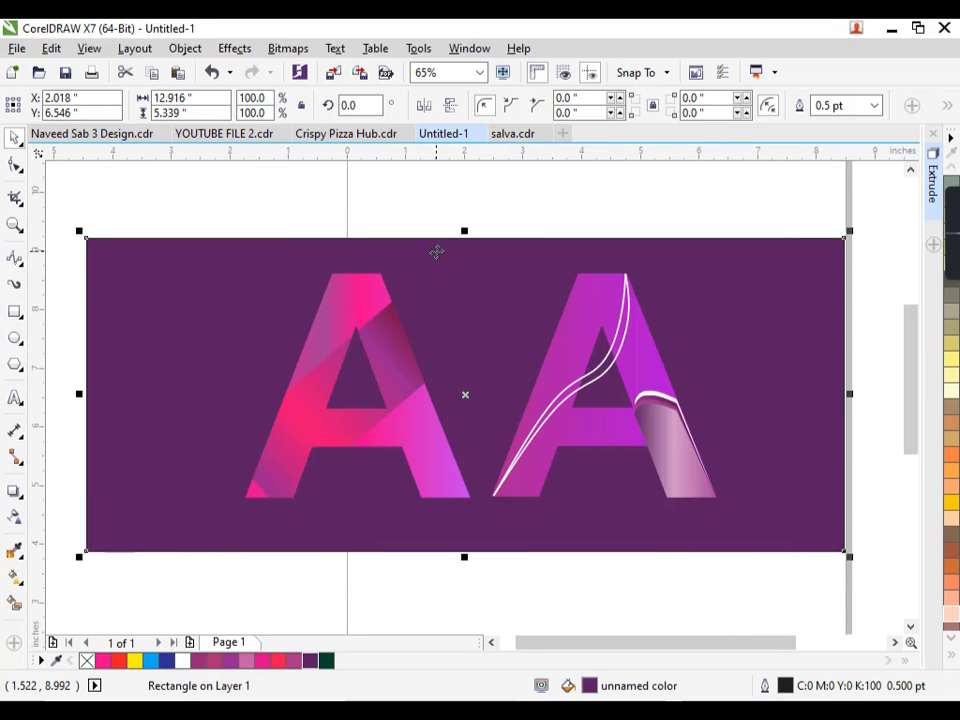
click(310, 664)
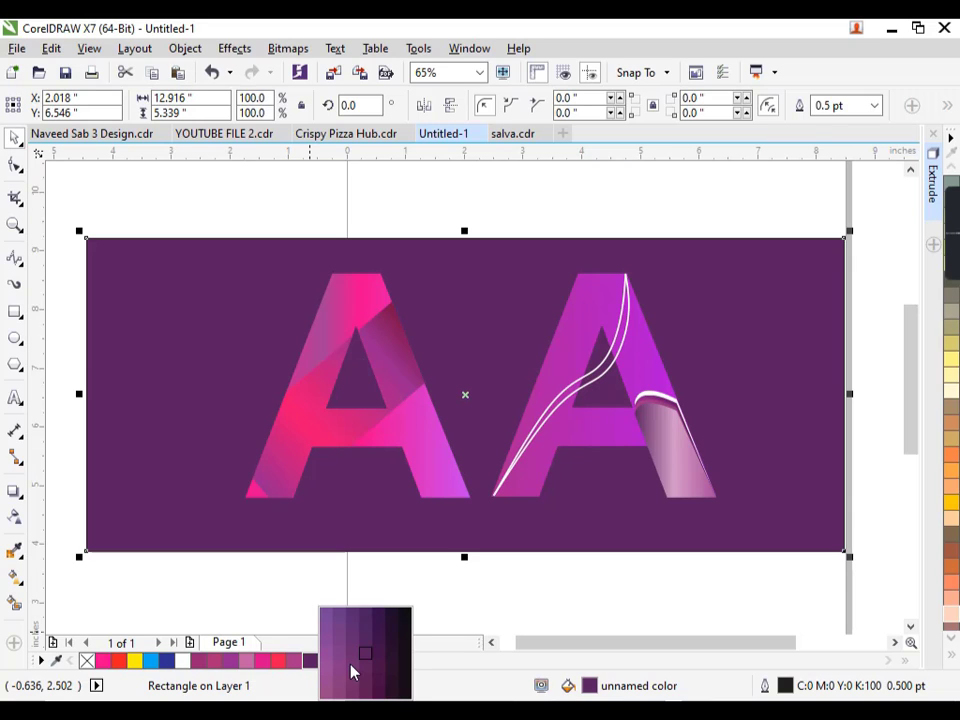
drag(375, 660, 378, 655)
click(384, 606)
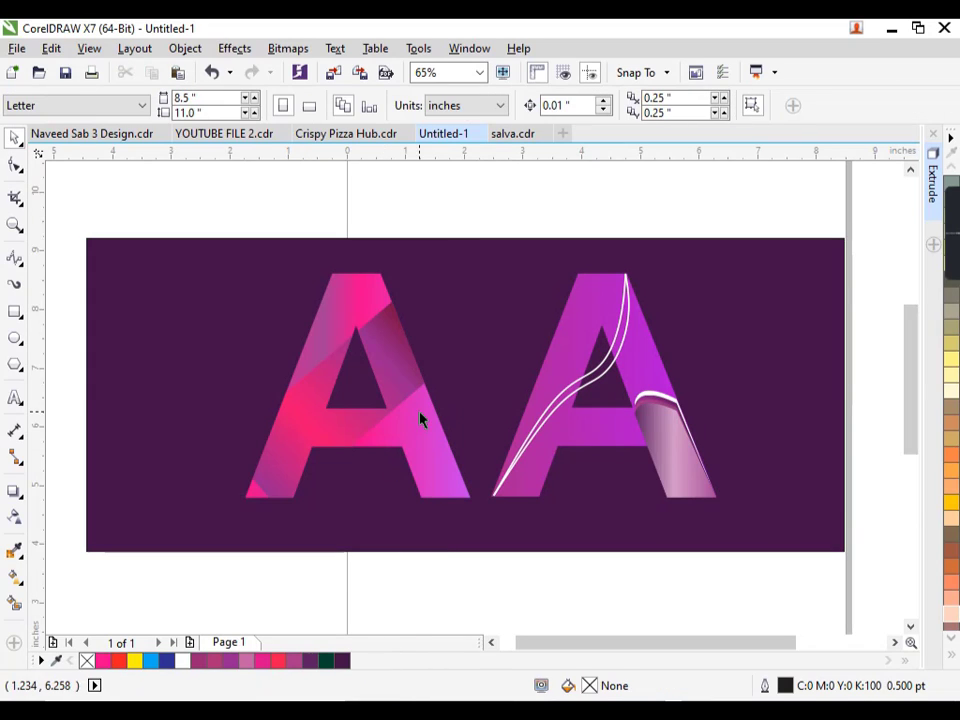
Step: Scale both letters down to about 2.85 inches wide and place a copy of the pink A beside them
scroll(425, 430, down, 3)
drag(597, 326, 362, 458)
drag(454, 413, 398, 407)
click(517, 440)
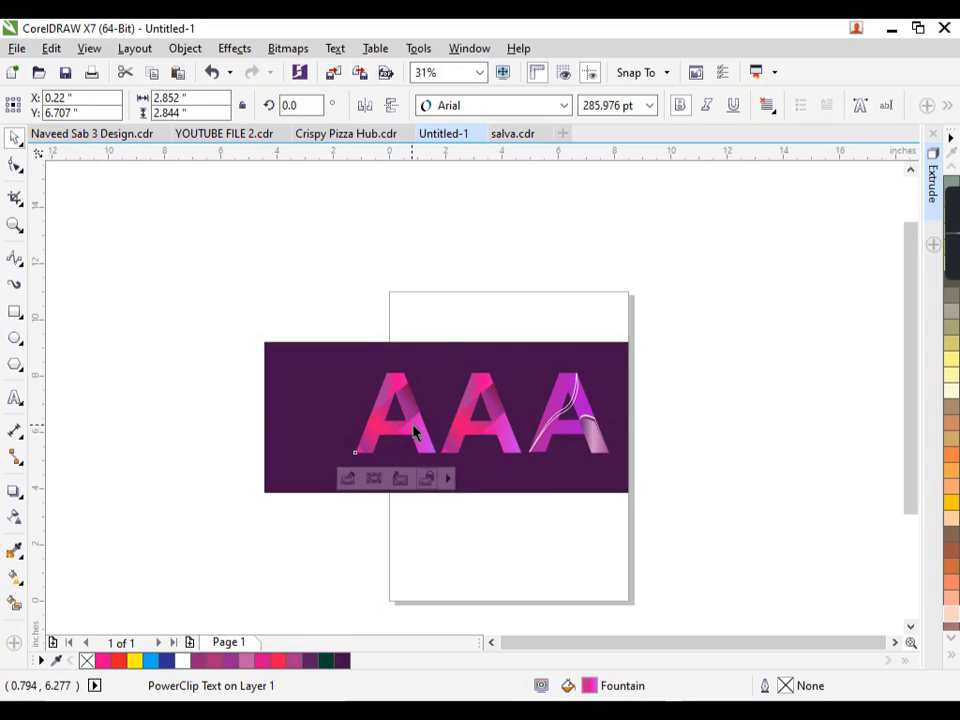
Step: Delete the clipped rectangle from the copied pink A and set its frame type to None
click(414, 432)
click(408, 416)
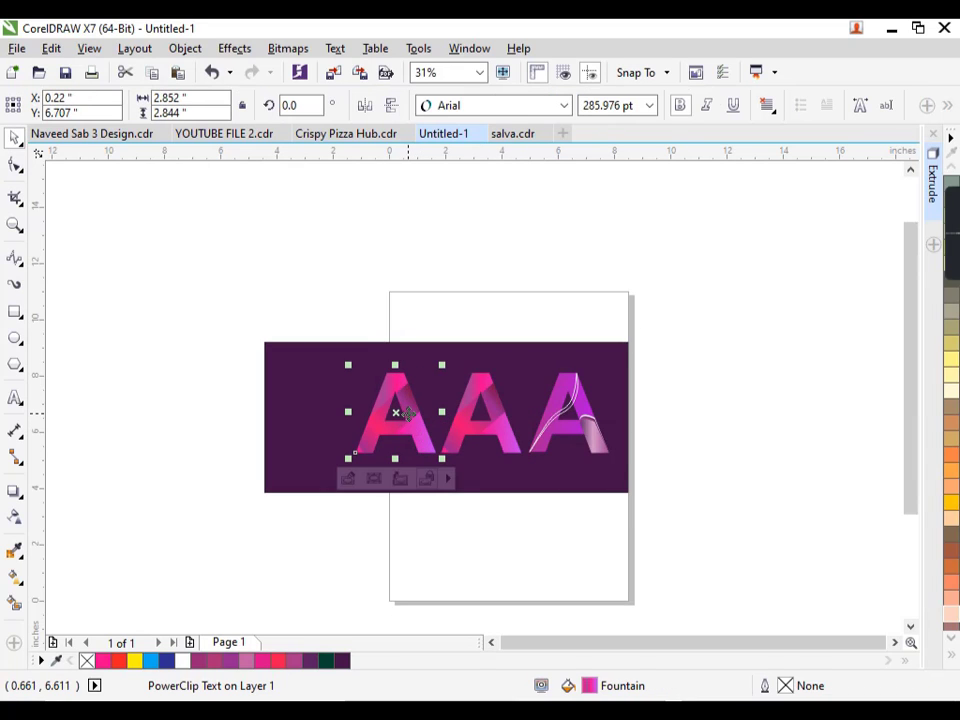
ctrl+click(406, 414)
key(Escape)
right_click(408, 414)
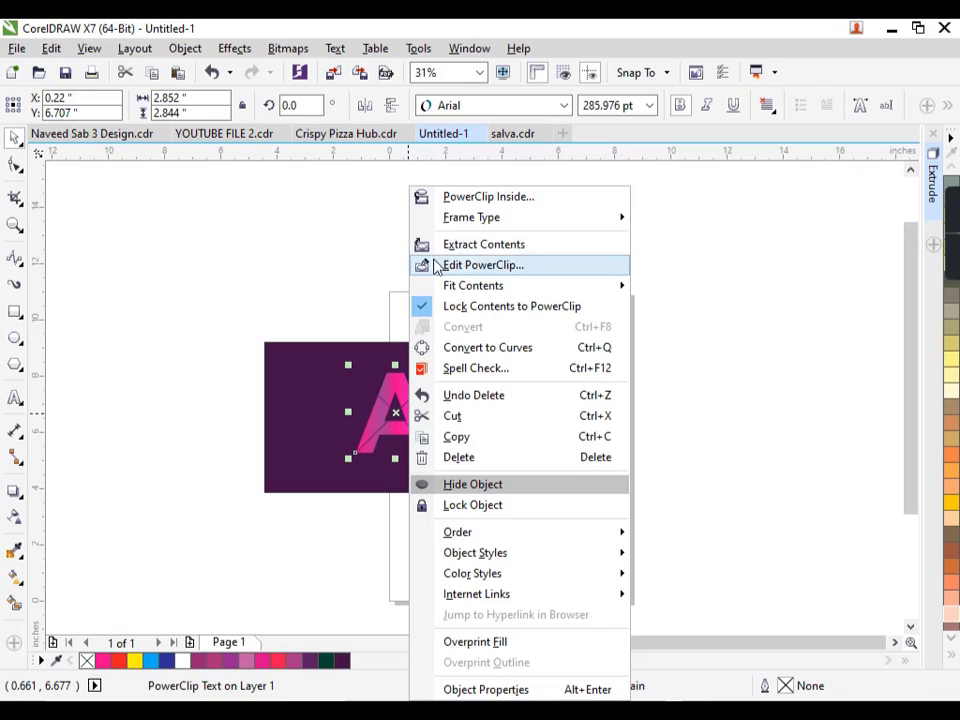
mouse_move(456, 217)
click(671, 274)
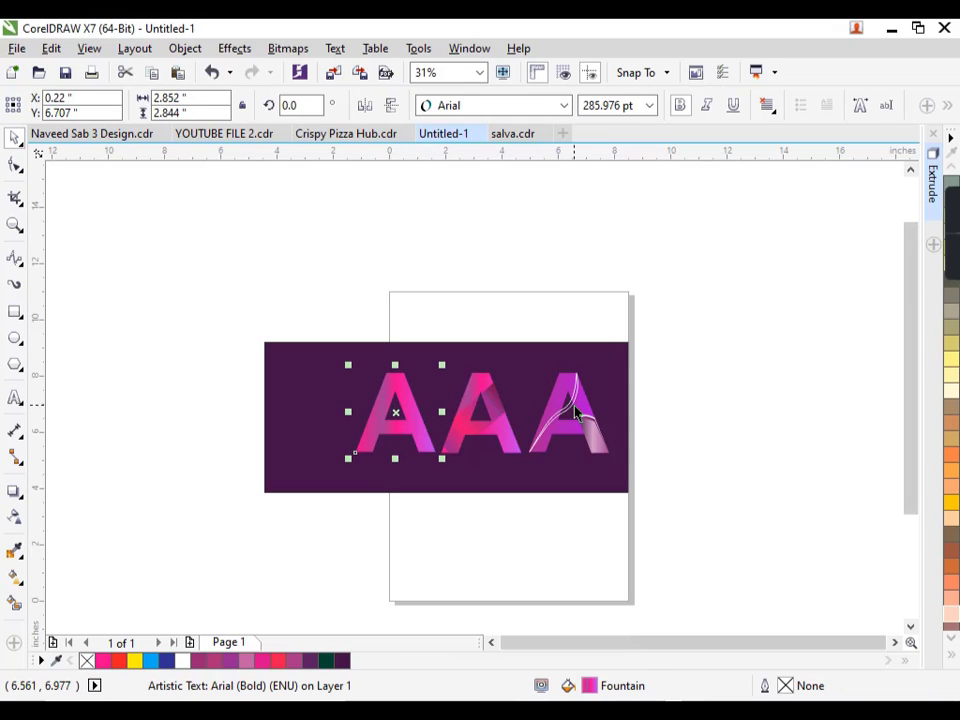
Step: Fill the copied A with solid orange C0 M60 Y60 K0
click(384, 515)
click(403, 445)
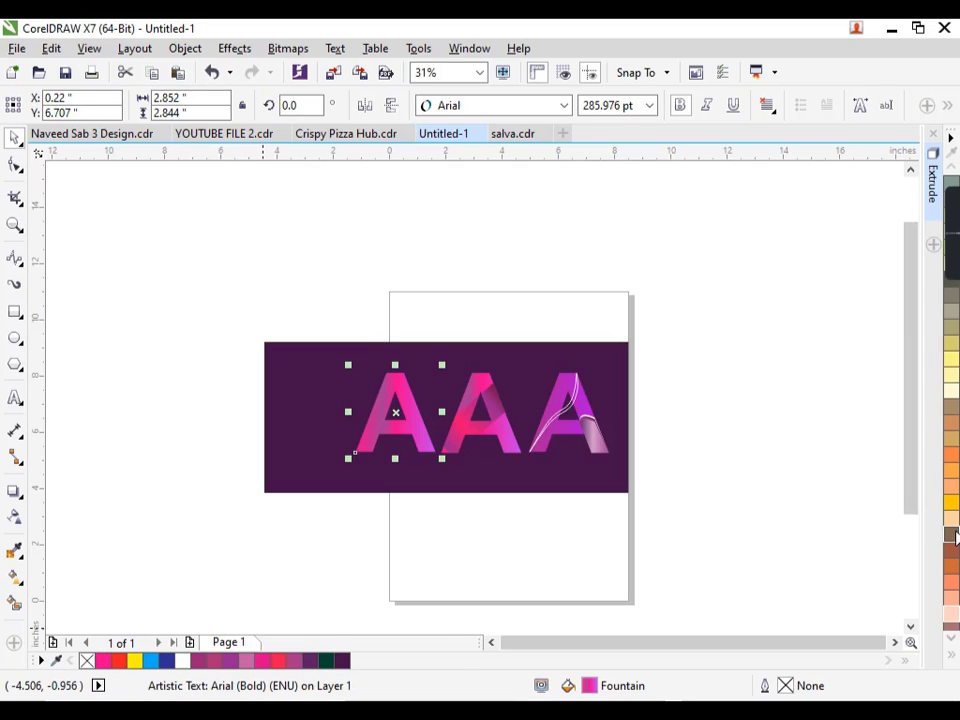
click(952, 583)
click(756, 568)
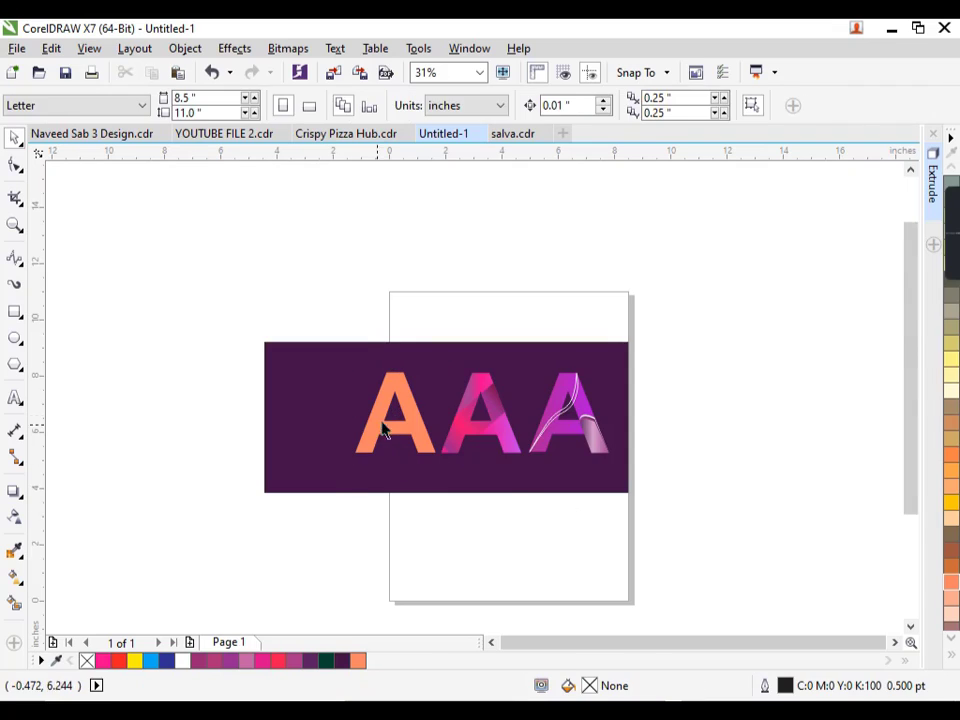
Step: Give the orange A a fountain fill and change its 35% colour stop to dark brown
scroll(439, 439, up, 2)
click(436, 427)
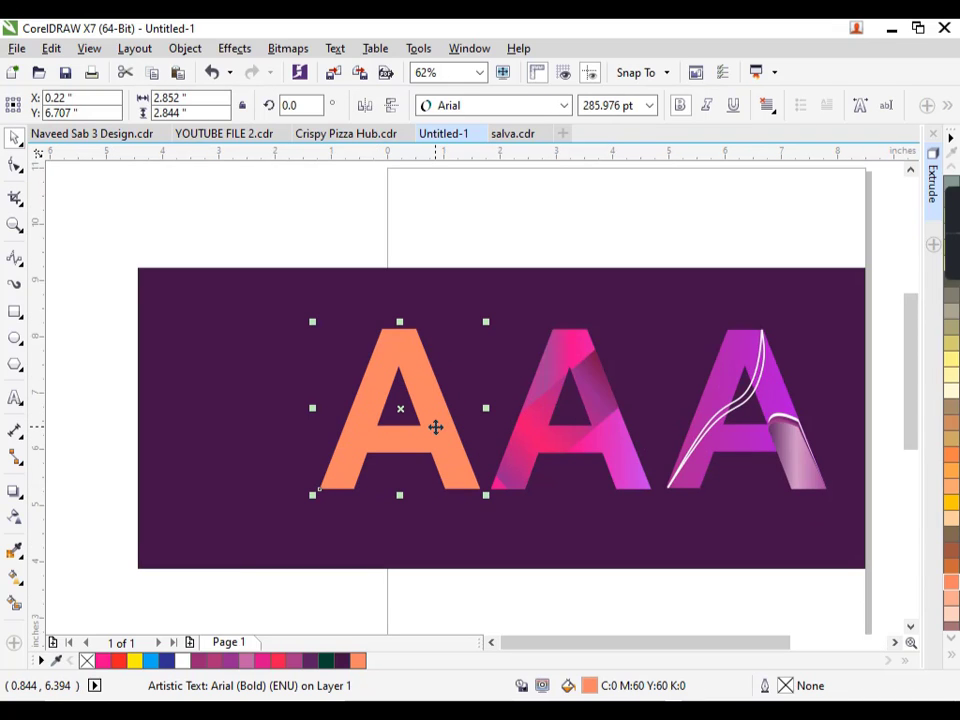
key(F11)
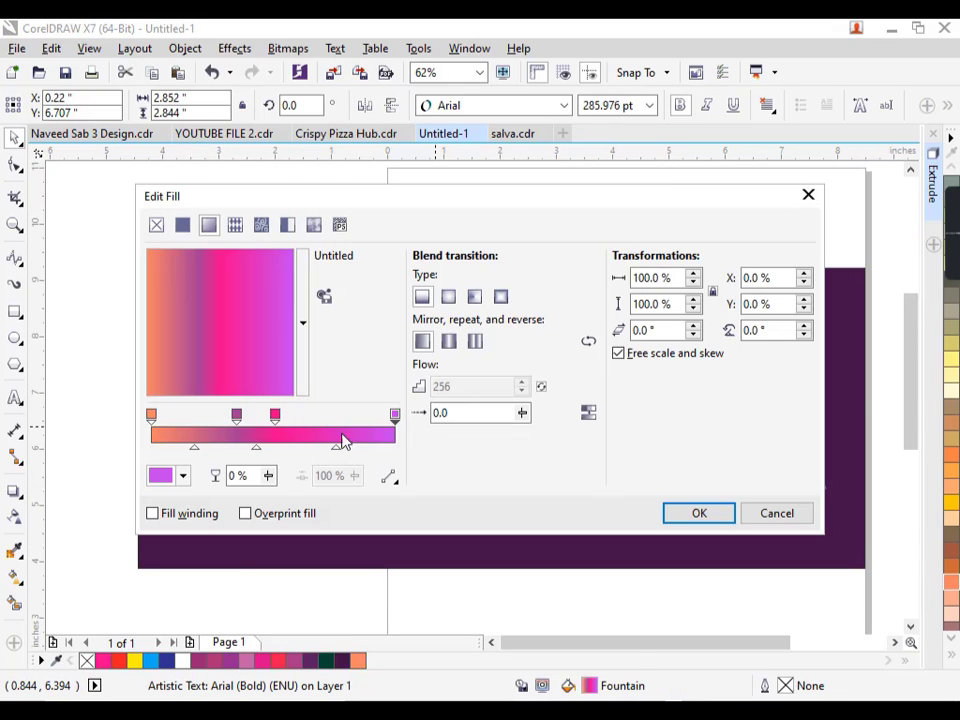
click(236, 414)
click(240, 414)
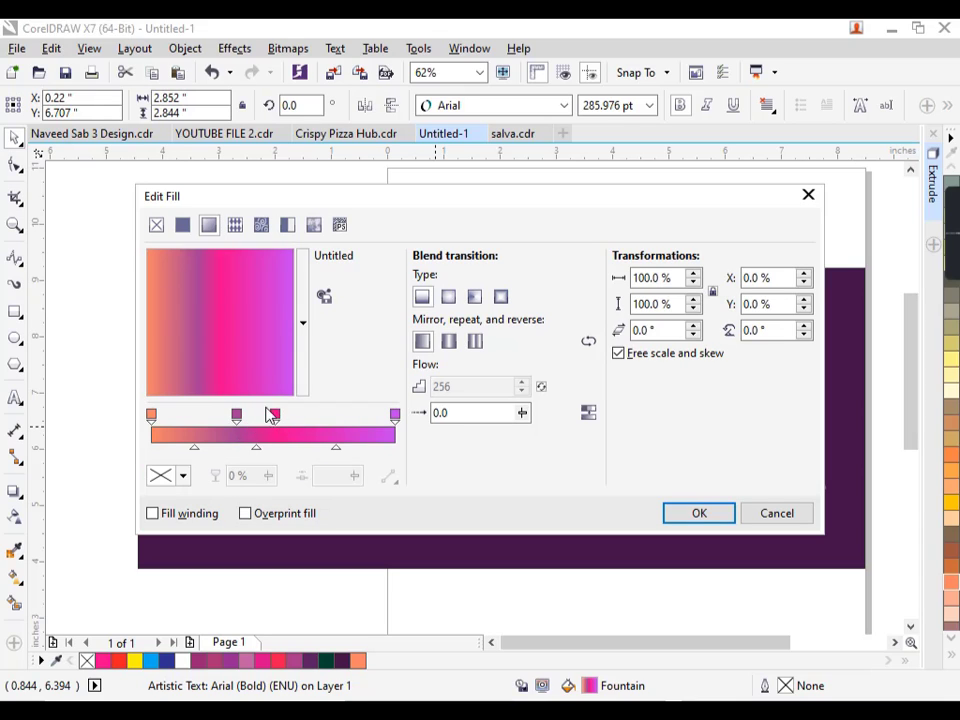
click(255, 449)
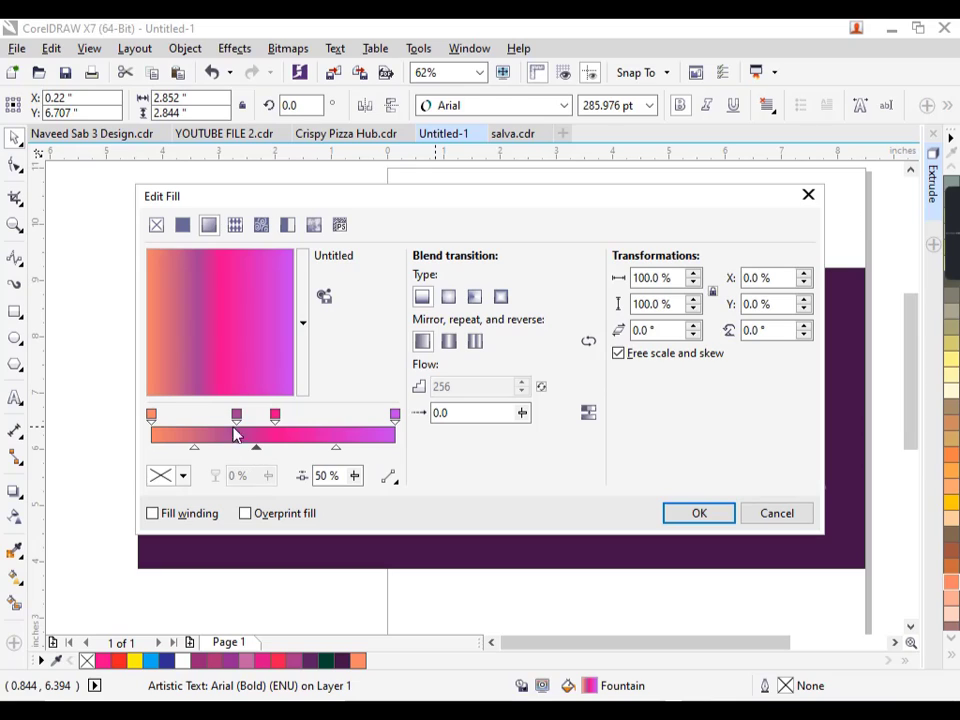
click(237, 415)
click(183, 476)
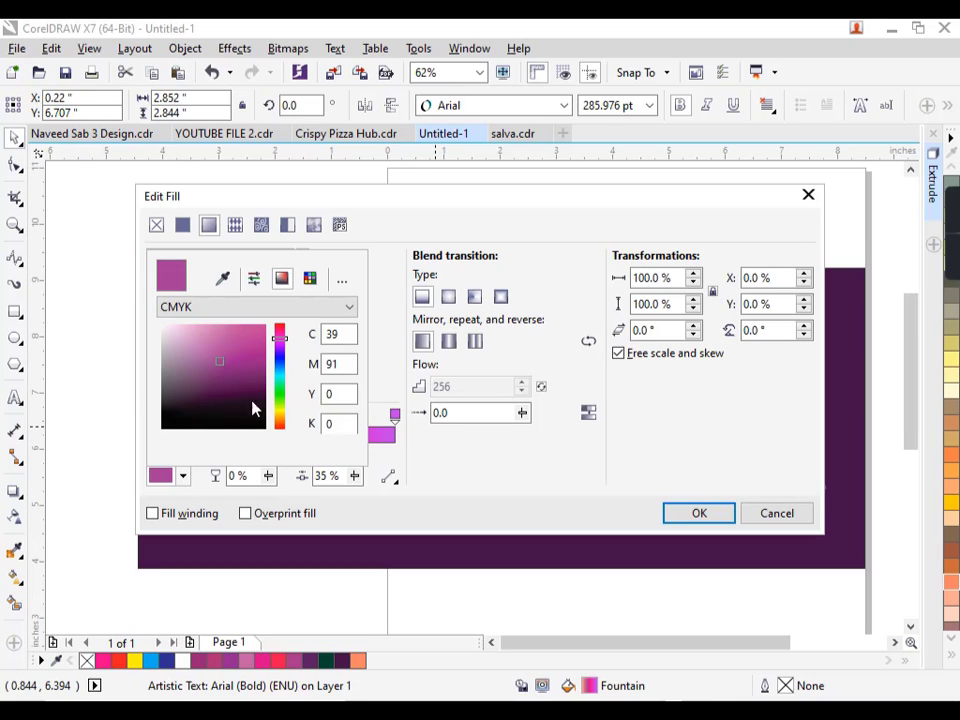
click(283, 417)
click(261, 359)
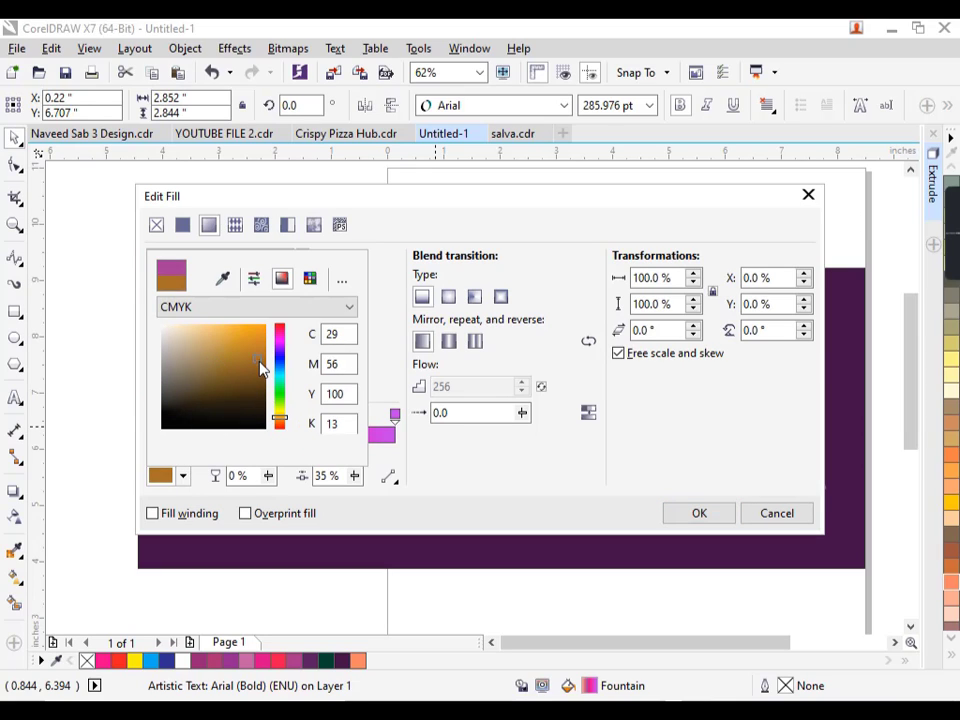
drag(261, 361, 266, 381)
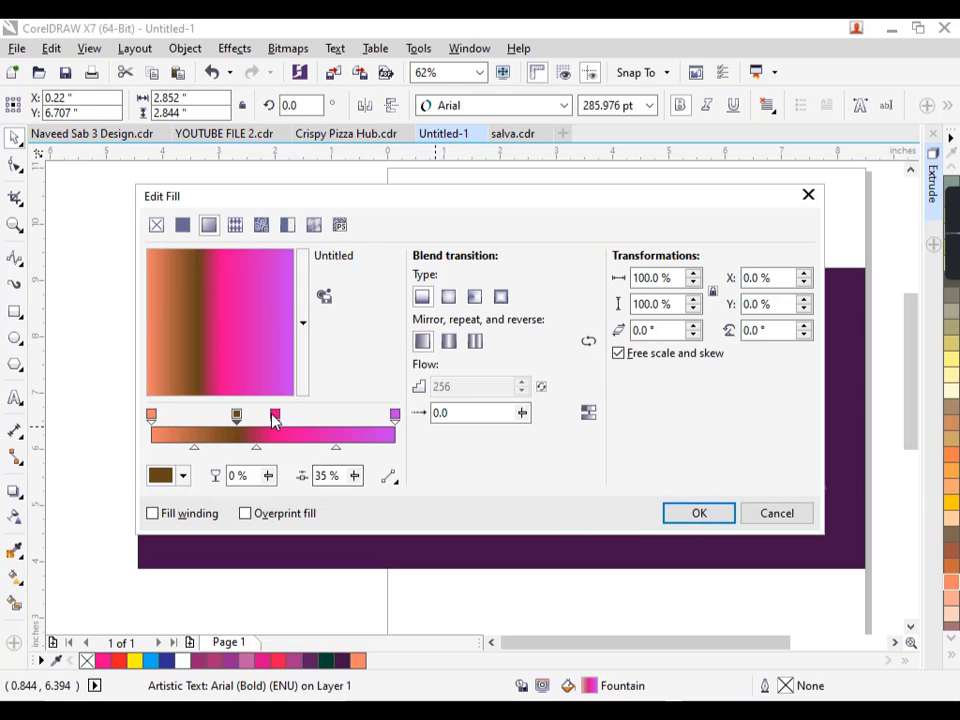
Step: Change the 51% colour stop to bright orange and apply the fountain fill to the copied A
click(275, 415)
click(183, 476)
drag(284, 427, 281, 422)
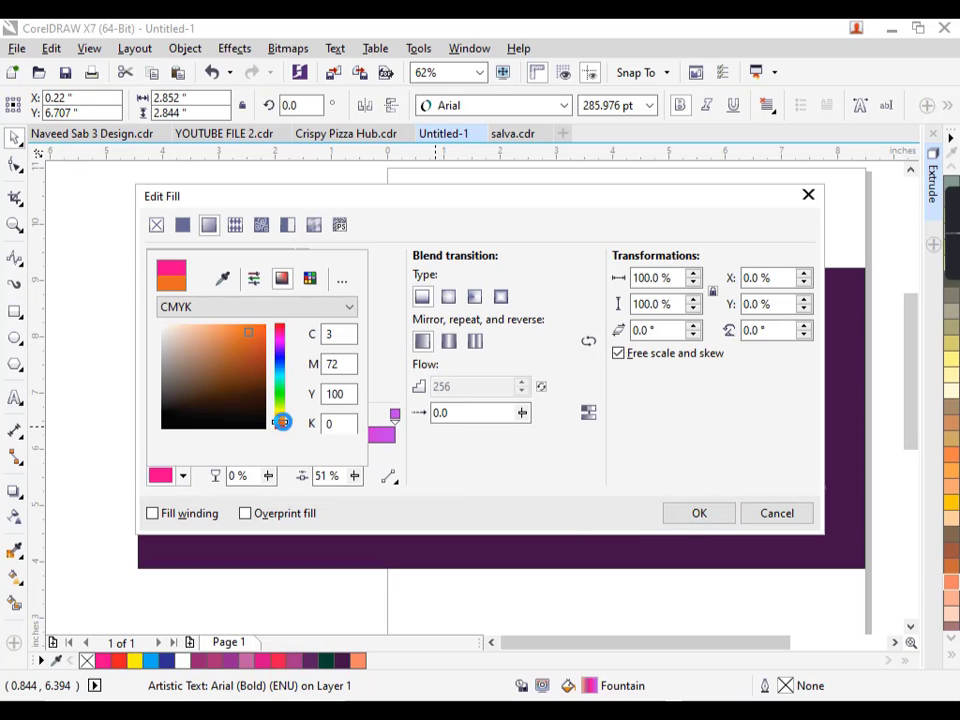
click(677, 514)
click(707, 516)
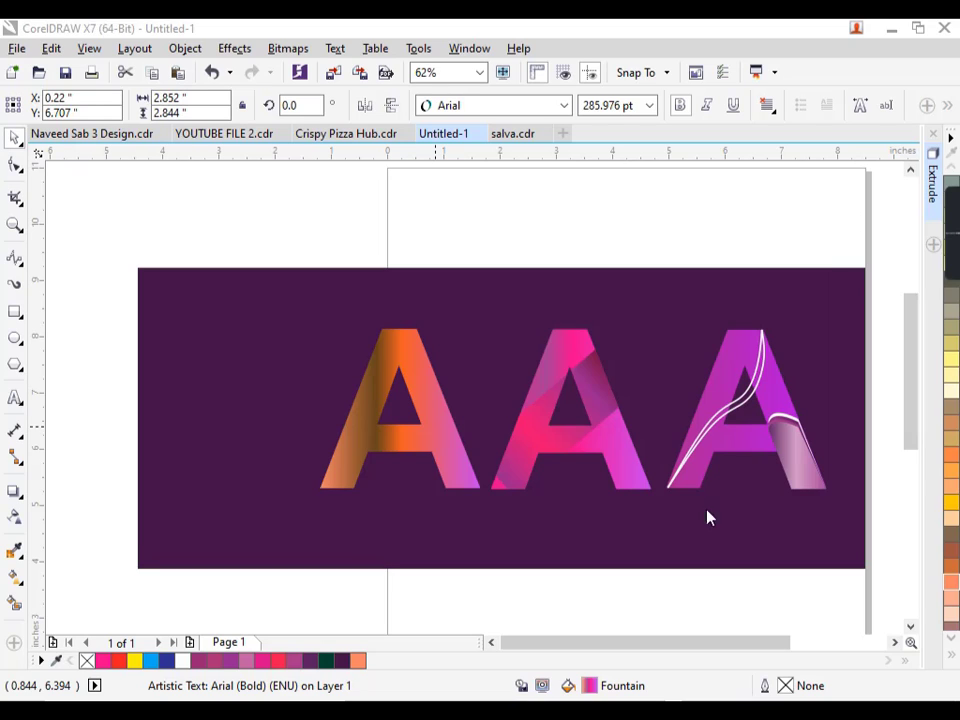
Step: Change the end colour stop of the orange A's fountain fill to brown #963D09 and apply the fill
click(449, 451)
key(F11)
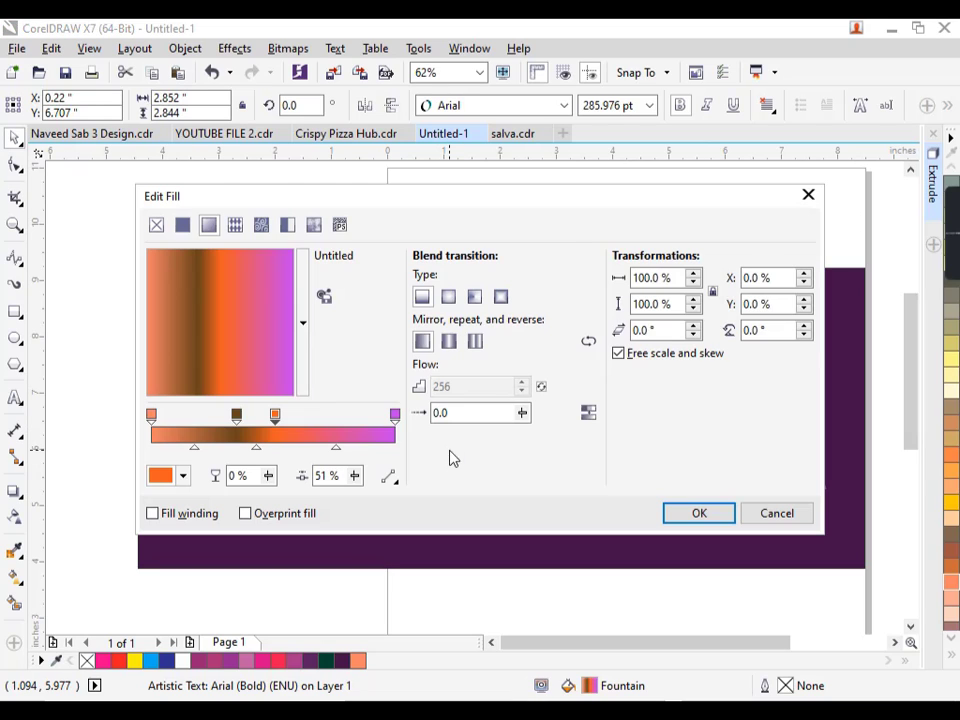
click(396, 416)
click(183, 476)
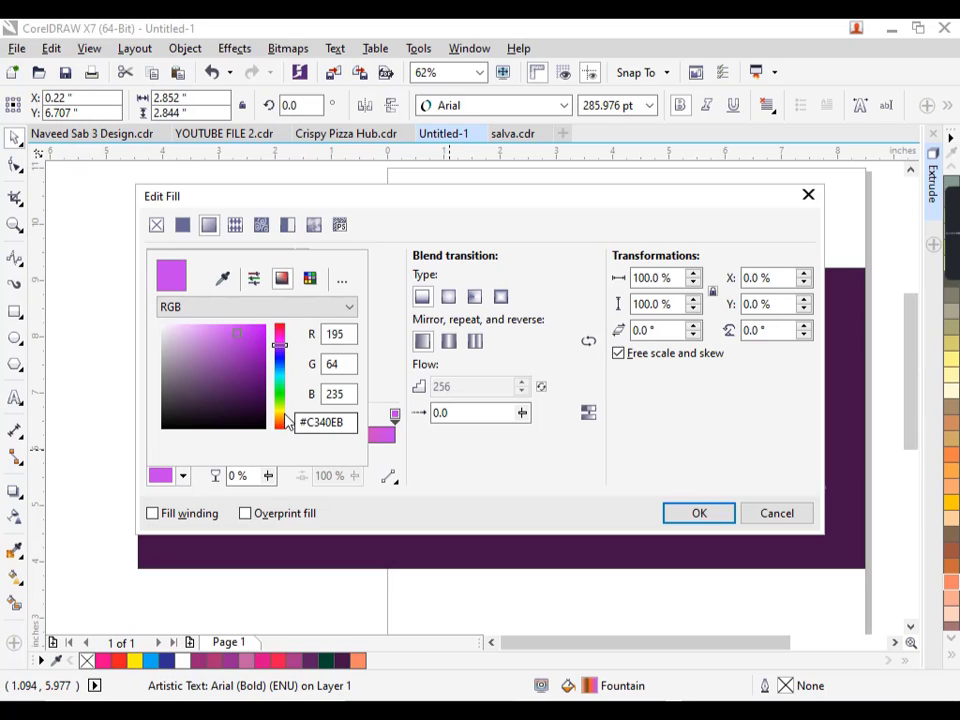
drag(284, 420, 279, 424)
click(258, 373)
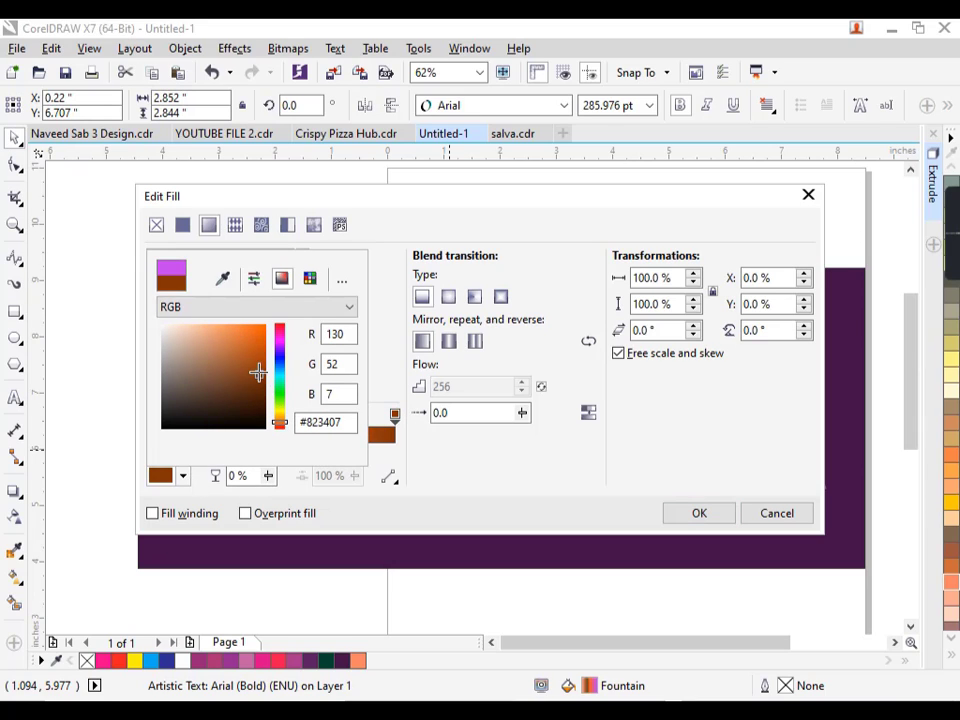
mouse_move(258, 373)
mouse_down()
mouse_move(264, 336)
mouse_move(259, 367)
mouse_up()
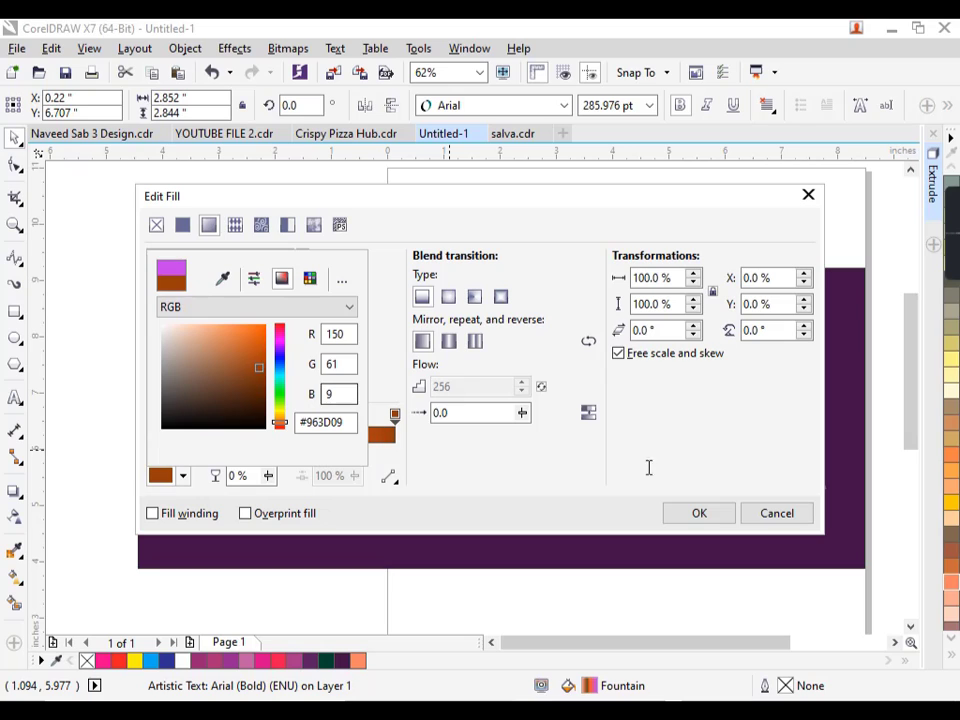
click(700, 516)
click(700, 516)
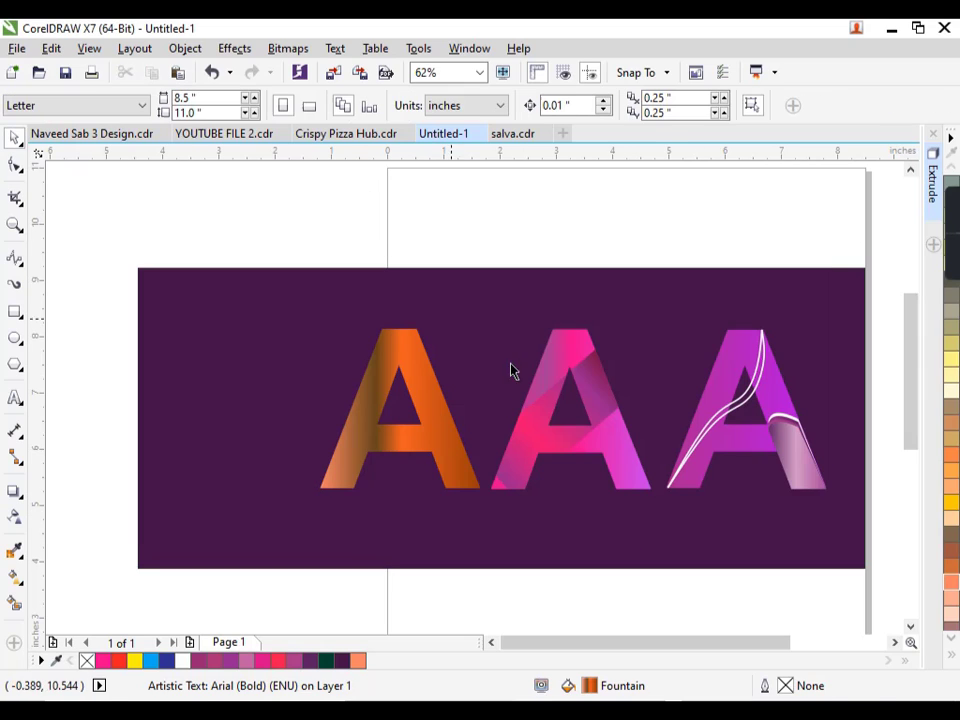
Step: Move the orange A about 1.2 inches left along the purple background
click(622, 454)
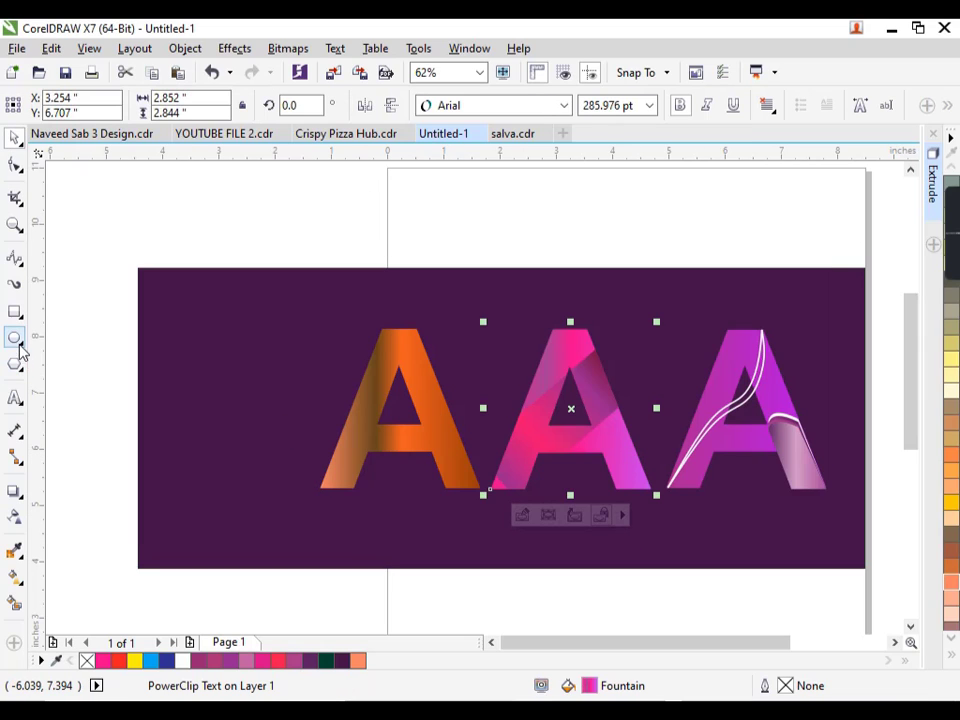
key(F4)
key(Escape)
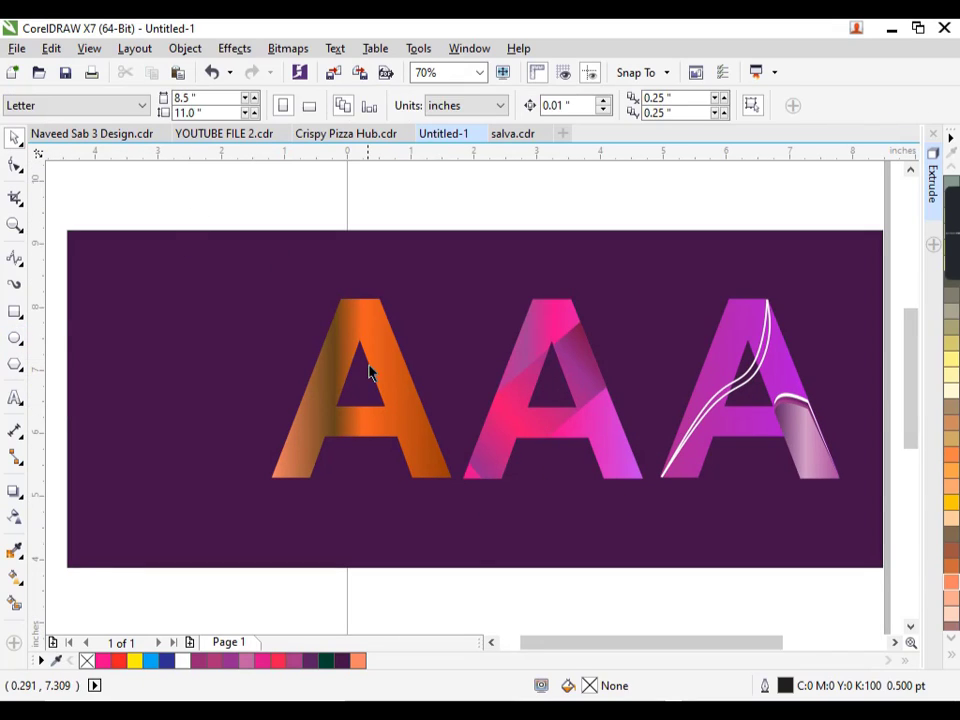
click(391, 438)
click(392, 442)
drag(399, 444, 326, 442)
Step: Nudge the pink A left until it sits midway between the orange and purple letters, at about X 2.694 in
click(486, 461)
key(Left)
key(Left)
key(Left)
key(Left)
key(Left)
key(Left)
key(Left)
key(Left)
key(Left)
key(Left)
key(Left)
key(Left)
key(Left)
key(Left)
key(Left)
key(Left)
key(Left)
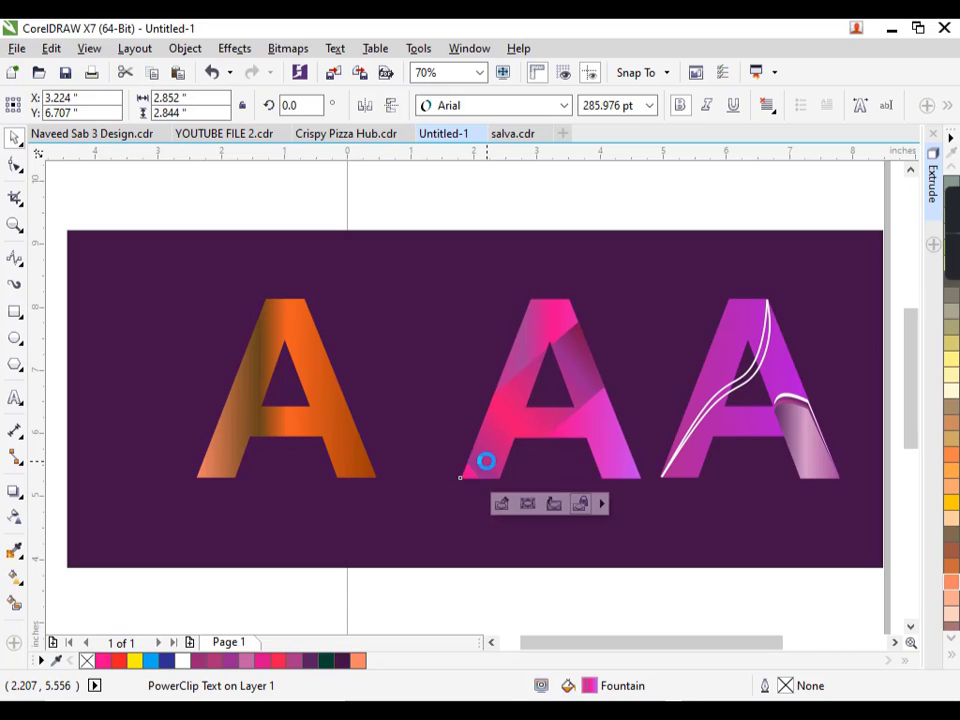
key(Left)
key(Left)
key(Left)
key(Left)
key(Left)
key(Left)
key(Left)
key(Left)
key(Left)
key(Left)
key(Left)
key(Left)
key(Left)
key(Left)
key(Left)
key(Left)
key(Left)
key(Left)
key(Left)
key(Left)
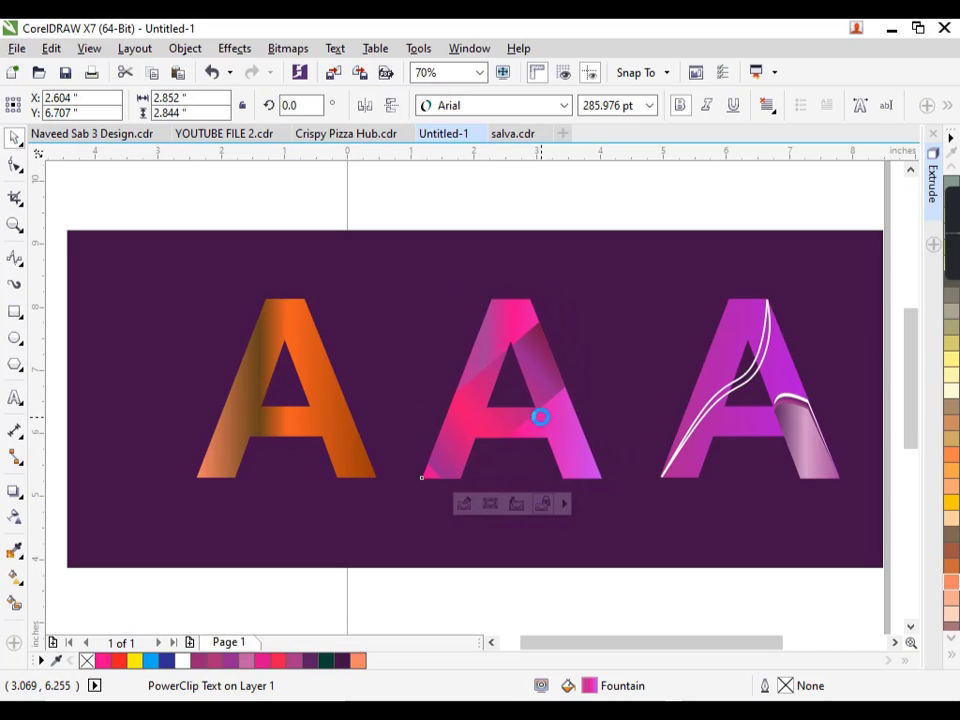
key(Left)
key(Left)
key(Left)
key(Left)
key(Left)
key(Left)
key(Left)
key(Left)
key(Left)
key(Left)
key(Left)
key(Left)
key(Left)
key(Left)
key(Left)
key(Left)
key(Left)
key(Left)
key(Left)
key(Left)
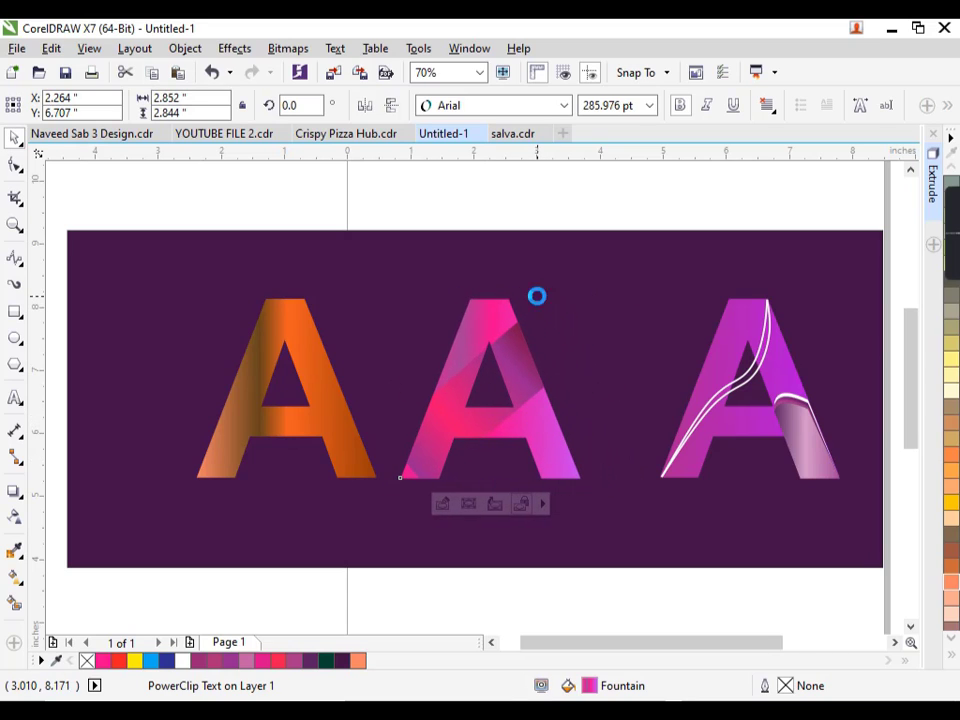
key(Right)
key(Right)
key(Right)
key(Right)
key(Right)
key(Right)
key(Right)
key(Right)
key(Right)
key(Right)
key(Right)
key(Right)
key(Right)
key(Right)
key(Right)
key(Right)
key(Right)
key(Right)
key(Right)
key(Right)
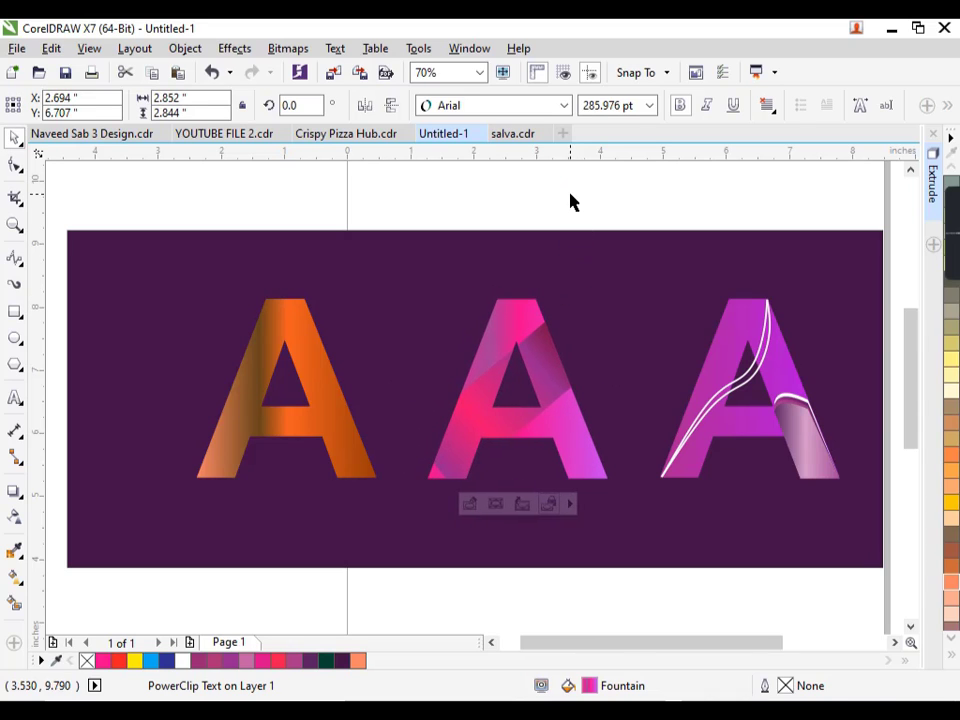
click(570, 201)
click(555, 422)
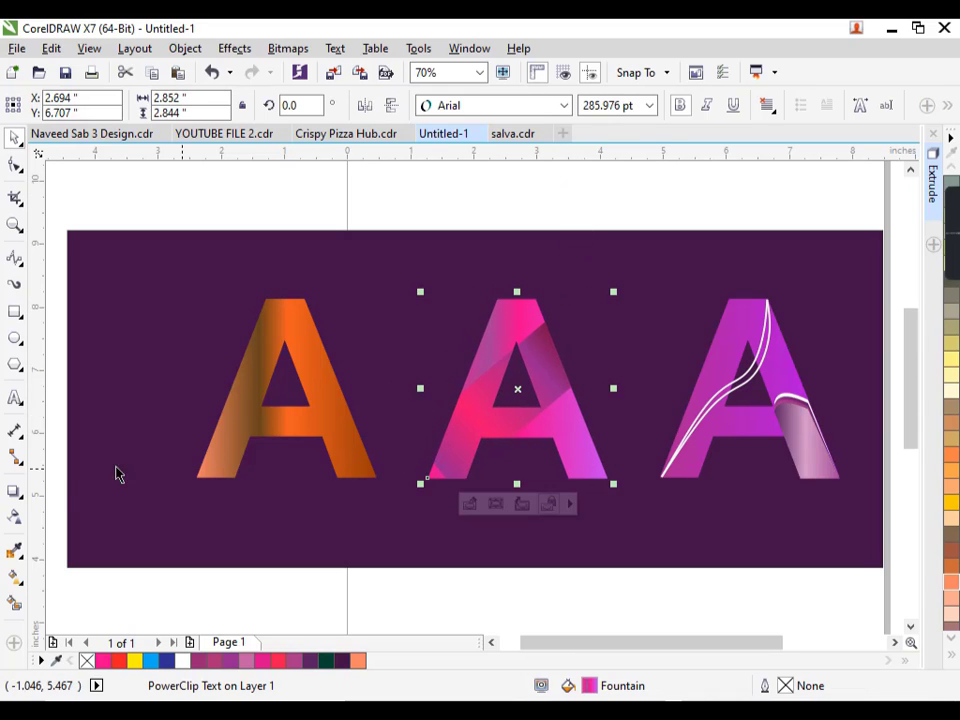
Step: Draw a rectangle about 0.66 by 0.16 in across the foot of the orange A's left leg and convert it to curves
click(226, 460)
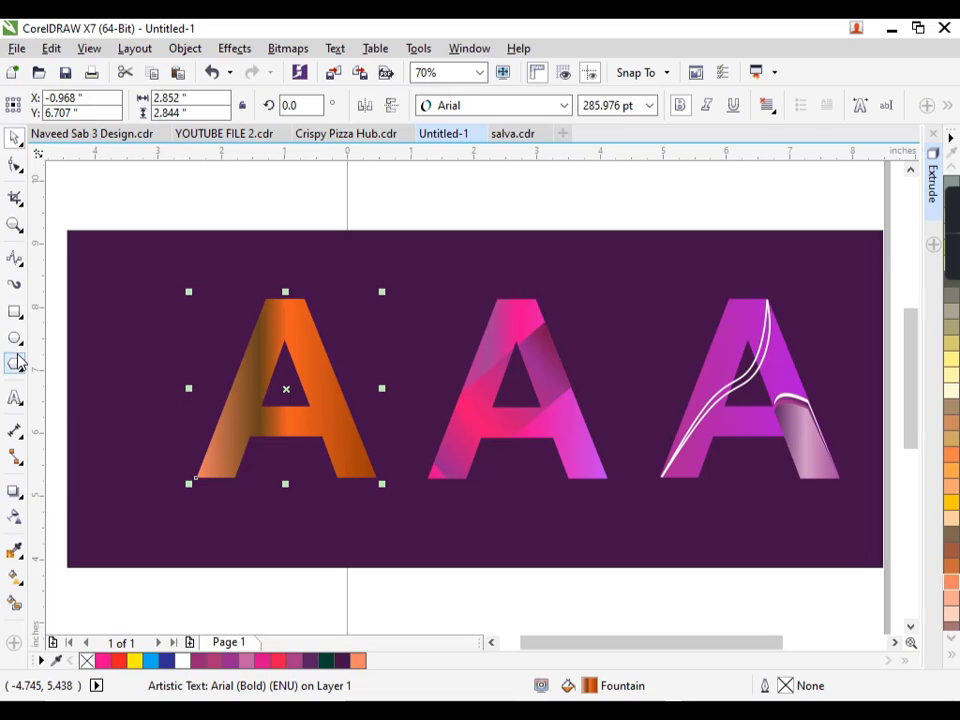
click(15, 311)
scroll(230, 490, up, 3)
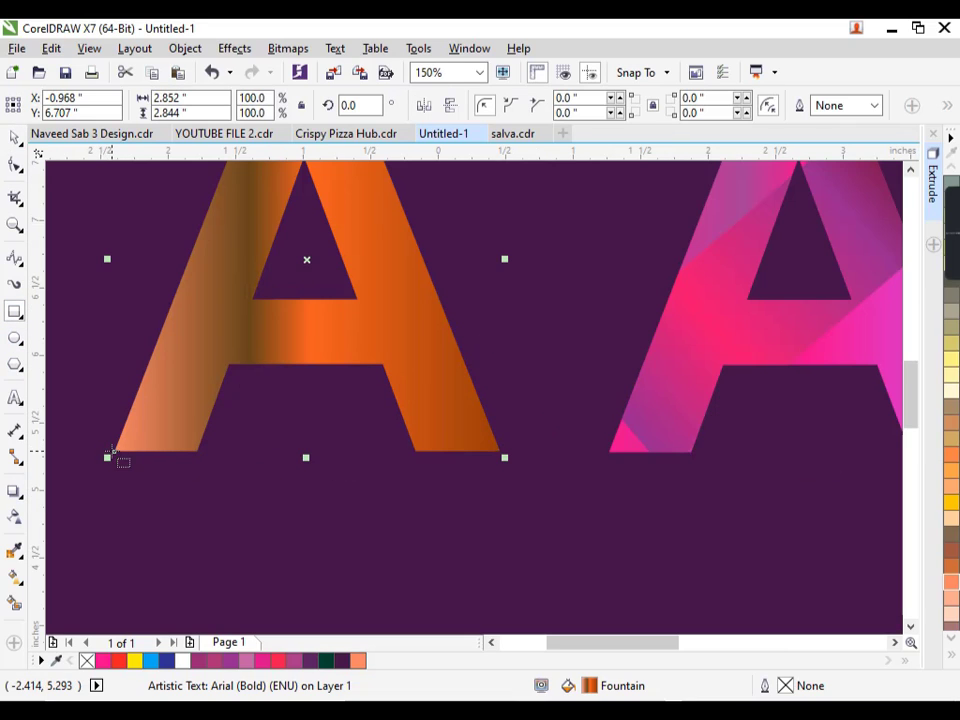
mouse_move(113, 452)
mouse_down()
mouse_move(193, 445)
mouse_move(206, 430)
mouse_up()
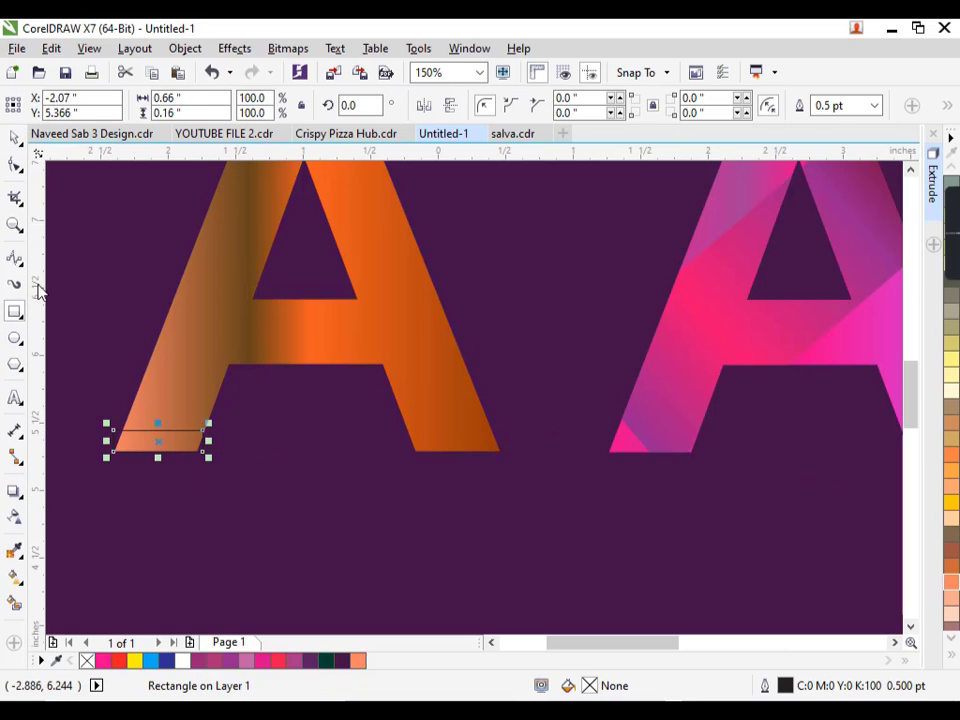
click(15, 165)
key(ctrl+q)
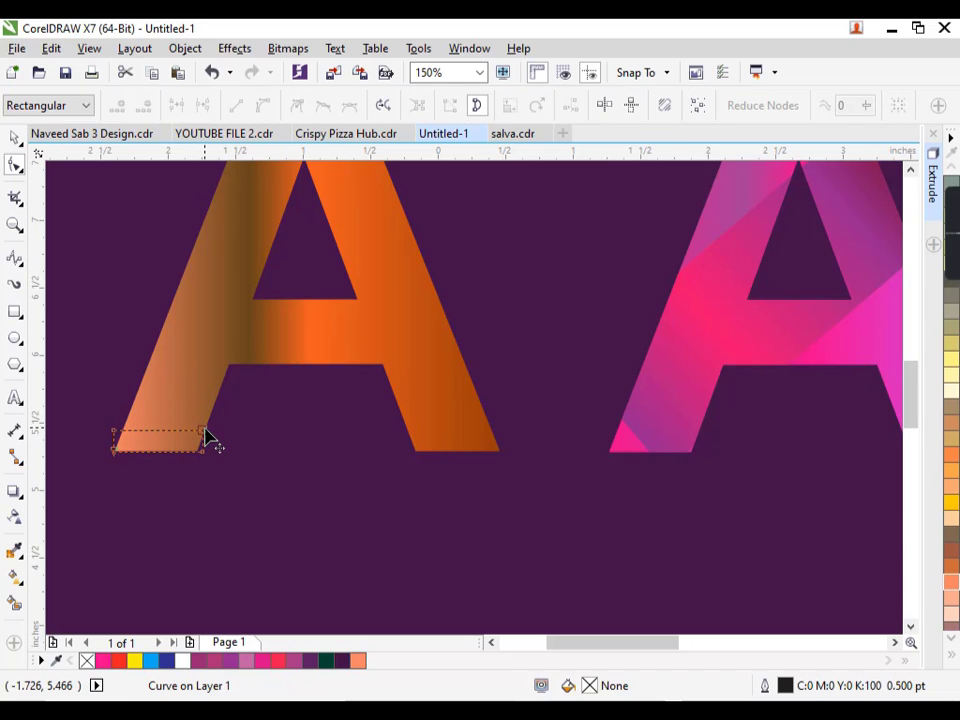
Step: Move the rectangle's upper nodes about 1.24 in up along the left leg and delete the upper-left node
drag(228, 416, 193, 277)
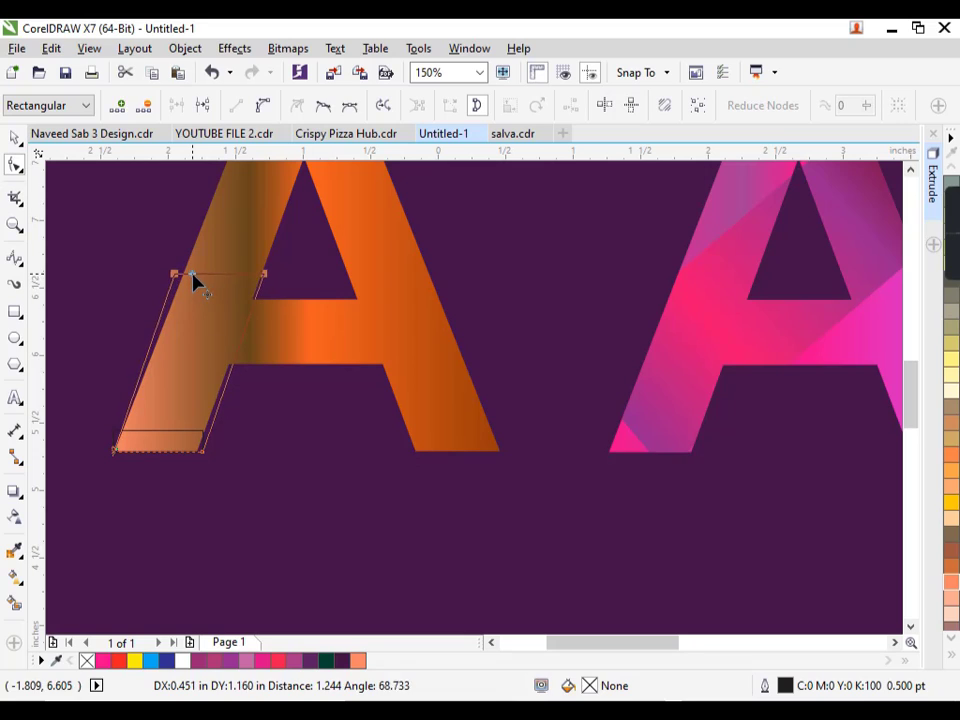
click(177, 274)
key(Delete)
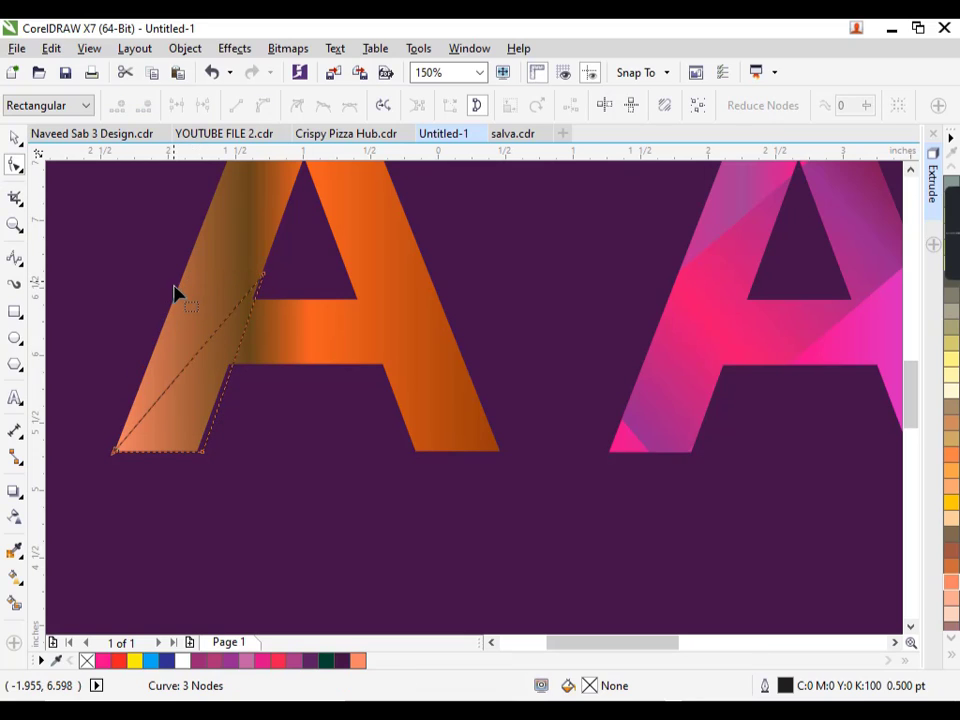
Step: Convert the triangle's slanted side to a curve, bow it outward past the leg, and delete the lower-right node
click(115, 451)
click(263, 105)
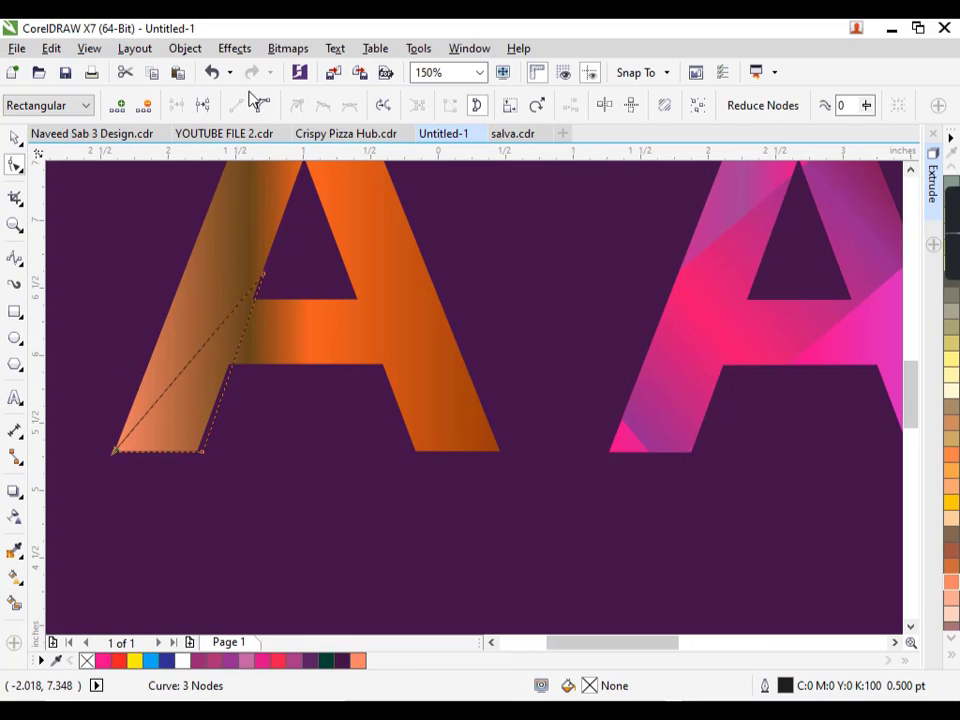
drag(200, 360, 154, 328)
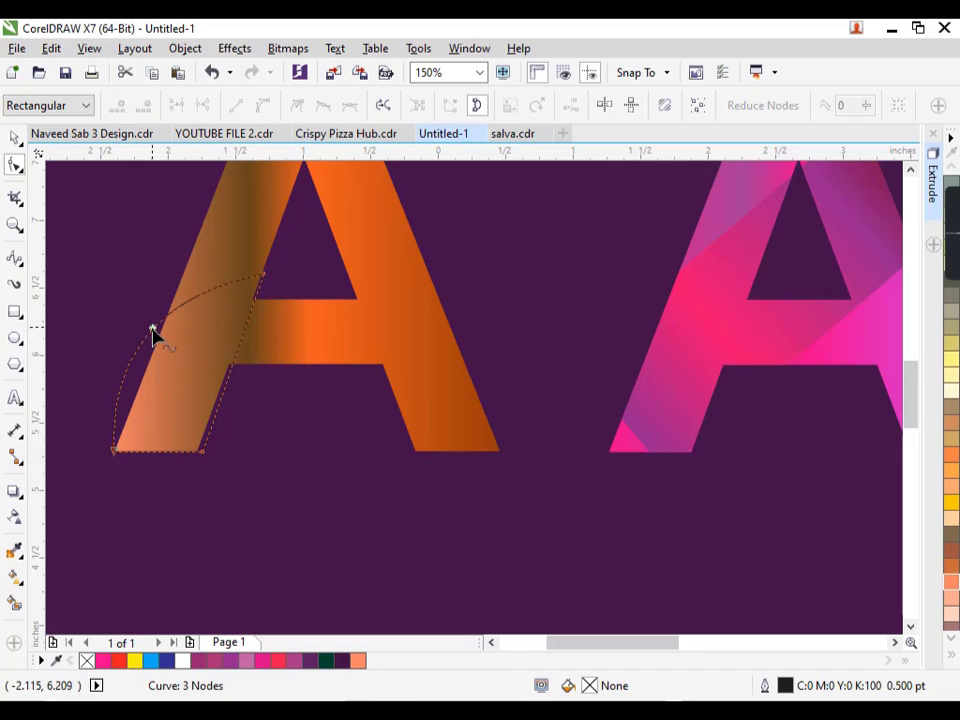
click(203, 452)
key(Delete)
drag(181, 465, 84, 430)
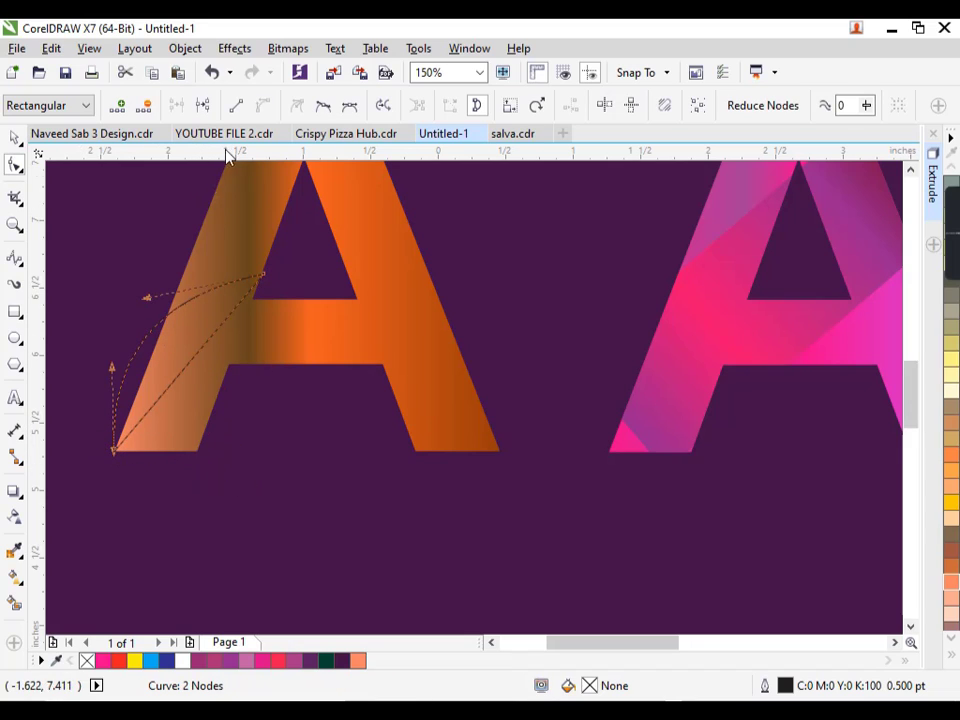
Step: Convert the two-node shape's straight side to a curve, bend it downward, and adjust the upper curve's handles into a leaf outline
drag(263, 303, 263, 300)
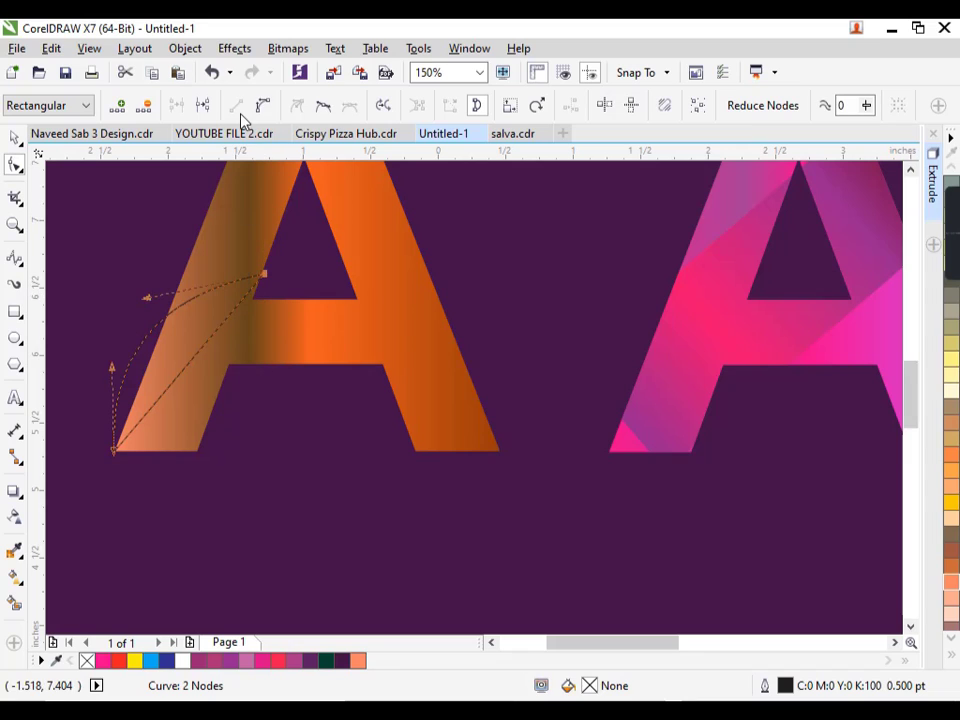
drag(207, 346, 214, 378)
drag(147, 301, 166, 334)
drag(320, 251, 220, 310)
drag(147, 301, 167, 328)
drag(113, 375, 101, 321)
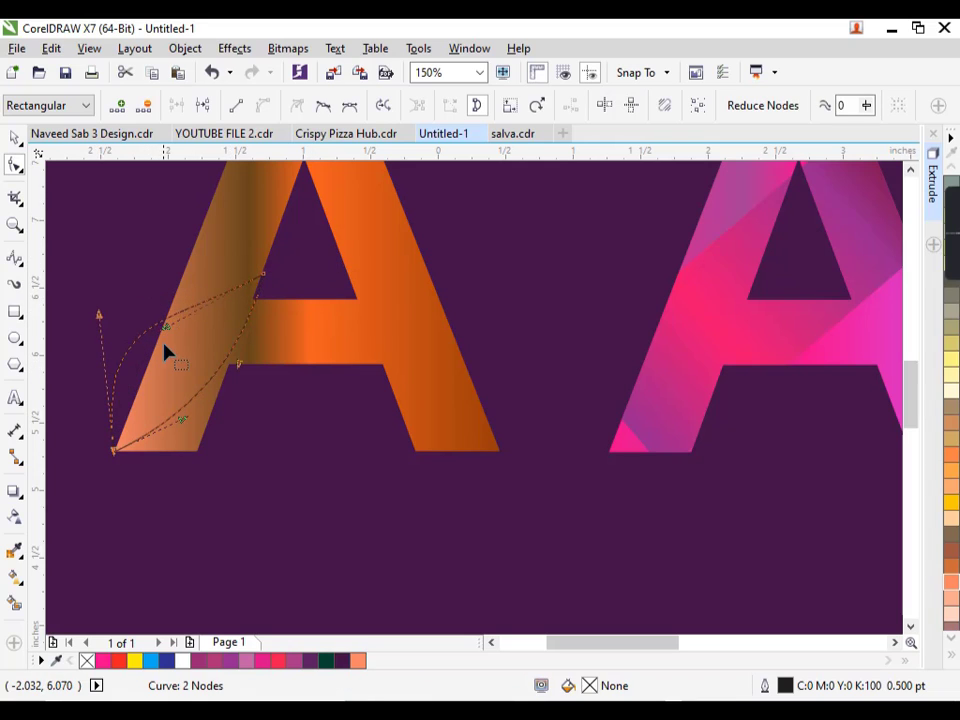
Step: Refine the handles of both curve segments so the leaf shape flows in an S-curve across the left leg
drag(171, 336, 186, 431)
drag(238, 370, 241, 374)
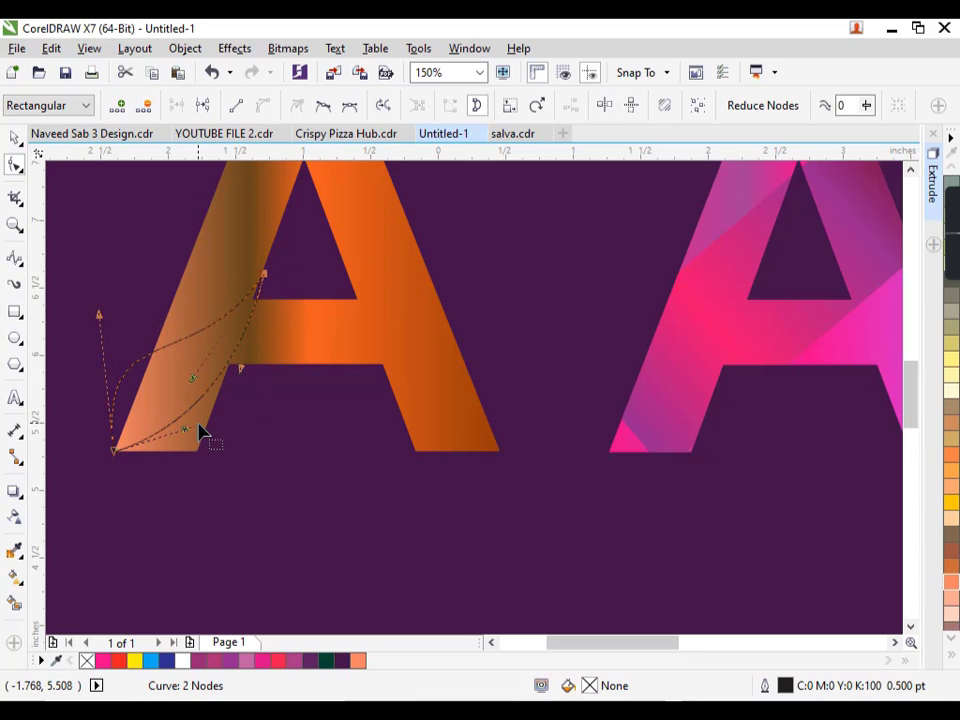
drag(188, 430, 151, 399)
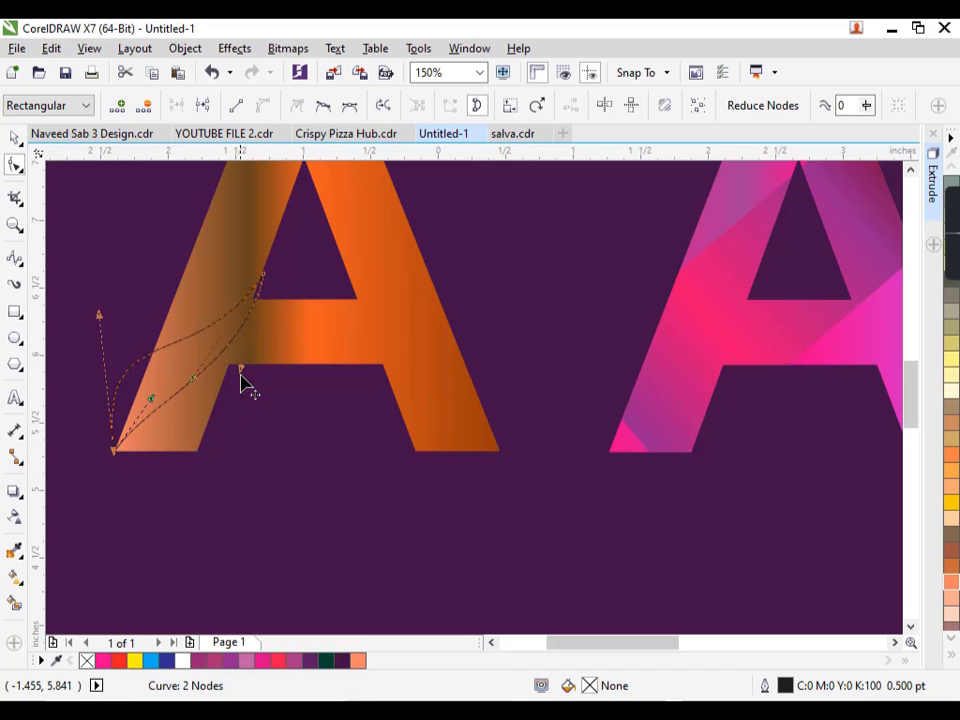
drag(240, 372, 242, 424)
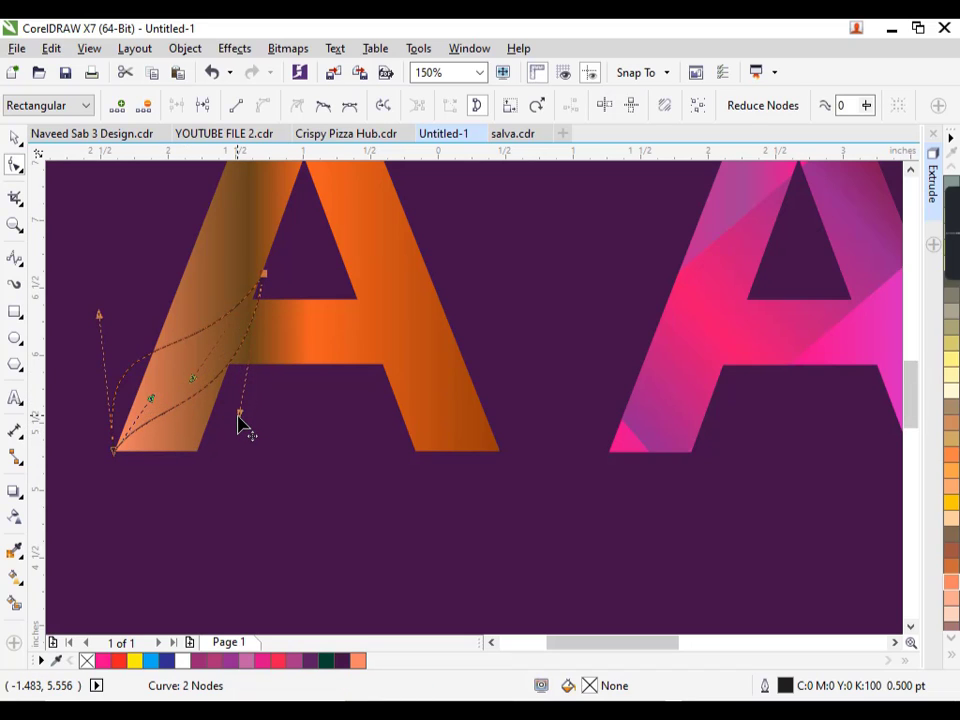
Step: Fill the leaf shape on the left leg with bright red-orange and remove its outline
key(space)
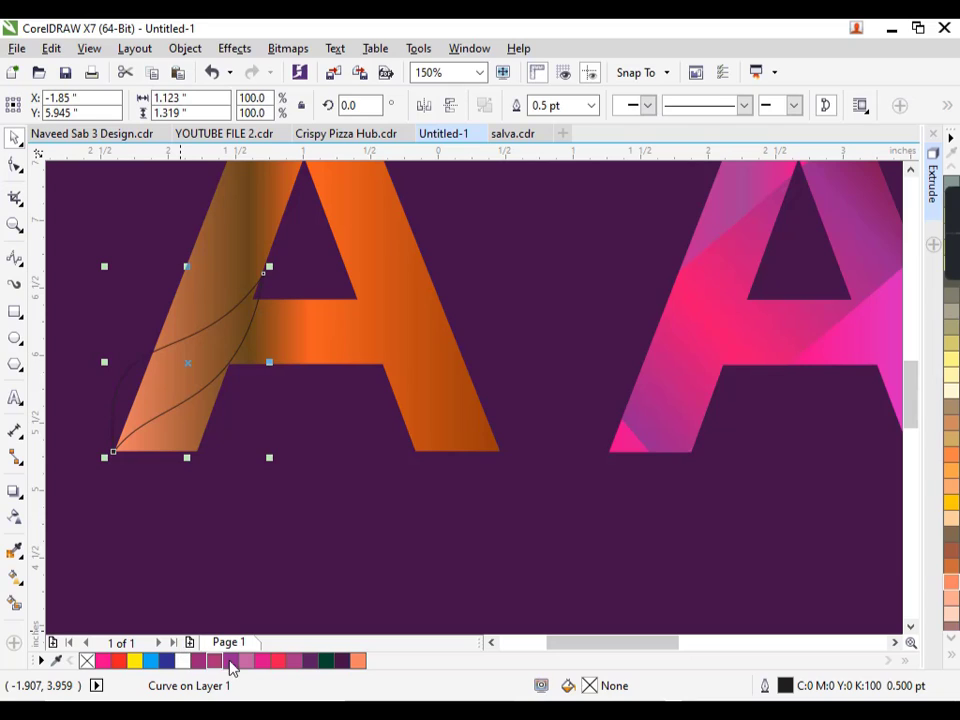
click(358, 662)
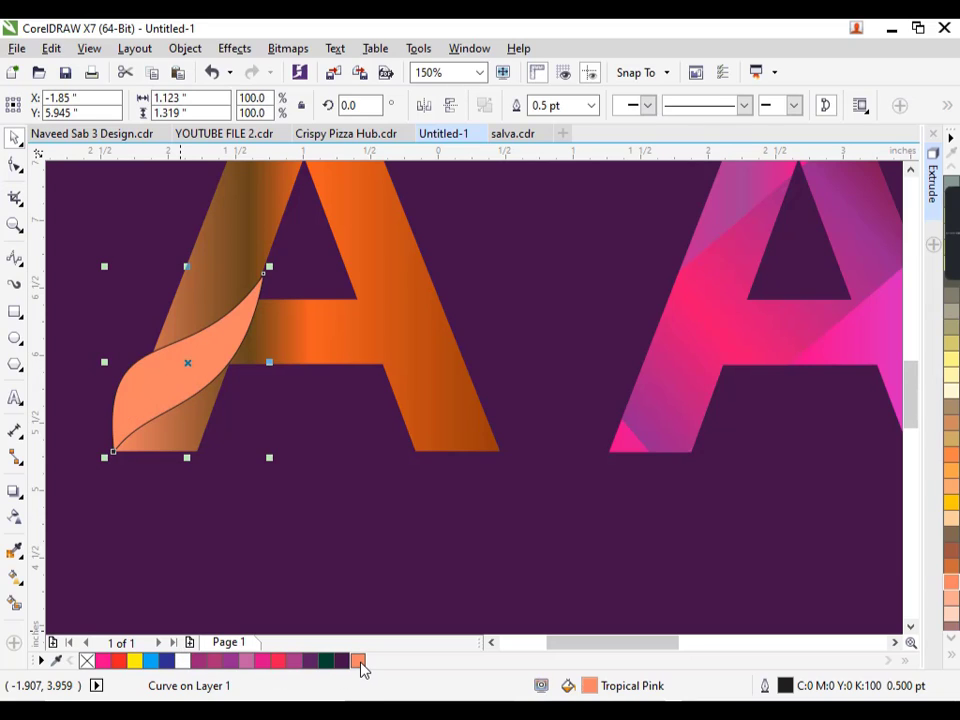
click(361, 663)
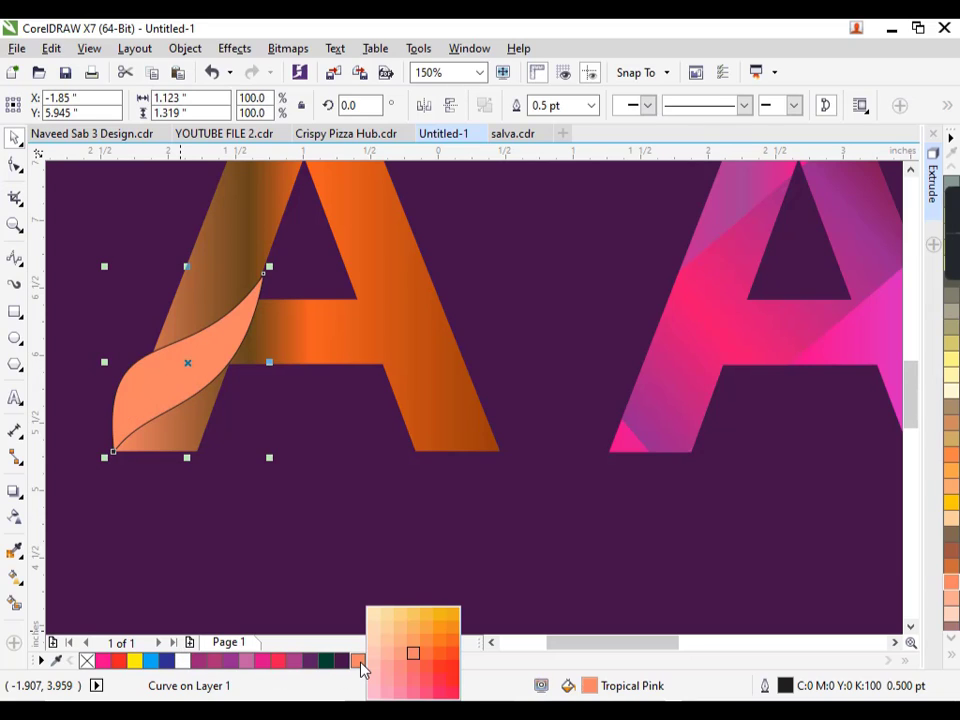
click(452, 665)
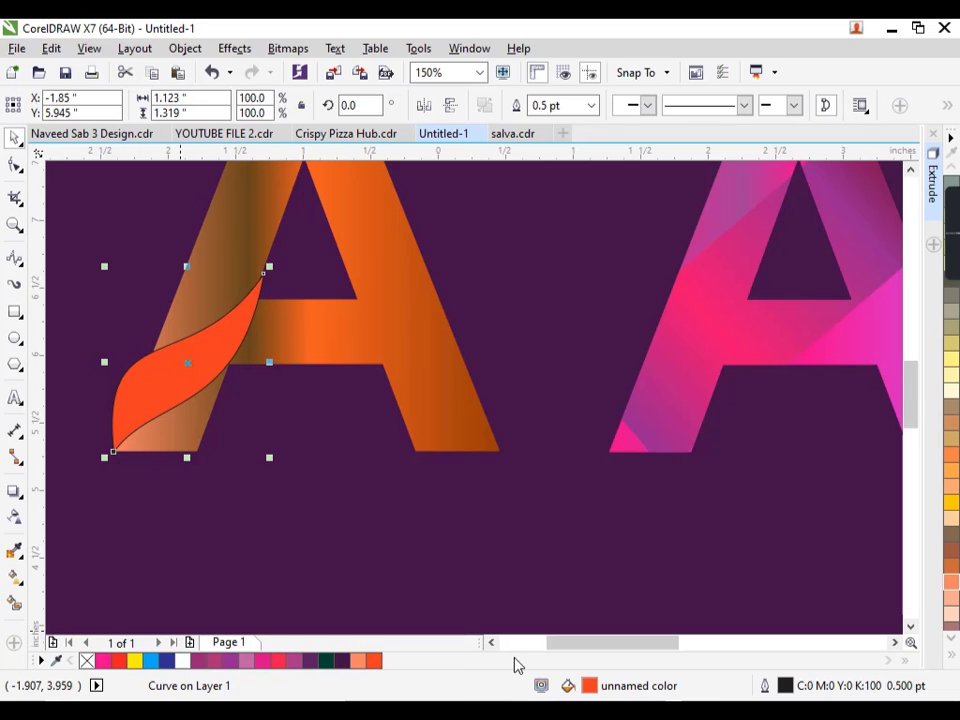
click(371, 562)
click(207, 363)
right_click(87, 662)
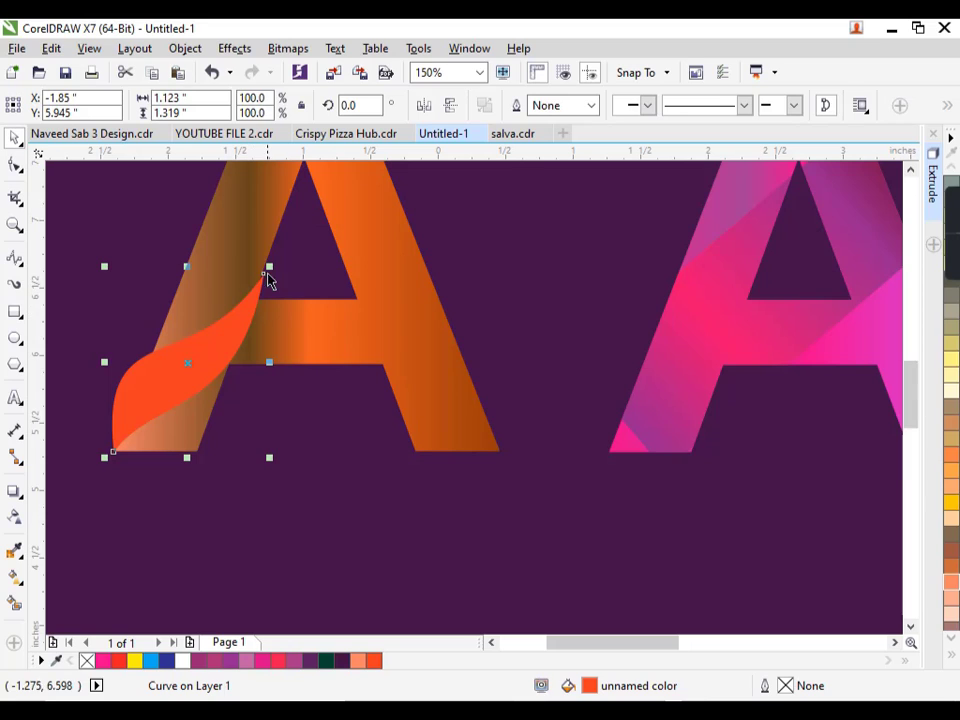
Step: Make a copy of the leaf shape scaled to 74.7% from its lower-left corner and fill it white
drag(267, 268, 231, 312)
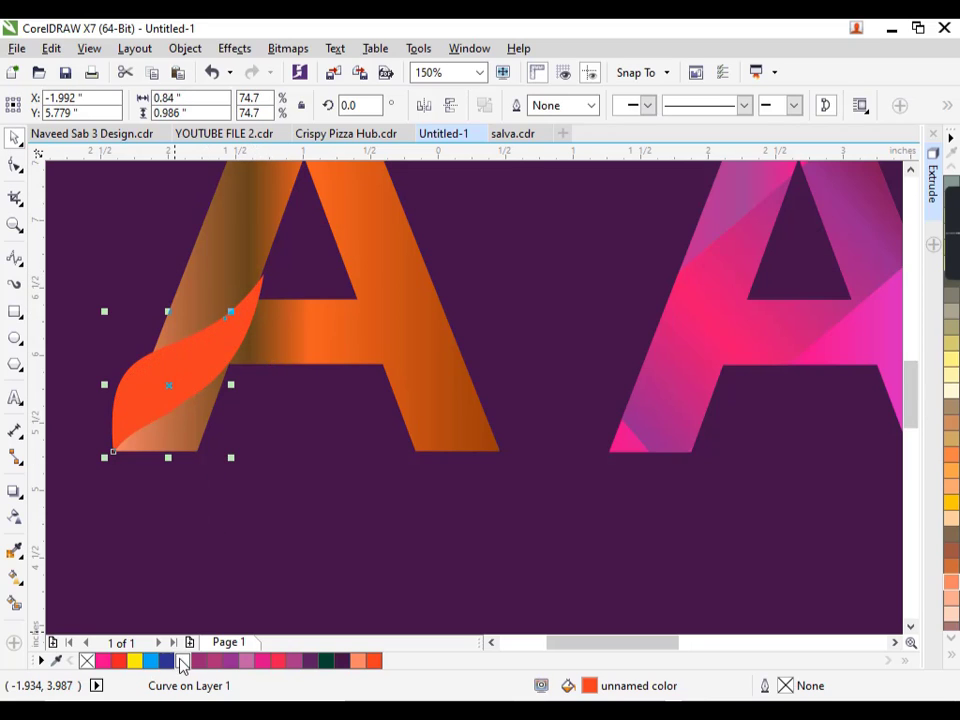
click(182, 660)
click(250, 336)
scroll(147, 395, up, 2)
click(210, 364)
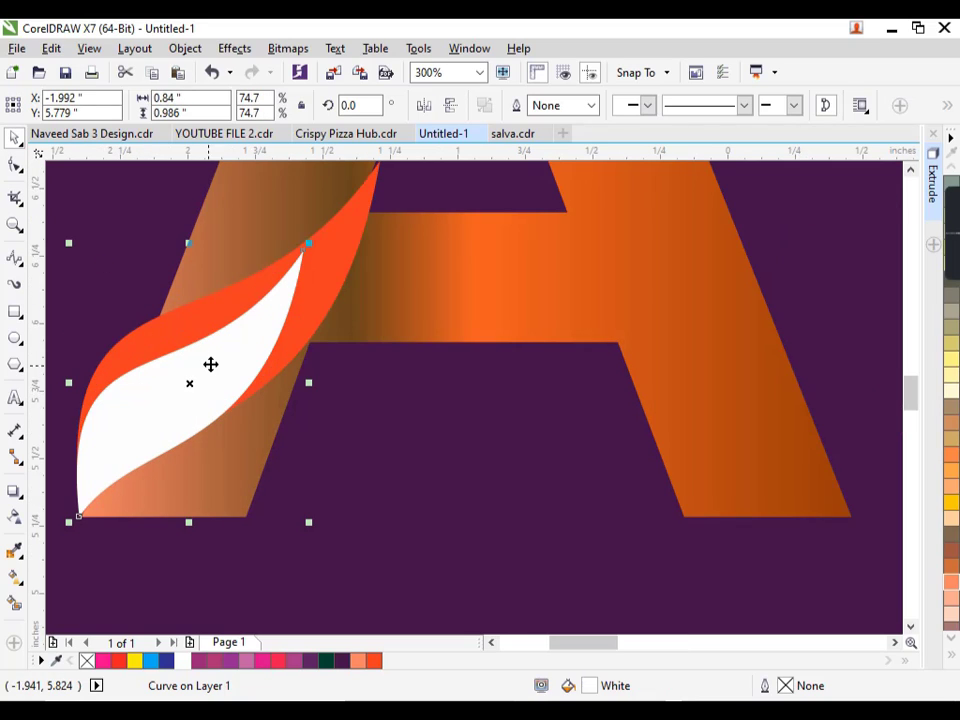
click(309, 320)
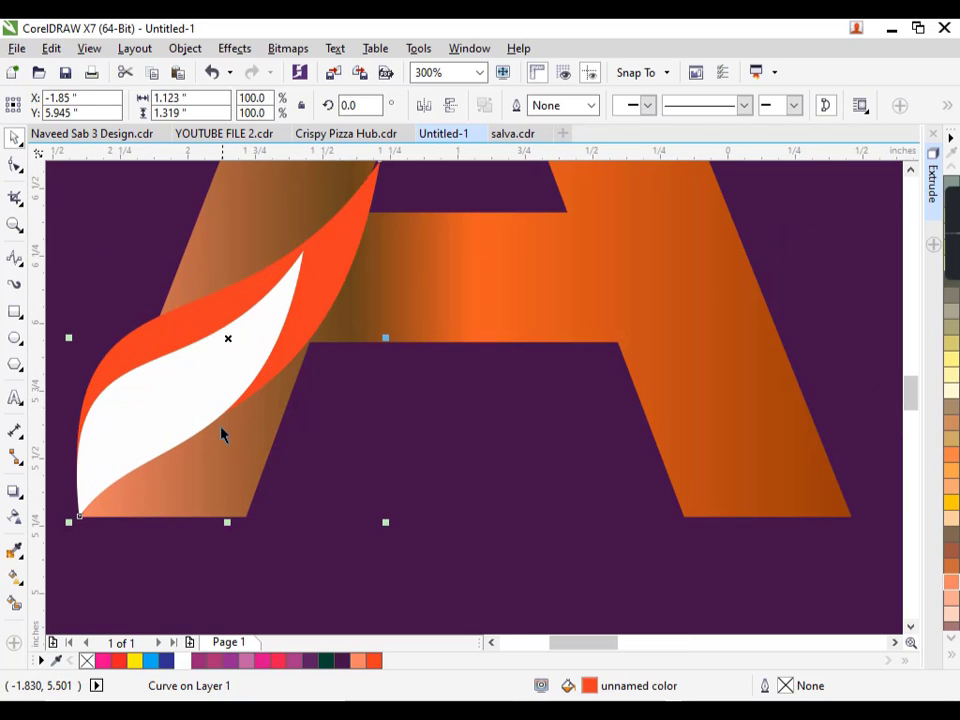
click(213, 417)
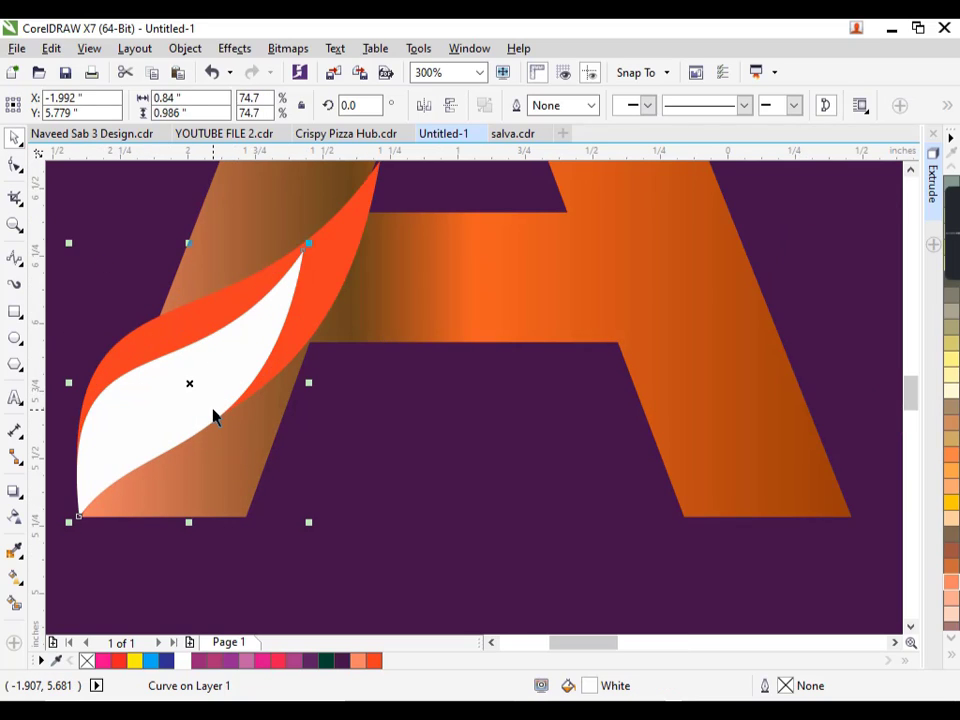
Step: Reshape the white leaf's tip node and curve handles so it follows the red-orange leaf with a thin red-orange border all round
click(15, 163)
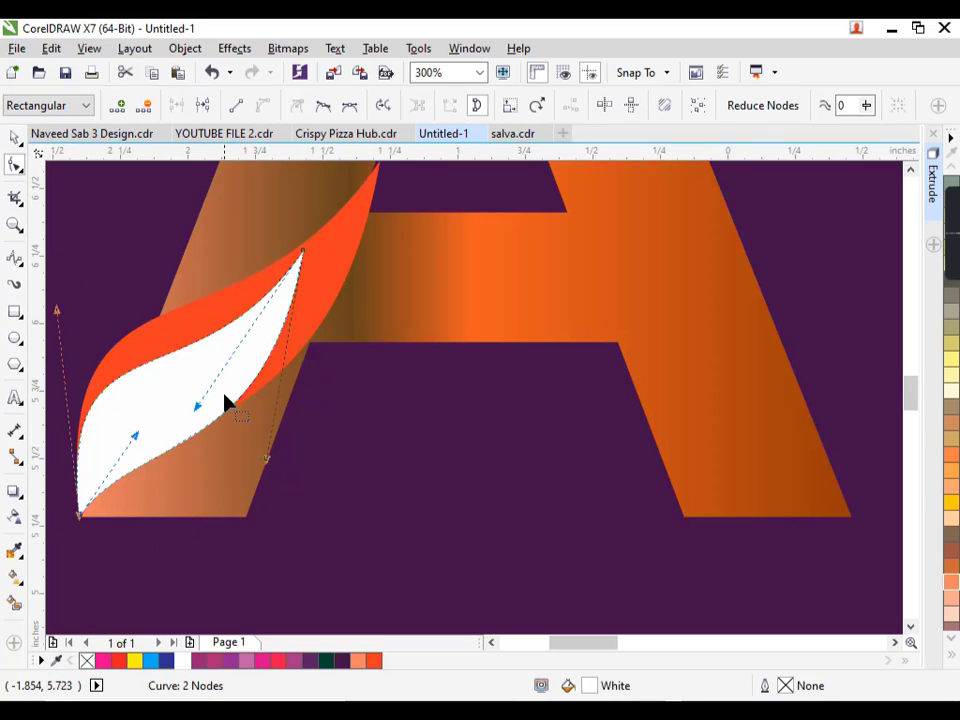
drag(303, 255, 346, 236)
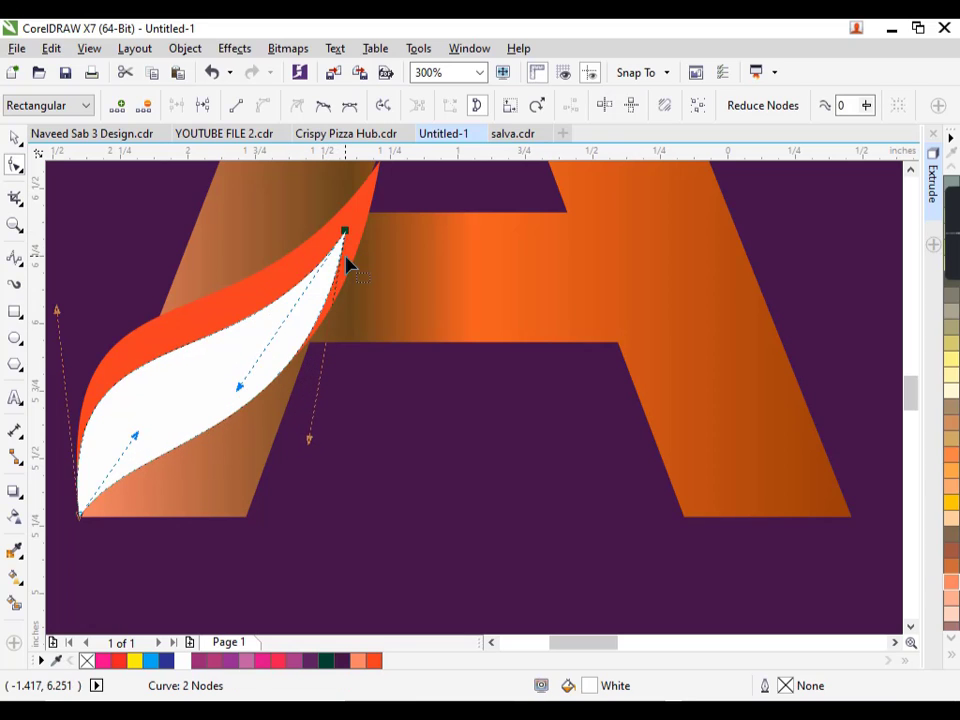
drag(58, 318, 80, 252)
drag(243, 391, 231, 377)
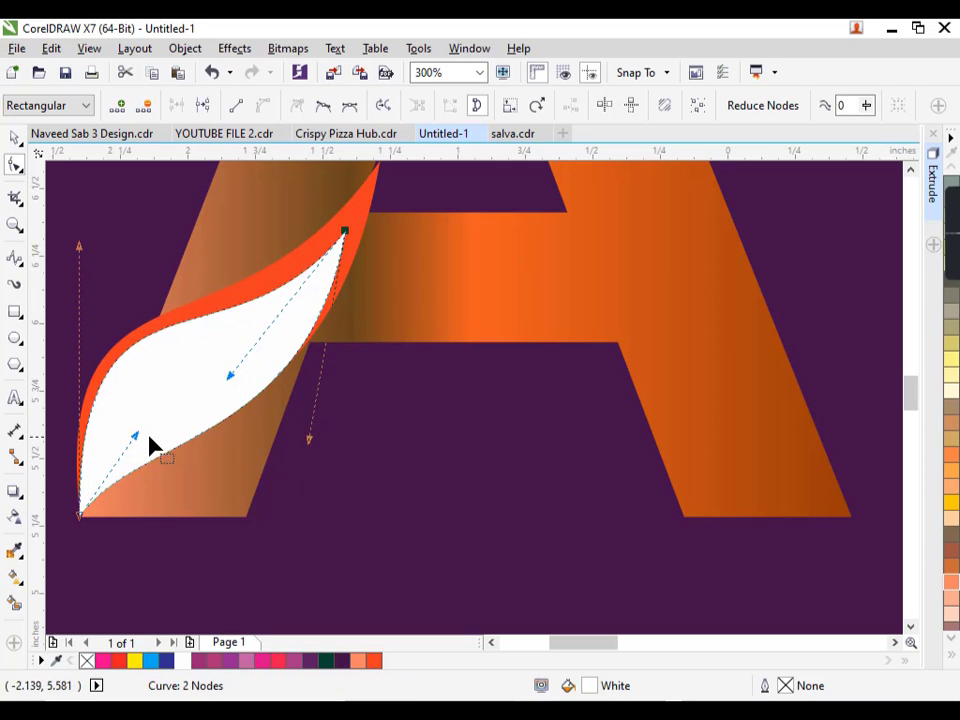
drag(133, 440, 148, 379)
mouse_move(309, 442)
mouse_down()
mouse_move(315, 450)
mouse_move(292, 438)
mouse_up()
drag(150, 379, 142, 373)
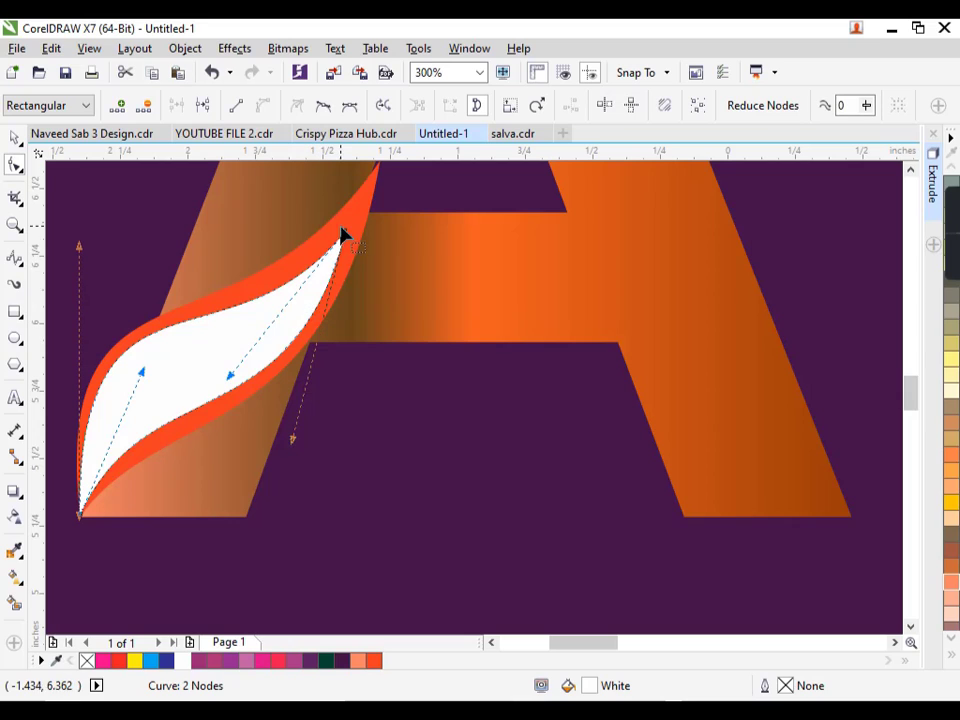
drag(341, 234, 356, 219)
key(space)
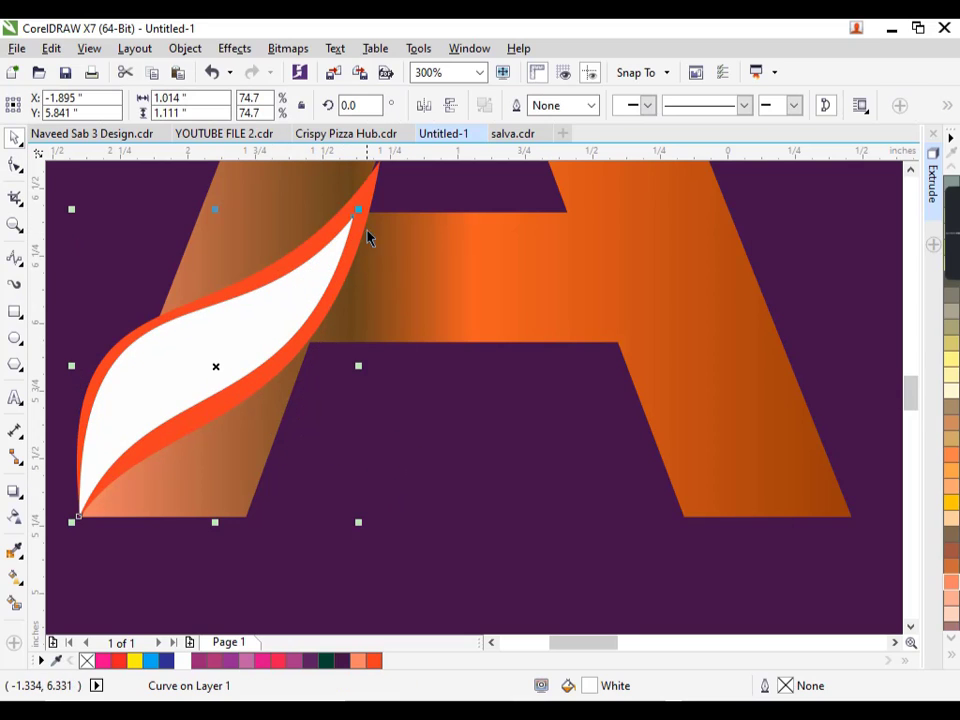
Step: Make a copy of the white leaf scaled to 67.7% from its lower-left corner and start a fountain fill on it
drag(358, 208, 333, 237)
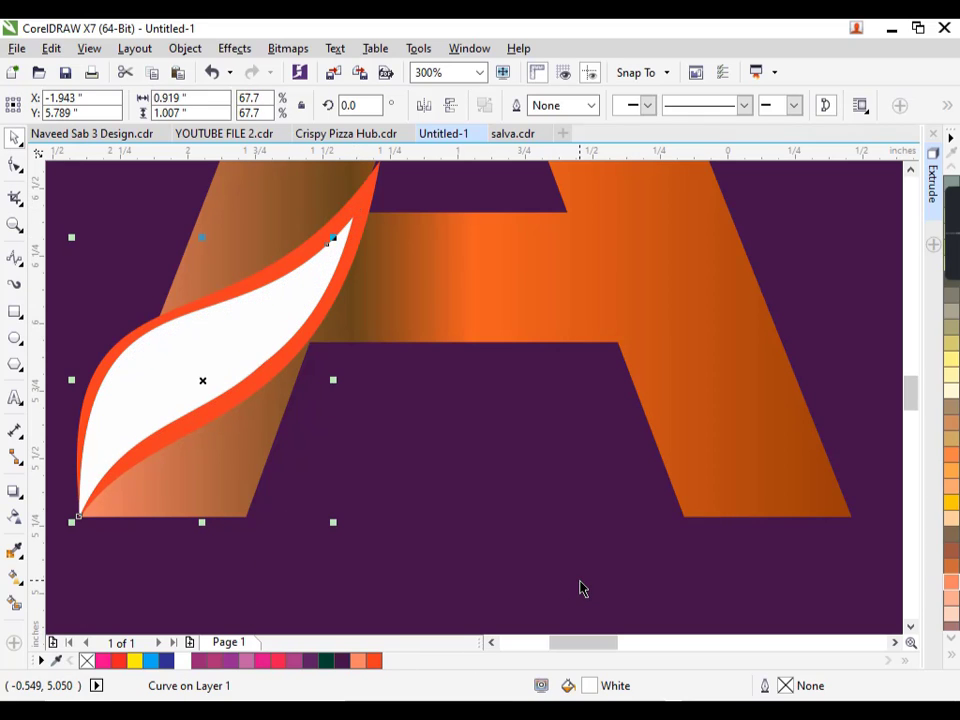
key(F11)
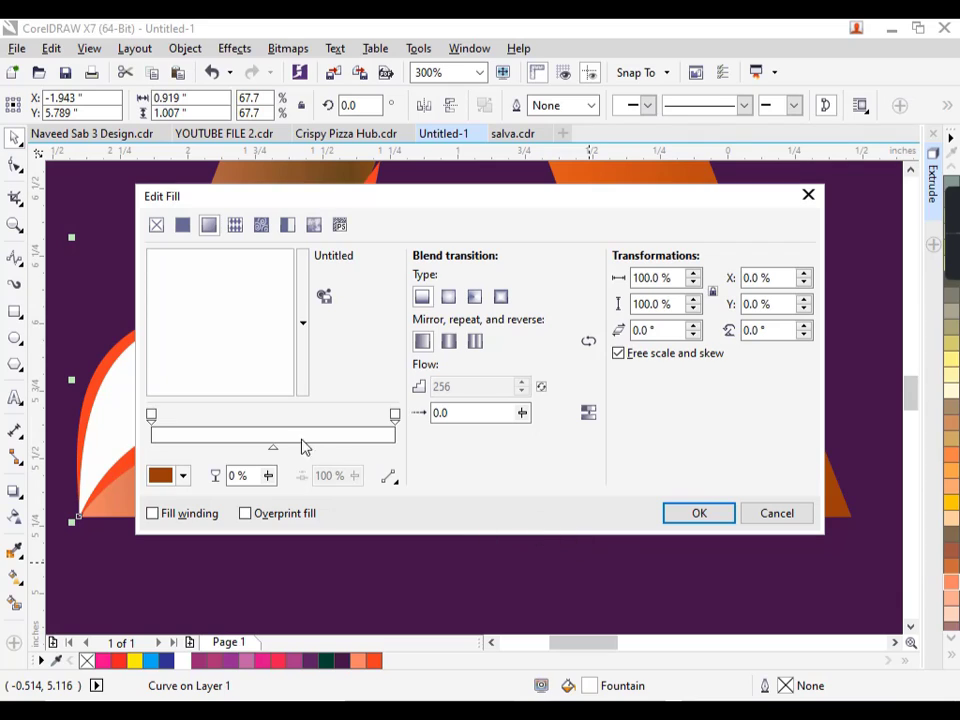
click(160, 476)
click(257, 391)
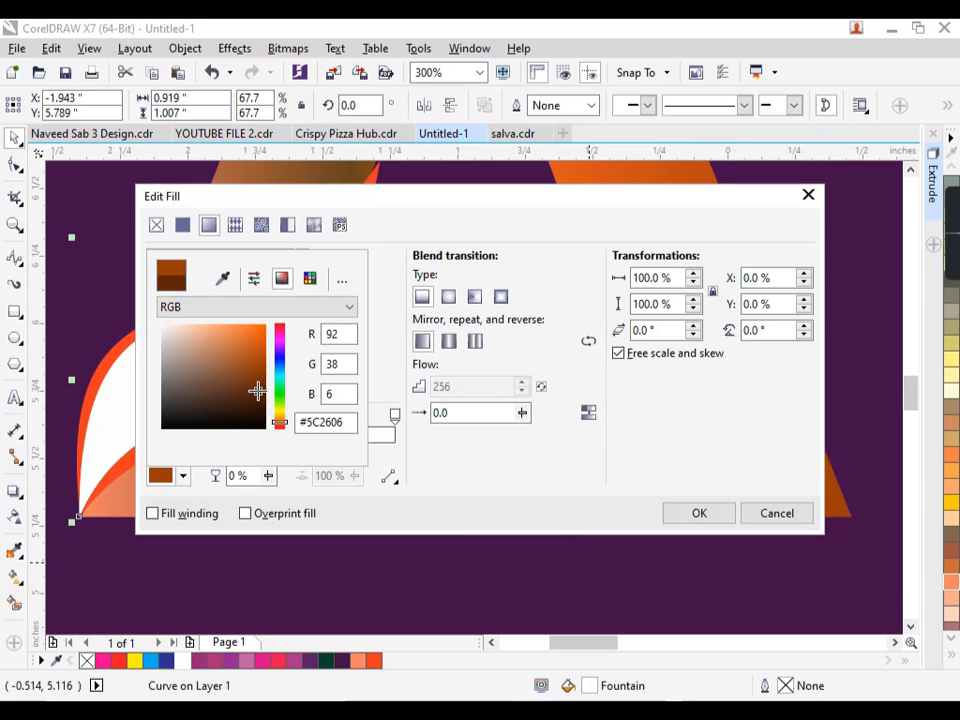
drag(257, 391, 256, 377)
click(723, 511)
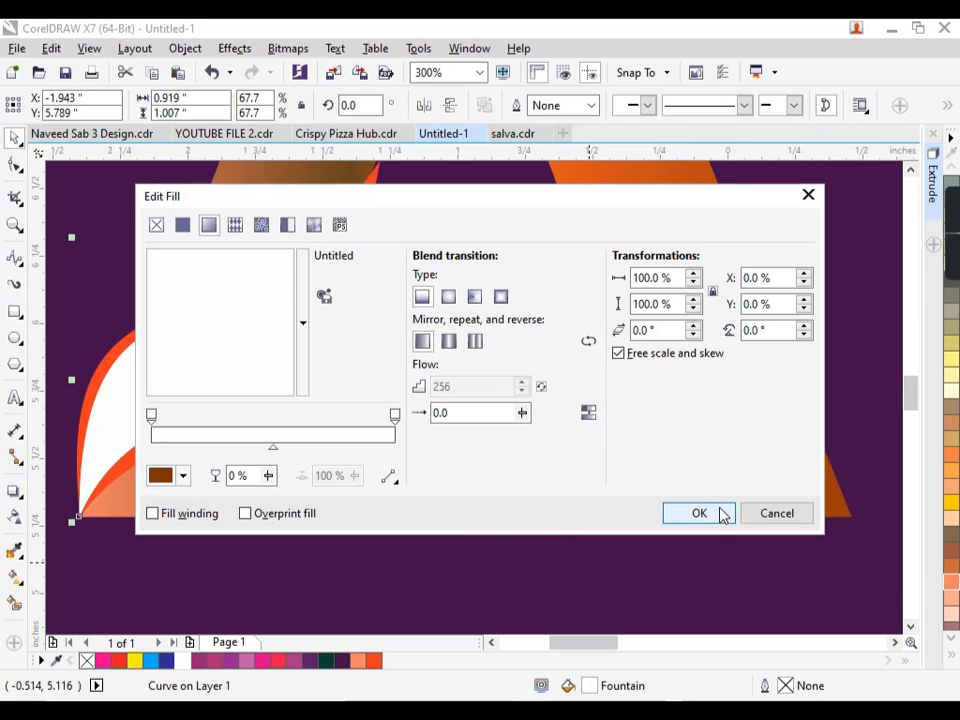
Step: Set the inner leaf's fountain fill from red C15 M100 Y100 K9 at the start to orange C2 M80 Y100 K0 at the end
click(152, 415)
click(160, 476)
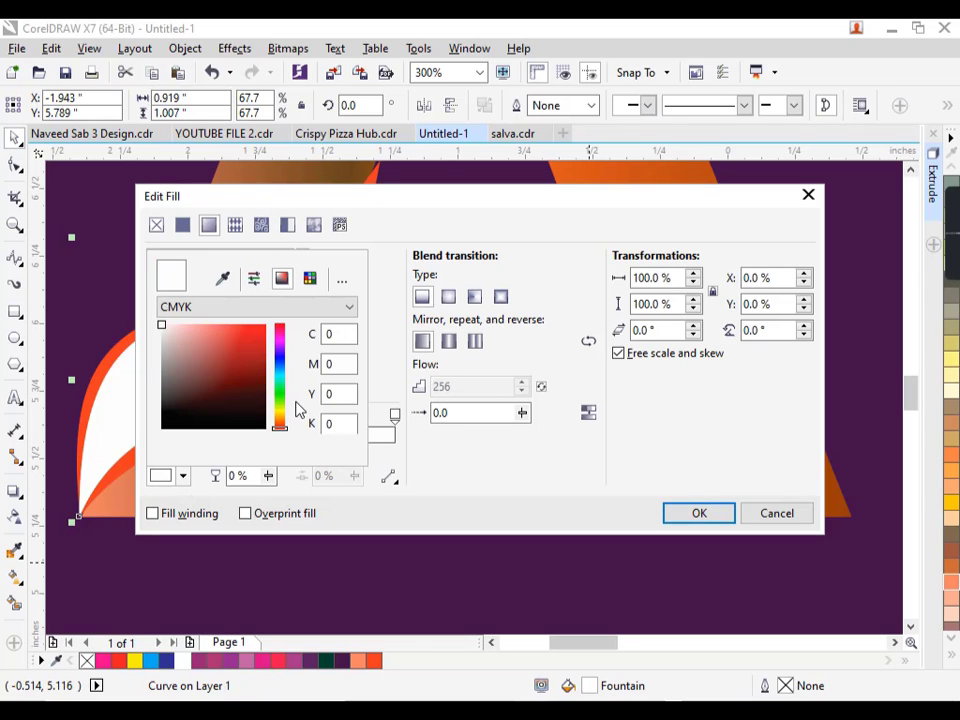
click(256, 356)
drag(257, 362, 257, 348)
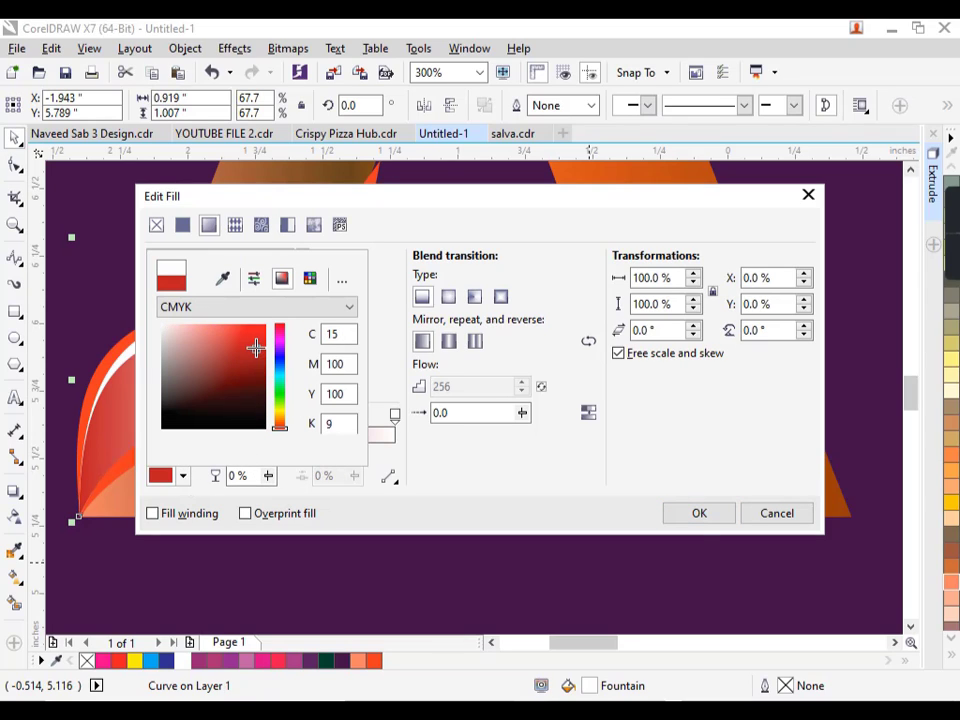
click(692, 515)
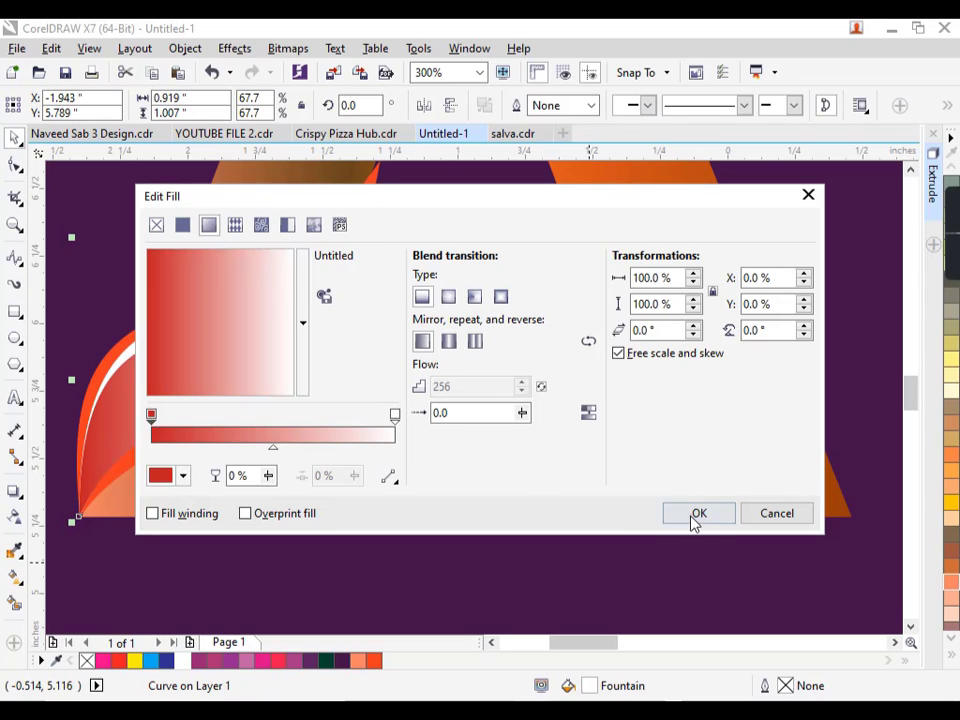
click(395, 416)
click(182, 476)
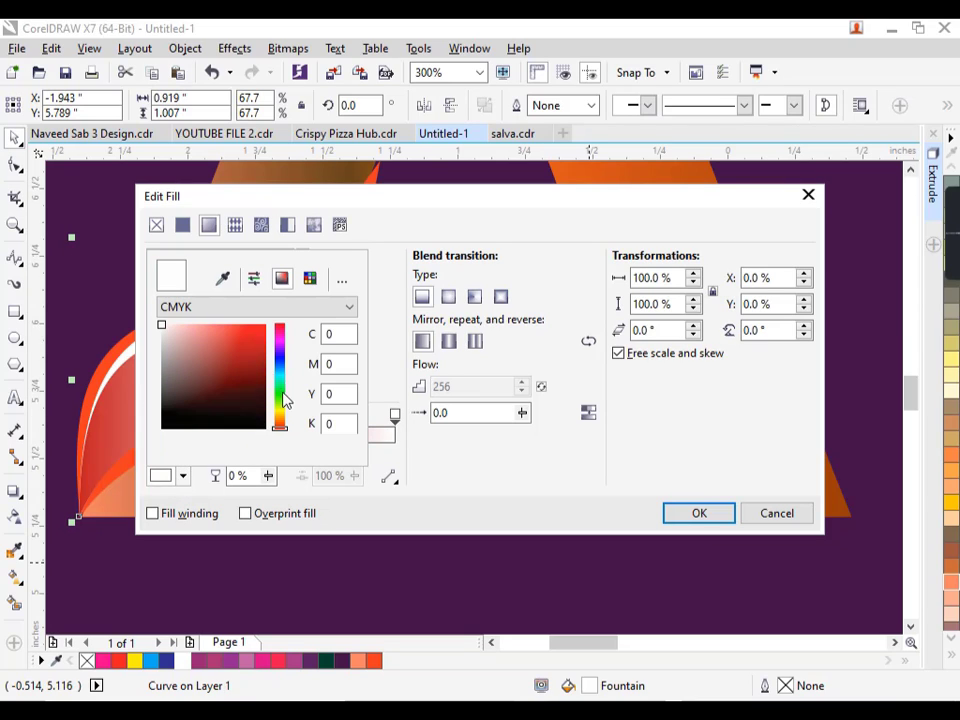
click(281, 422)
click(264, 338)
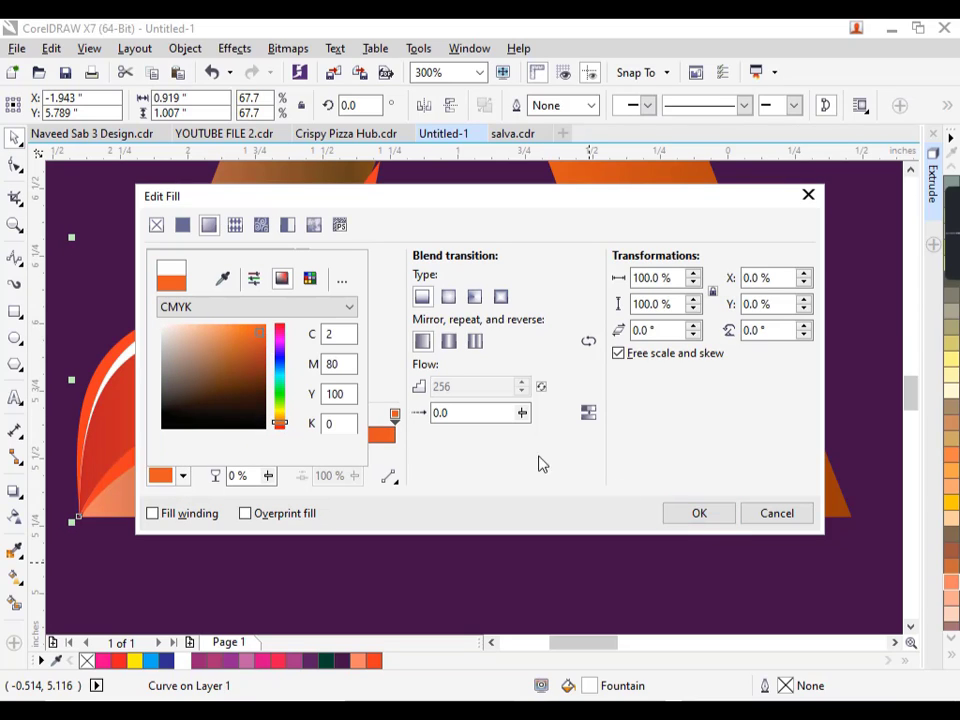
click(716, 520)
Step: Add a colour stop at 51% of the inner leaf's fountain fill, colour it C16 M68 Y62 K2, and apply the fill
double_click(275, 436)
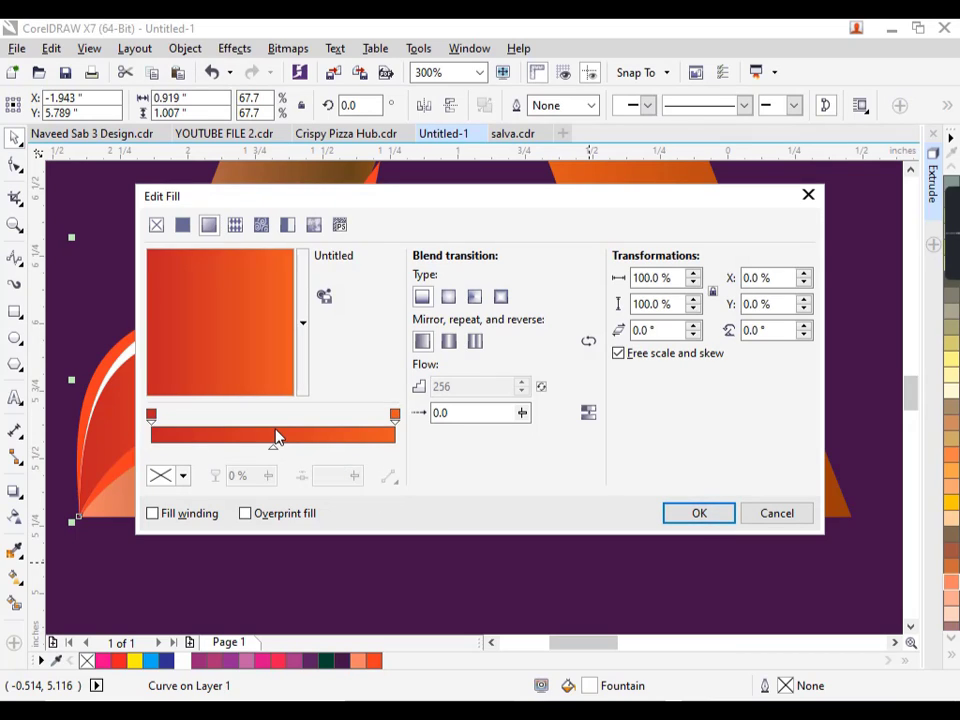
click(228, 462)
click(274, 415)
click(183, 476)
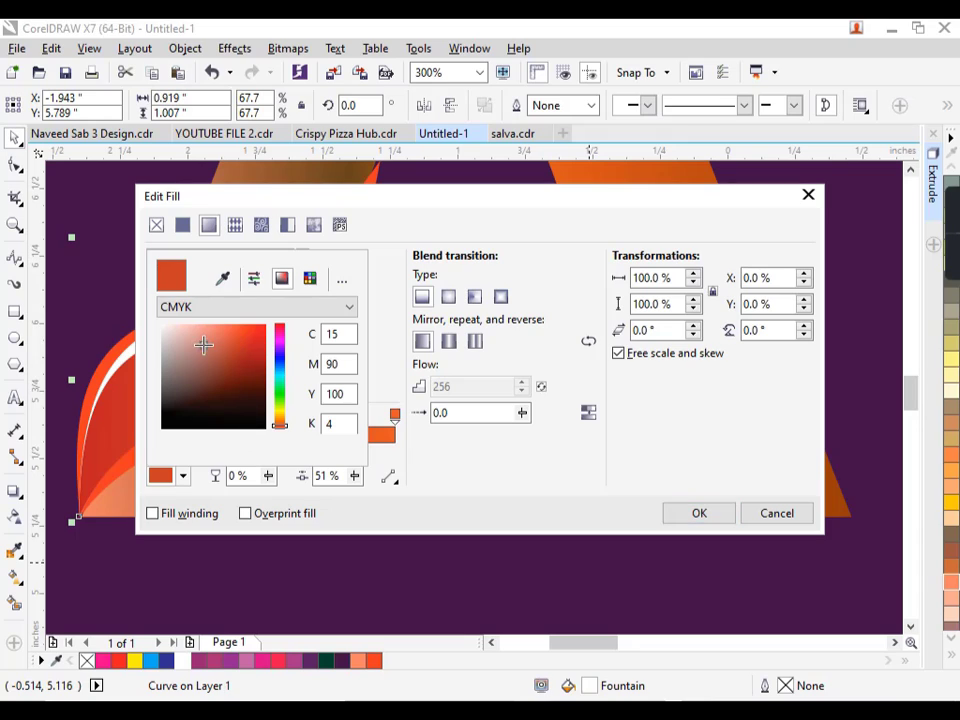
drag(203, 344, 214, 345)
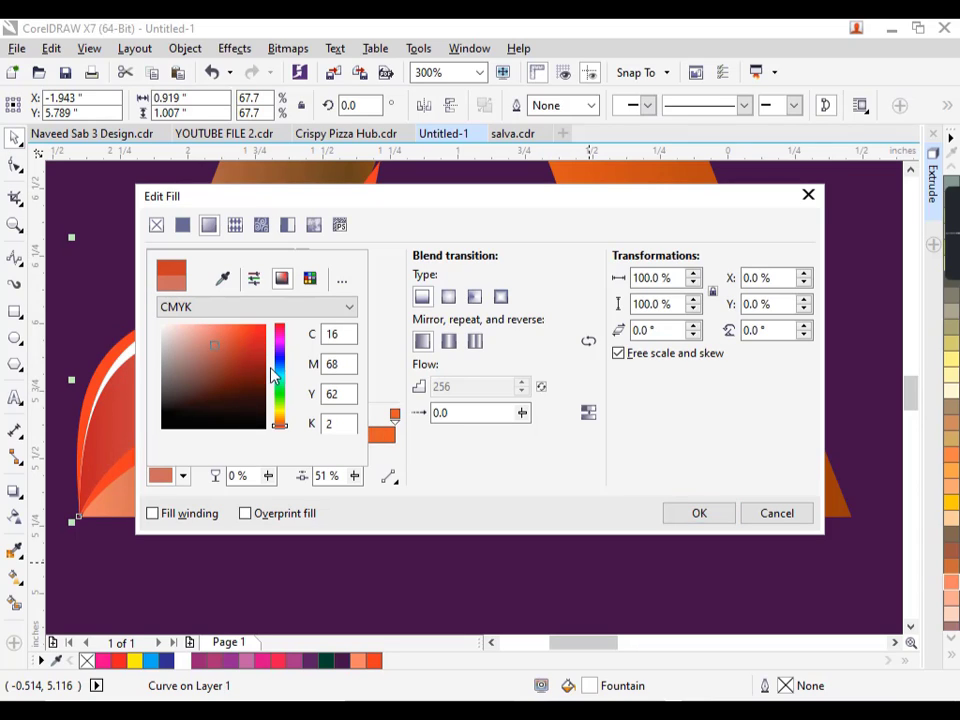
click(700, 514)
click(704, 516)
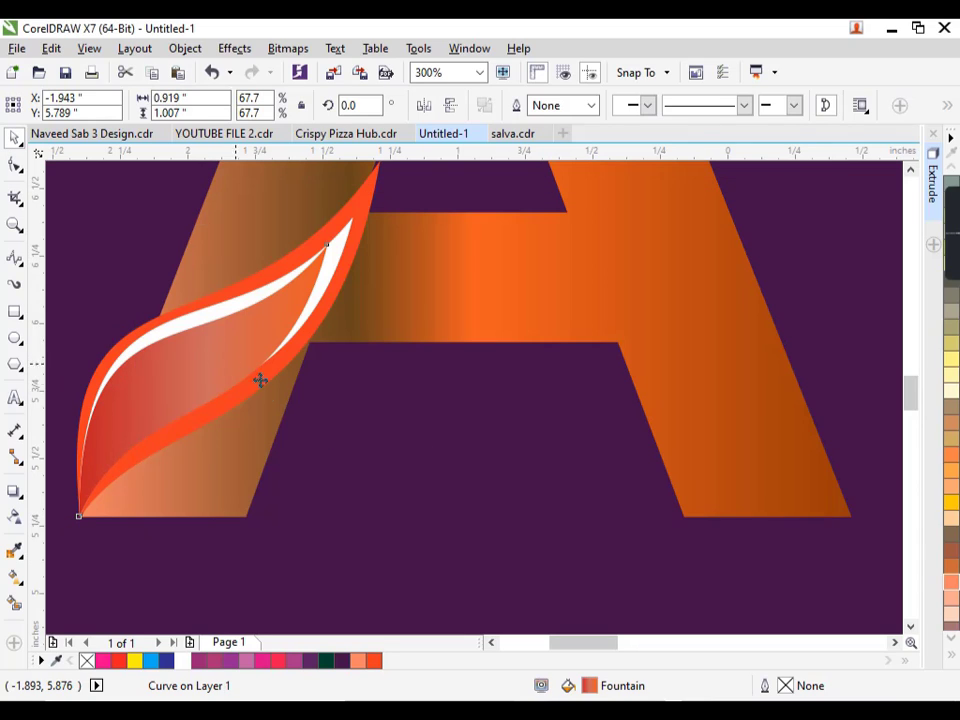
Step: Recolour the 51% stop of the inner leaf's fountain fill to dark red-brown C29 M91 Y100 K33
key(F11)
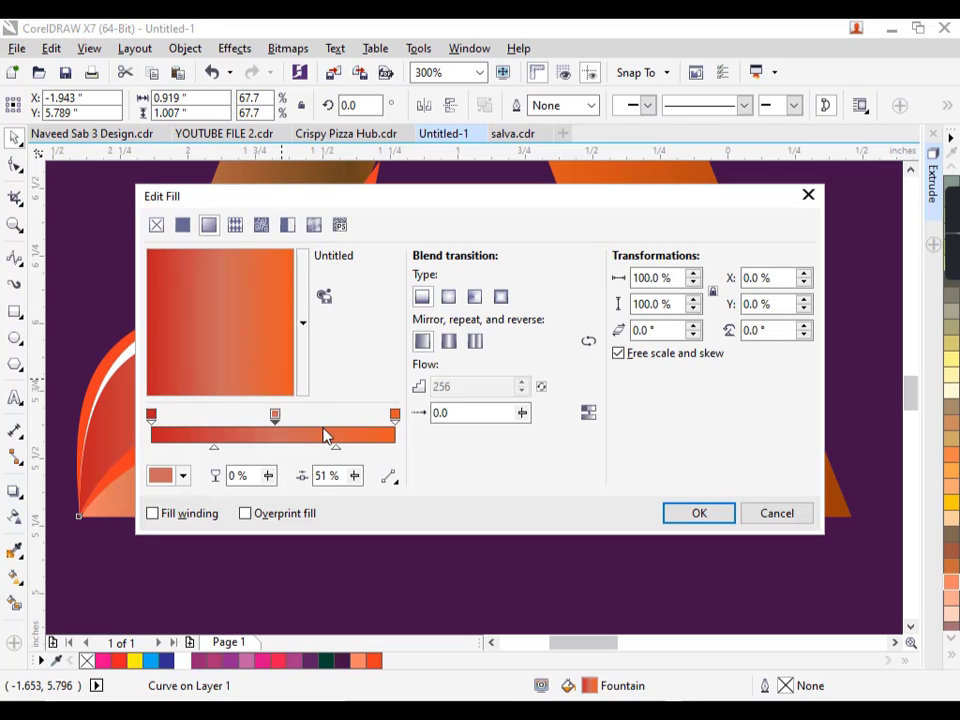
click(183, 476)
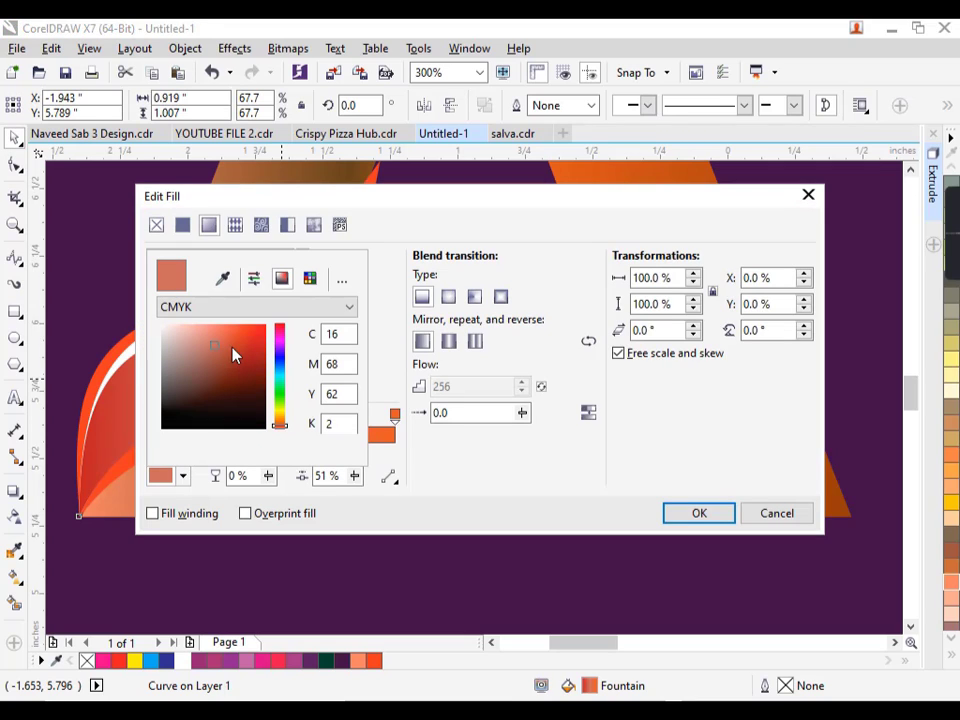
mouse_move(233, 354)
mouse_down()
mouse_move(233, 343)
mouse_move(228, 372)
mouse_up()
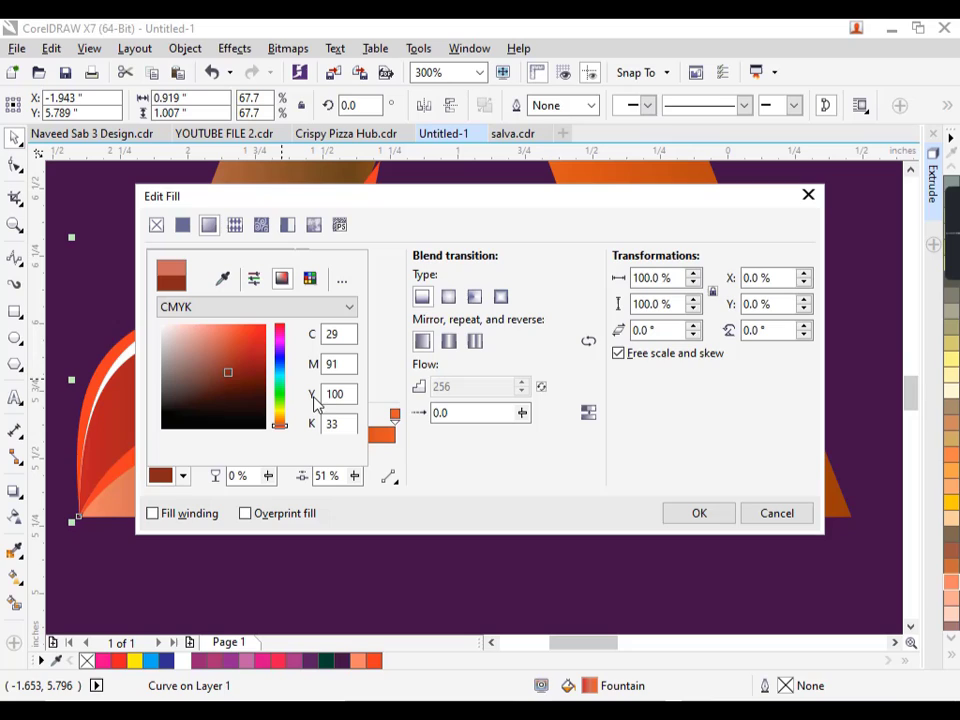
click(707, 517)
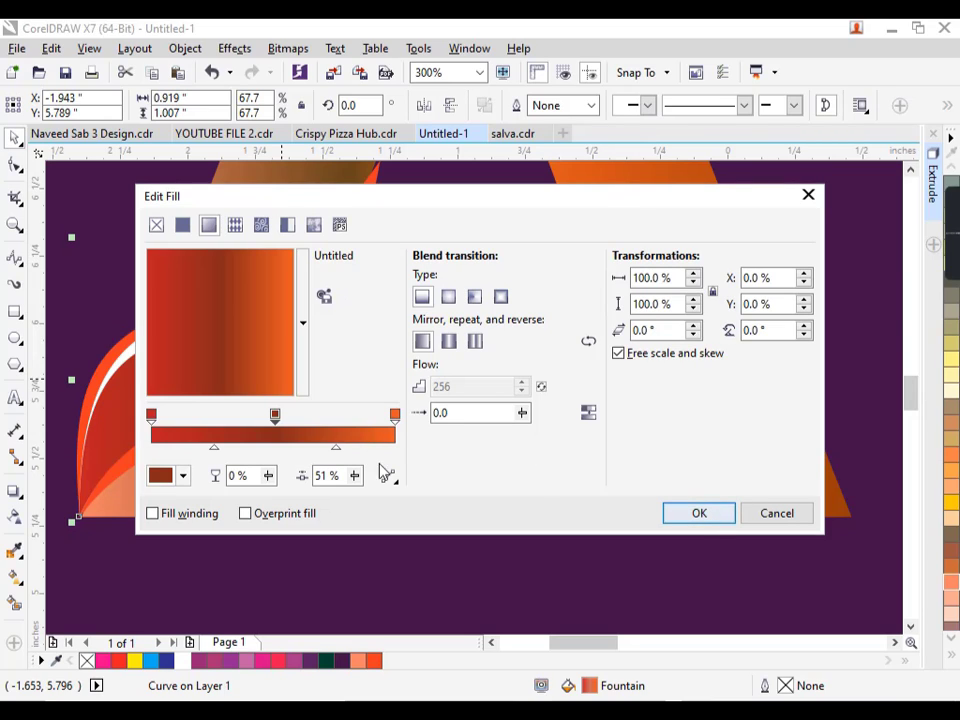
Step: Add a salmon C4 M61 Y58 K0 stop at 76% and apply the fountain fill to the inner leaf
double_click(336, 434)
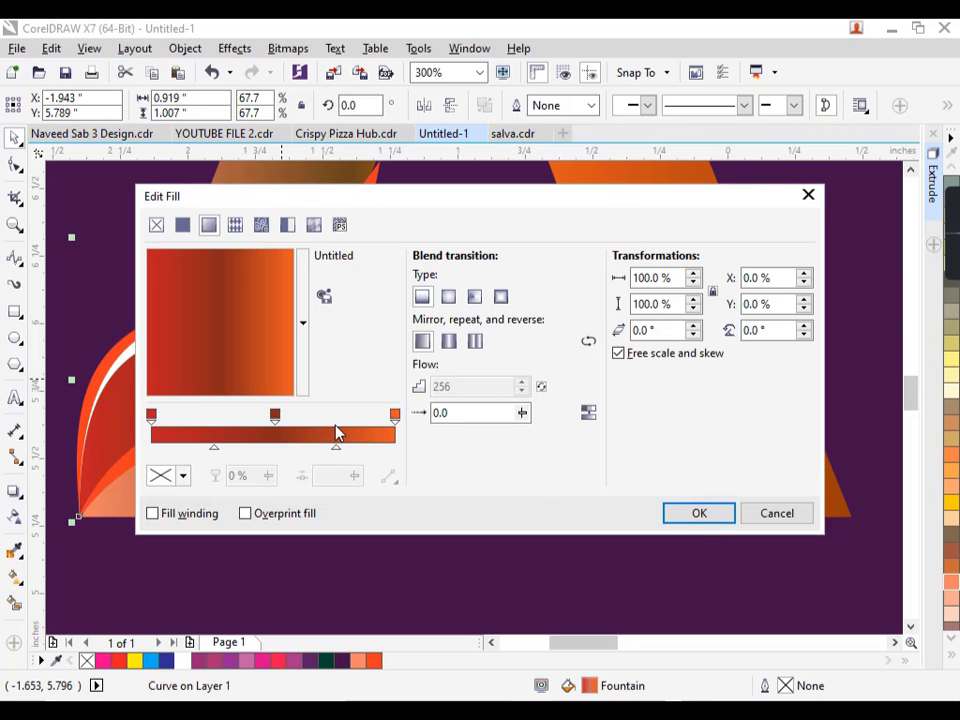
click(183, 476)
click(217, 333)
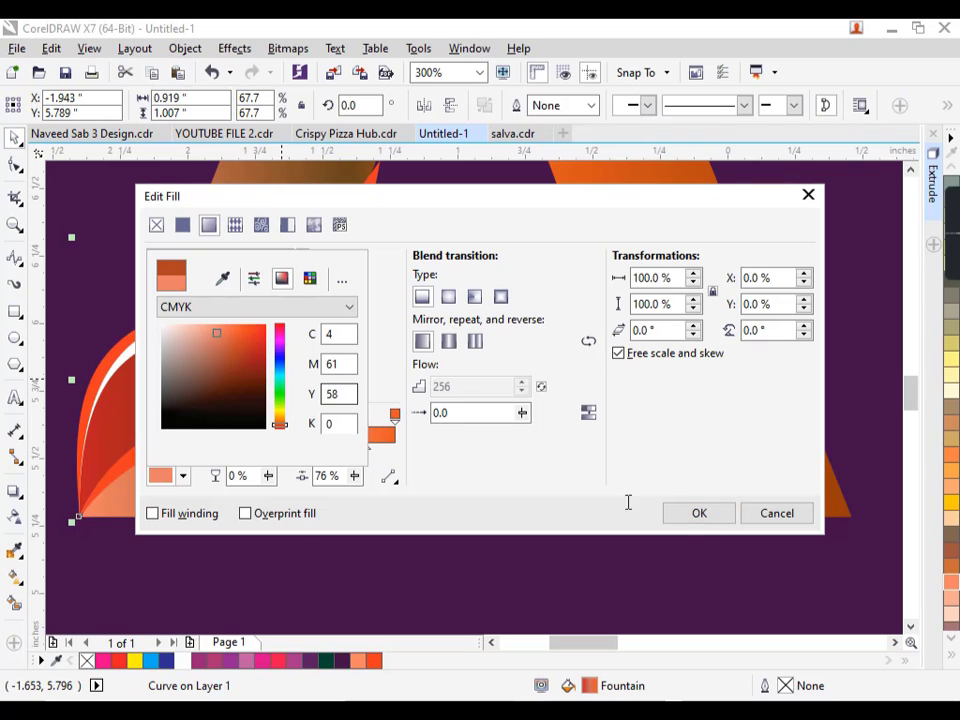
click(690, 517)
click(690, 517)
Step: Add a light coral stop at 25% of the inner leaf's fountain fill and apply it
click(143, 396)
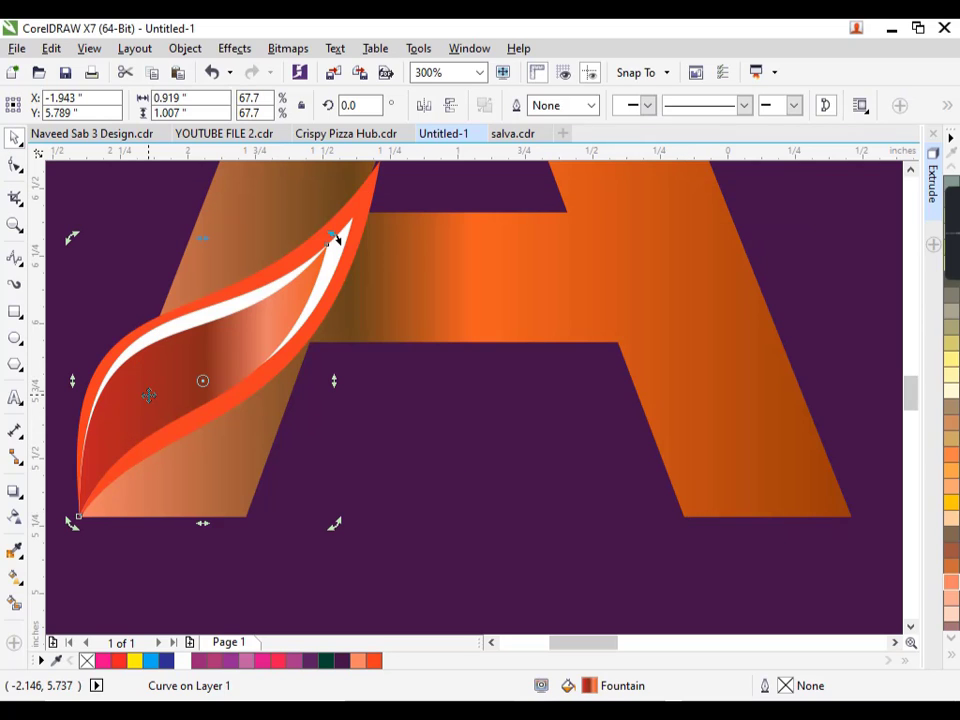
key(F11)
click(213, 432)
double_click(213, 432)
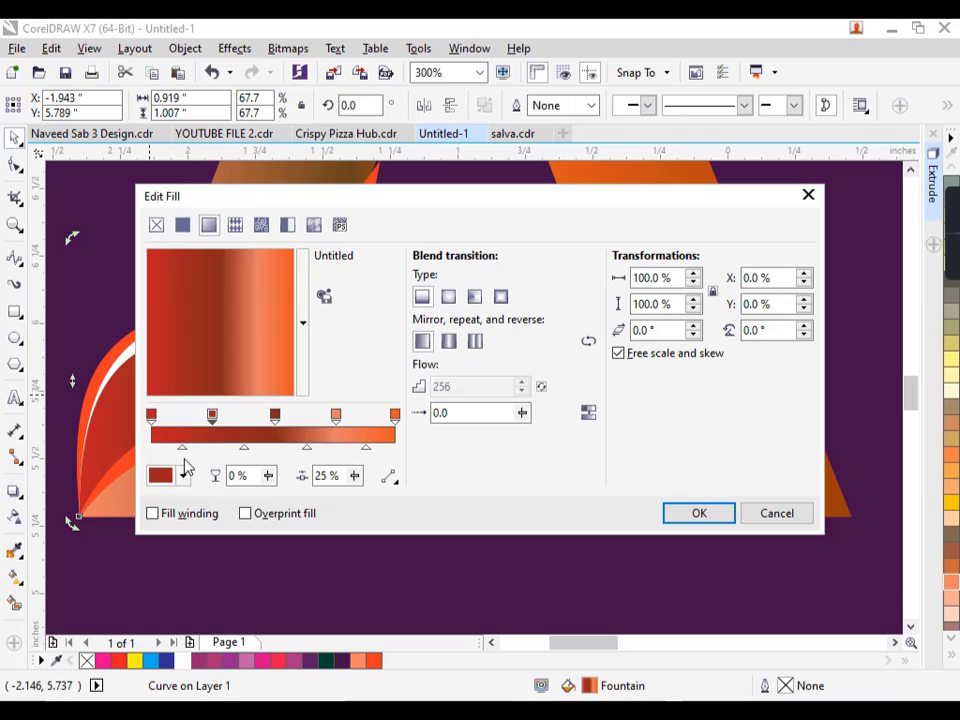
click(183, 476)
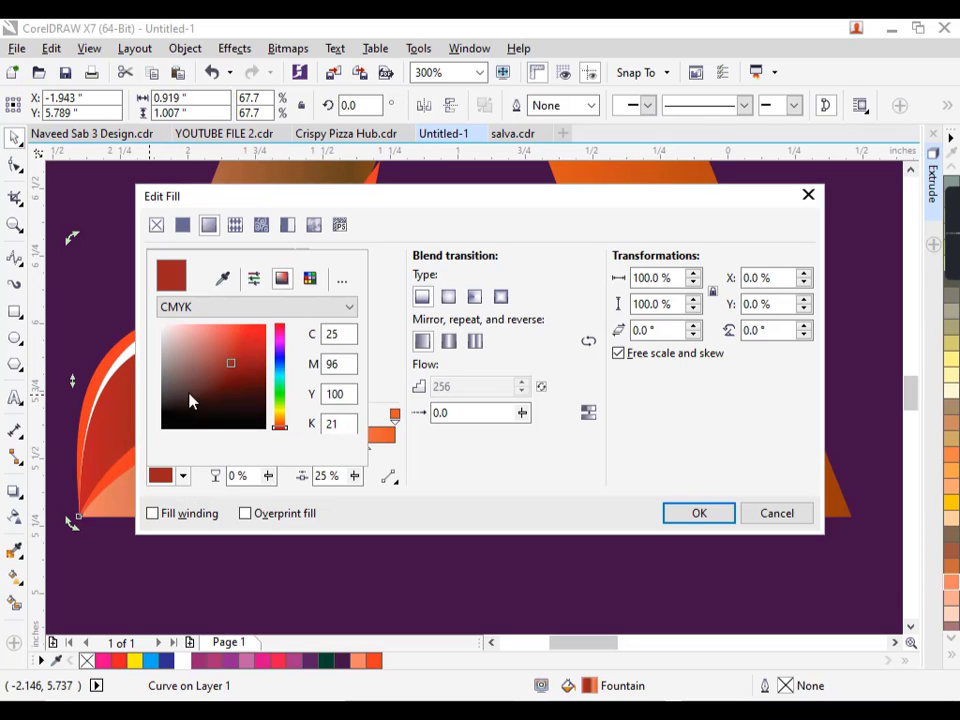
click(208, 335)
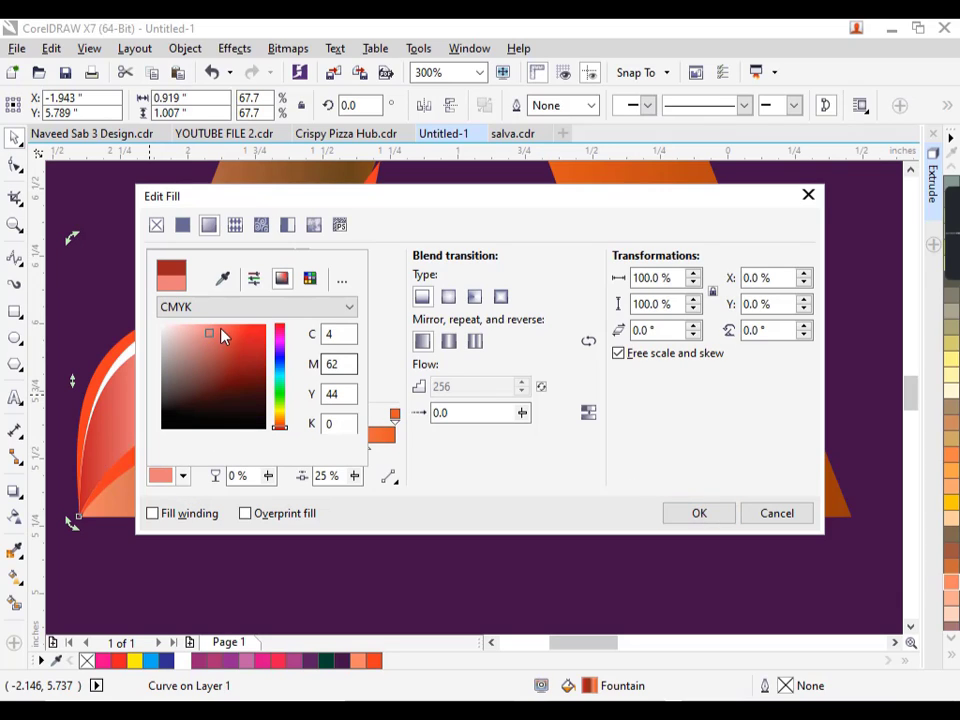
mouse_move(222, 337)
mouse_down()
mouse_move(212, 334)
mouse_move(217, 342)
mouse_up()
click(705, 512)
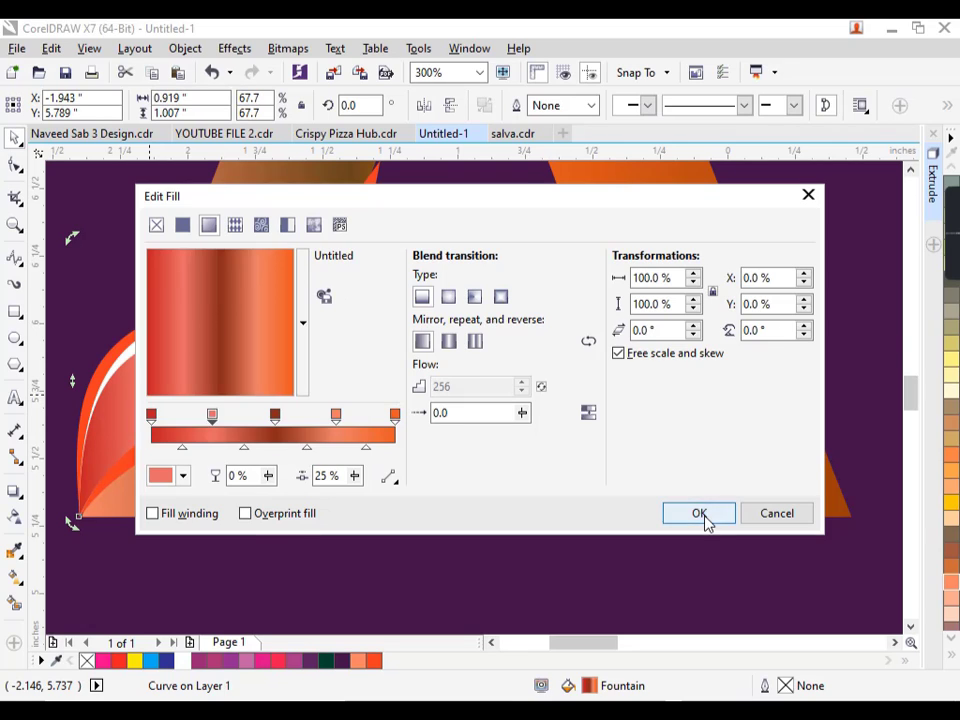
click(705, 514)
Step: Raise the lower curve's handle at the inner gradient leaf's base so a thin white band appears along its lower edge
scroll(505, 452, down, 2)
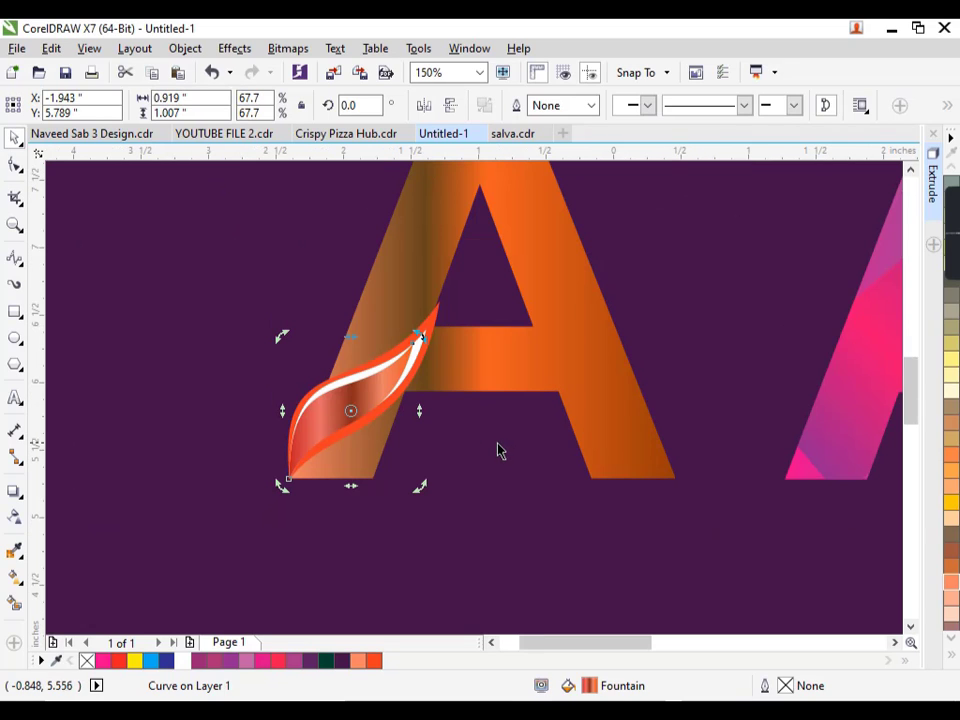
click(307, 473)
scroll(339, 411, up, 1)
click(343, 413)
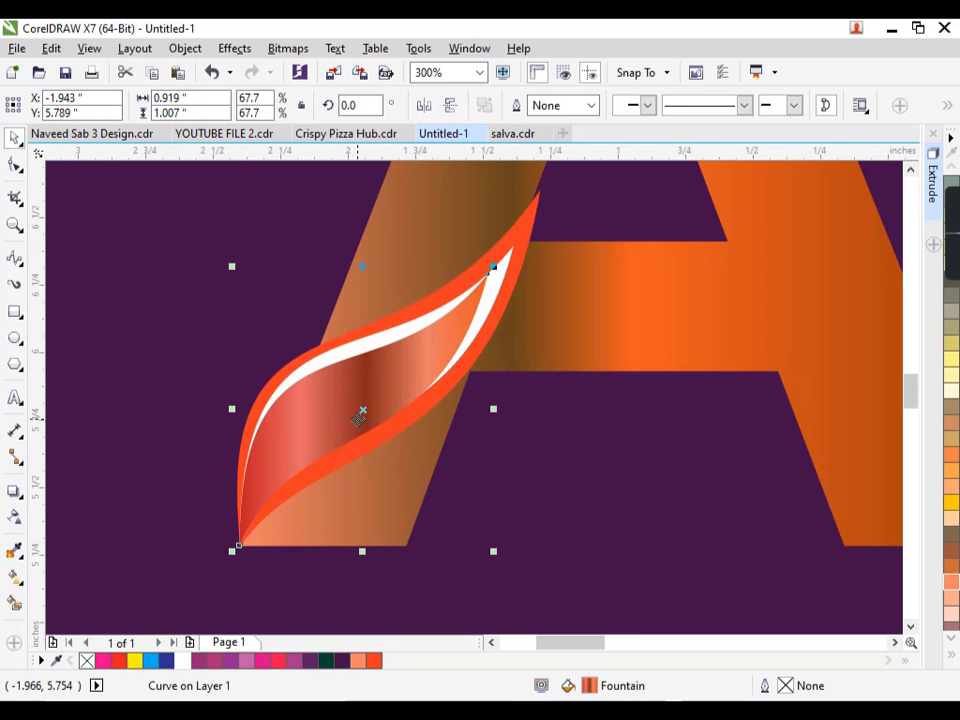
click(14, 163)
drag(158, 449, 278, 565)
drag(300, 426, 300, 390)
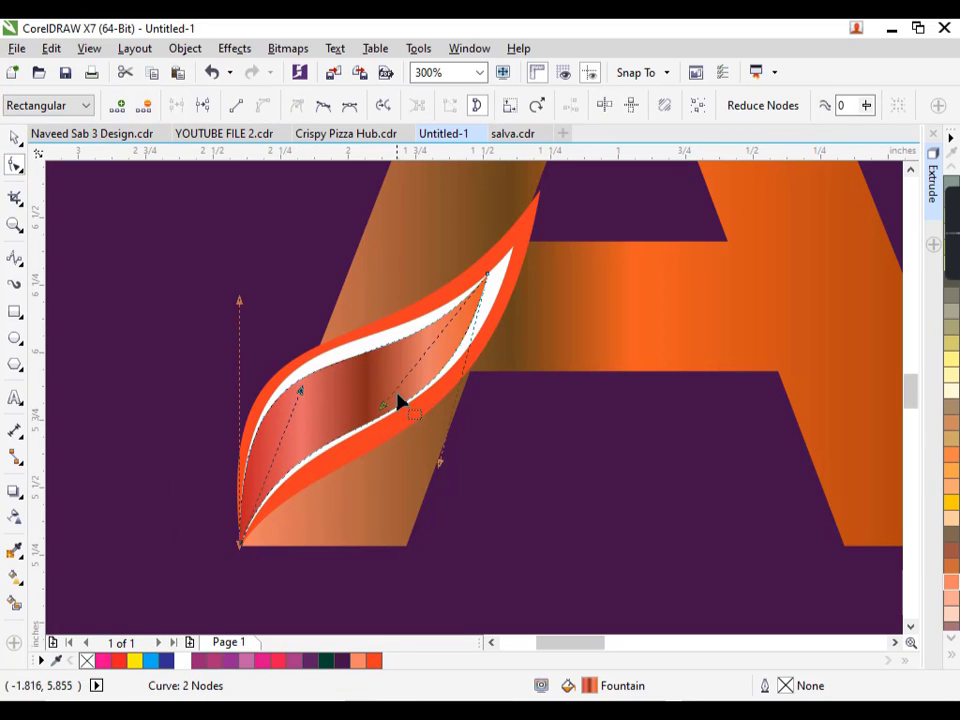
Step: Extend the inner leaf's tip slightly and fine-tune its handles so the white border stays thin and continuous around it
drag(489, 279, 495, 276)
drag(240, 302, 244, 292)
drag(395, 413, 394, 411)
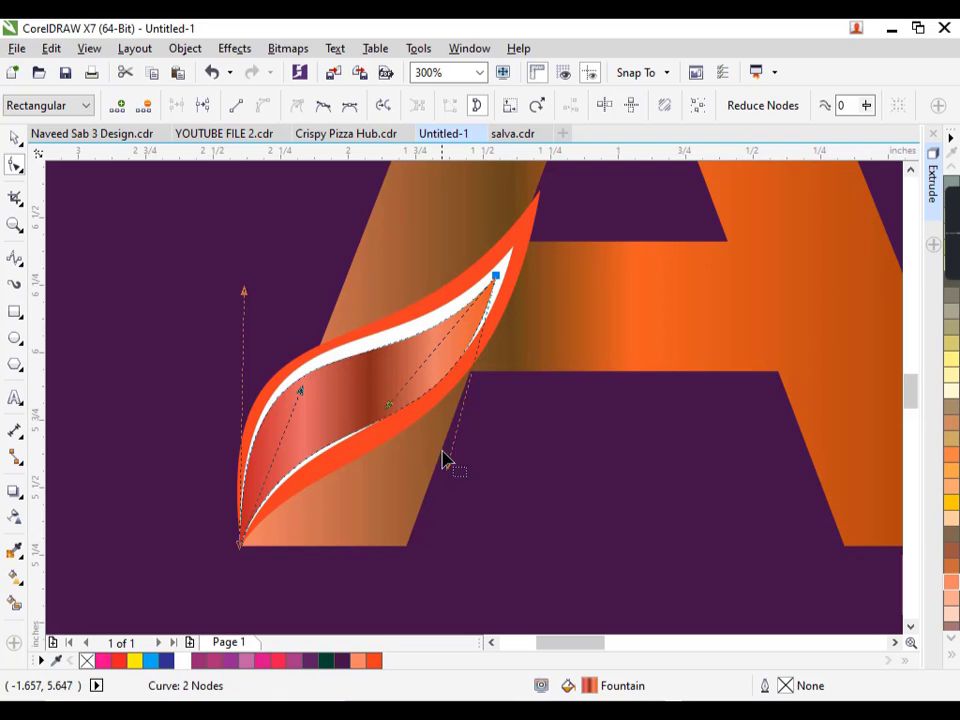
drag(448, 465, 430, 460)
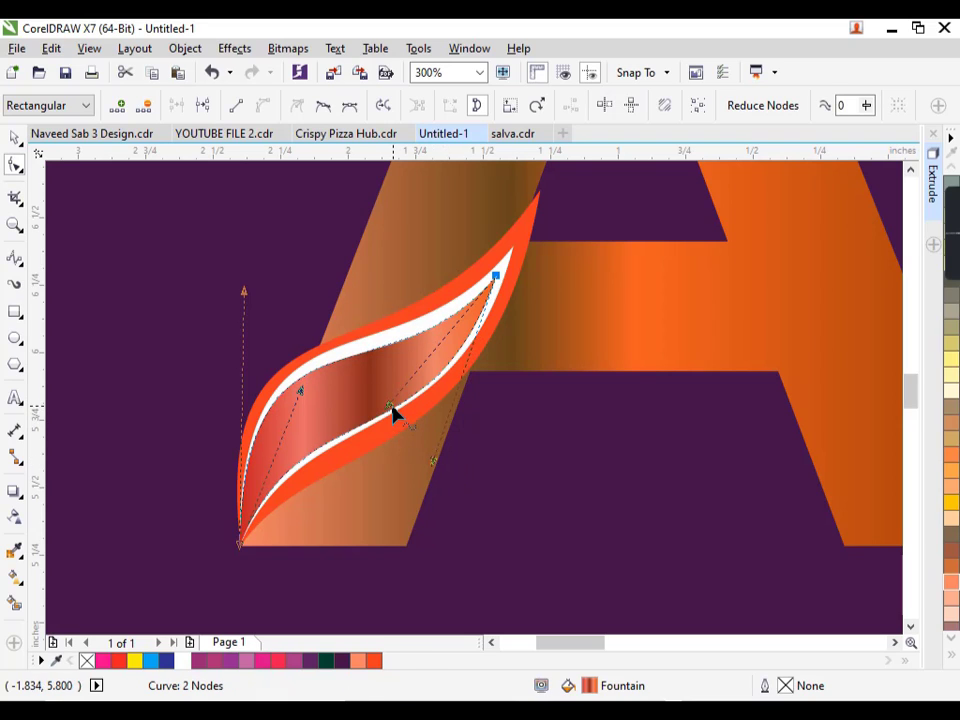
drag(395, 413, 388, 411)
key(space)
scroll(388, 411, down, 1)
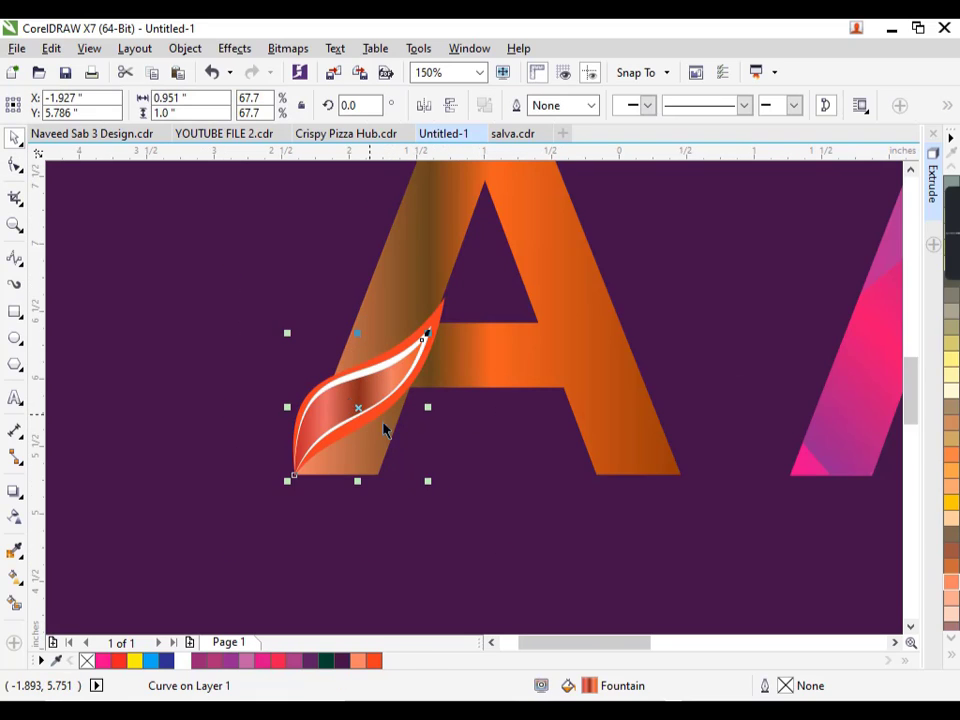
Step: Select the three leaf shapes on the orange A together and enlarge them proportionally to about 1.85 by 2.17 in
scroll(385, 430, down, 1)
drag(114, 362, 481, 482)
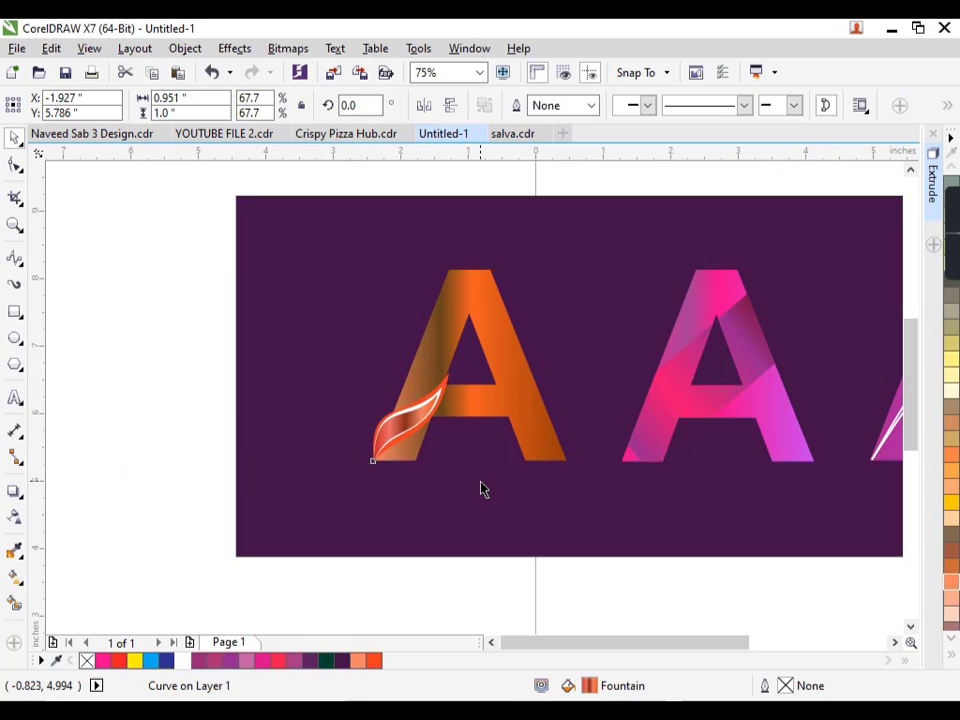
drag(454, 365, 514, 318)
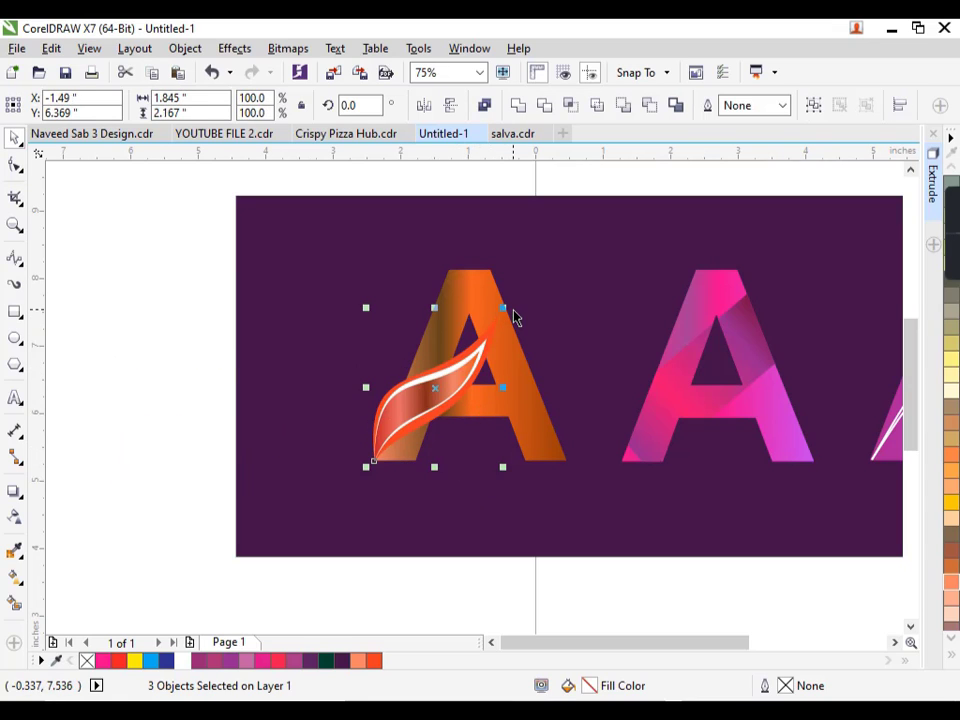
click(205, 405)
scroll(538, 392, up, 1)
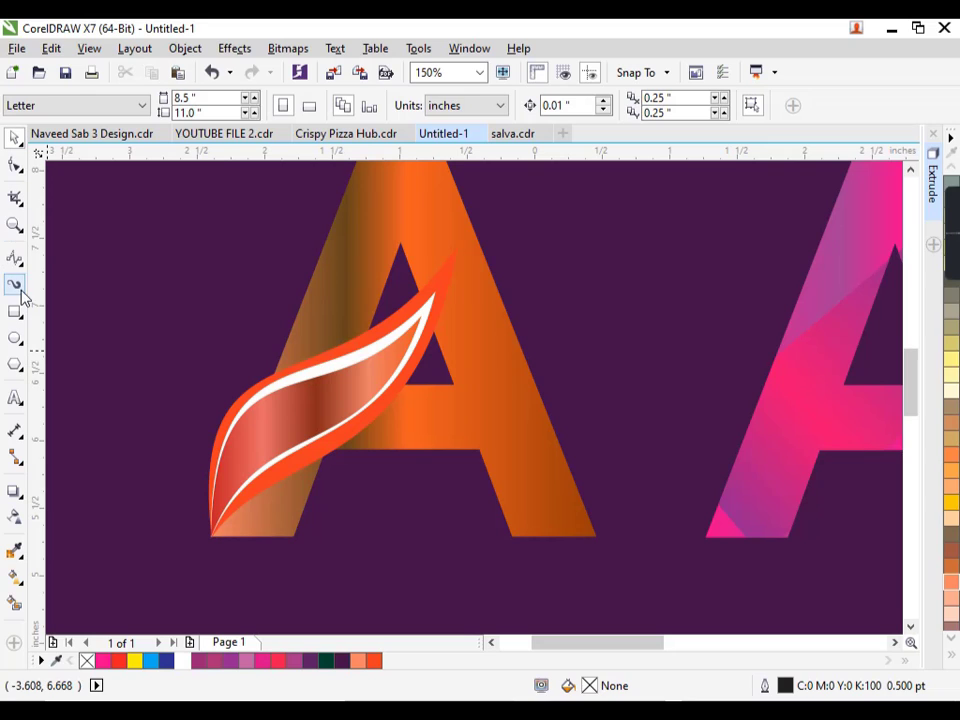
click(15, 260)
scroll(224, 532, up, 2)
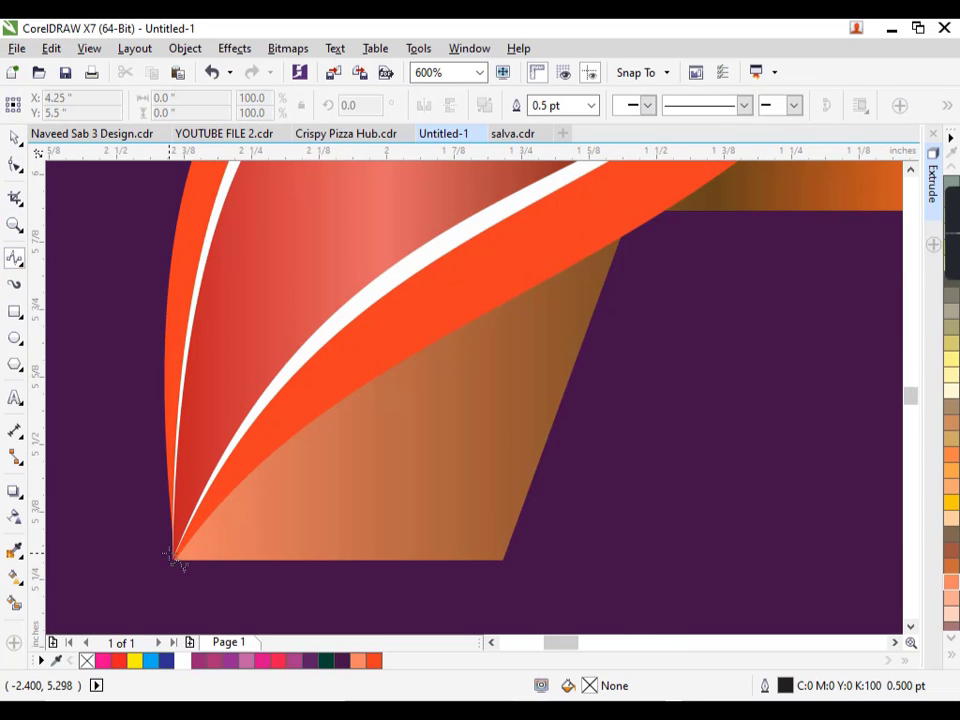
click(175, 555)
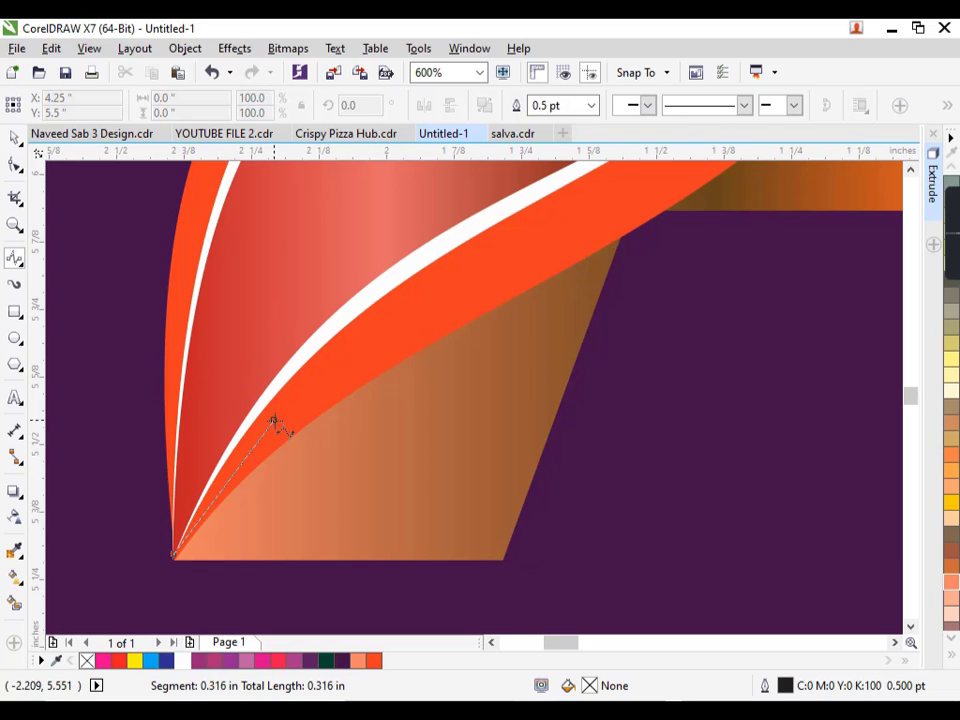
click(281, 436)
click(285, 464)
click(285, 450)
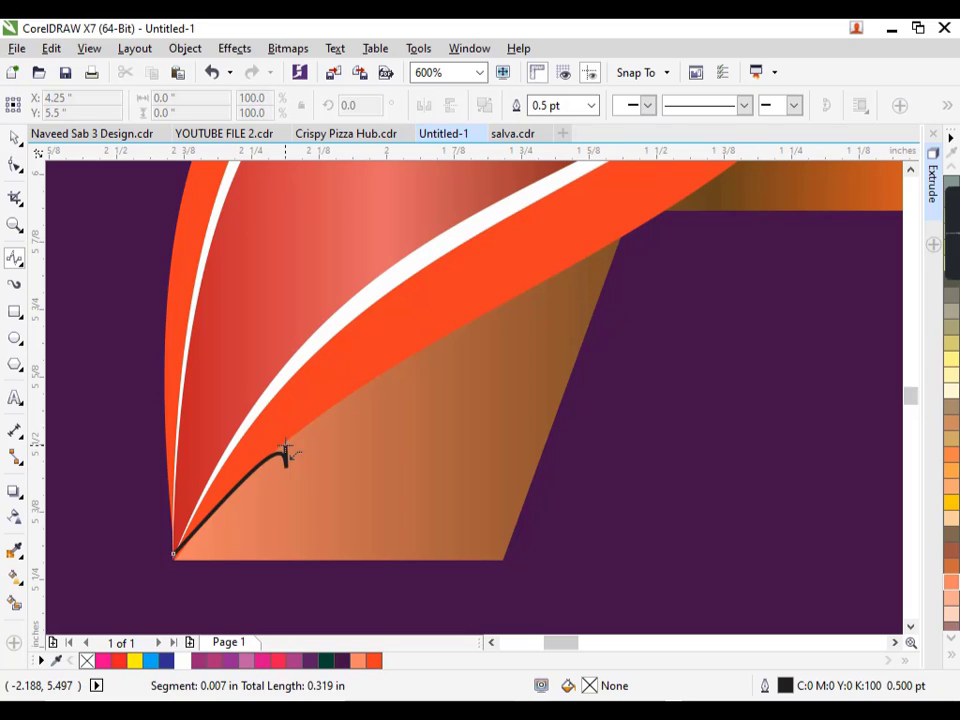
double_click(298, 470)
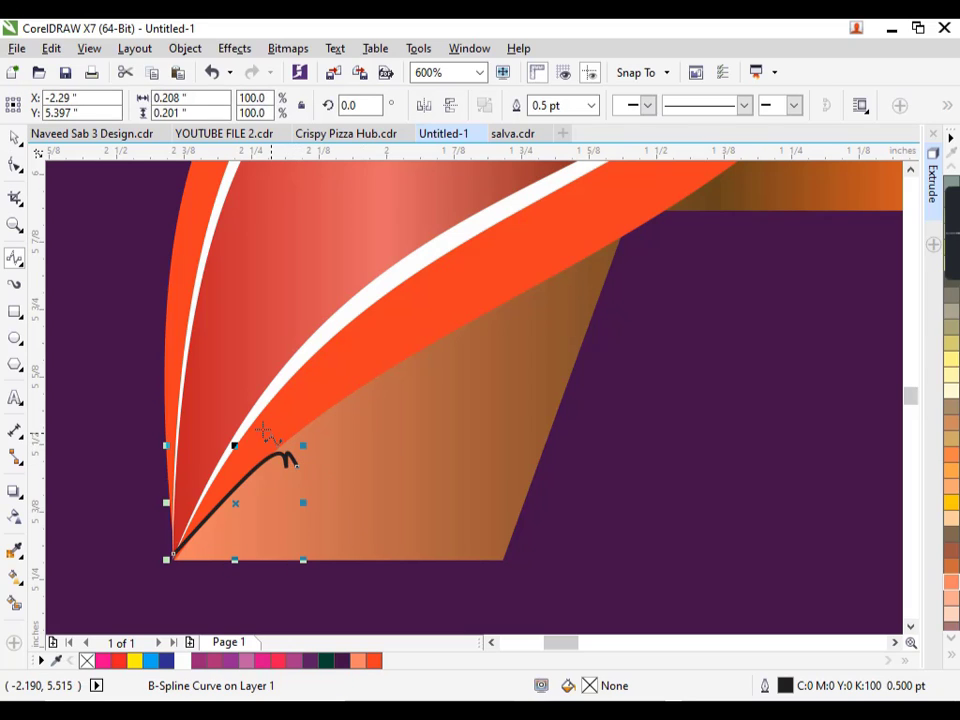
click(14, 138)
key(Delete)
scroll(385, 528, down, 1)
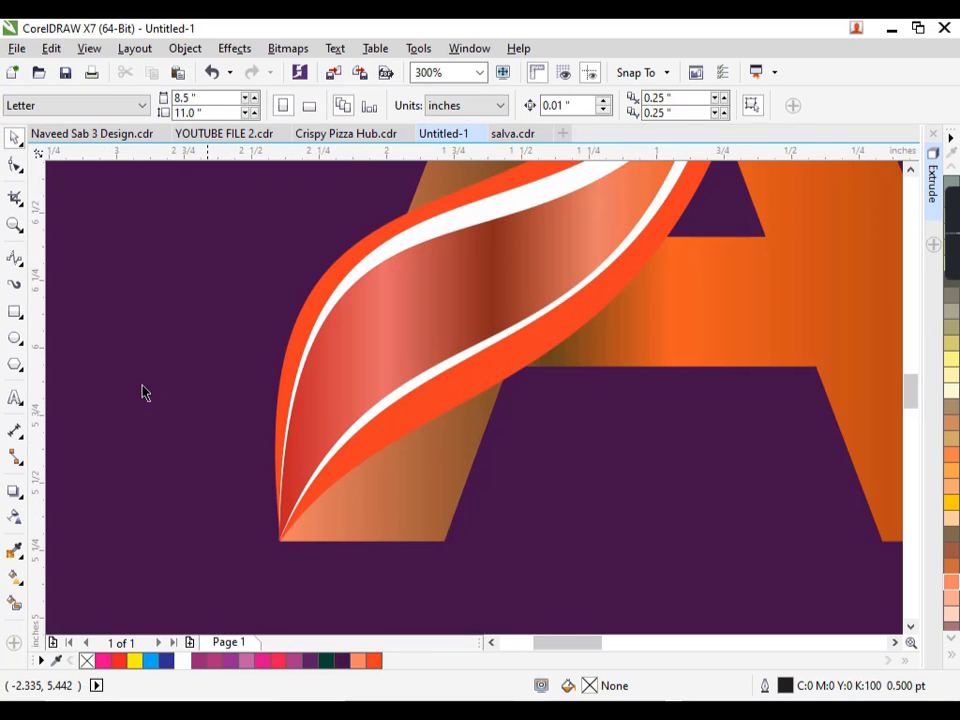
click(14, 257)
scroll(176, 540, down, 1)
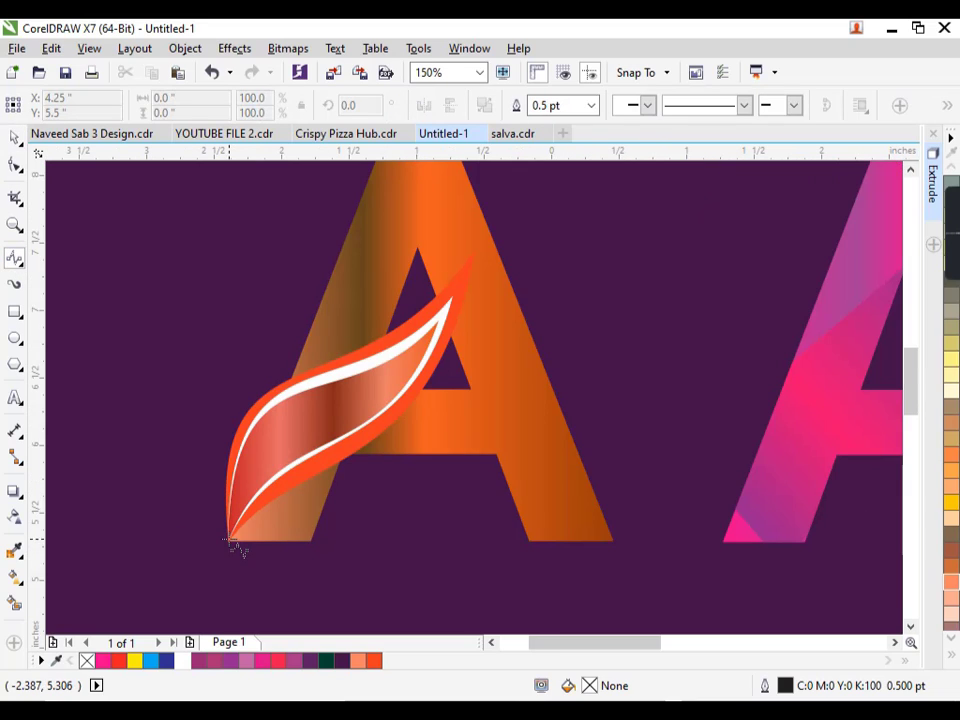
click(230, 539)
click(440, 321)
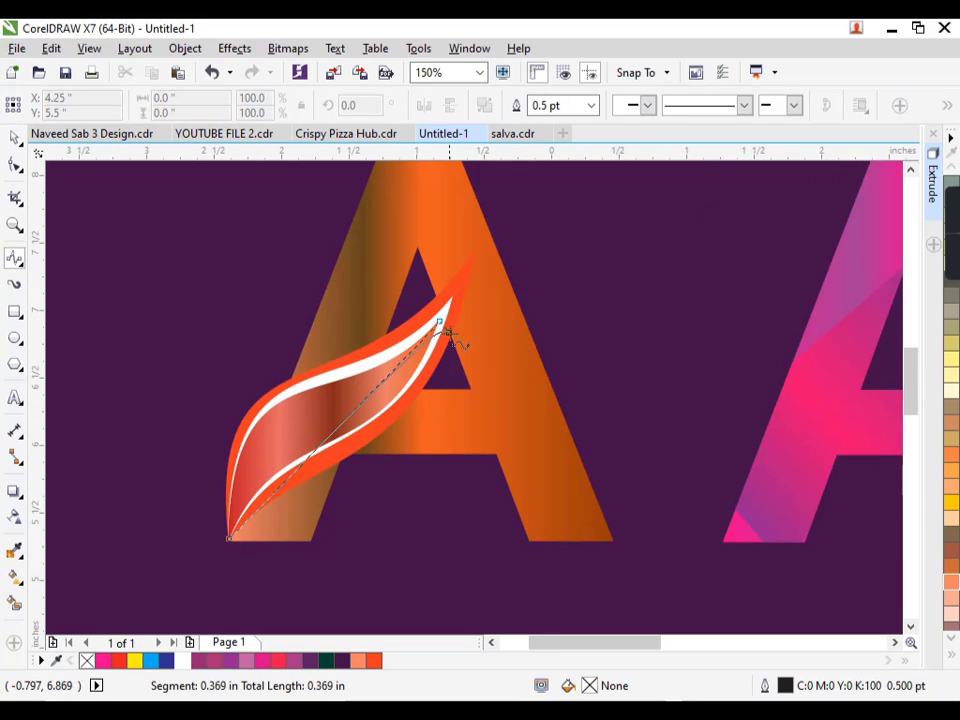
double_click(470, 358)
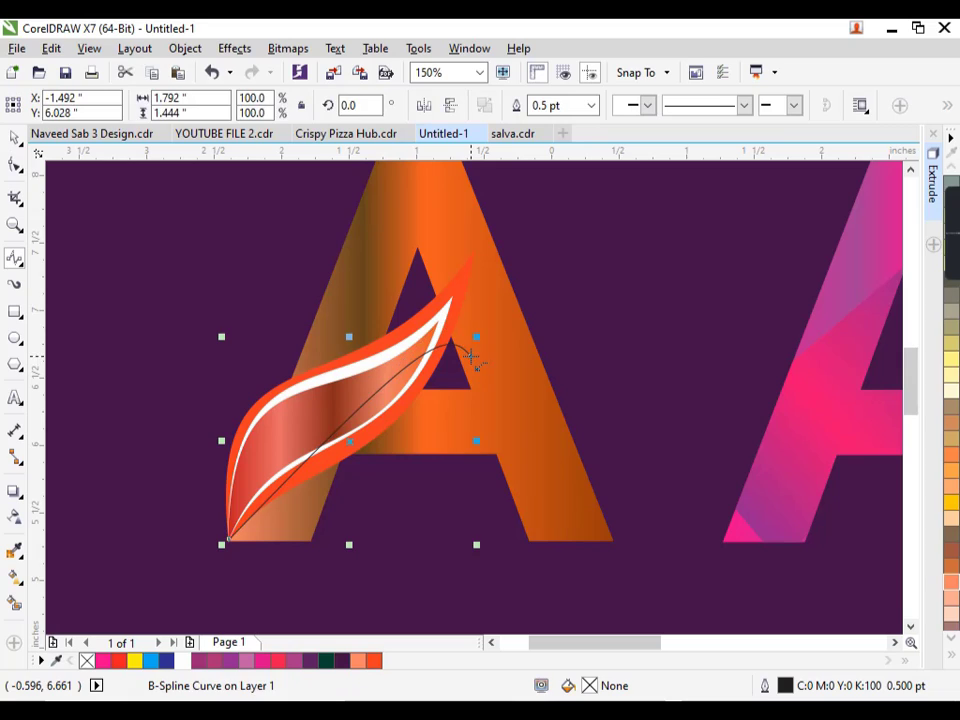
key(Escape)
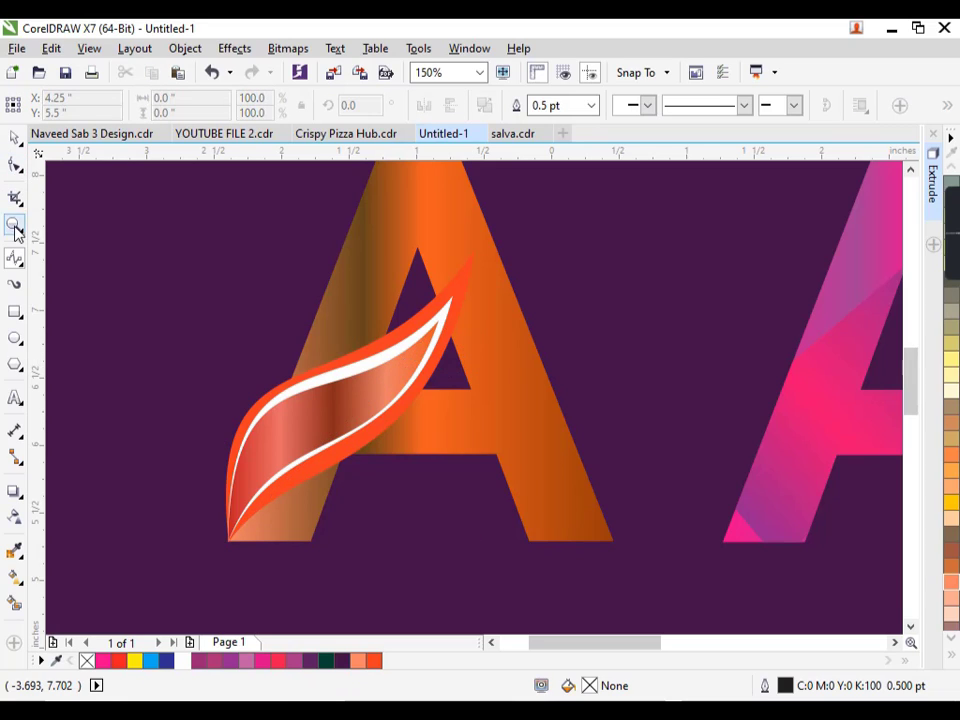
Step: Draw a straight 2-point line from the leaf's base to the inner leaf's tip, spanning about 1.55 by 1.58 in
click(19, 260)
click(43, 279)
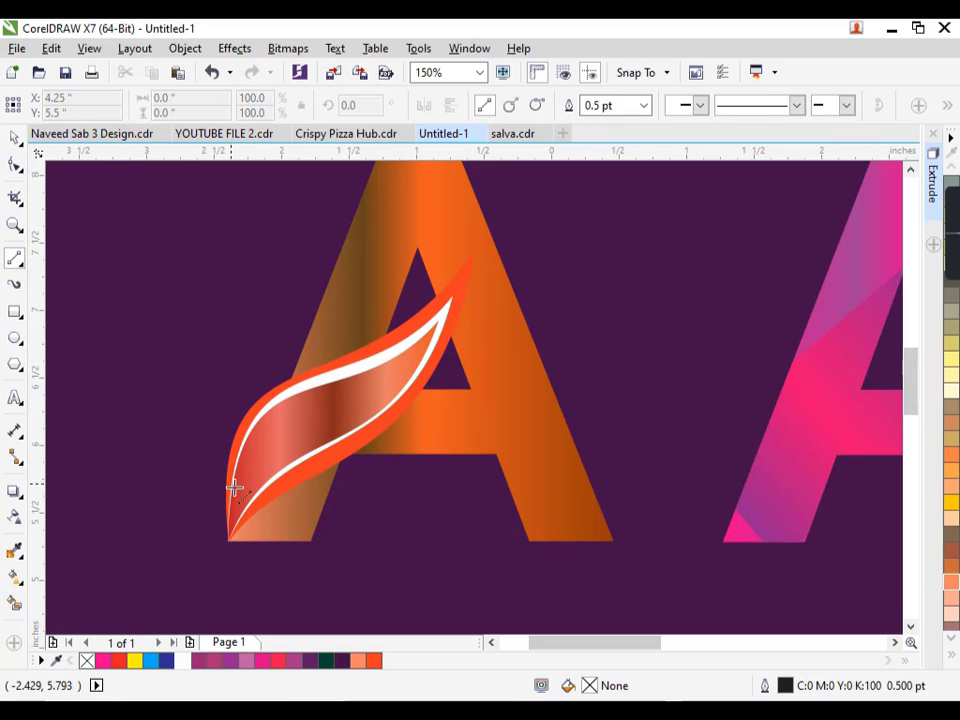
drag(227, 535, 438, 323)
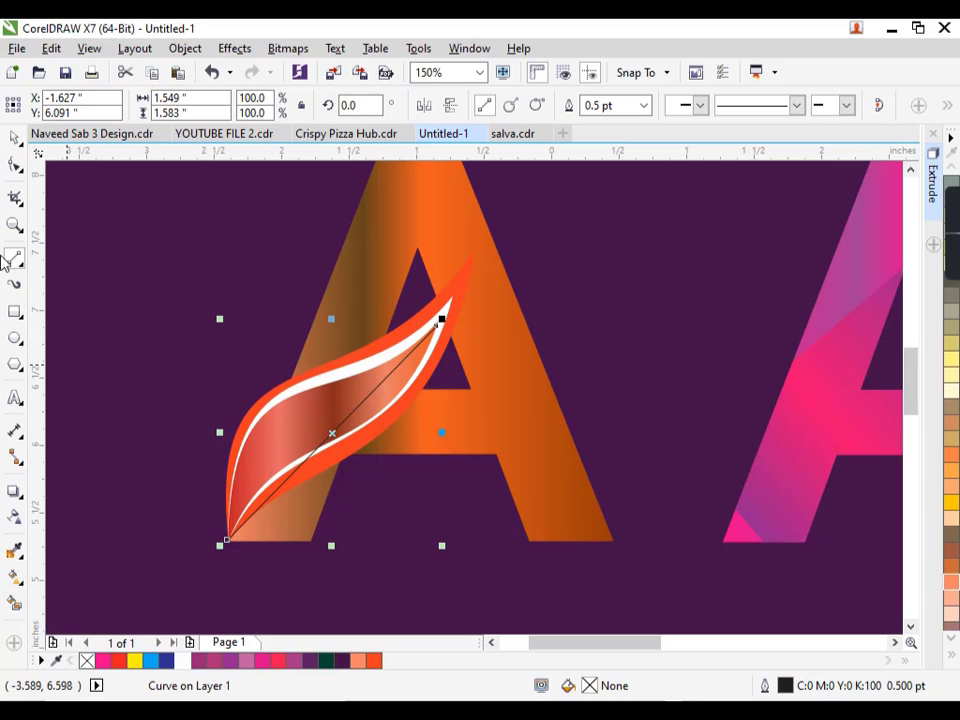
Step: Convert the line to a curve and bend it into a gentle S that follows the middle of the inner leaf
click(15, 164)
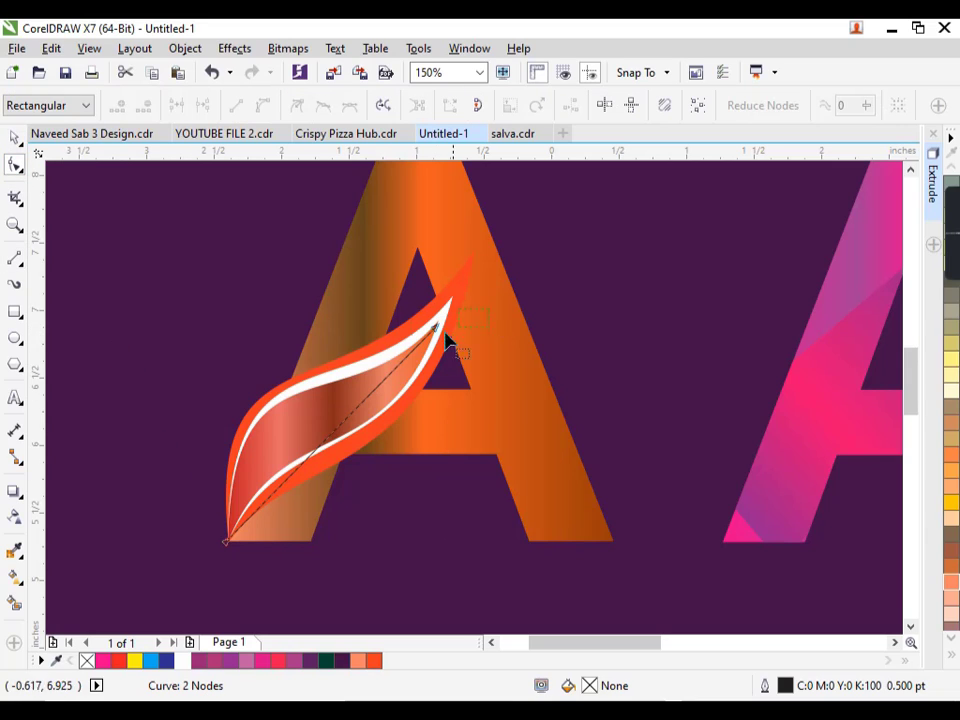
click(262, 108)
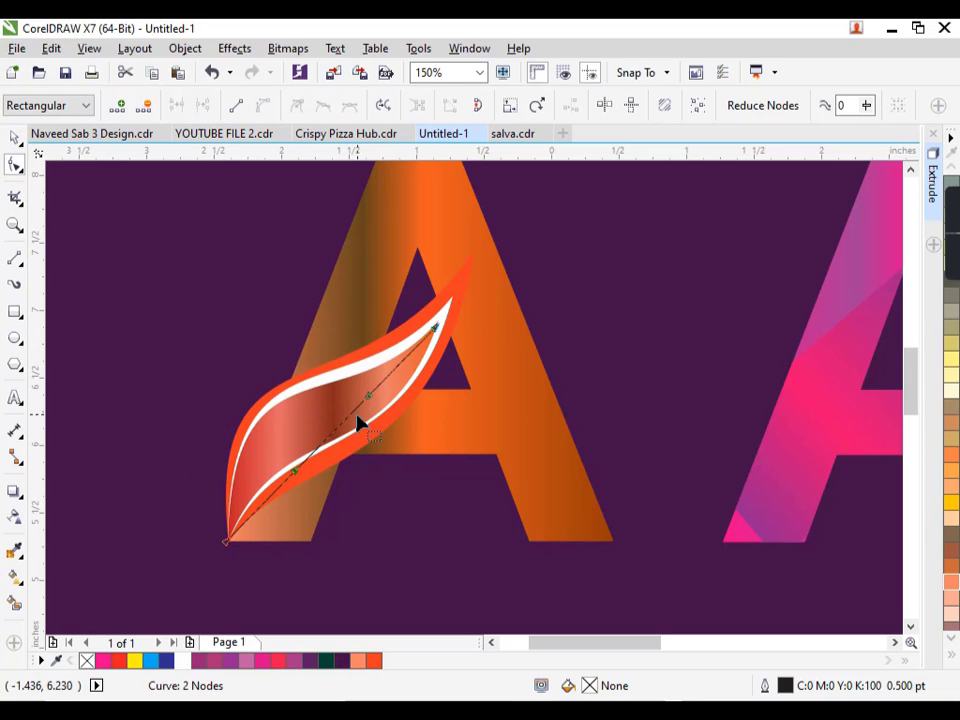
click(320, 403)
drag(392, 313, 390, 312)
drag(372, 402, 349, 388)
drag(315, 476, 260, 450)
drag(355, 387, 381, 415)
drag(258, 448, 255, 395)
drag(383, 425, 388, 439)
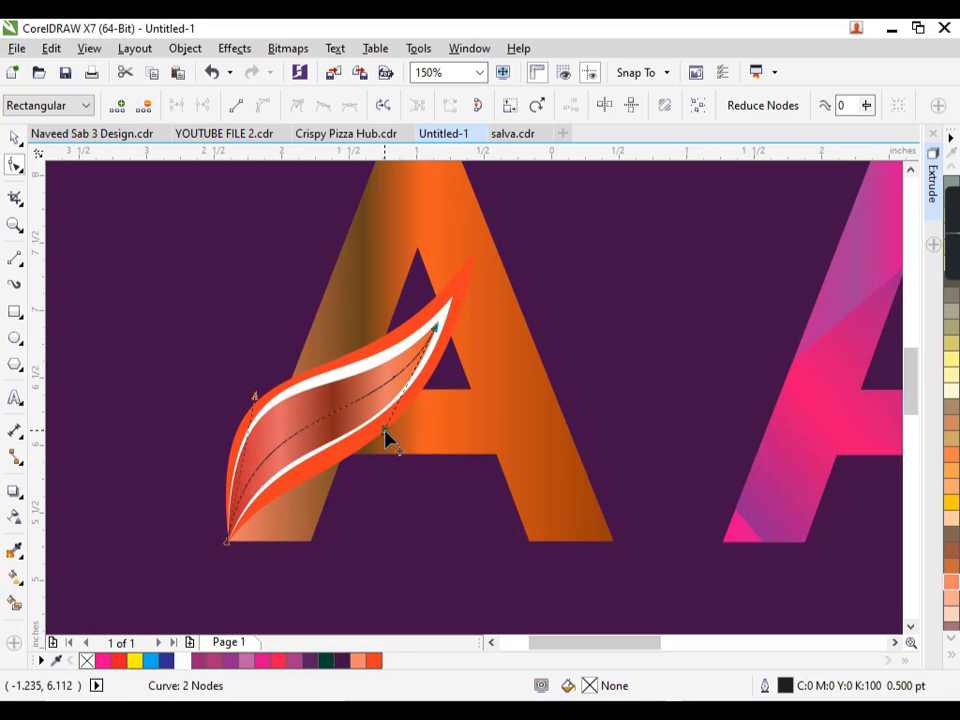
Step: Give the leaf's centre vein a white 1.5 pt outline with round corners, placed behind the fill and scaled with the object
key(space)
right_click(185, 663)
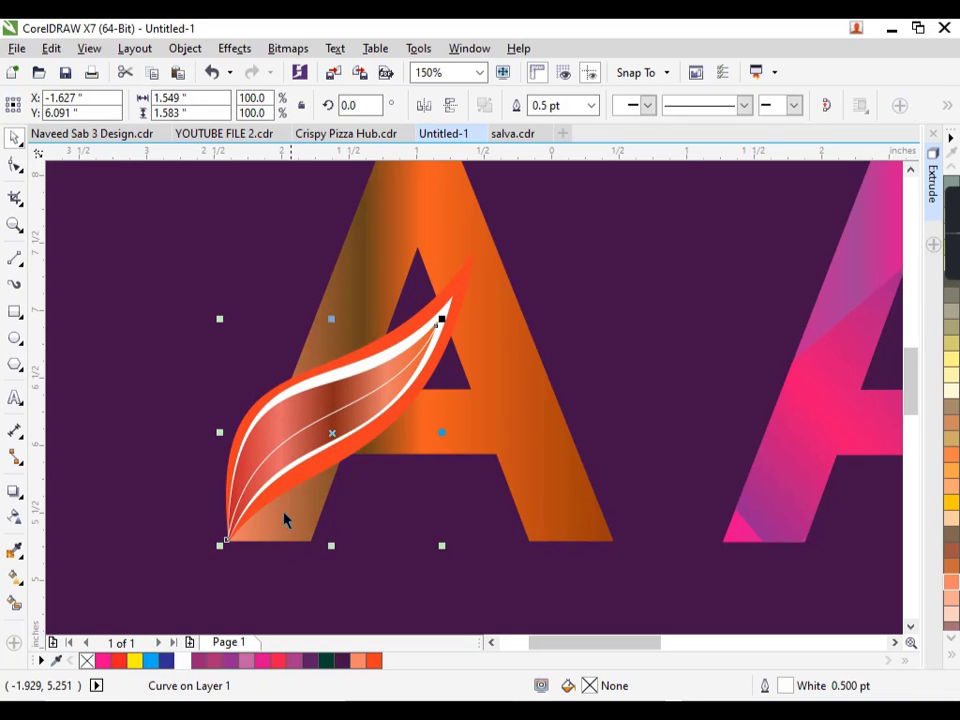
key(F12)
click(359, 244)
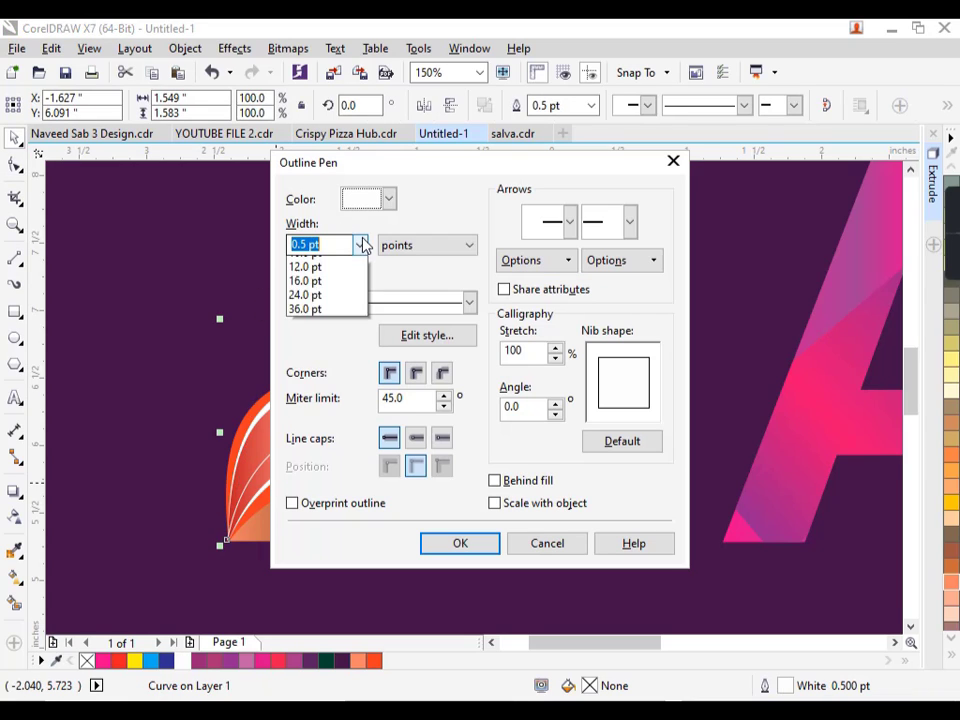
click(346, 336)
click(416, 372)
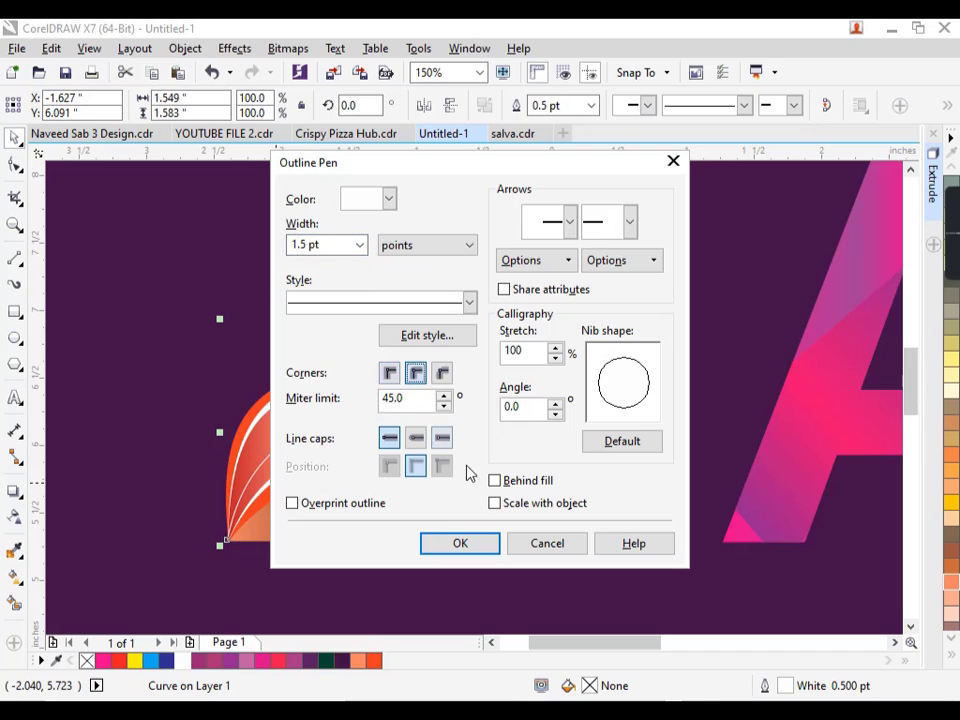
click(494, 480)
click(494, 503)
click(460, 543)
click(393, 443)
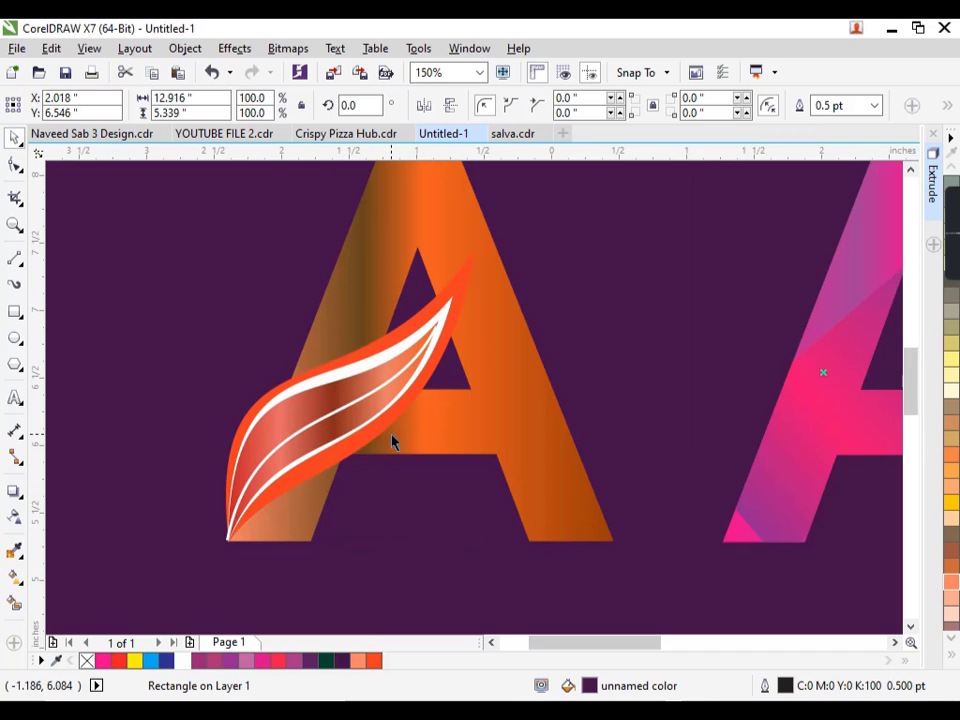
Step: Move the centre vein's upper end node slightly further into the inner leaf's pointed tip
scroll(427, 330, up, 3)
click(446, 364)
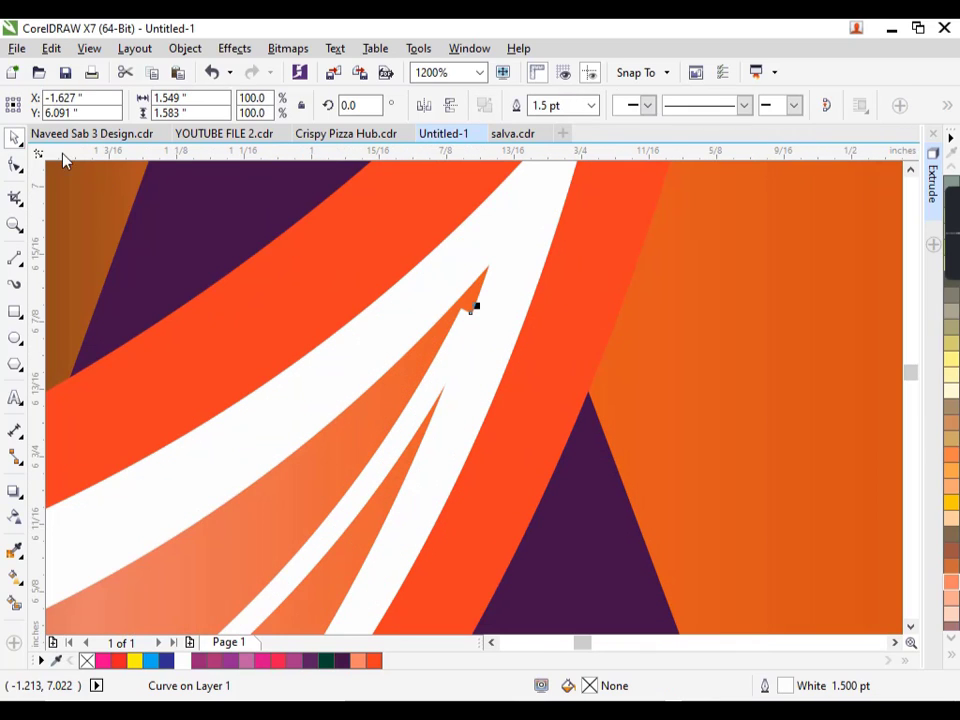
key(F10)
scroll(470, 320, up, 1)
drag(508, 328, 492, 290)
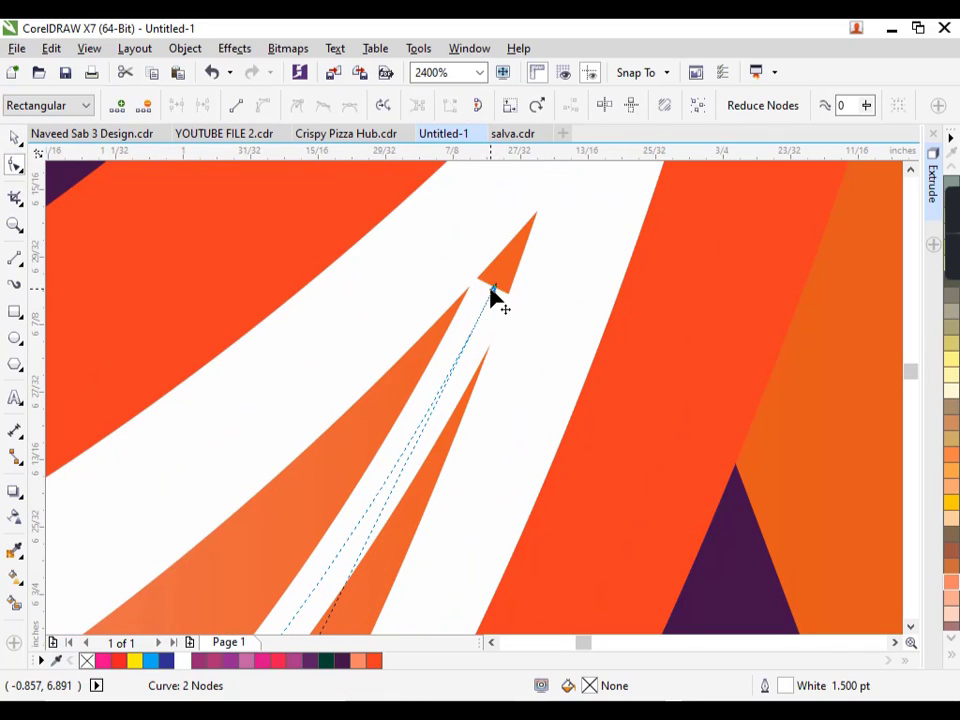
key(space)
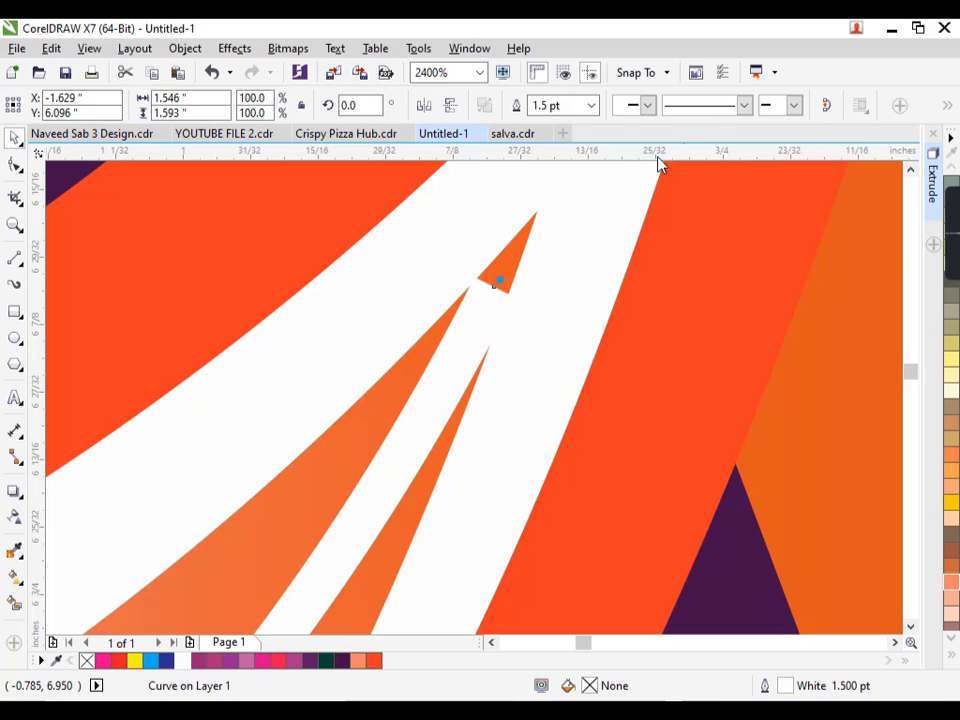
scroll(500, 280, down, 5)
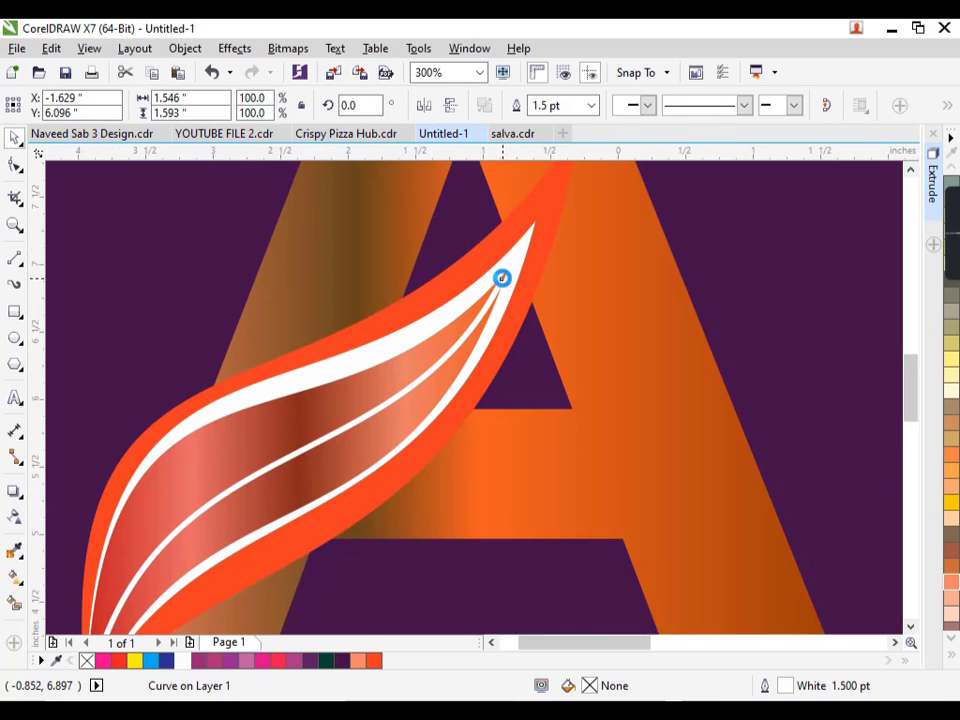
click(467, 561)
Step: Review the orange, pink and purple letter A designs side by side on the purple background
scroll(440, 385, down, 1)
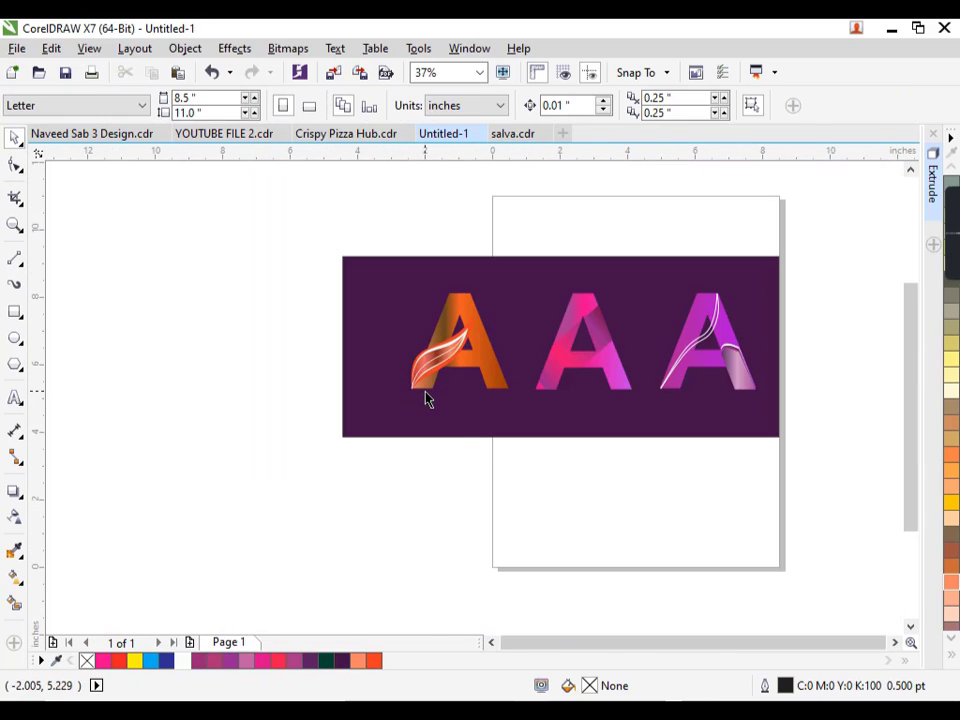
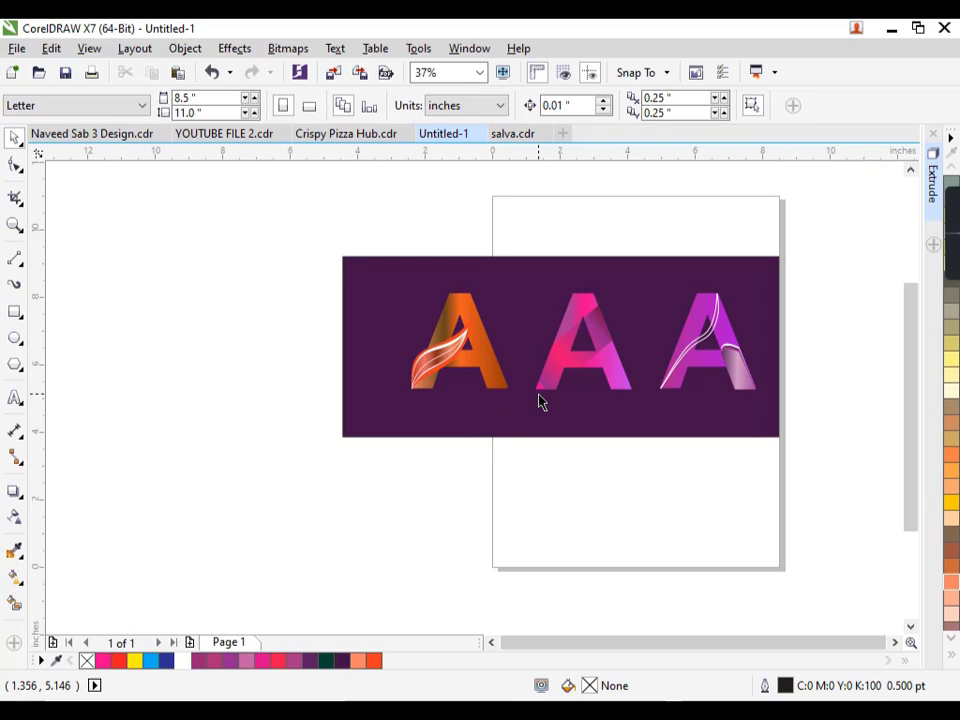
scroll(493, 356, up, 1)
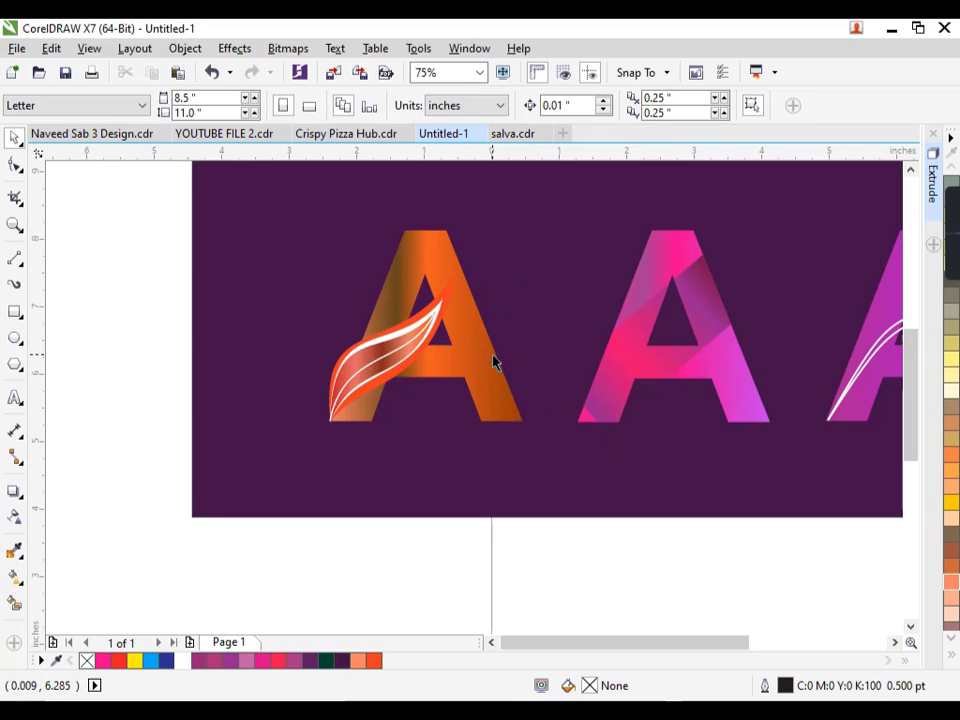
scroll(493, 362, down, 1)
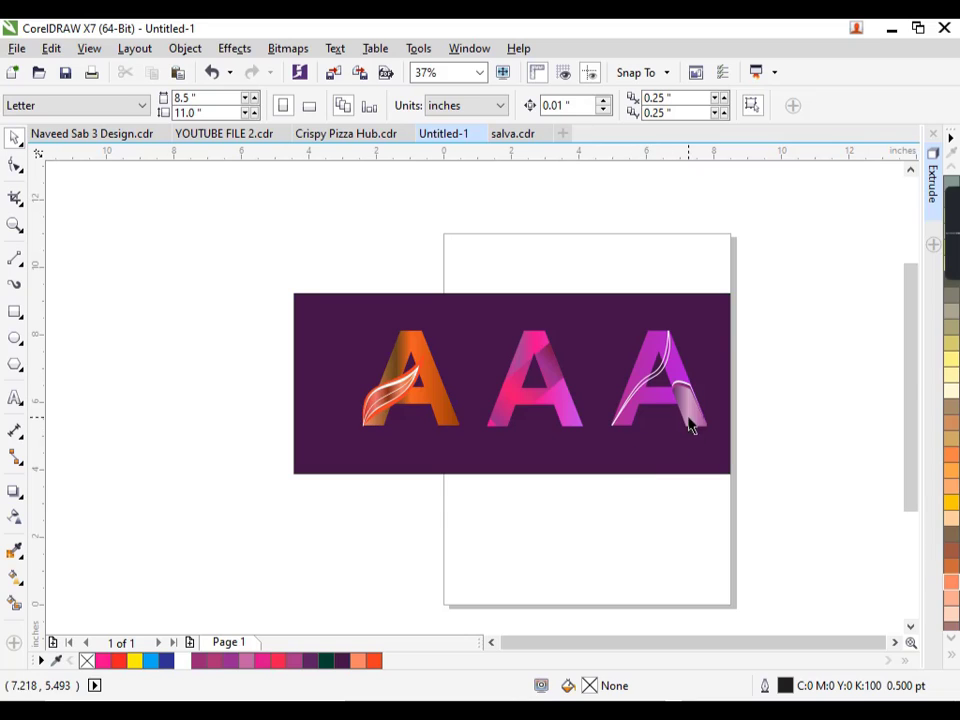
scroll(560, 403, up, 1)
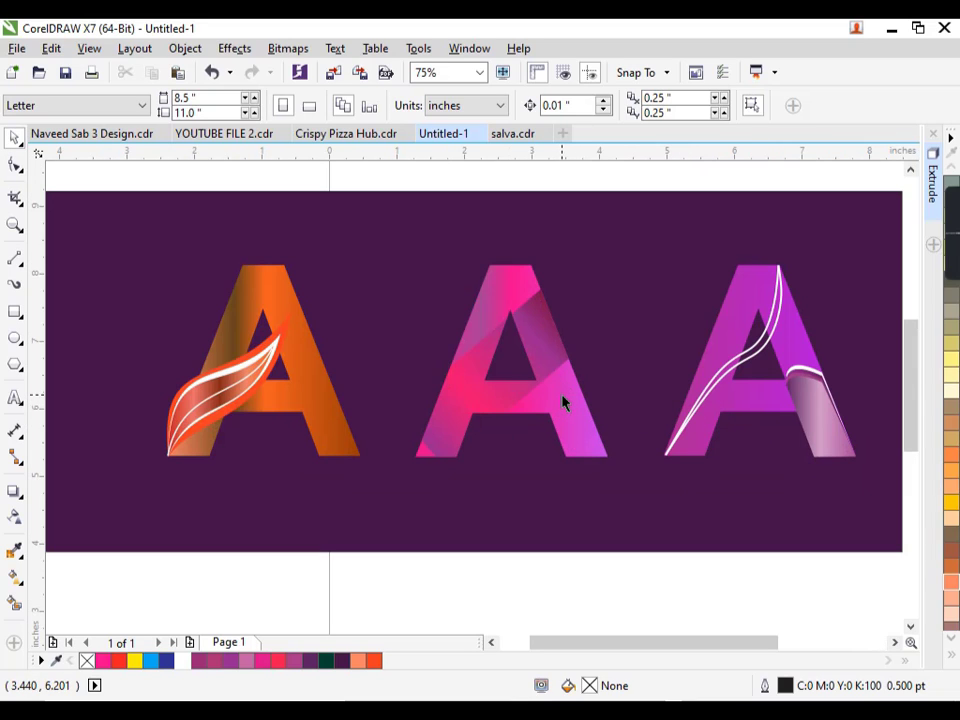
click(549, 369)
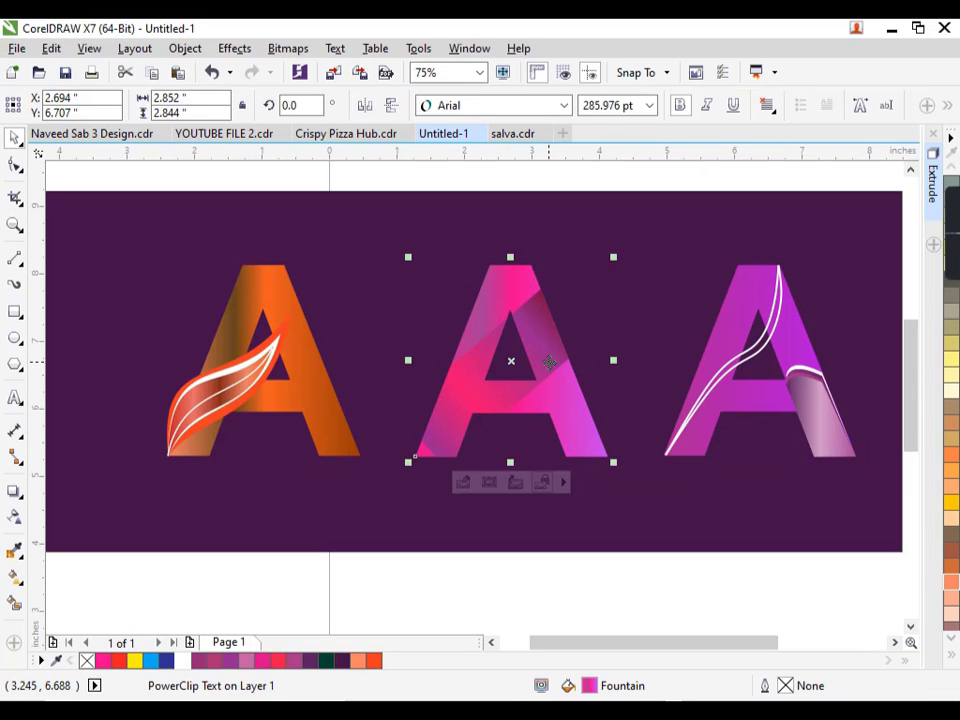
click(577, 583)
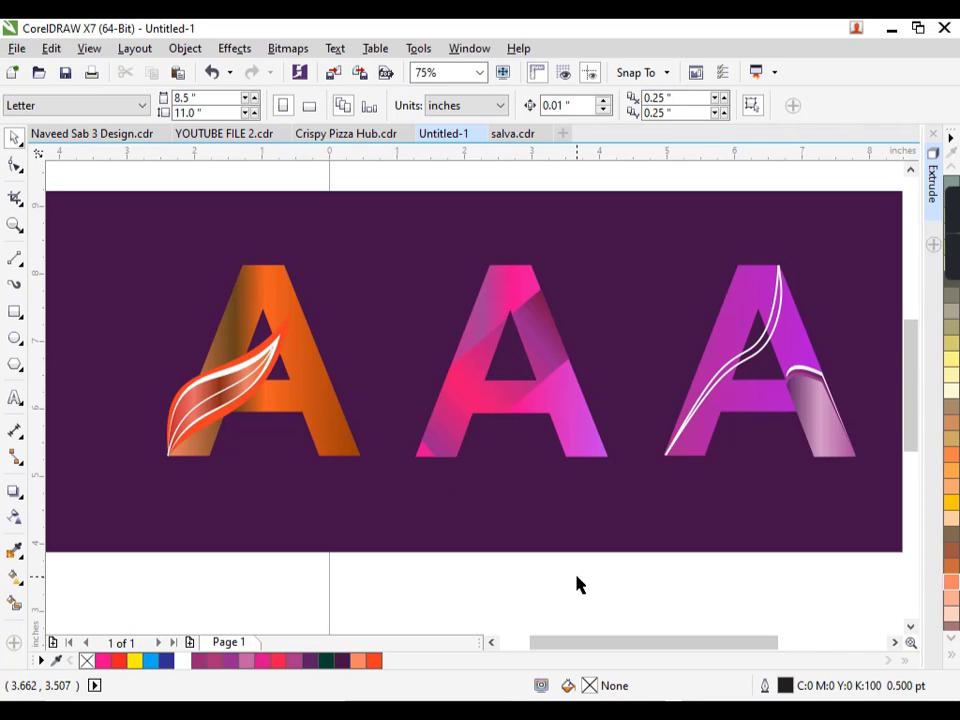
key(F4)
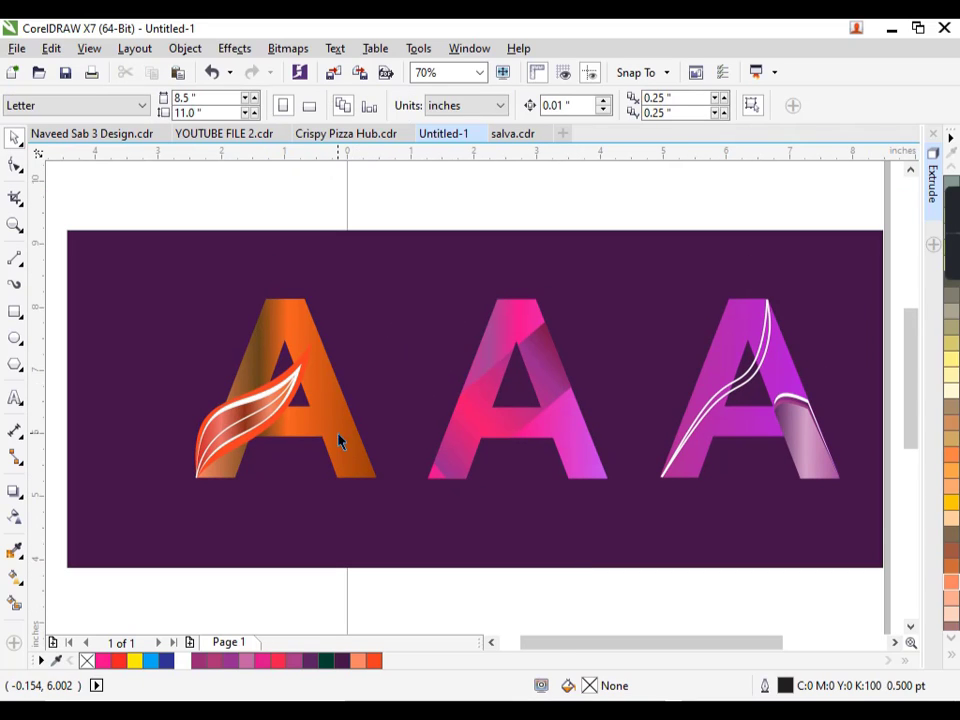
scroll(339, 440, up, 1)
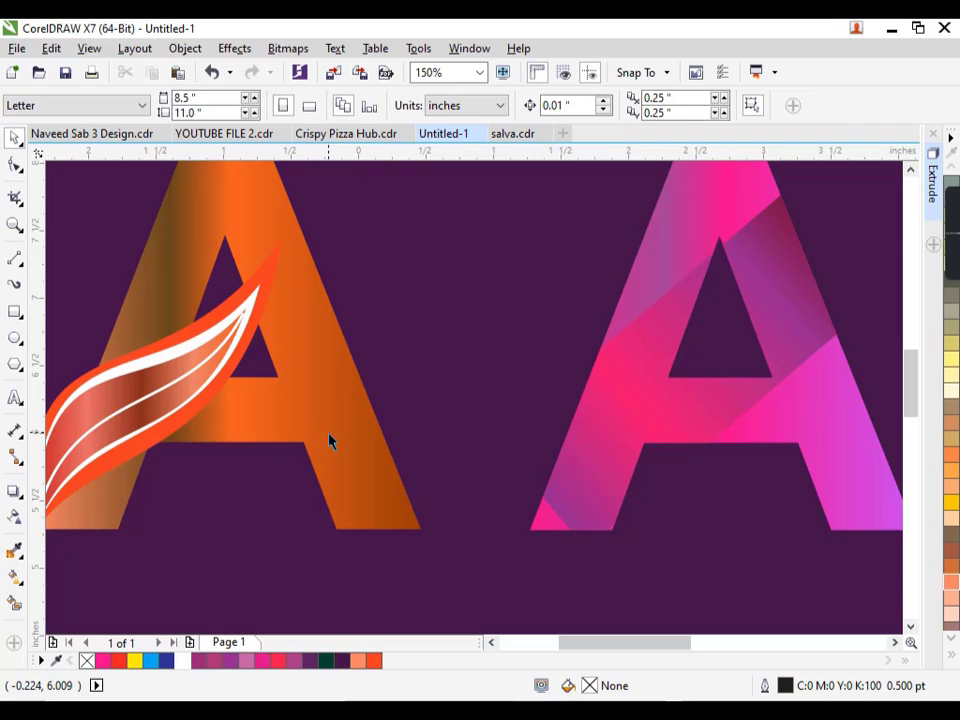
key(F4)
Step: Draw a rectangle about 3.1 by 0.94 in across the legs of the pink letter A, below its counter
key(F6)
drag(613, 477, 417, 418)
scroll(514, 444, up, 1)
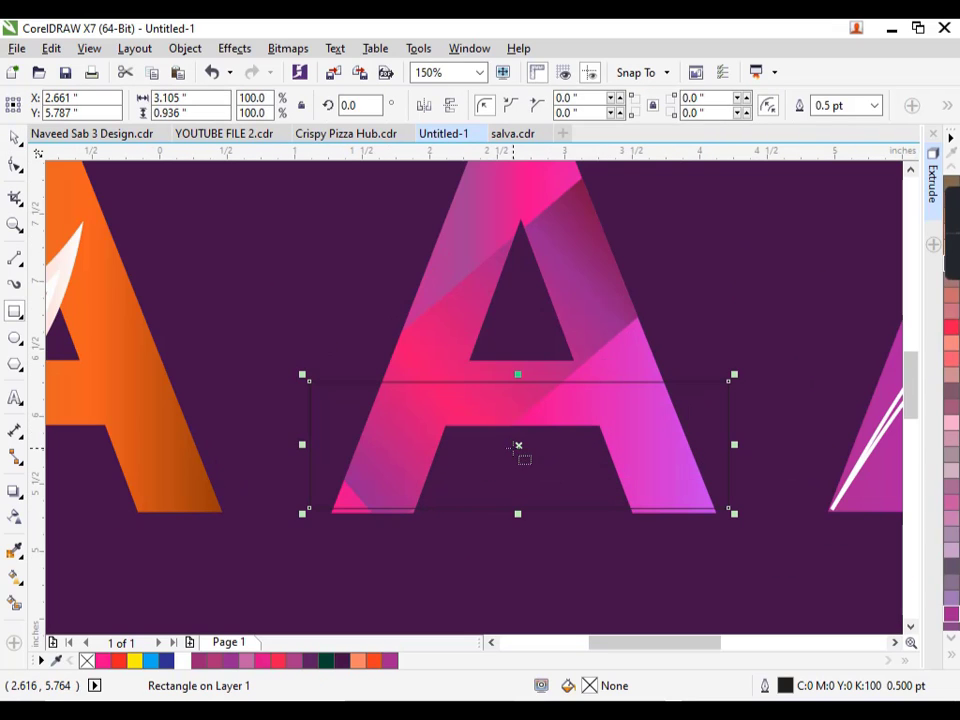
Step: Convert the rectangle to curves and pull a new middle node on its upper edge downward into a V
click(15, 163)
key(ctrl+q)
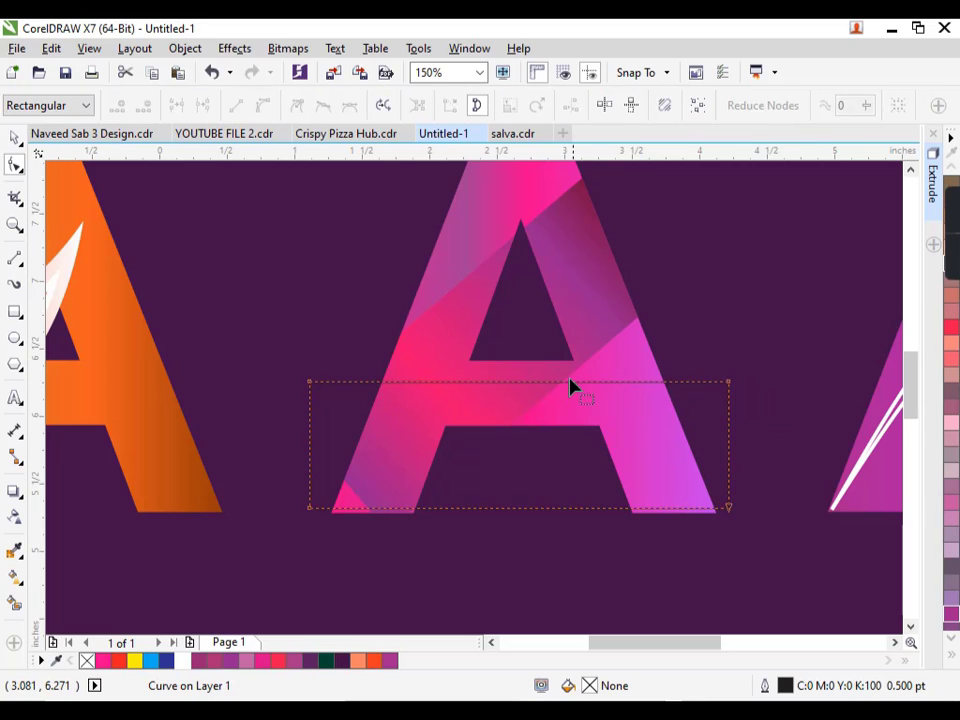
key(space)
key(space)
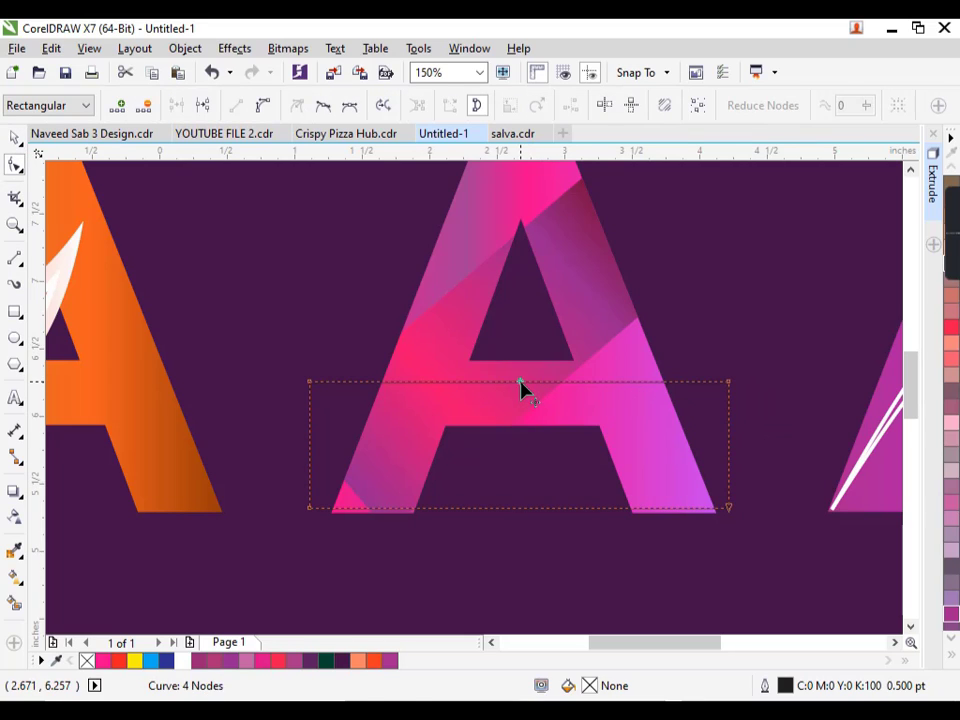
drag(521, 390, 516, 445)
key(ctrl+z)
double_click(520, 385)
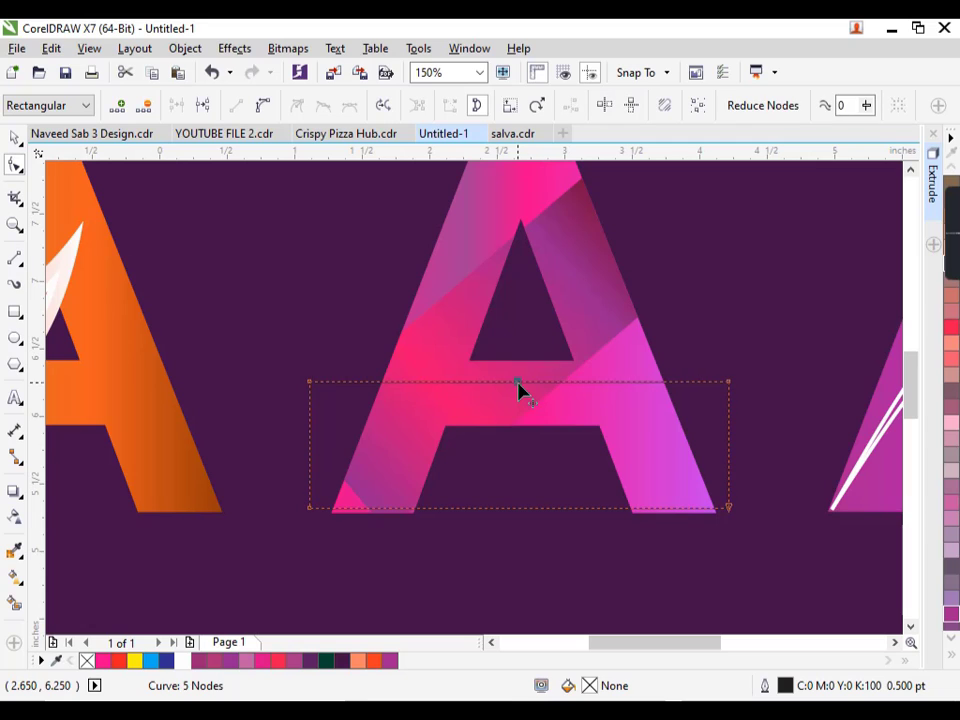
drag(520, 385, 521, 571)
Step: Add a middle node to the shape's lower edge and pull it down, forming a chevron about 3.1 by 1.72 in
key(space)
key(space)
double_click(520, 508)
drag(521, 467, 520, 525)
drag(521, 573, 521, 614)
scroll(525, 540, down, 2)
key(space)
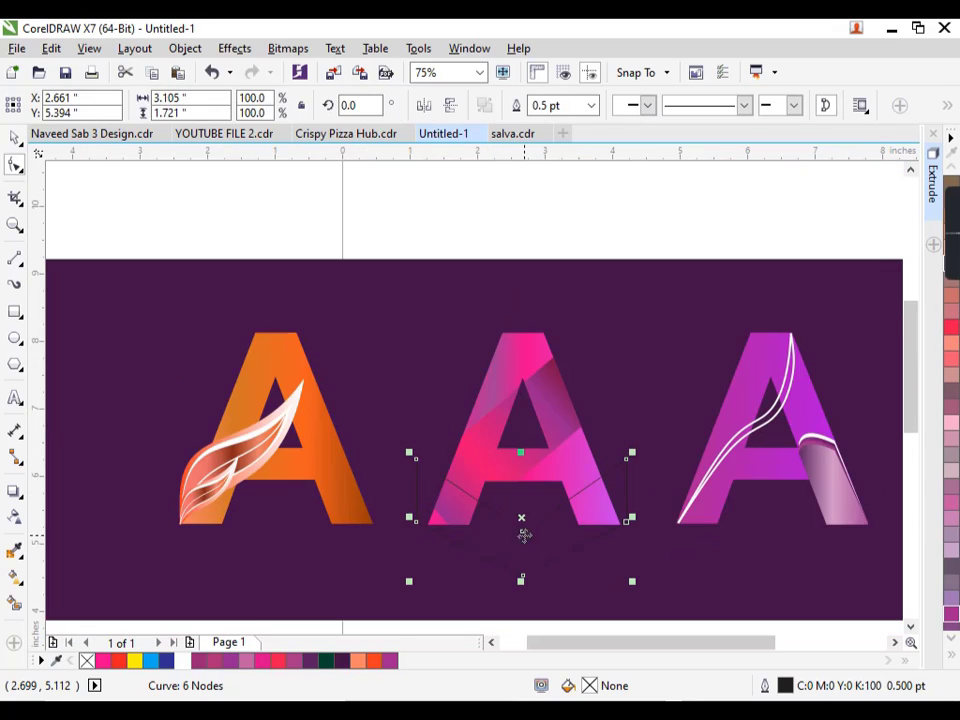
Step: Move the chevron up over the pink A's crossbar at about 2.55 in wide, with three progressively narrower copies inside it
drag(520, 503, 523, 440)
drag(632, 449, 602, 442)
scroll(615, 451, up, 2)
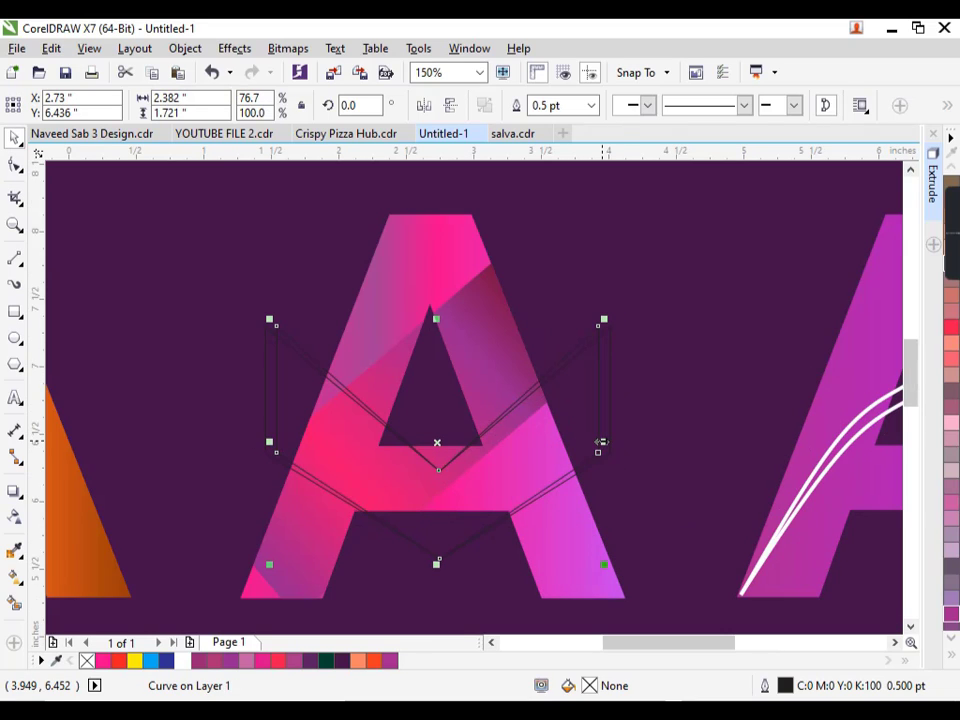
key(ctrl+r)
key(ctrl+r)
Step: Fill the widest chevron white and the second one with the bright pink sampled from the top of the letter A
click(665, 404)
scroll(594, 390, up, 2)
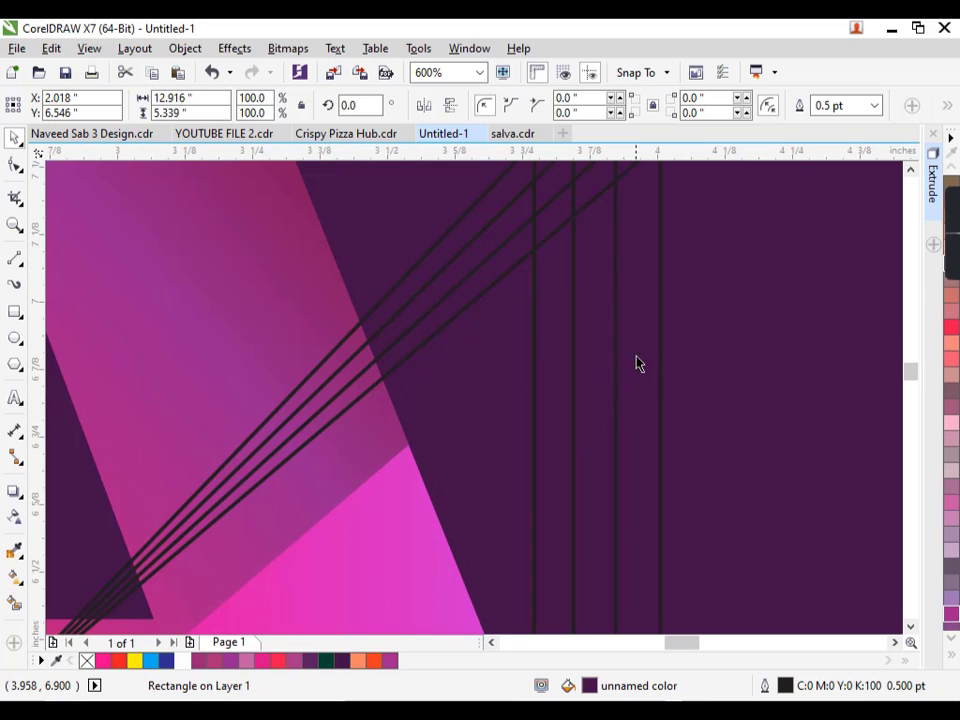
click(659, 365)
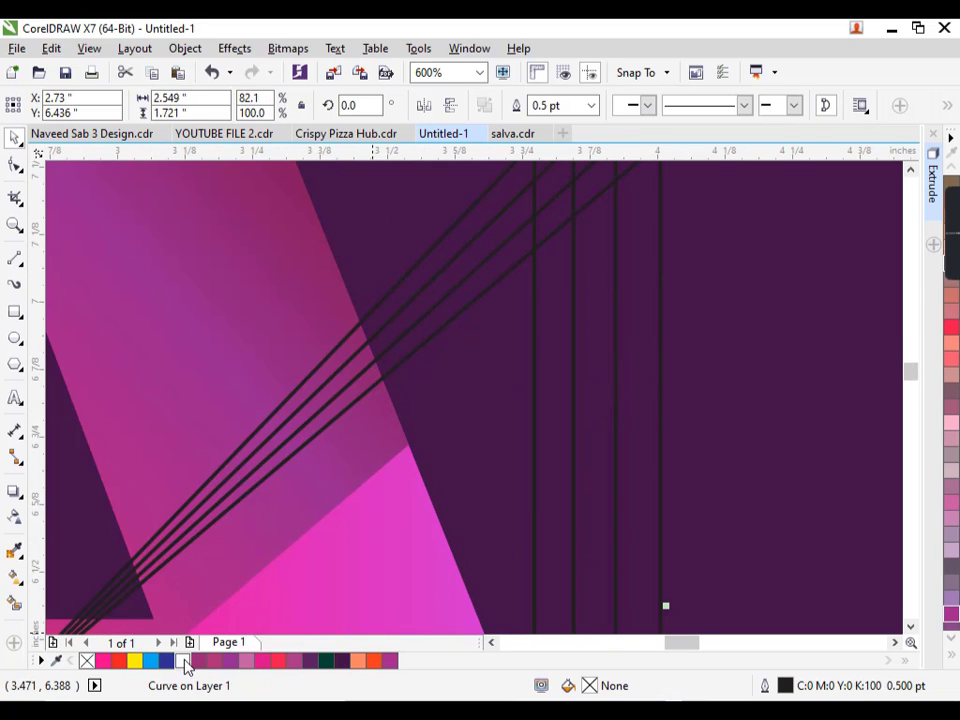
scroll(508, 534, down, 1)
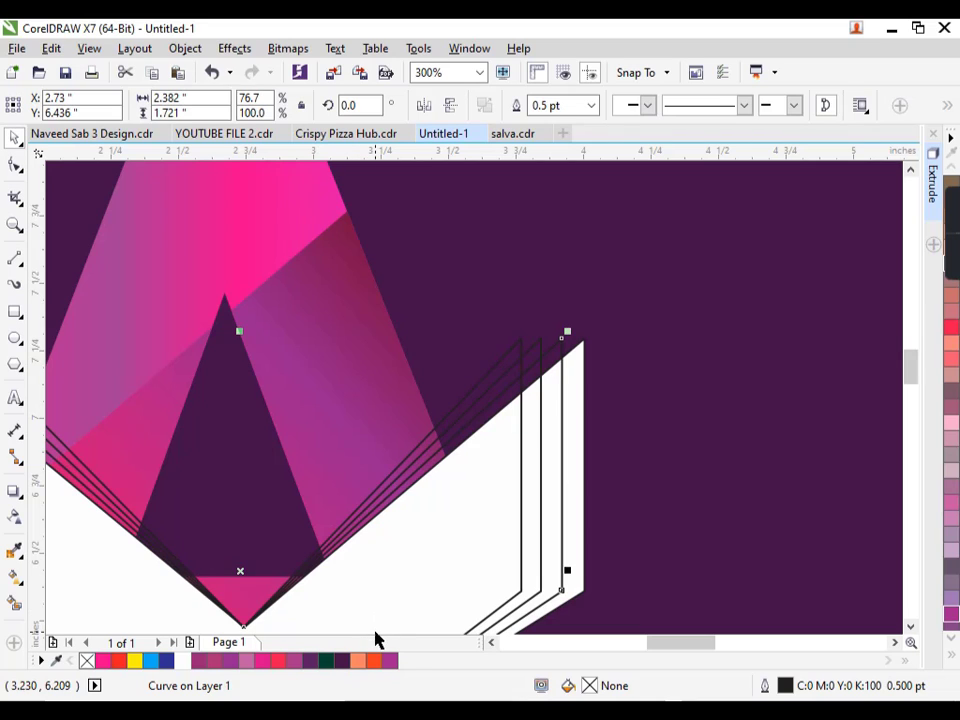
key(ctrl+shift+e)
click(243, 273)
click(614, 415)
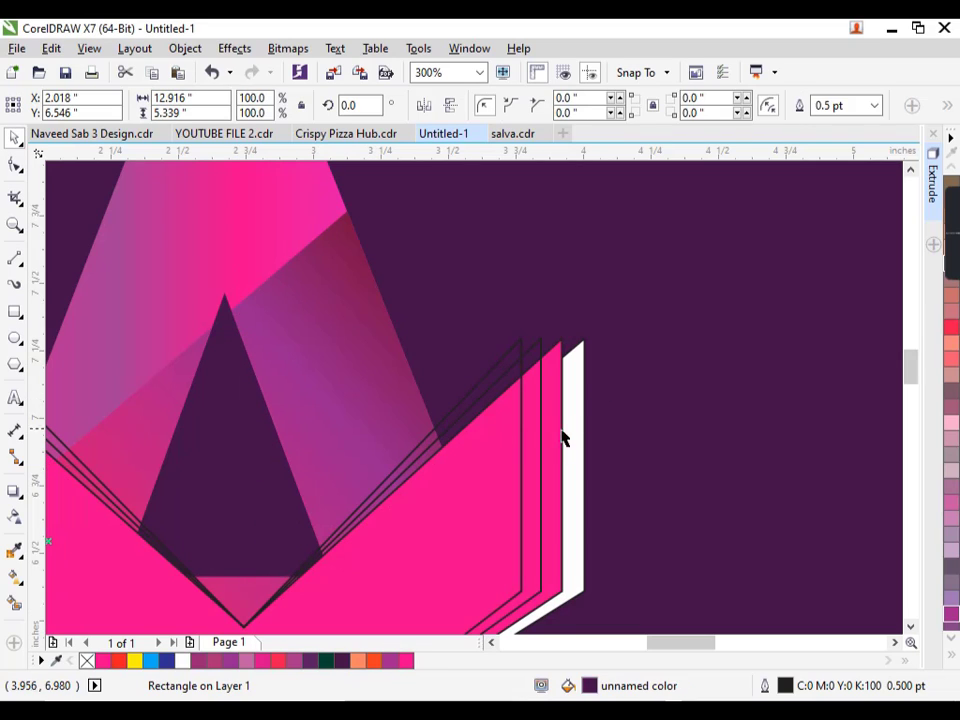
Step: Fill the third chevron with purple sampled from the letter A and the narrowest one with red
click(540, 472)
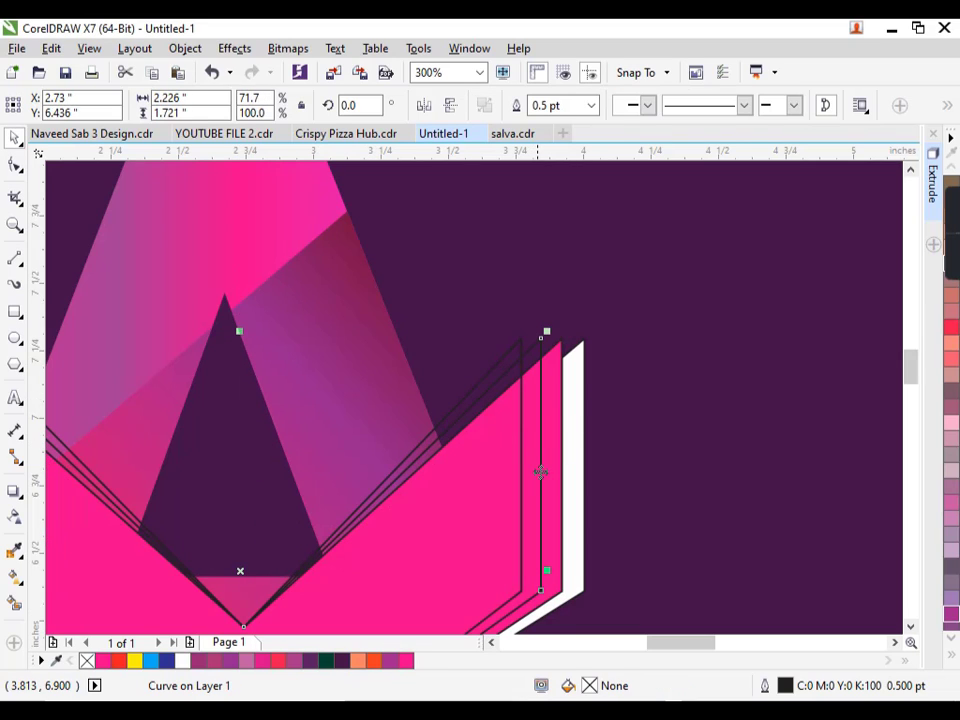
click(315, 482)
scroll(510, 497, down, 2)
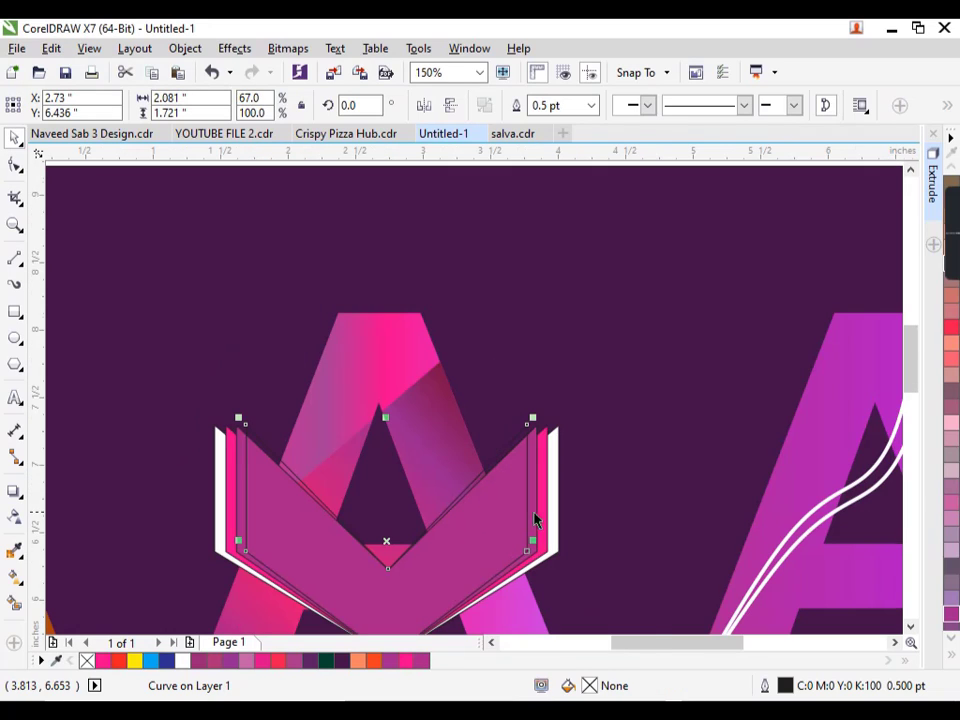
click(278, 660)
scroll(467, 407, down, 1)
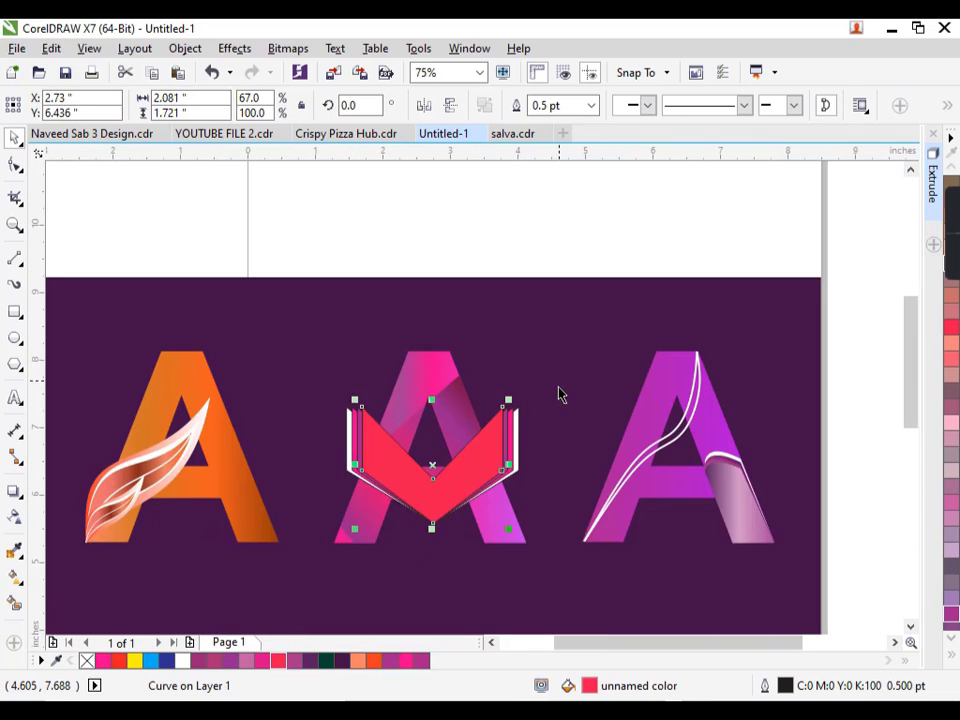
Step: Remove the outlines of all four chevrons and narrow them together to about 2.25 in wide
drag(560, 395, 322, 540)
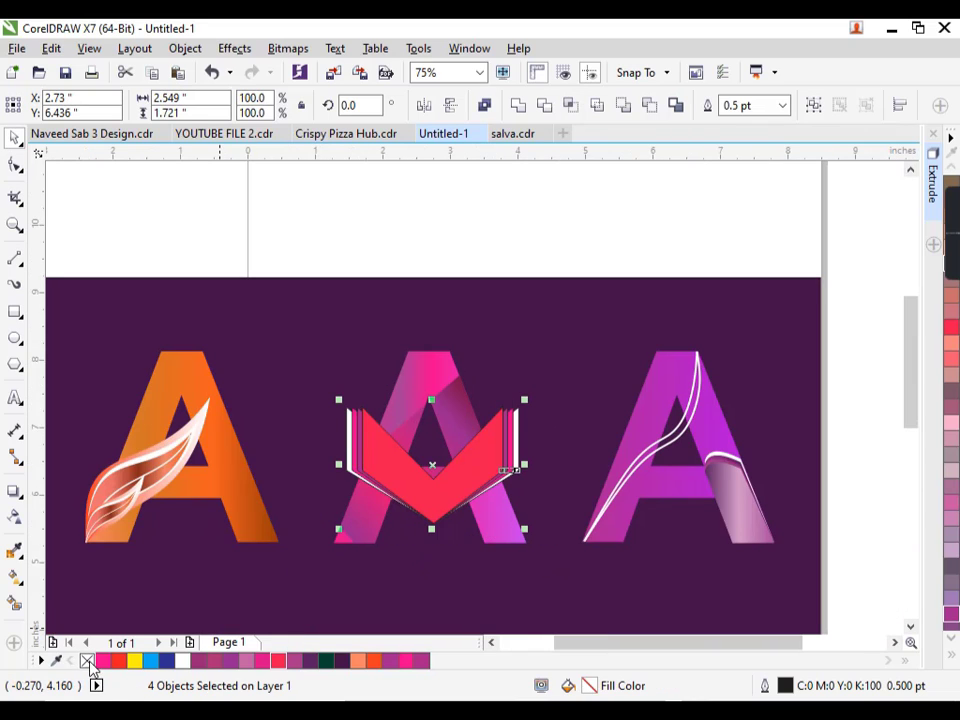
key(Escape)
drag(549, 386, 321, 541)
drag(340, 464, 350, 464)
scroll(382, 446, up, 2)
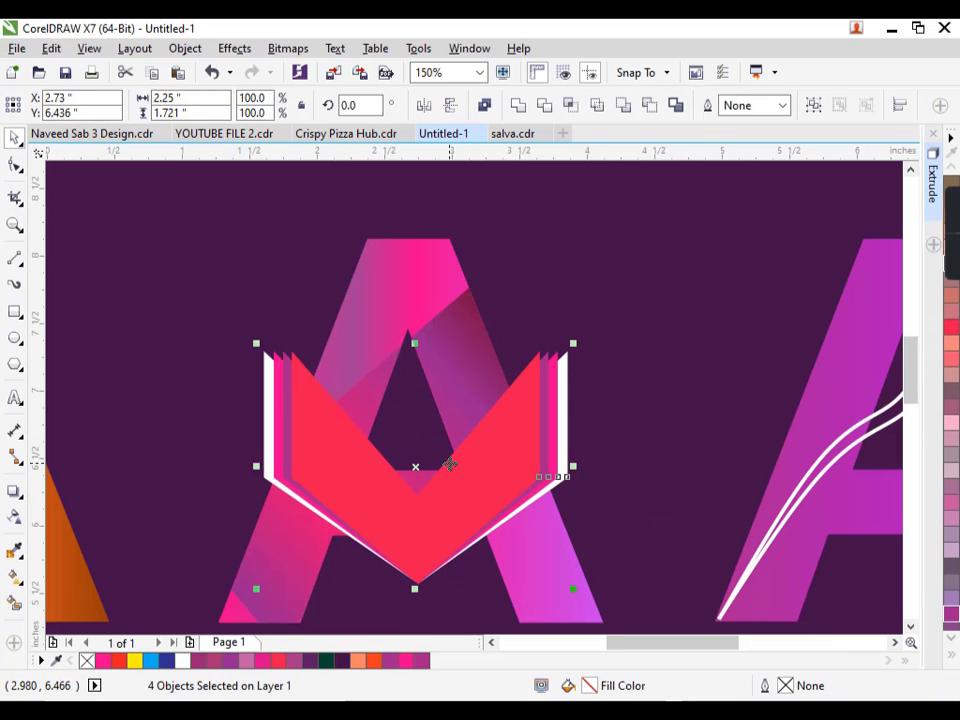
Step: Move the inner V nodes of all four chevrons together slightly upward
click(16, 164)
scroll(416, 516, up, 2)
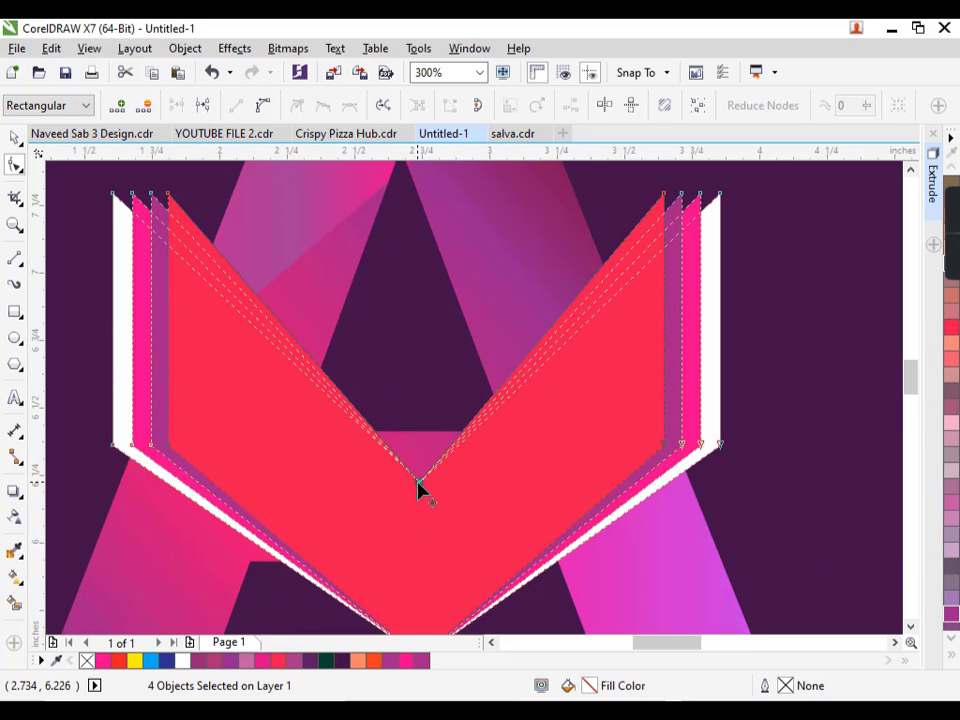
drag(418, 479, 416, 466)
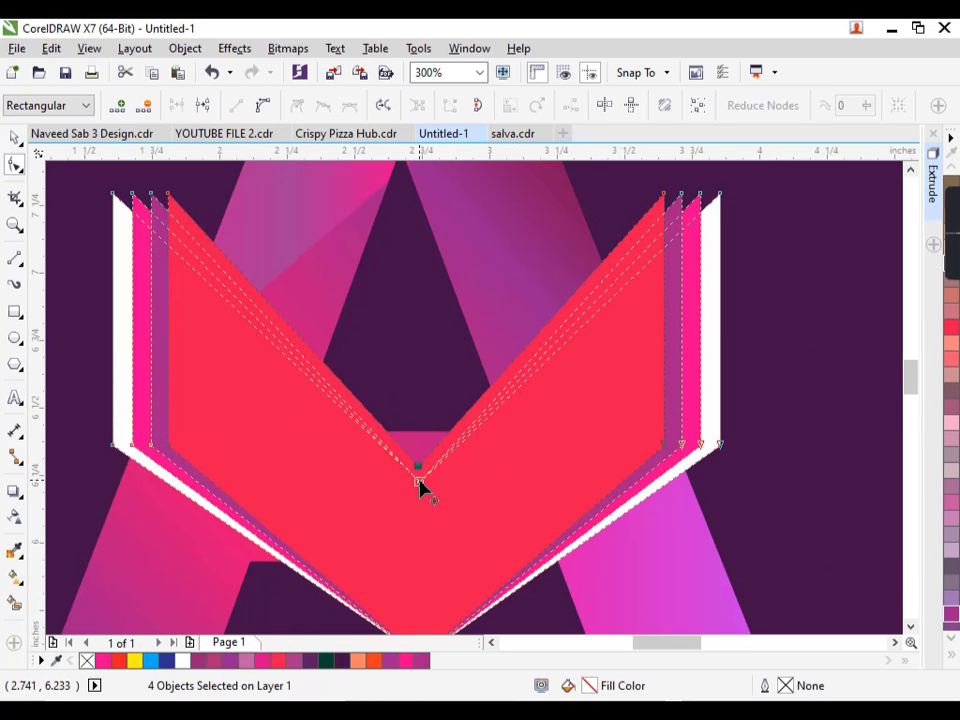
key(ctrl+z)
drag(375, 441, 377, 443)
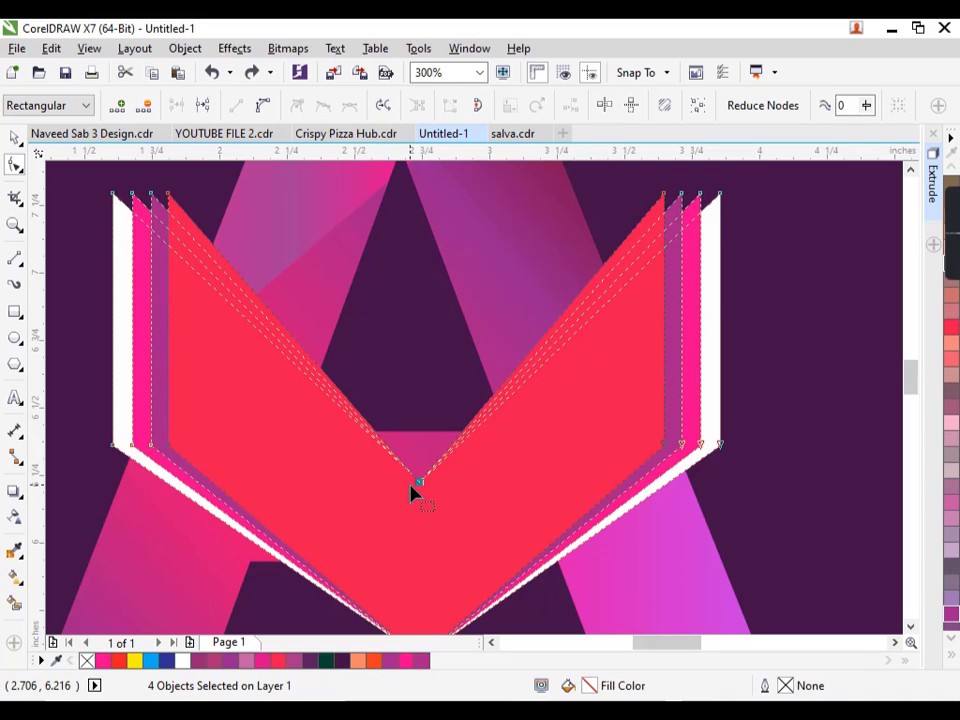
drag(415, 488, 420, 466)
scroll(430, 483, down, 2)
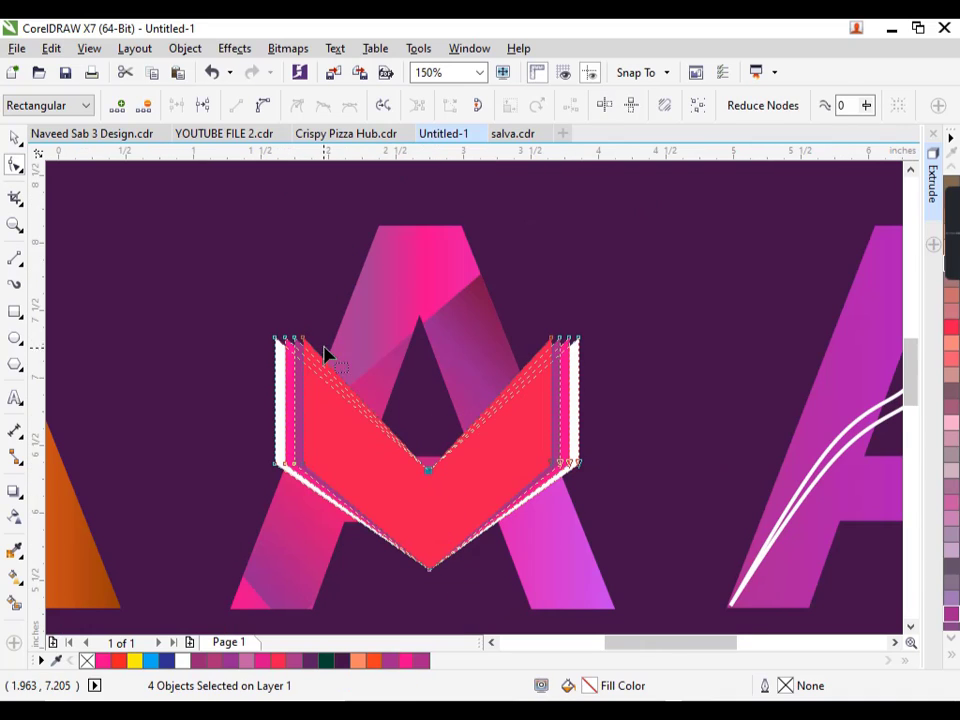
Step: Lower the upper corner nodes on both sides of all four chevrons, reducing the stack's height to about 1.61 in
drag(332, 328, 266, 372)
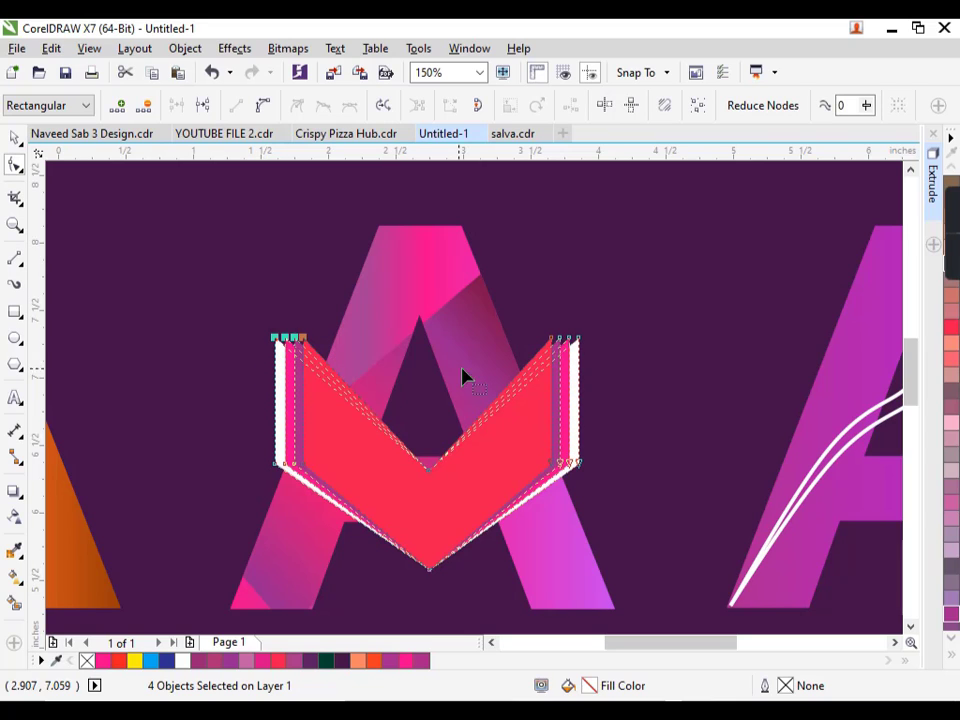
drag(620, 304, 488, 346)
drag(557, 343, 557, 358)
key(space)
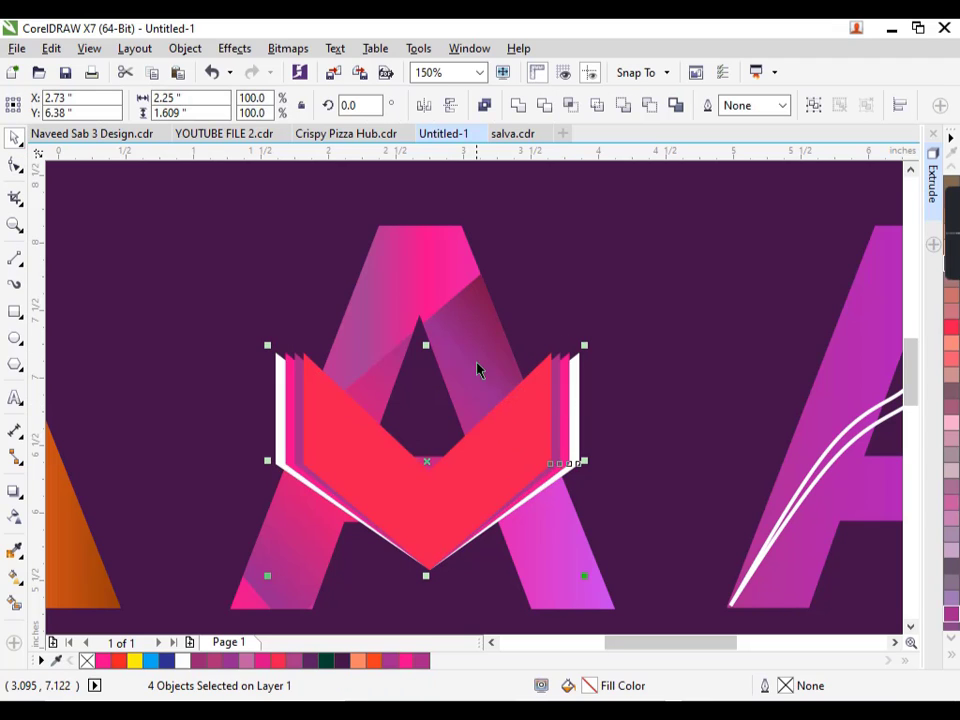
scroll(477, 363, down, 1)
click(482, 208)
Step: Give the front chevron a linear fountain fill from red to dark red, about C30 M100 Y61 K36
scroll(478, 422, up, 1)
click(478, 424)
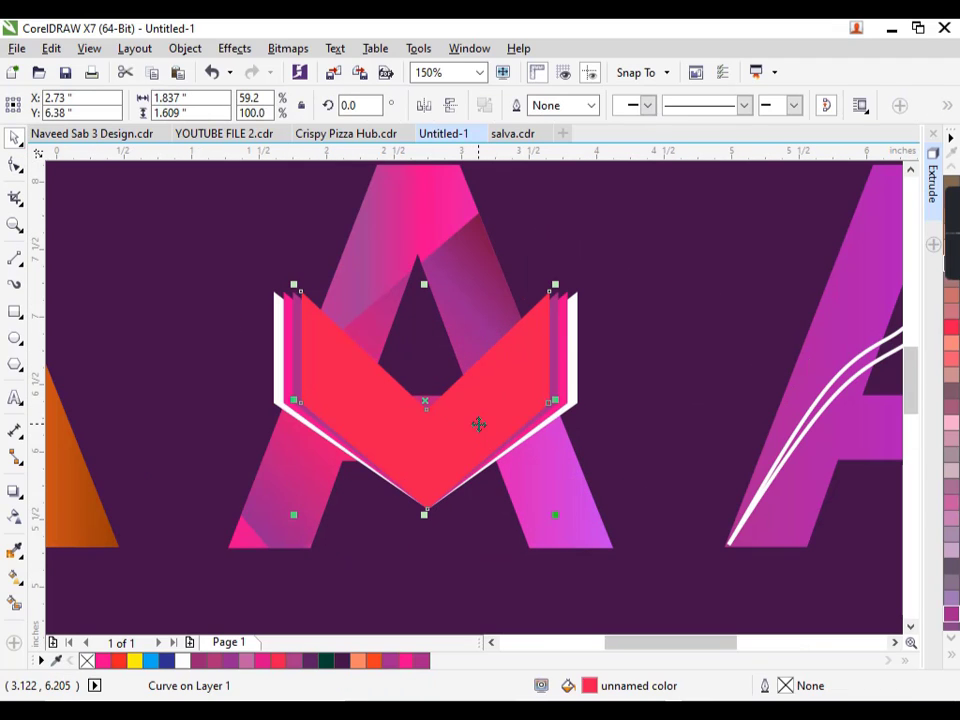
key(F11)
click(714, 511)
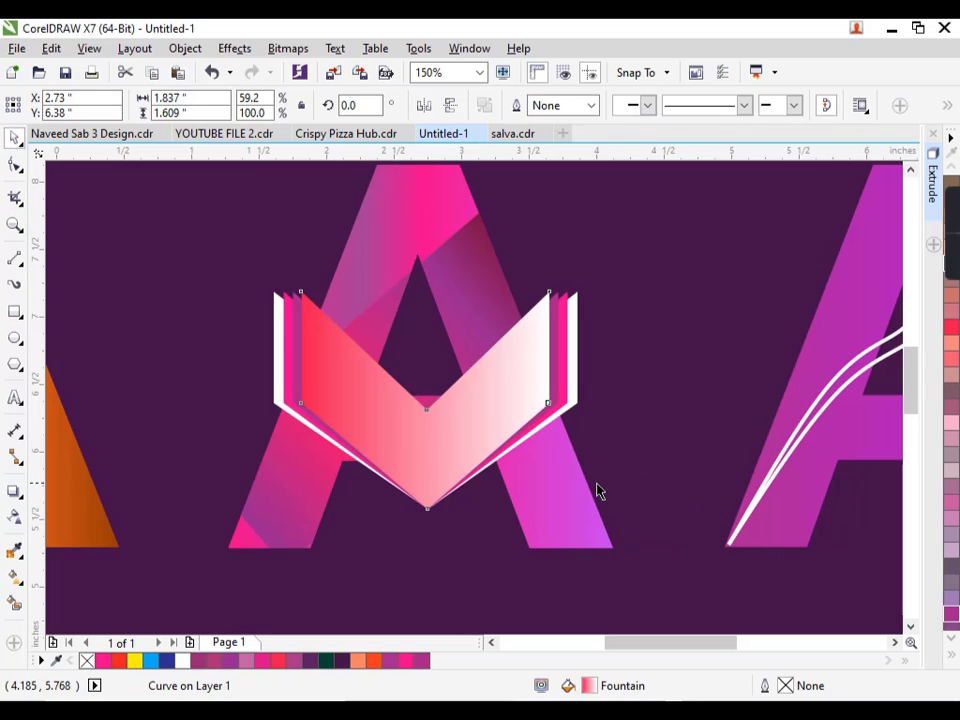
key(F11)
click(394, 416)
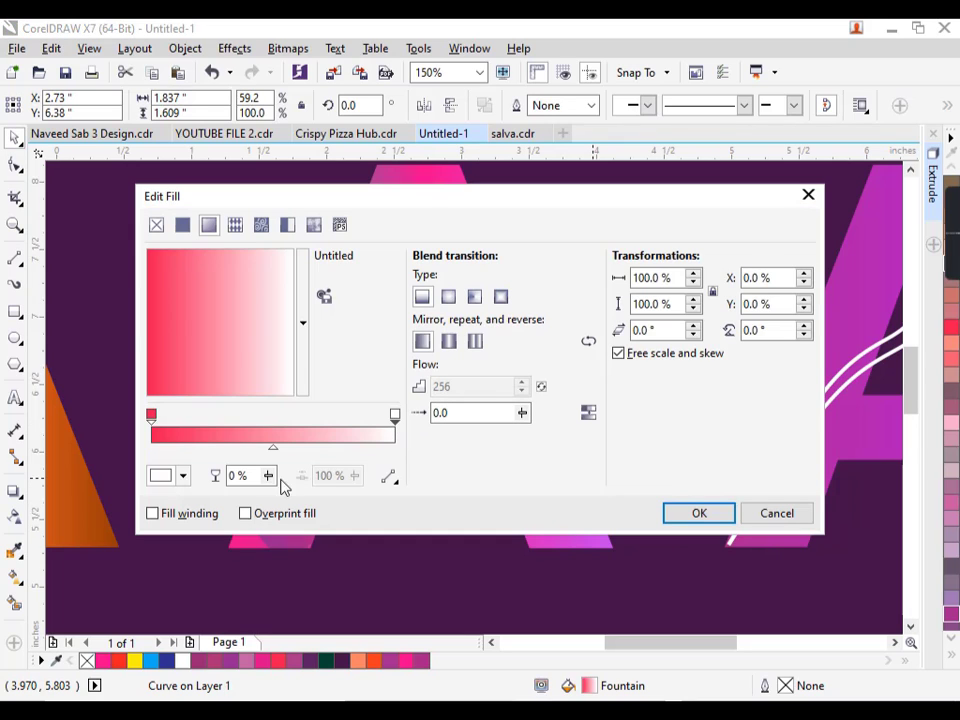
click(183, 476)
drag(279, 343, 257, 373)
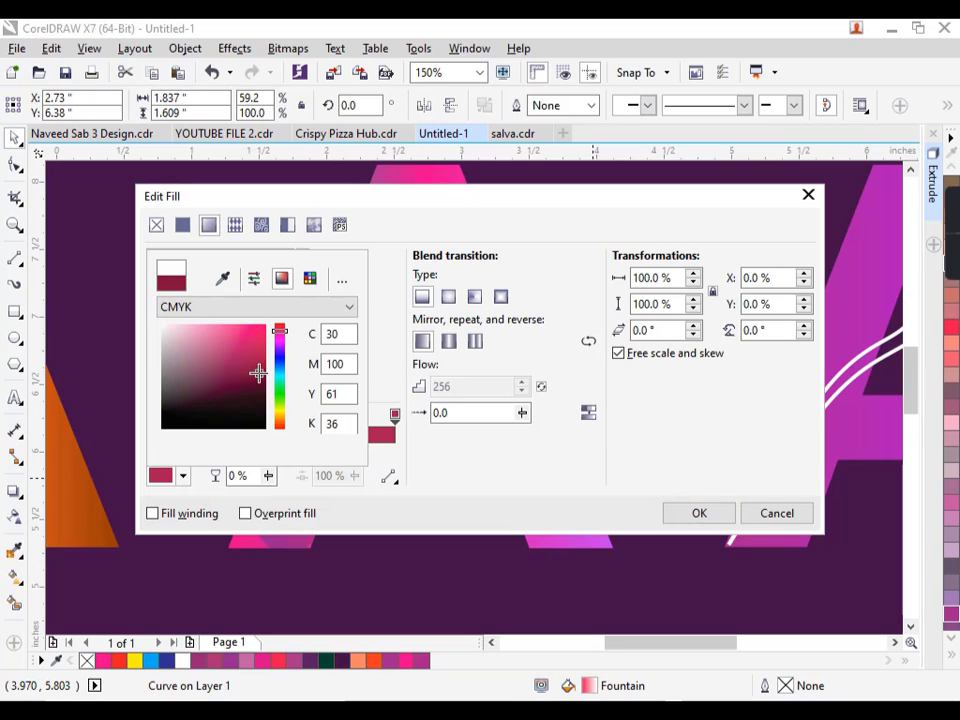
click(690, 516)
click(695, 514)
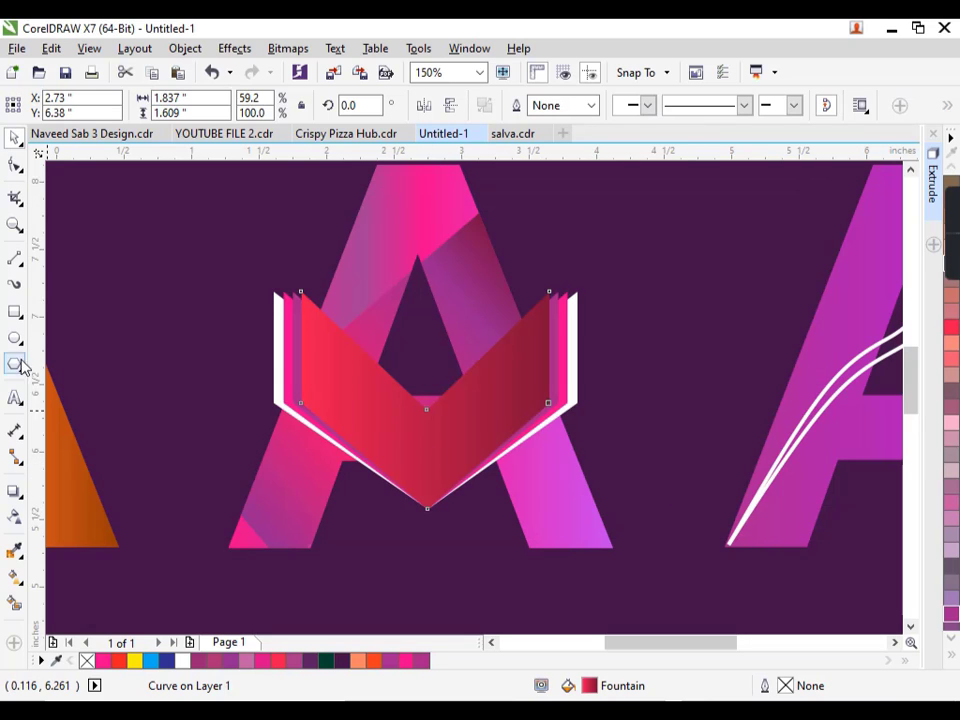
Step: Draw a V-shaped line about 1.83 by 0.83 in across the middle of the front chevron, edge to edge
scroll(333, 430, up, 1)
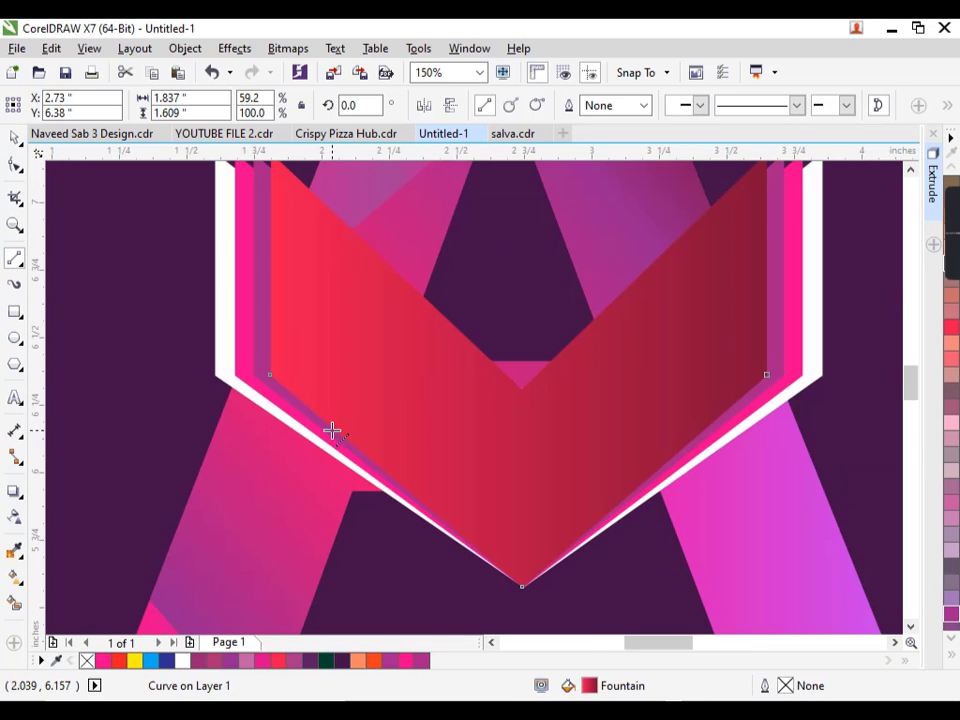
click(270, 285)
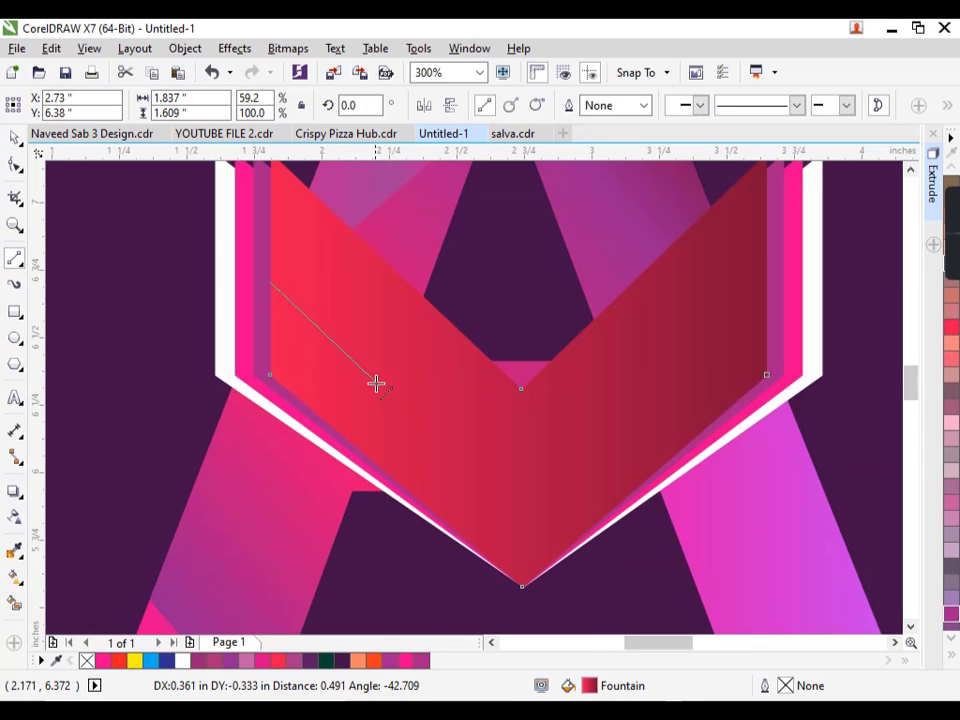
click(519, 490)
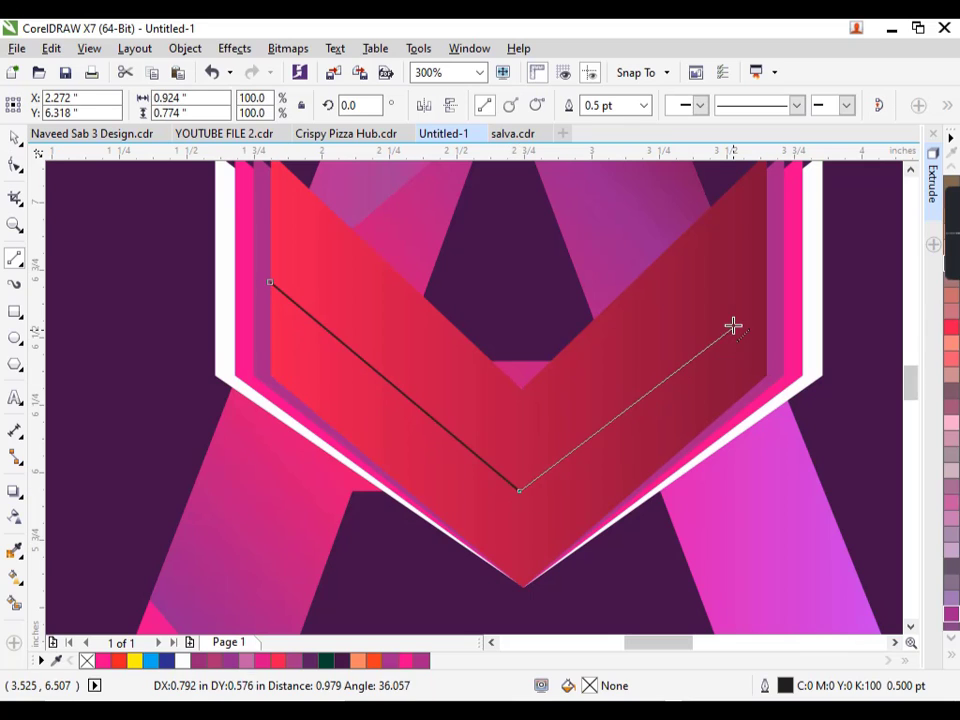
double_click(765, 268)
key(space)
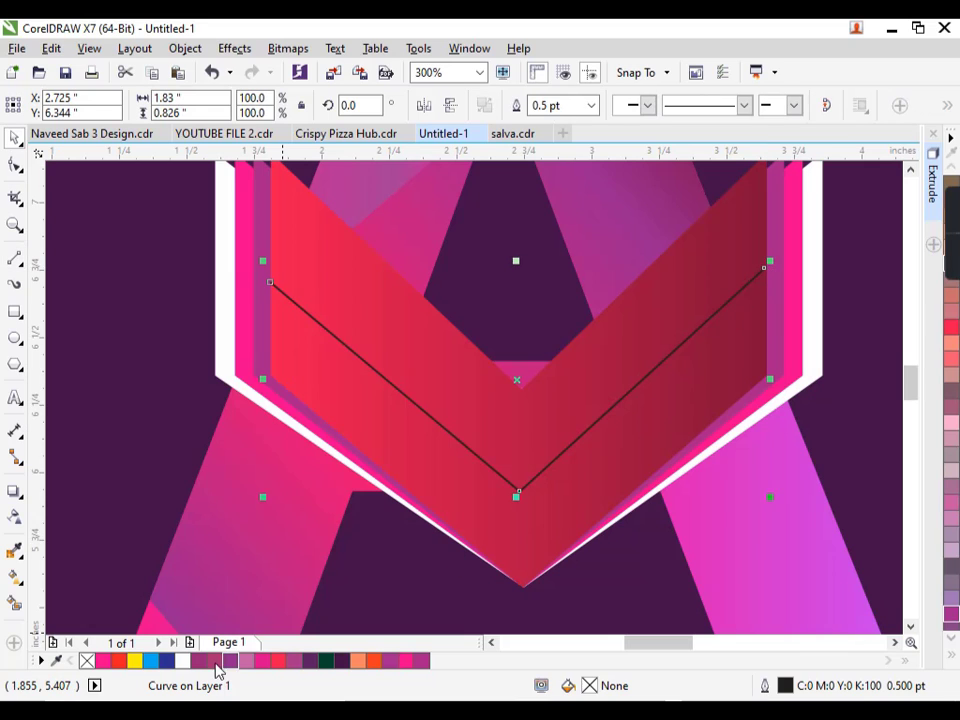
Step: Give the V-shaped line a white 1.0 pt outline in the fine dotted line style
right_click(184, 664)
scroll(390, 550, down, 2)
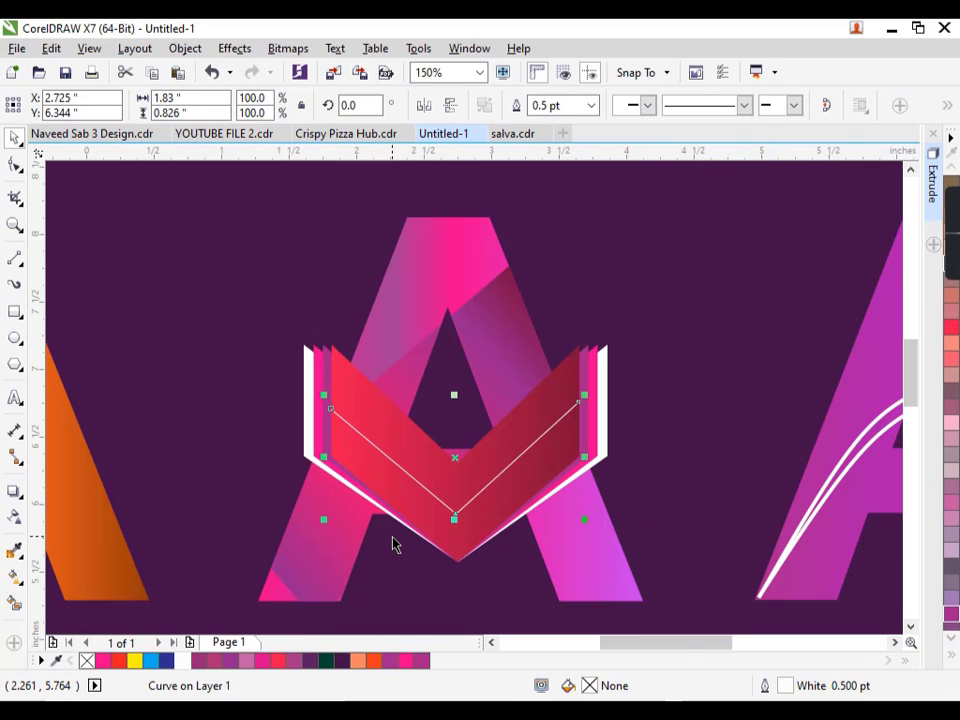
key(F12)
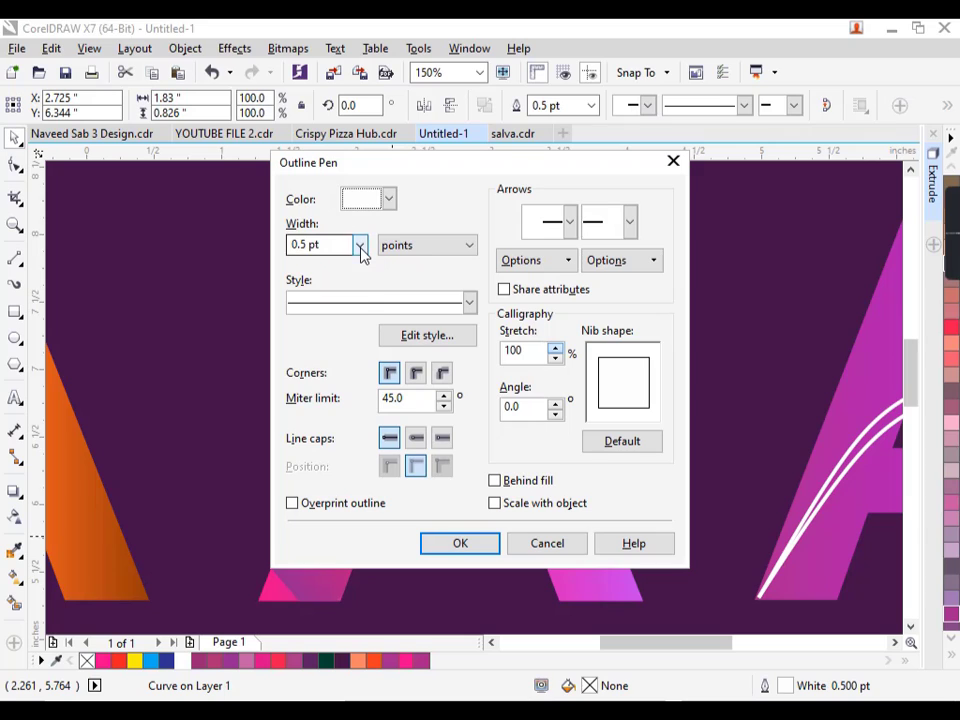
click(361, 245)
click(310, 319)
click(469, 301)
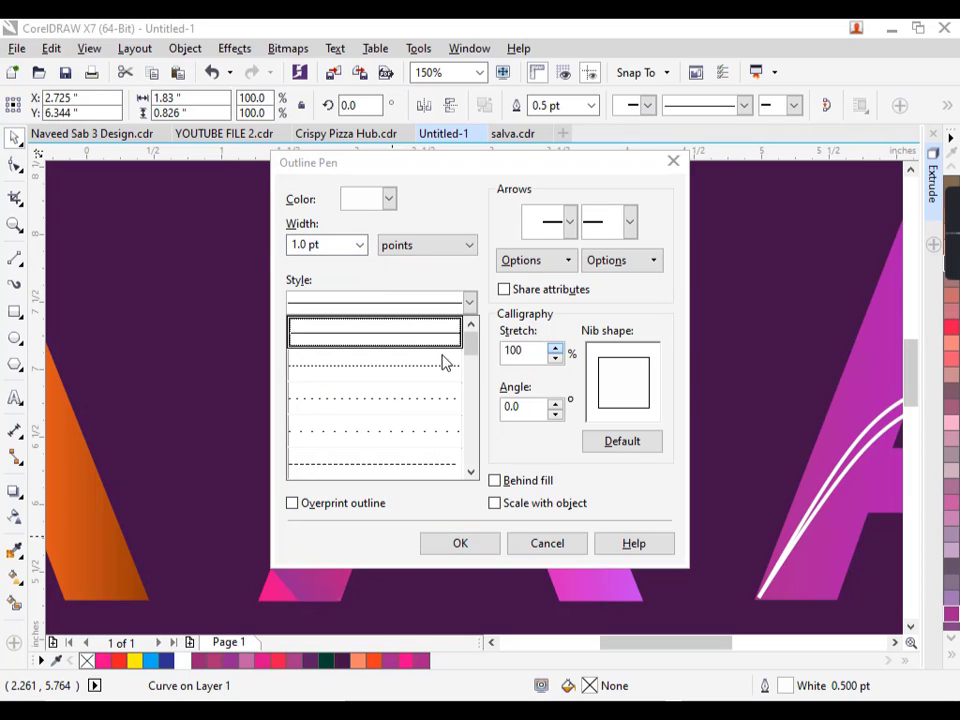
click(445, 364)
click(493, 549)
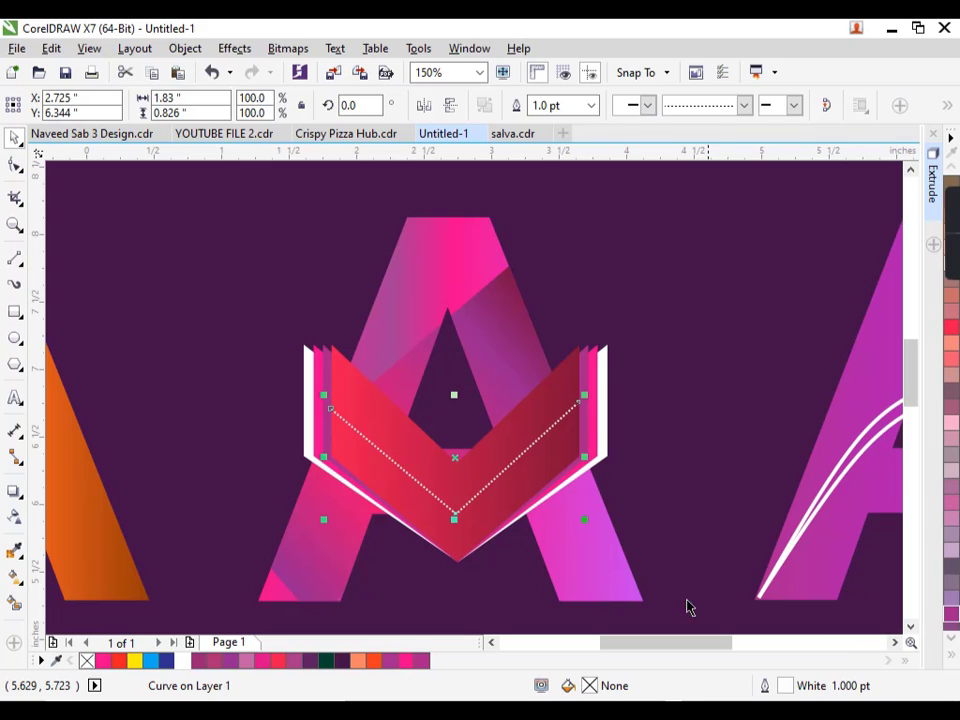
scroll(497, 383, down, 2)
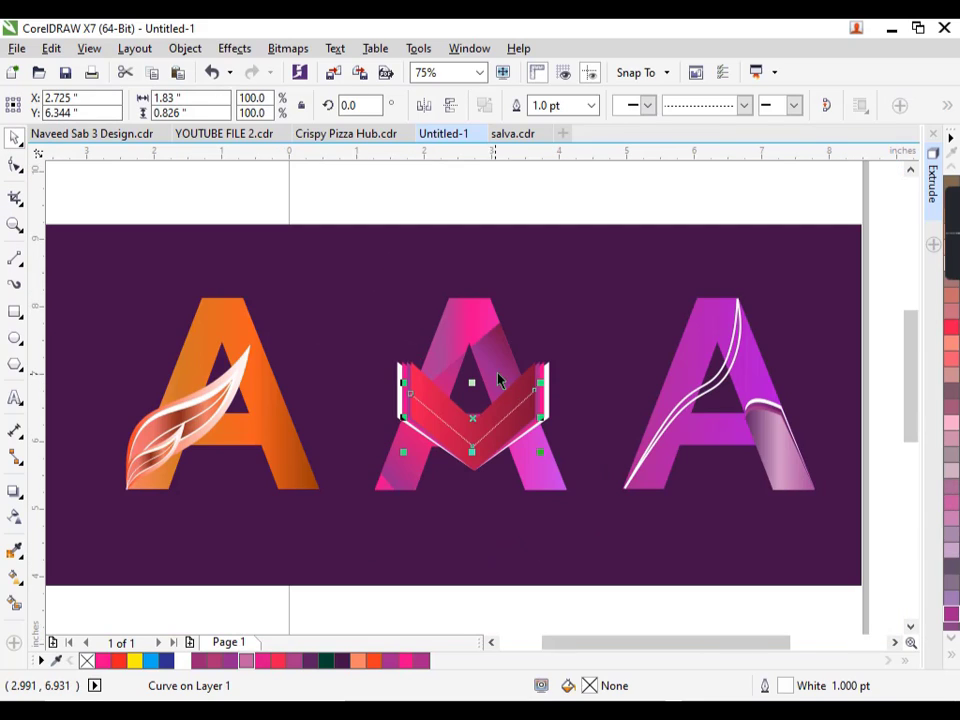
click(471, 220)
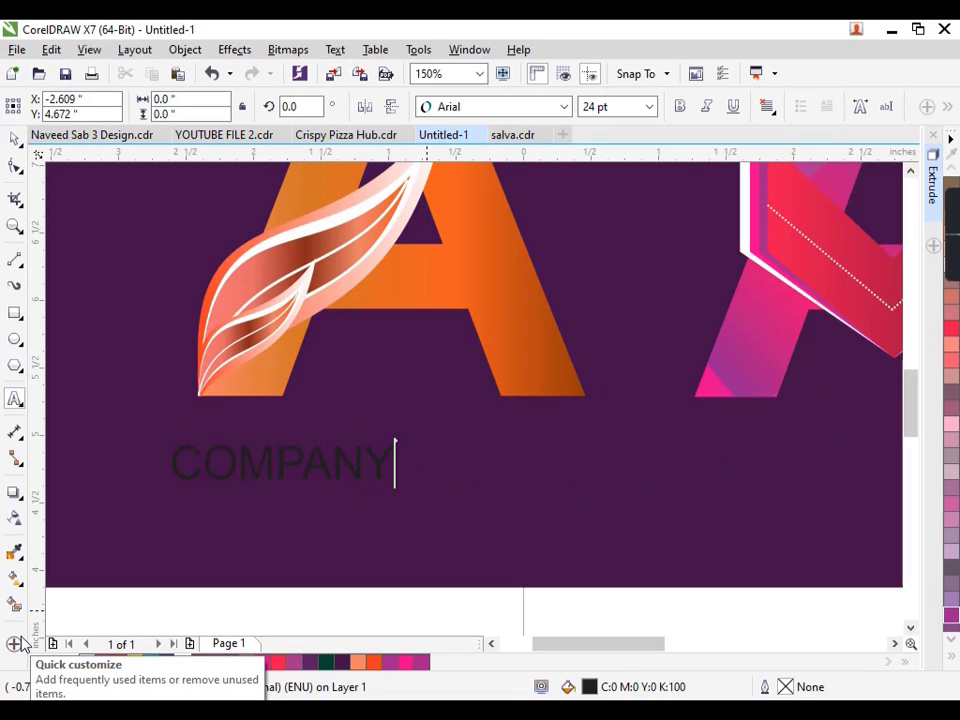
Step: Complete the caption beneath the orange A so it reads COMPANY NAME and fill it white
text(LOGO)
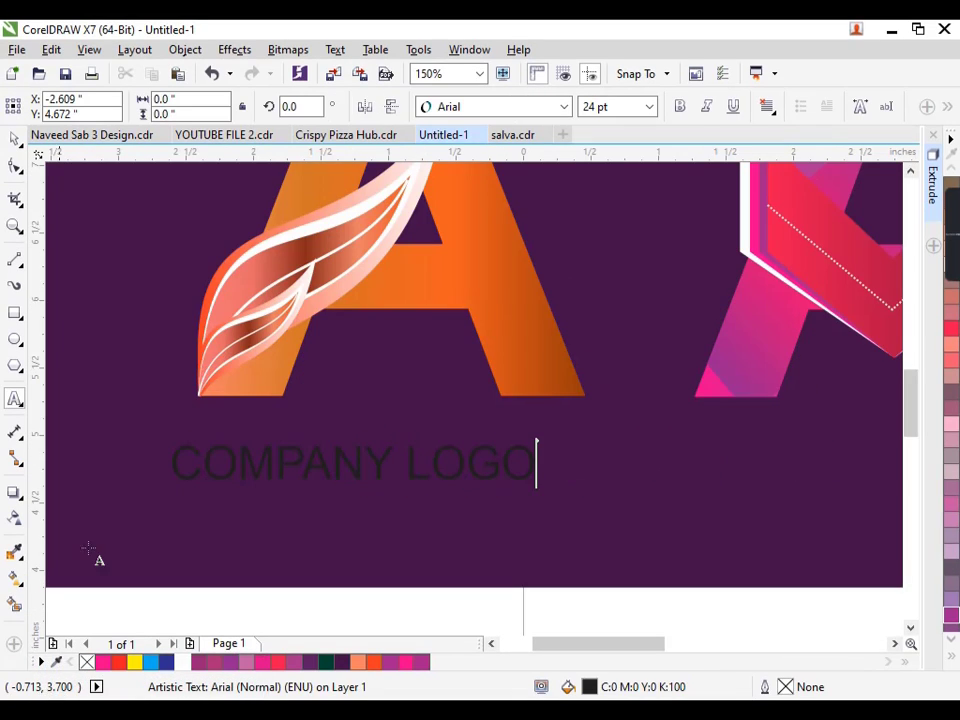
key(Escape)
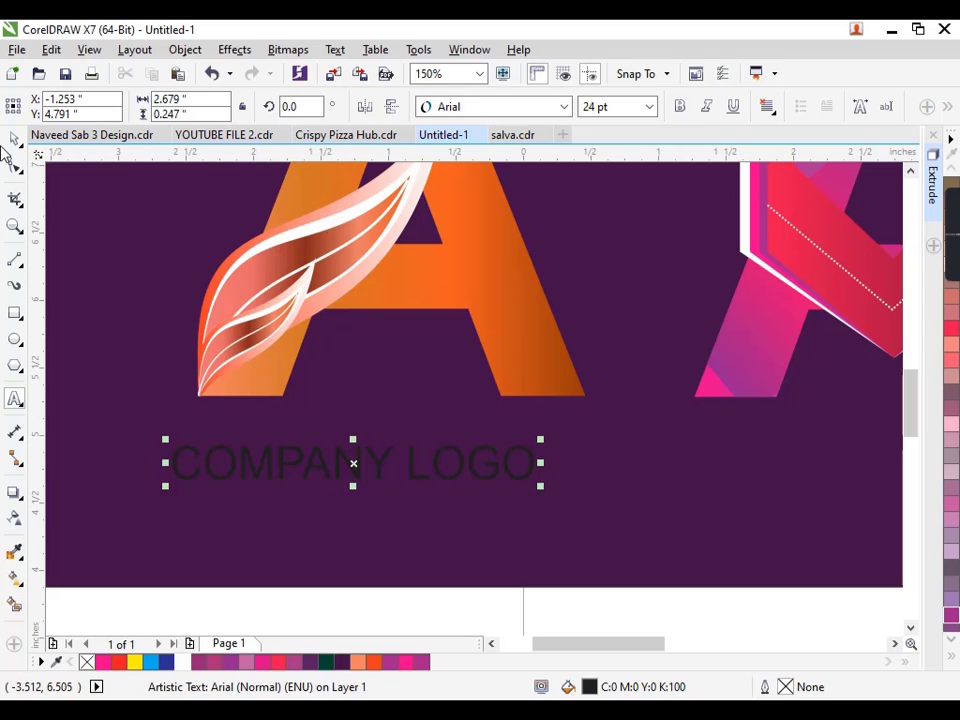
click(536, 460)
drag(536, 460, 405, 462)
text(NAME)
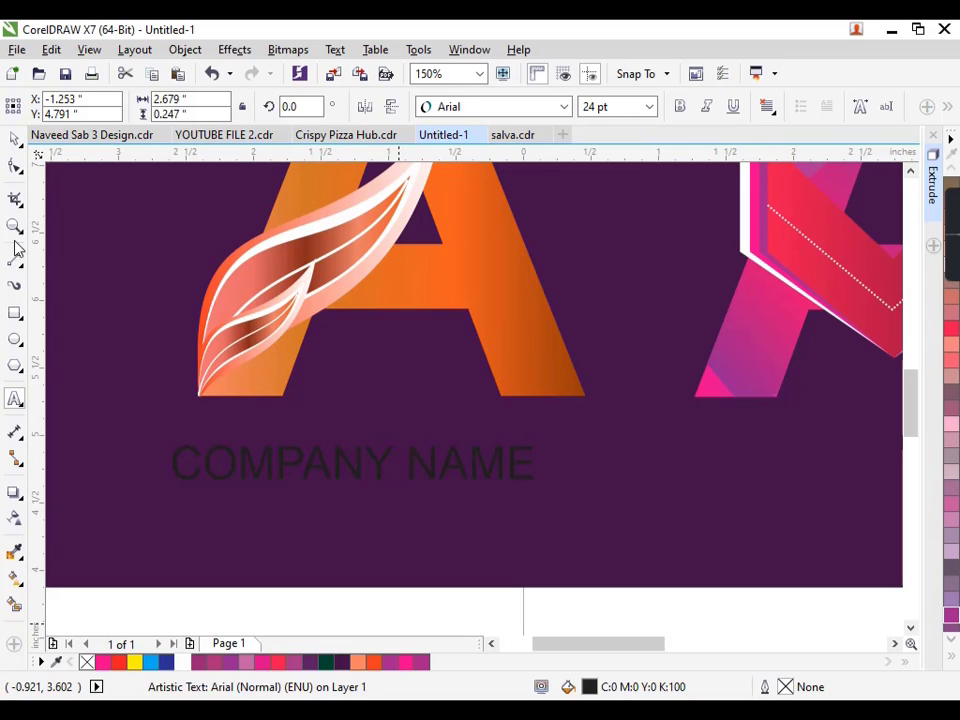
click(14, 139)
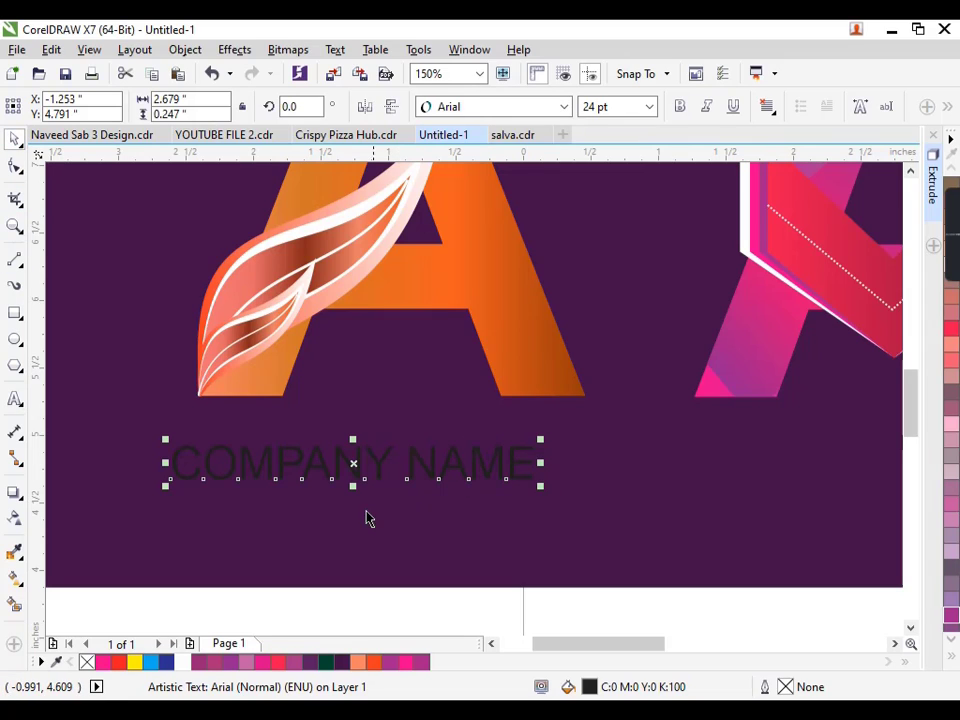
click(182, 662)
Step: Give the caption a linear fountain fill from orange sampled on the letter A to brownish orange
key(ctrl+shift+e)
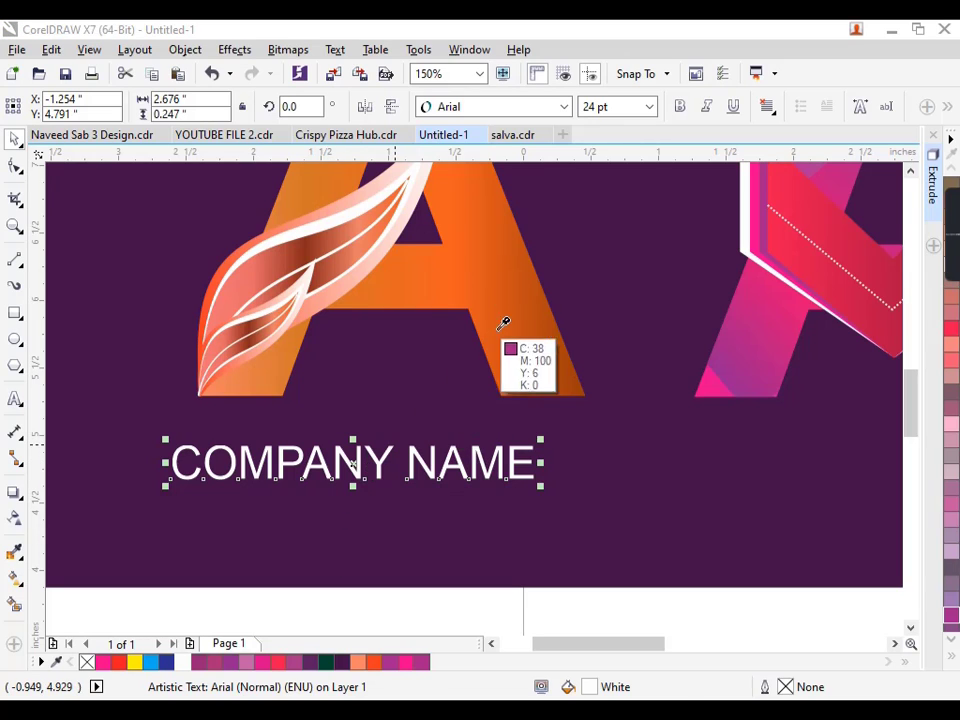
click(484, 288)
key(Right)
key(F11)
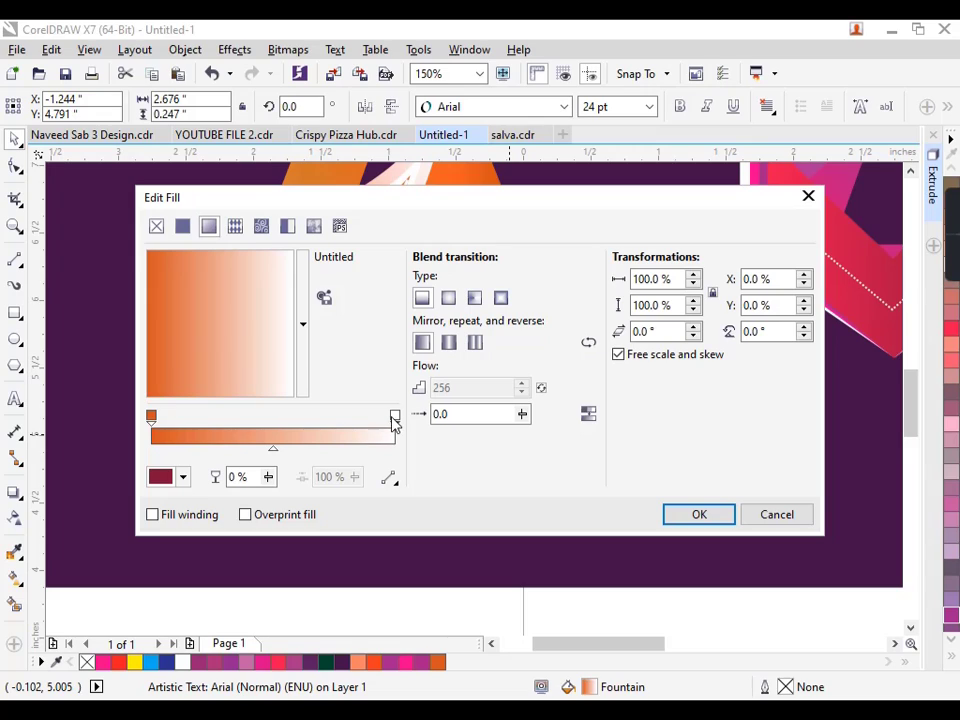
click(183, 477)
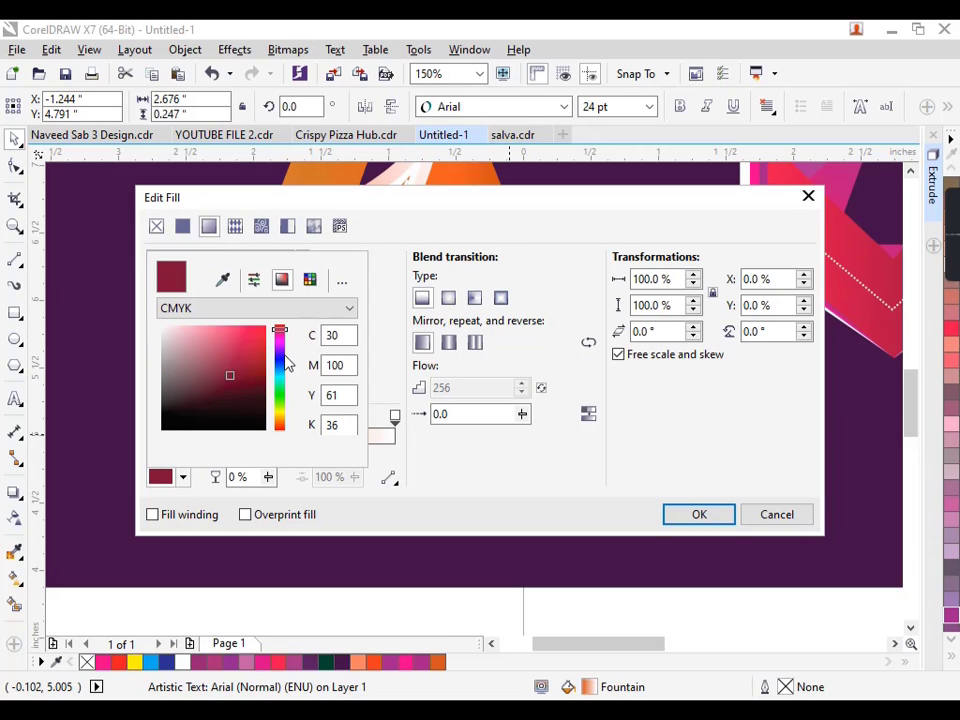
drag(279, 428, 279, 428)
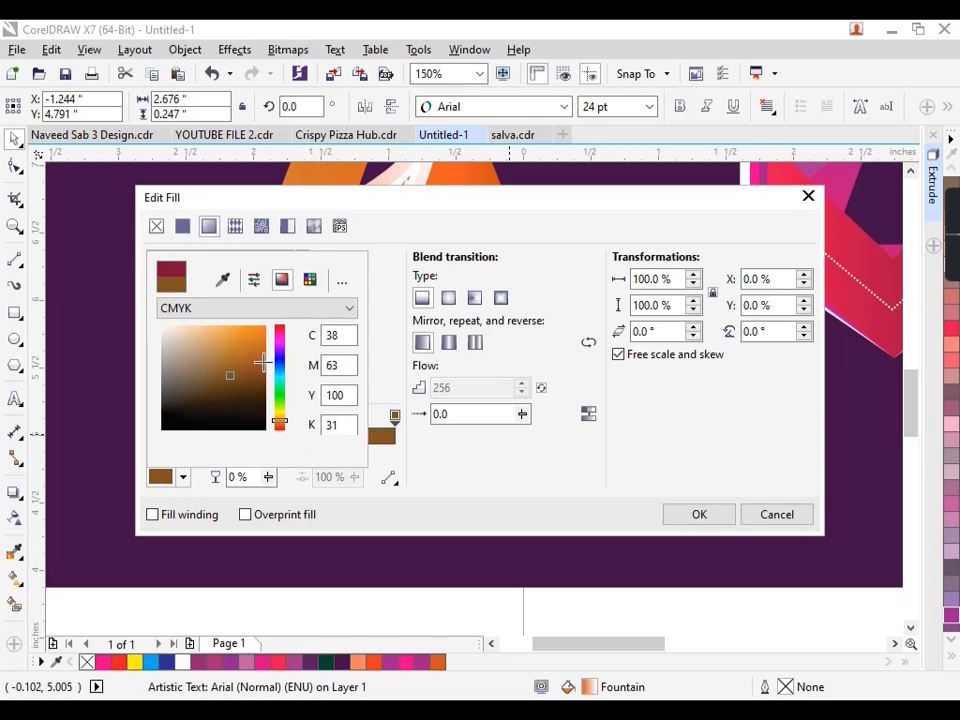
click(258, 354)
click(422, 461)
click(699, 514)
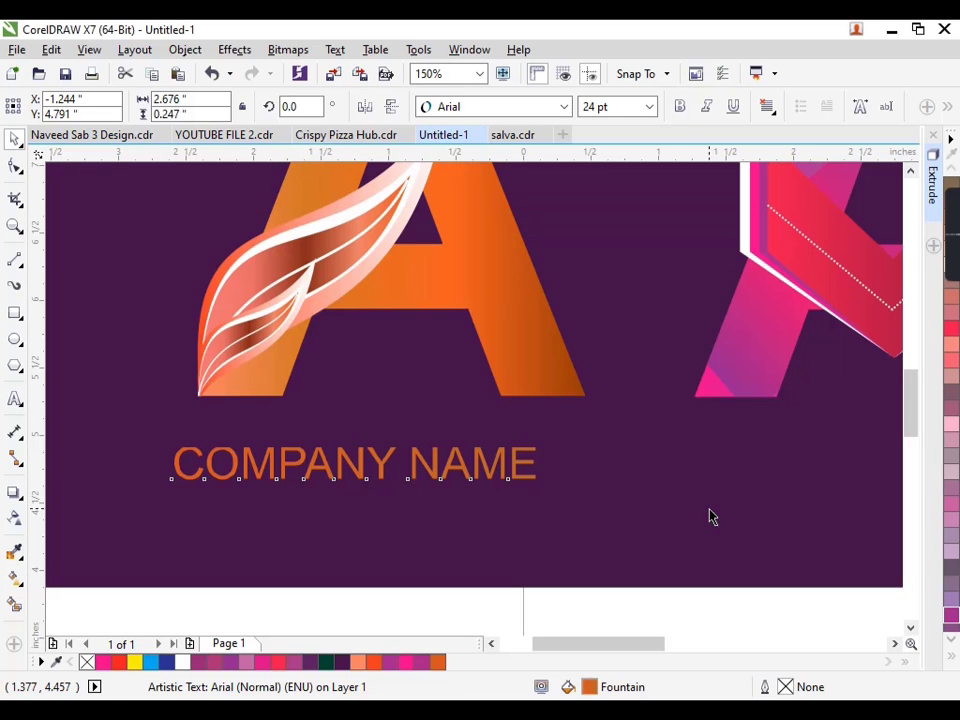
Step: Add a dark brown middle colour, C33 M85 Y100 K45, to the caption's fountain fill and rotate the gradient to 298.5°
key(F11)
double_click(274, 435)
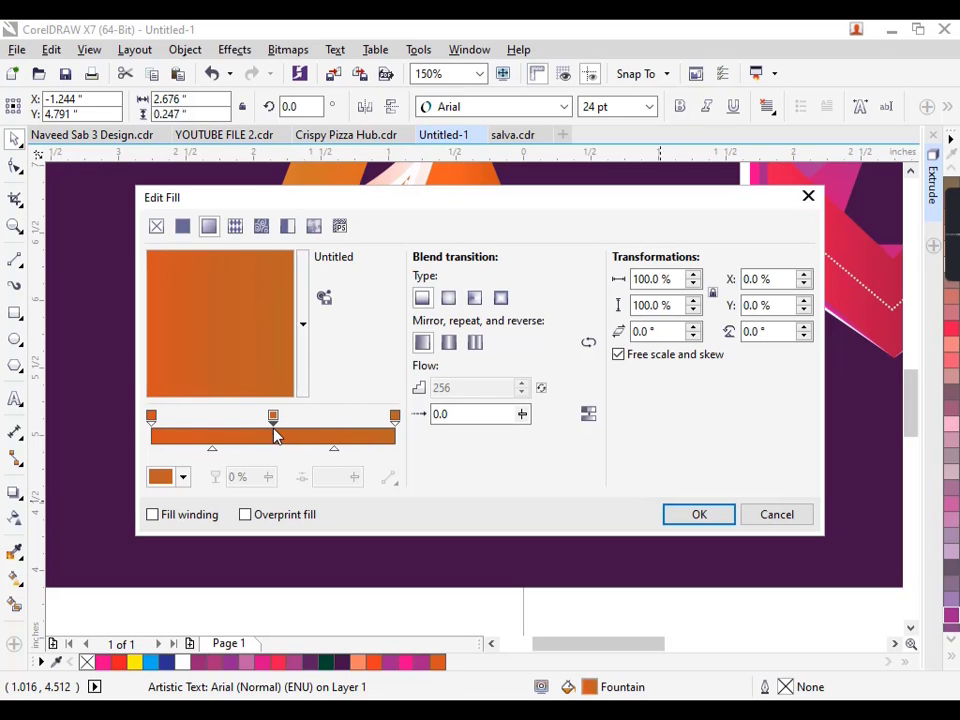
click(183, 477)
mouse_move(257, 403)
mouse_down()
mouse_move(268, 375)
mouse_move(253, 386)
mouse_up()
click(685, 518)
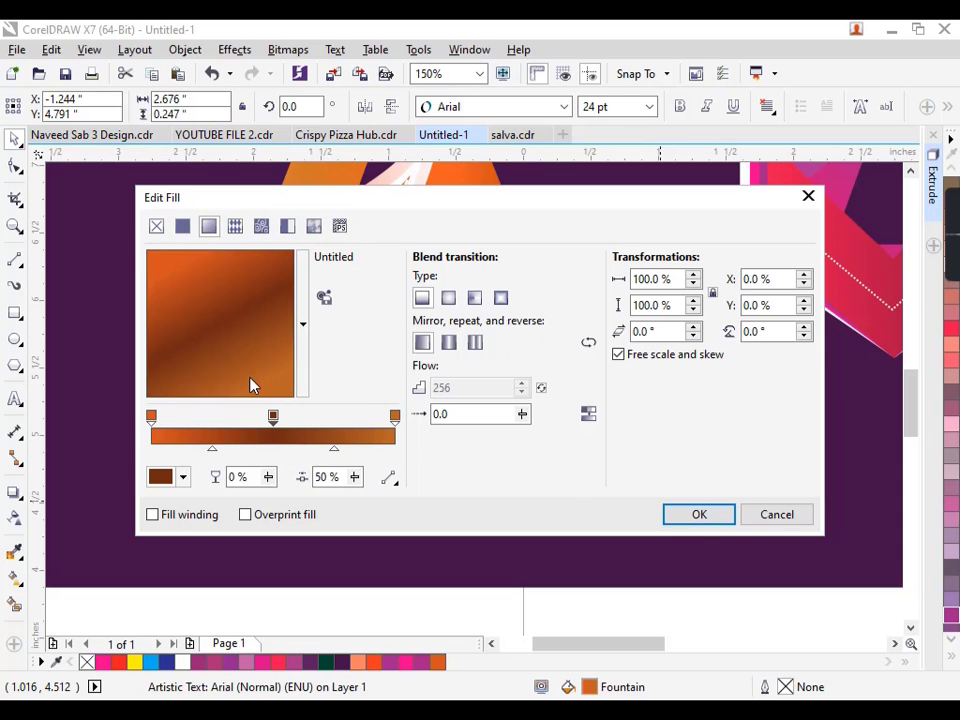
click(697, 516)
Step: Move the caption close beneath the orange A, at about X -0.967, Y 5.069 in, and fill it white
scroll(343, 456, down, 1)
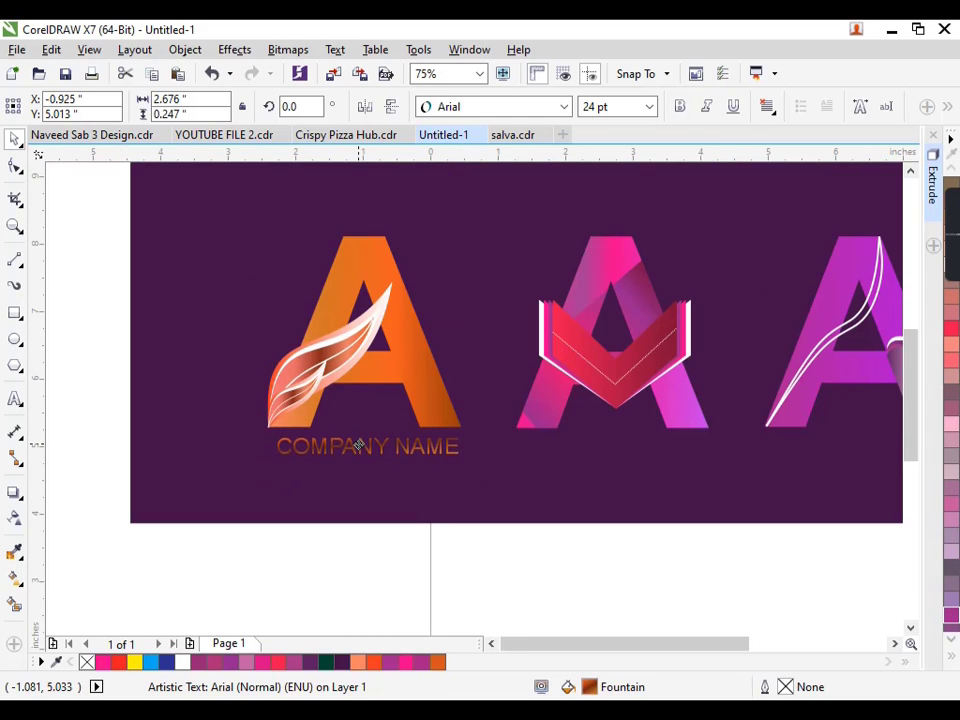
drag(358, 446, 355, 442)
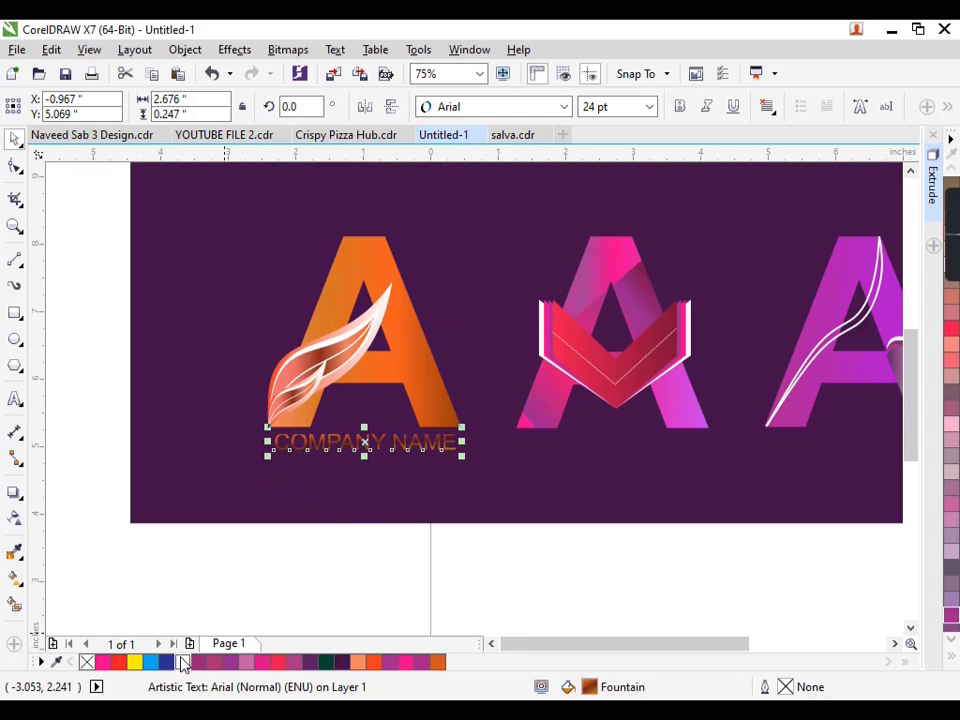
click(183, 662)
scroll(397, 434, up, 1)
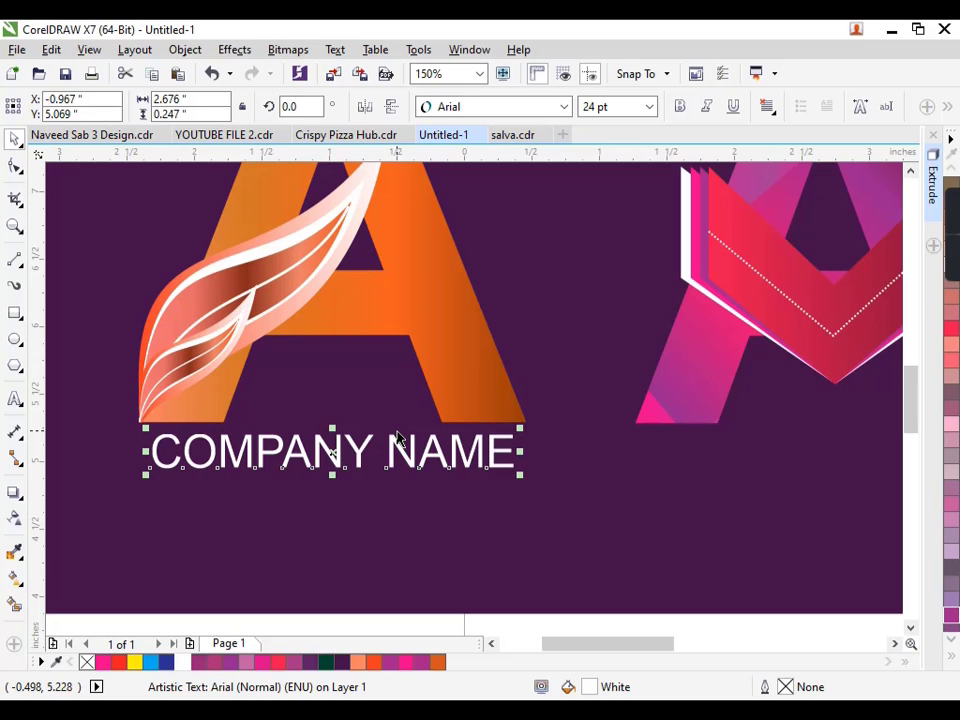
scroll(397, 438, down, 1)
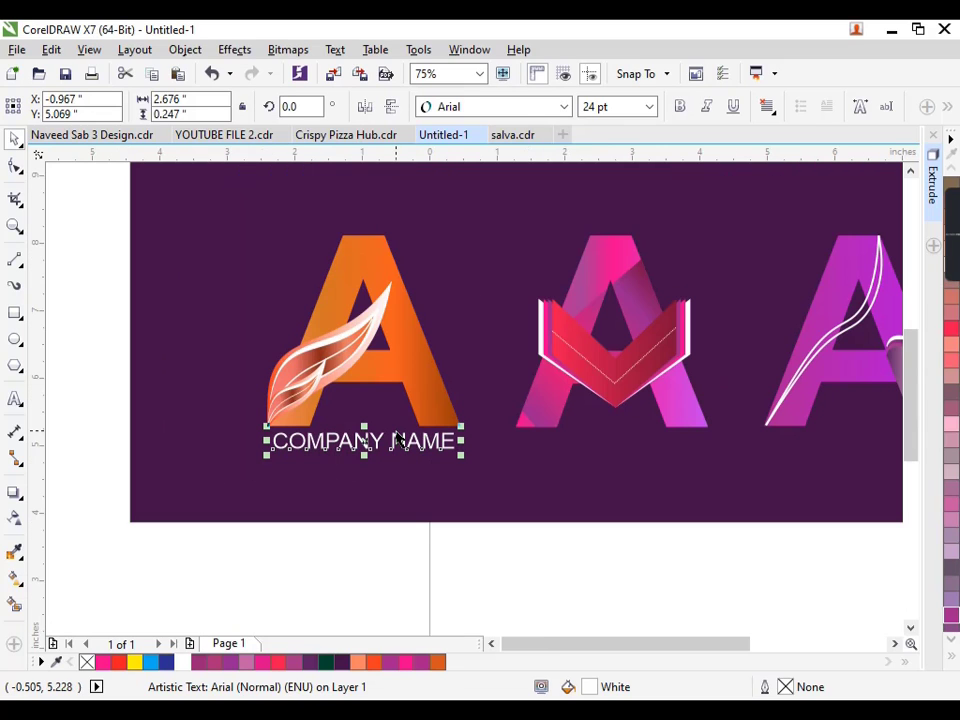
click(559, 566)
Step: Copy the white caption beneath the second and third A, and nudge the third copy right to about X 6.184 in
scroll(559, 566, down, 1)
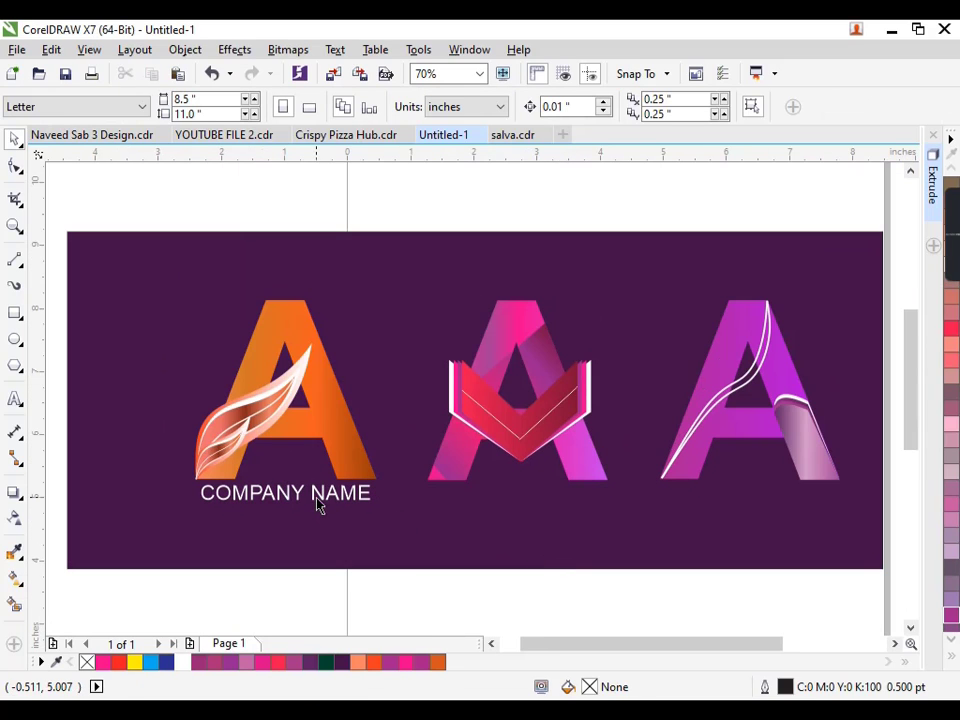
click(289, 495)
drag(289, 495, 511, 495)
right_click(511, 495)
key(ctrl+r)
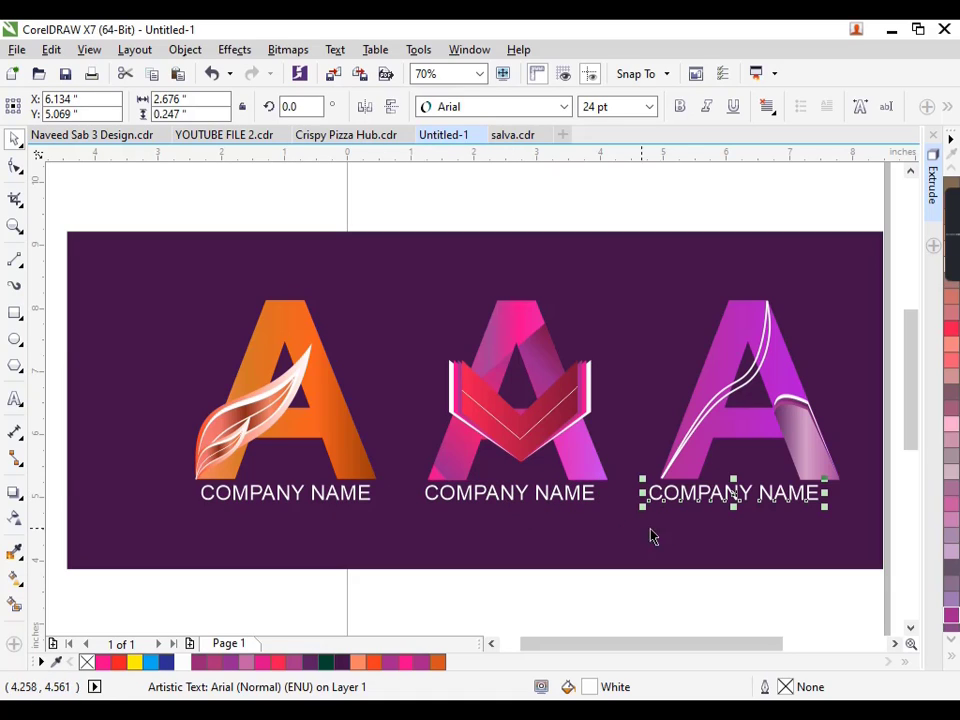
key(Right)
key(Right)
key(Right)
key(Right)
key(Right)
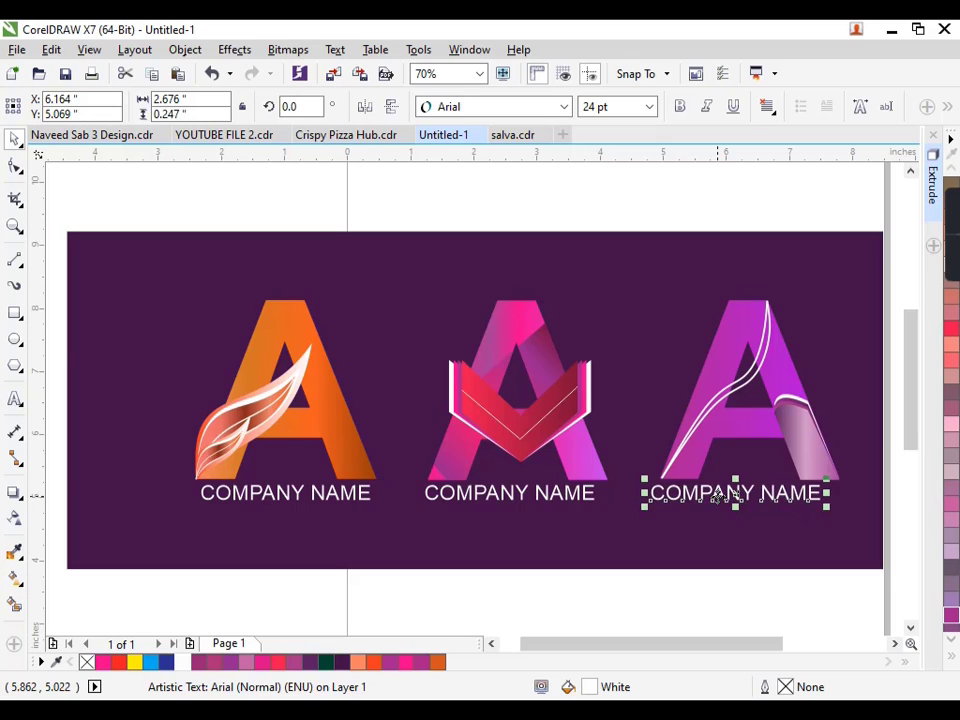
Step: Give the third caption a fountain fill starting in the A's sampled purple, C45 M92 Y0 K0, with a violet middle colour
scroll(719, 491, up, 2)
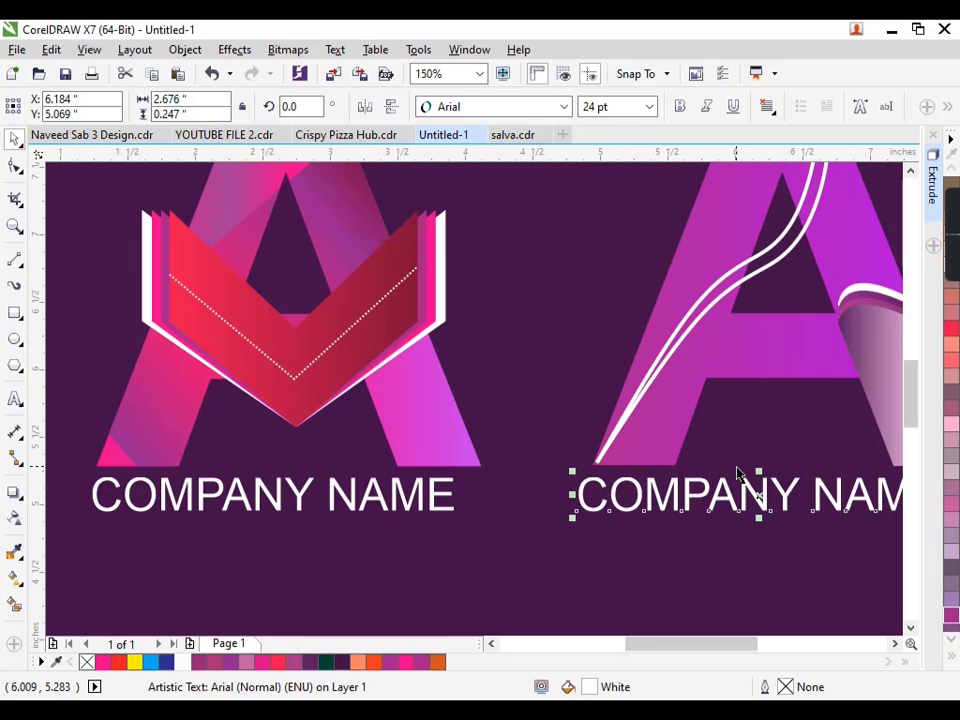
click(814, 350)
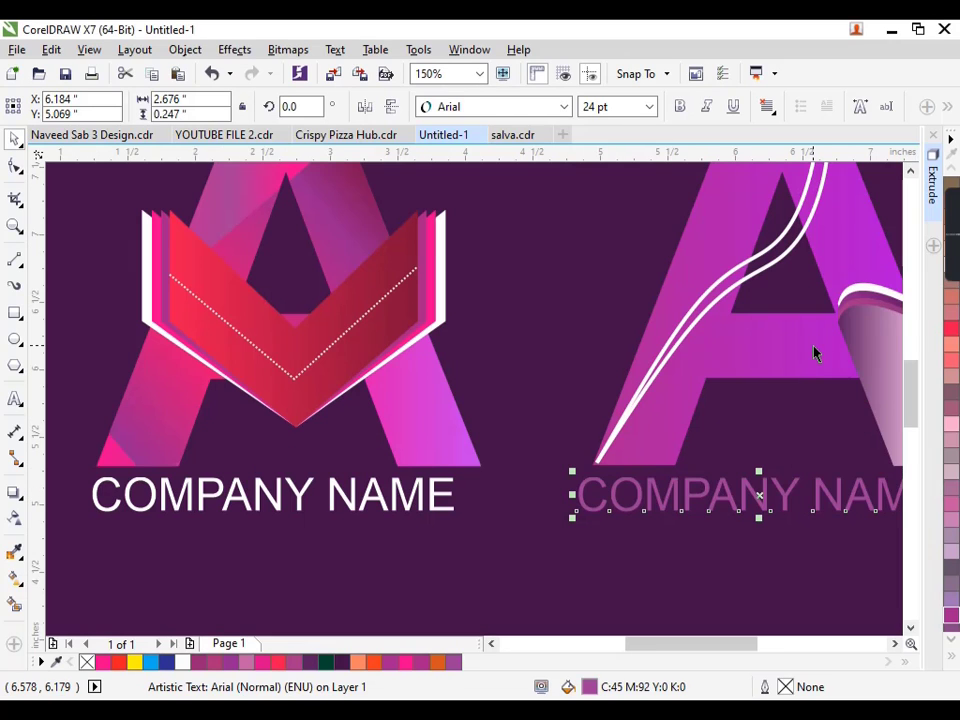
key(F11)
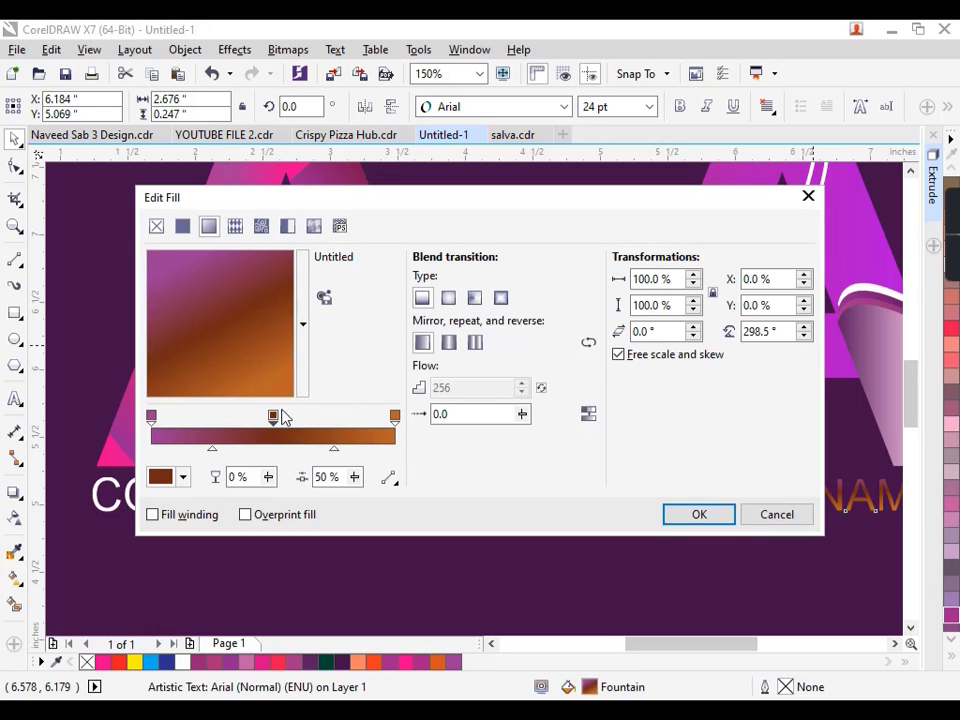
click(183, 477)
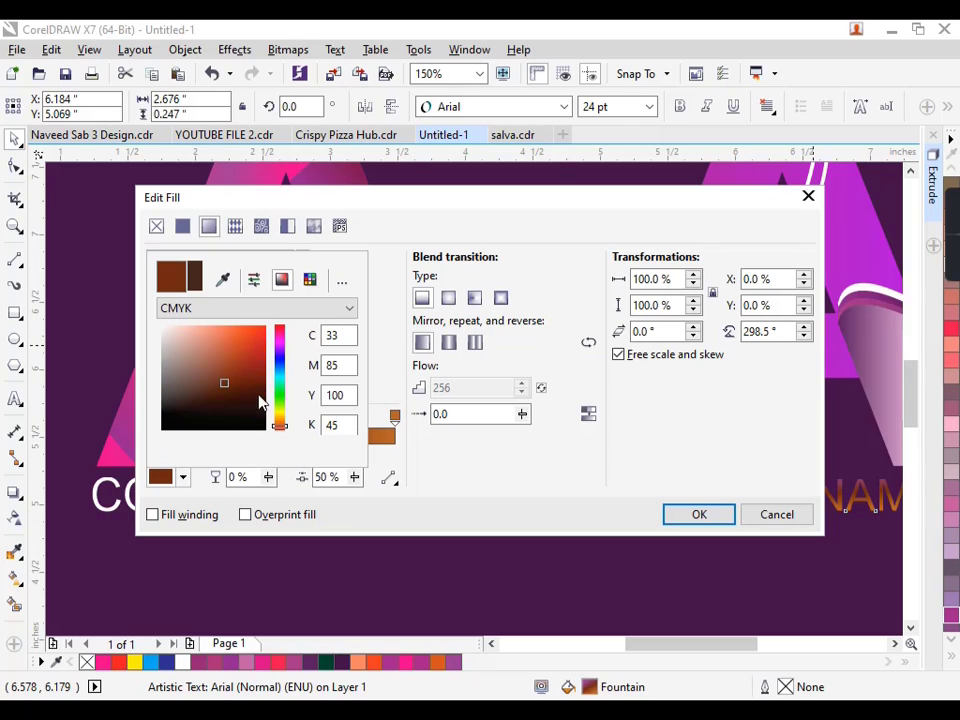
drag(279, 368, 281, 340)
click(280, 350)
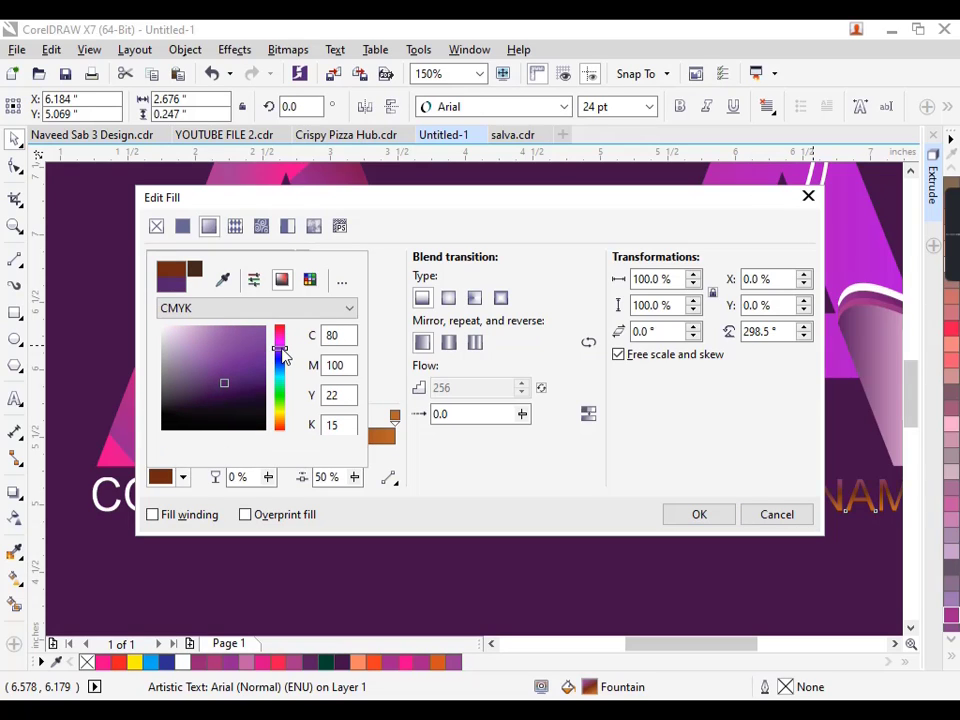
click(251, 336)
click(697, 518)
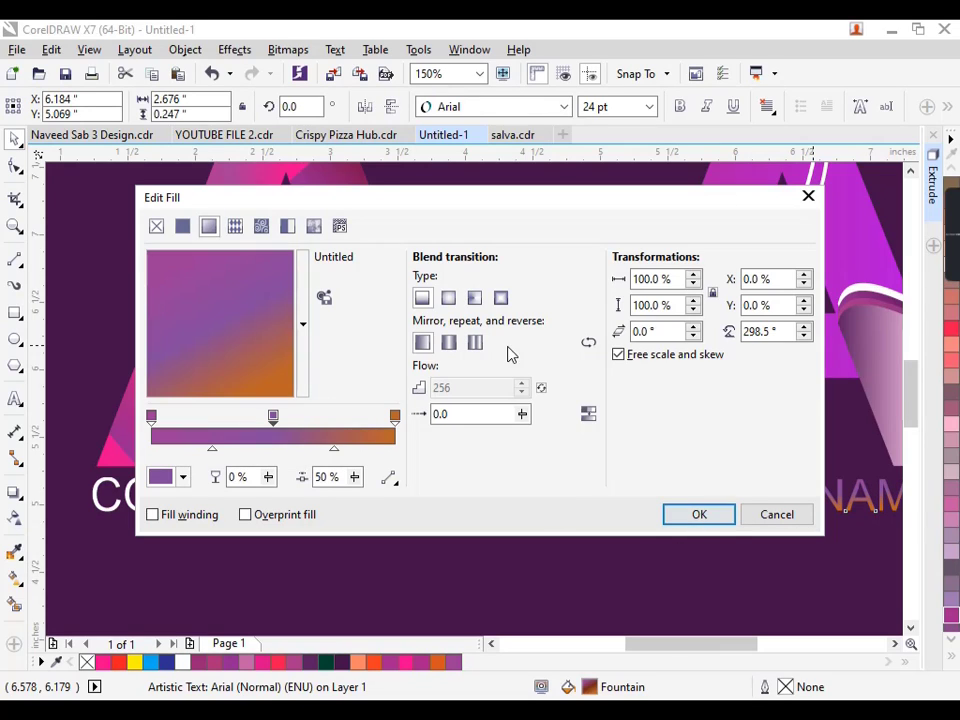
Step: Set the end colour of the third caption's fountain fill to magenta C33 M91 Y0 K0
click(395, 417)
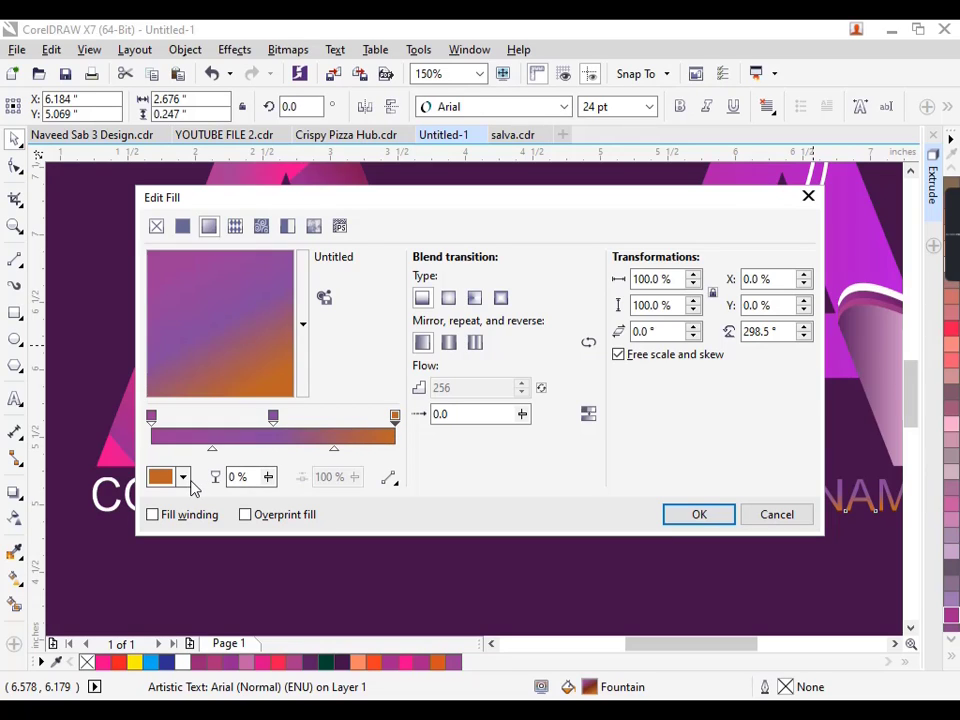
click(183, 477)
drag(278, 345, 283, 350)
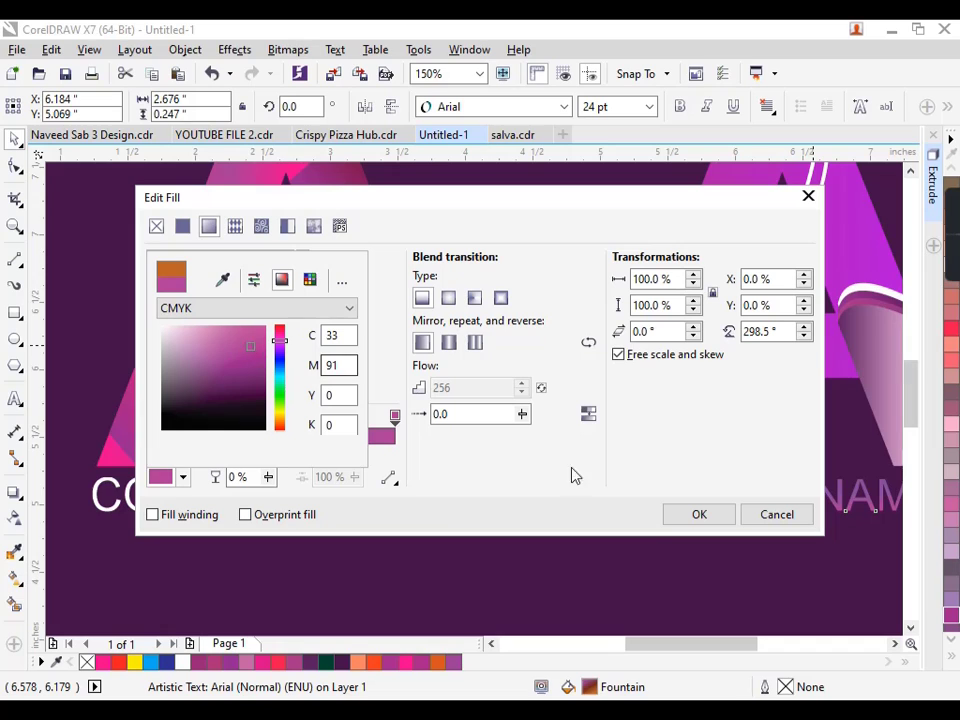
click(700, 514)
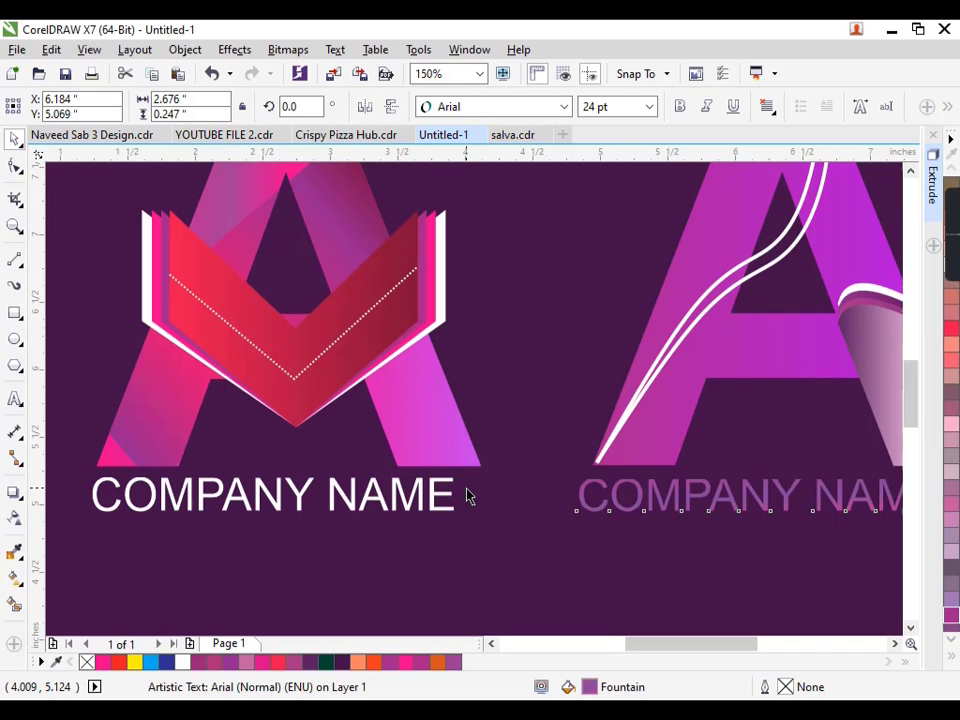
Step: Change the third caption's fountain fill to the conical type
key(F3)
key(F11)
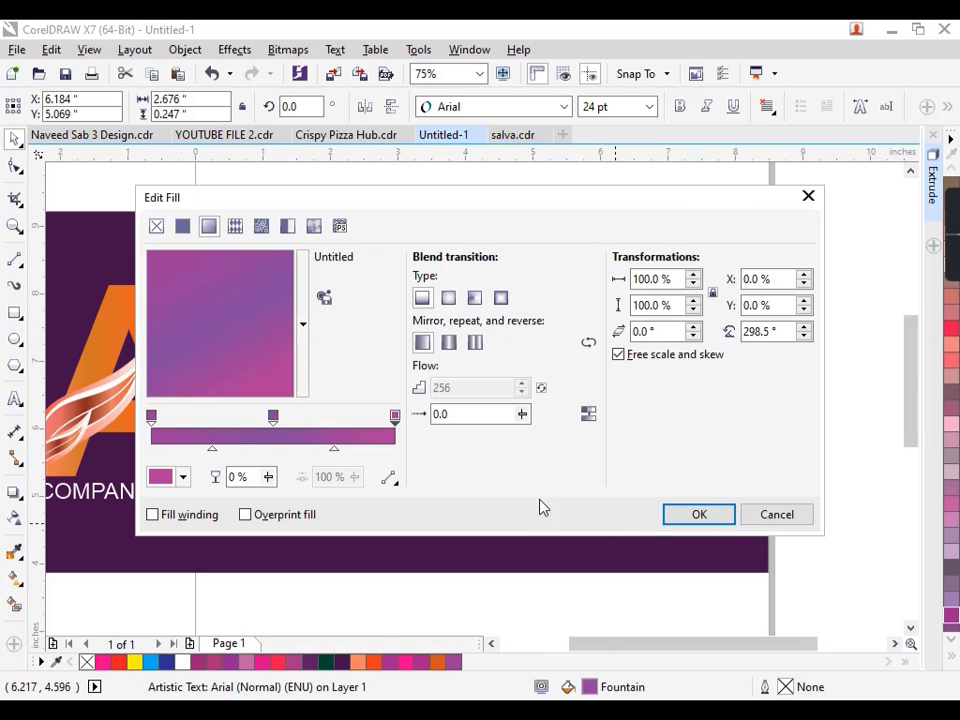
click(474, 297)
click(699, 514)
key(F3)
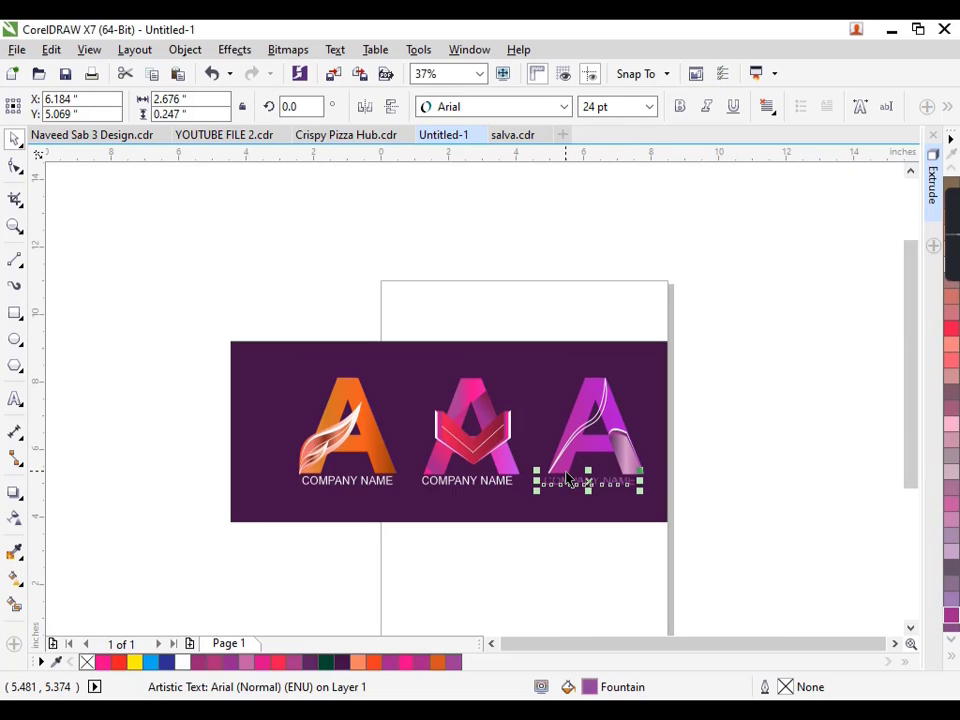
click(765, 552)
key(F4)
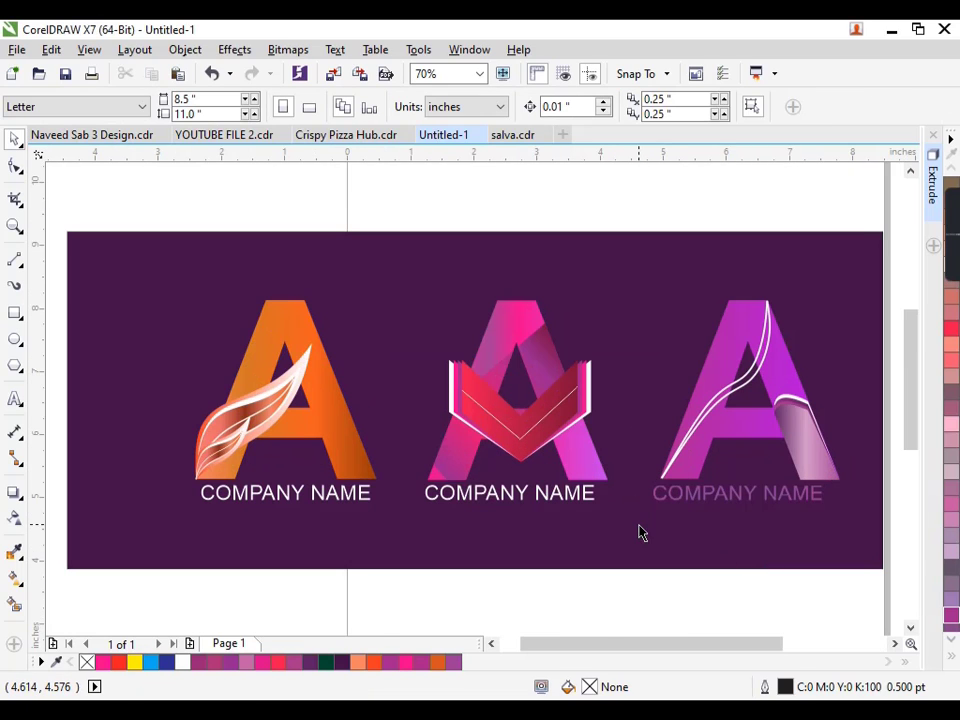
Step: Try an orange fill on the middle caption, and undo it
click(570, 505)
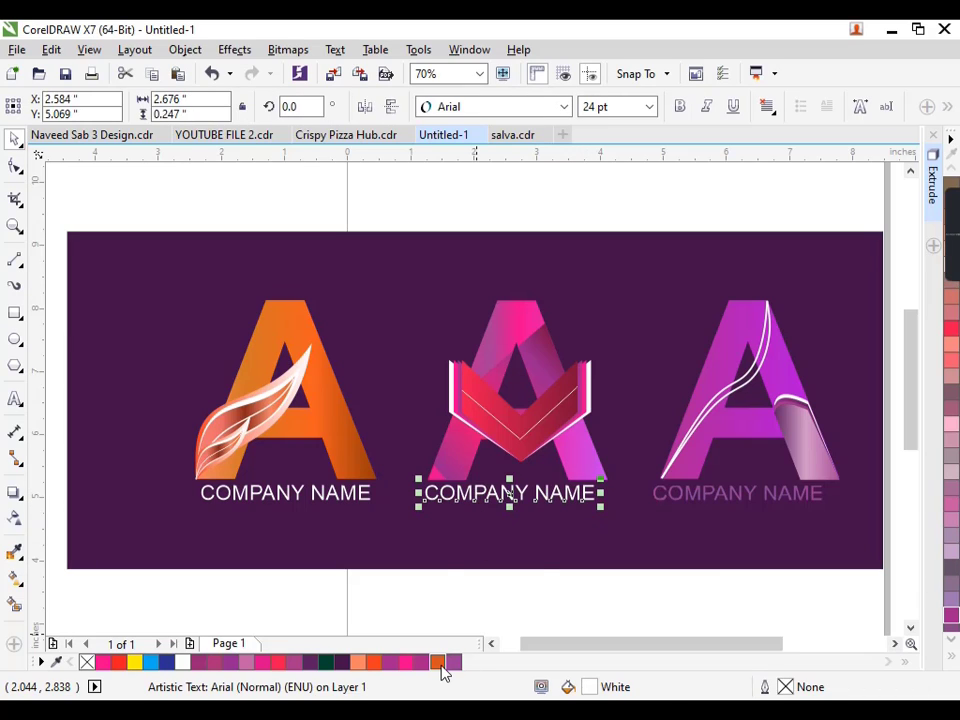
click(440, 663)
key(ctrl+z)
click(420, 197)
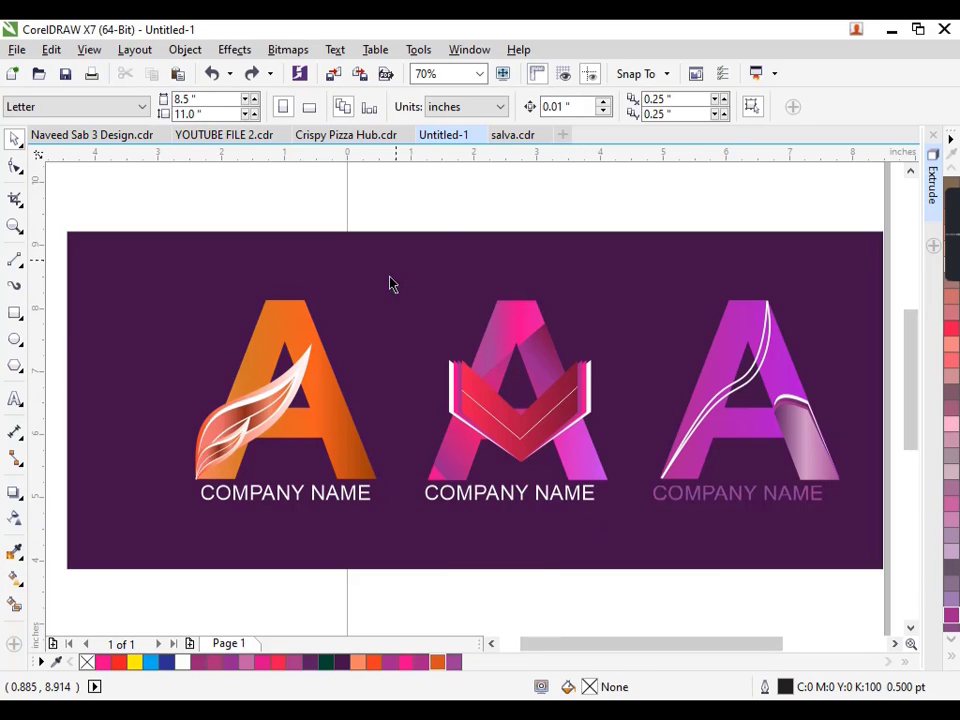
Step: Try a yellow fill on the third caption, and undo it
click(692, 488)
click(693, 495)
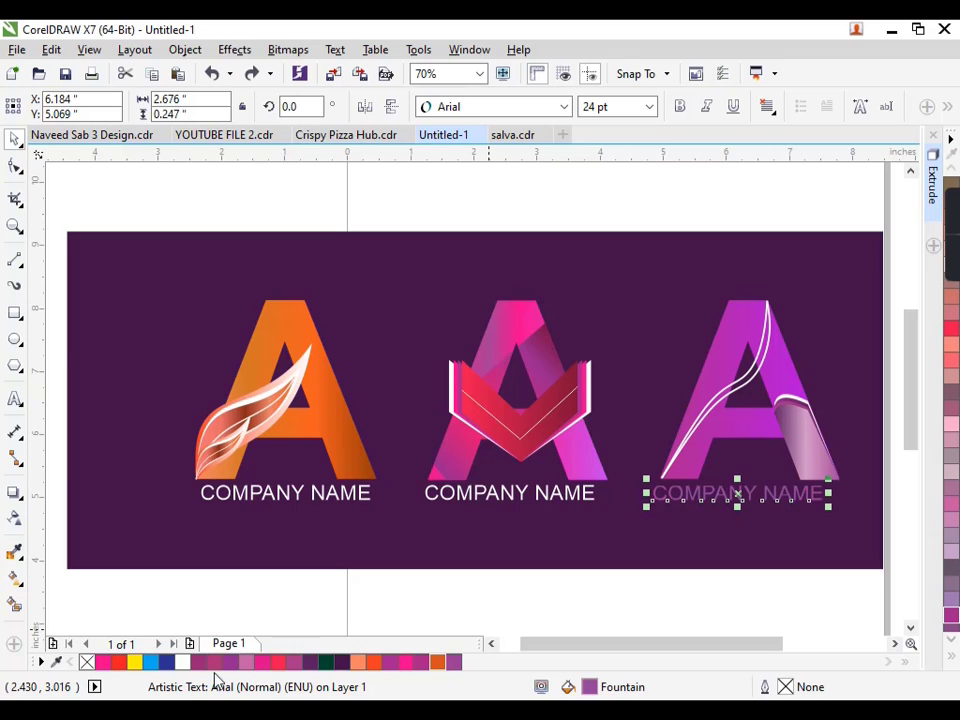
click(134, 662)
click(524, 598)
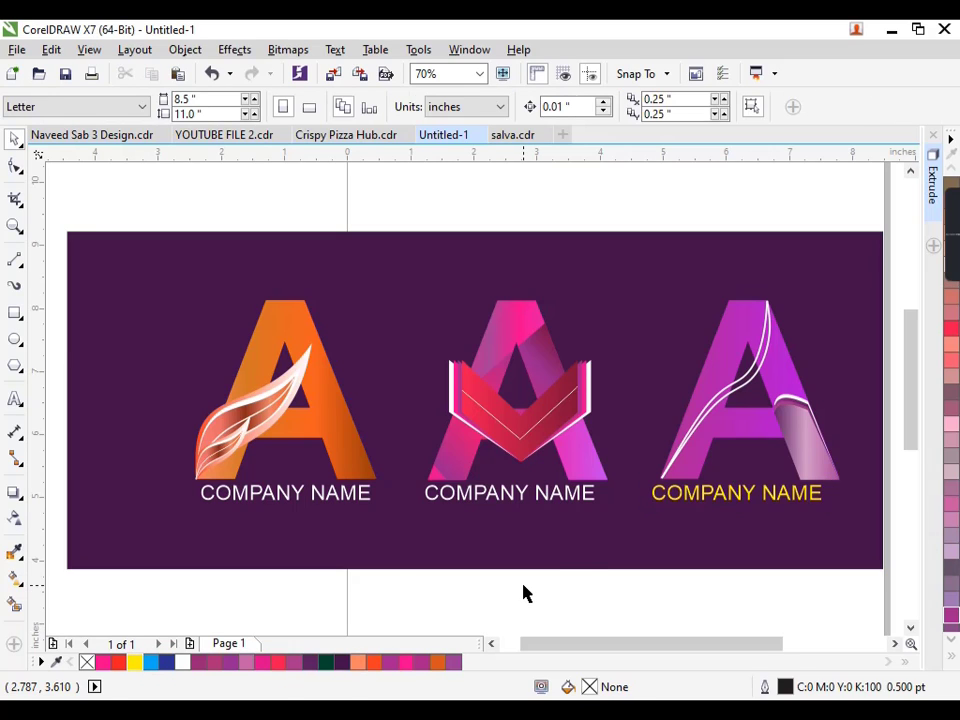
key(ctrl+z)
click(655, 607)
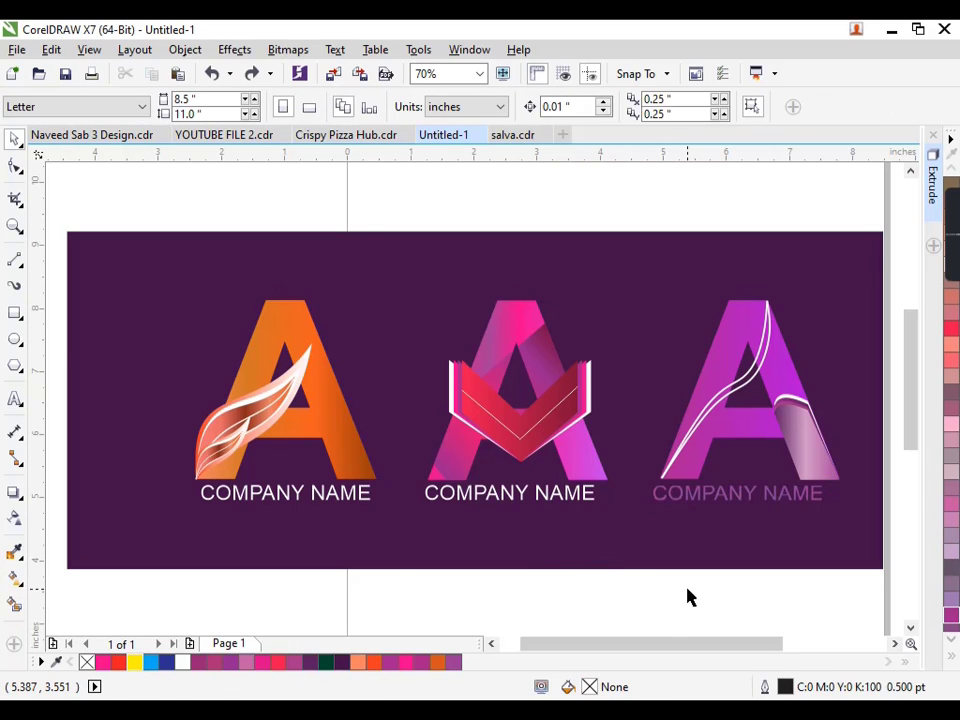